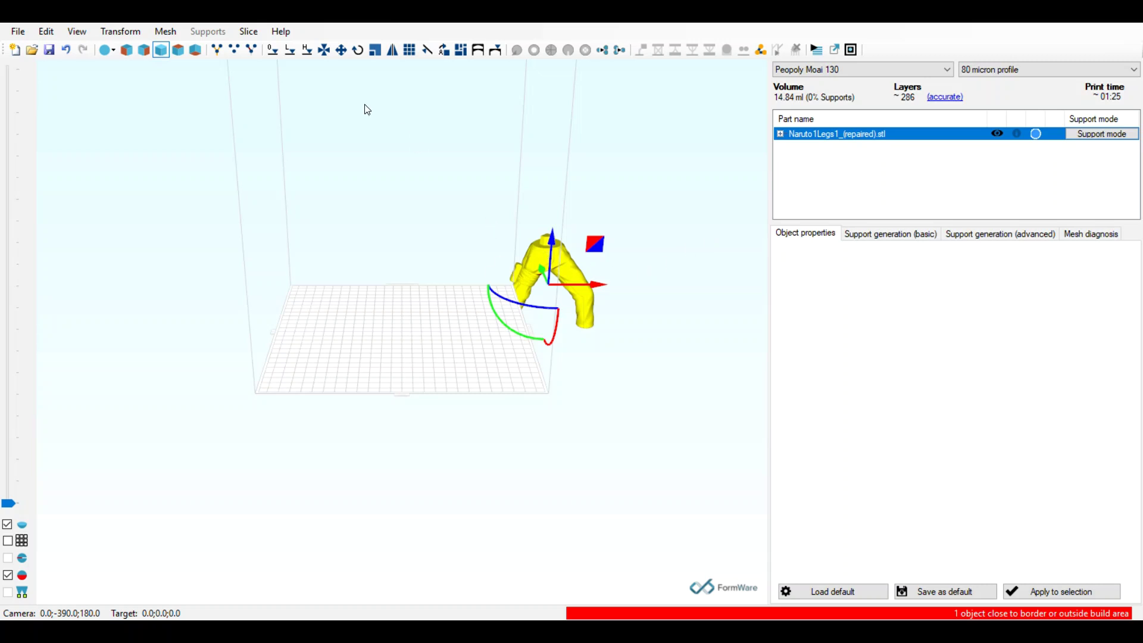
Step: Apply the zero, low and high height presets in turn to the legs model above the build platform
click(271, 52)
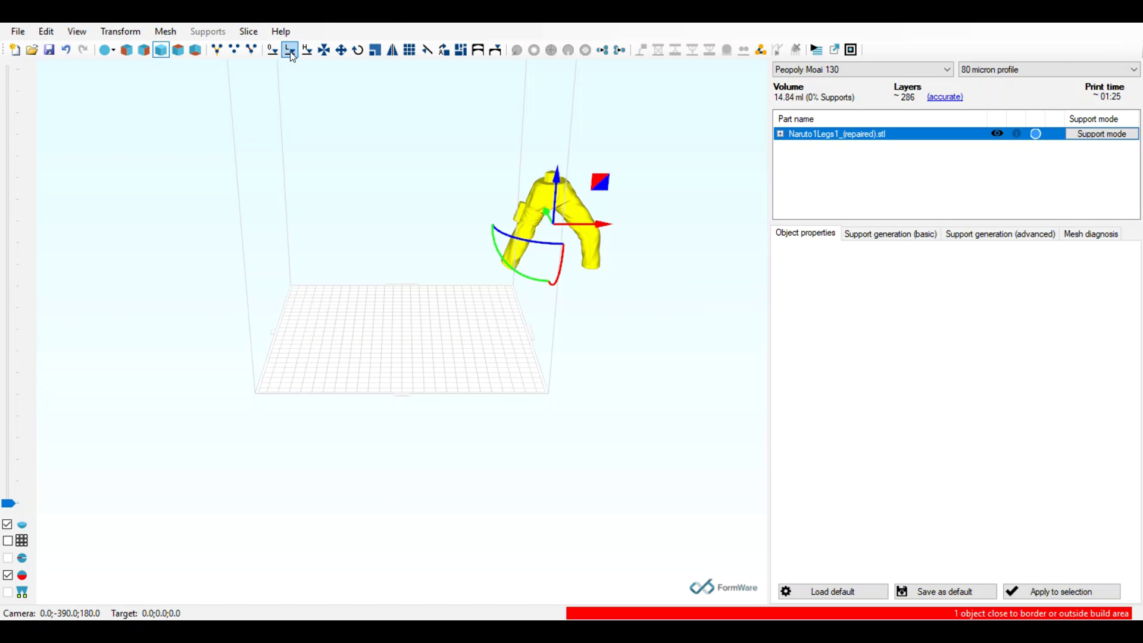
click(290, 51)
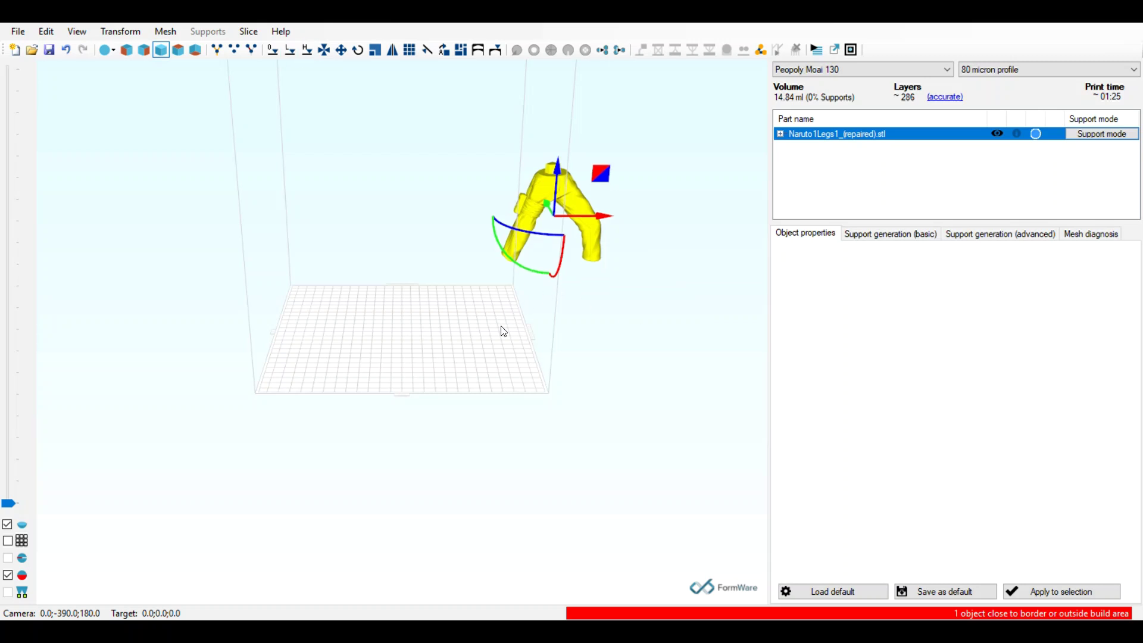
middle_drag(520, 312, 507, 279)
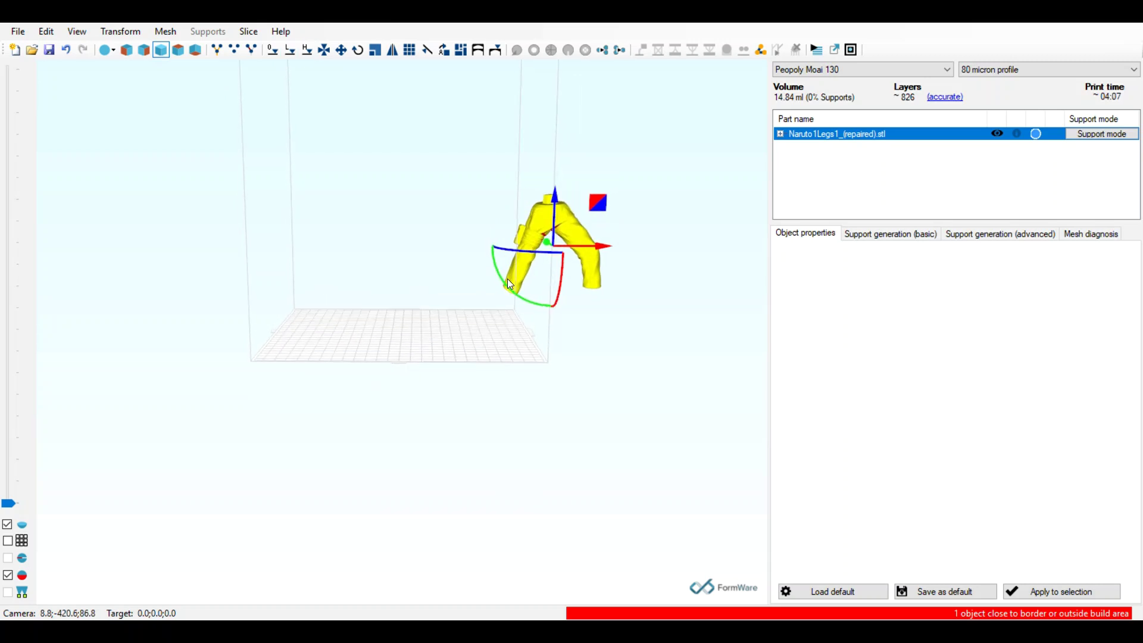
click(308, 53)
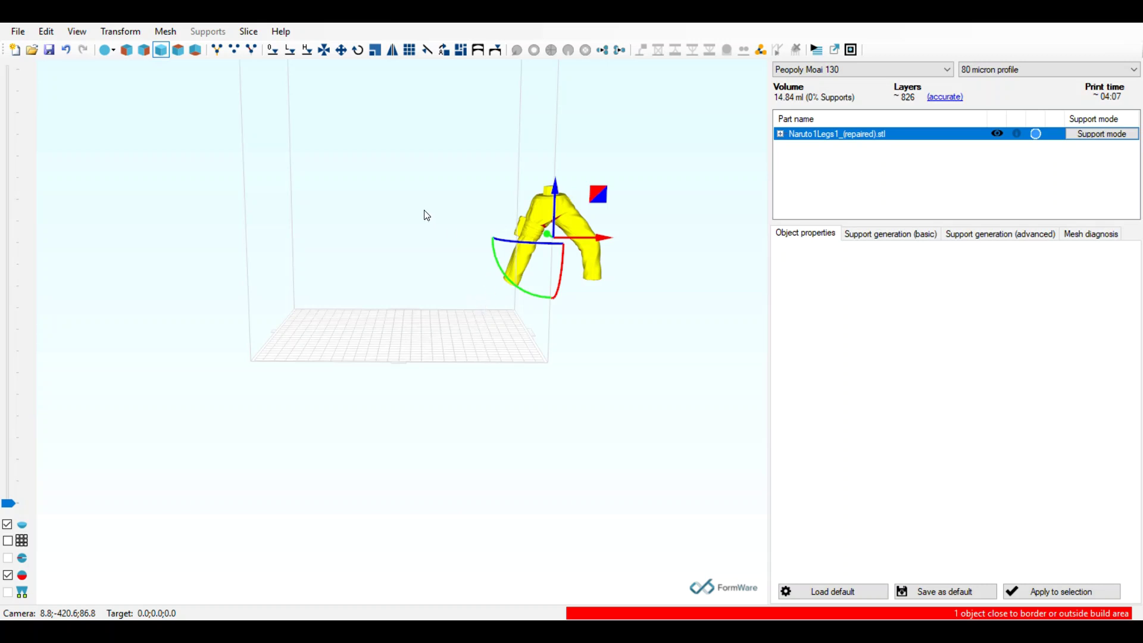
Step: Centre the legs model on the build platform
click(325, 54)
drag(582, 215, 600, 215)
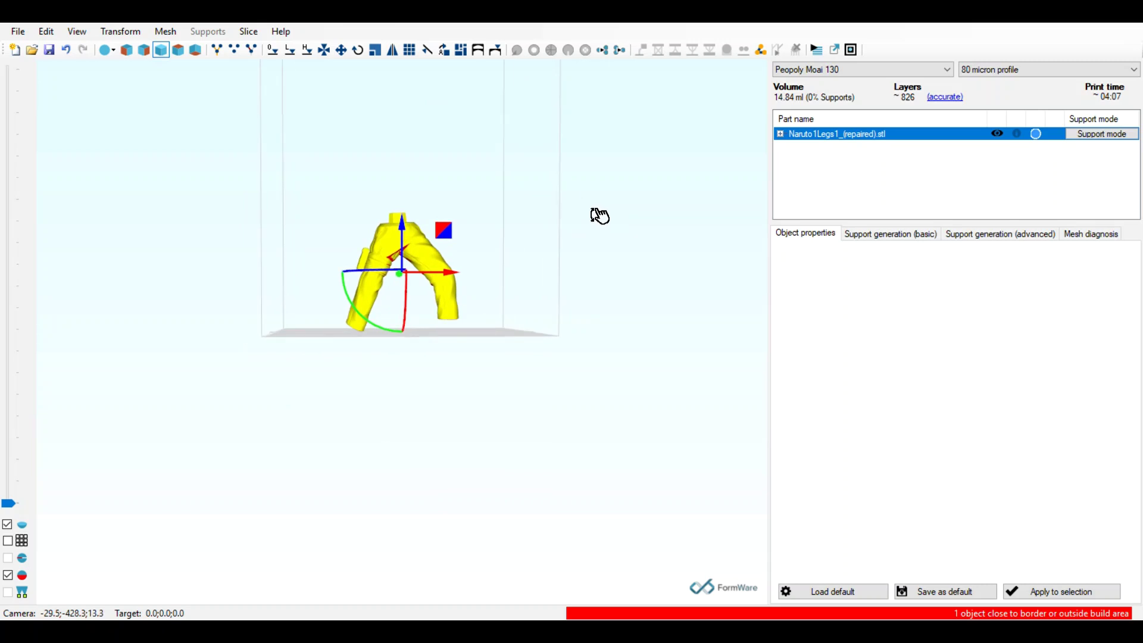
scroll(524, 309, up, 5)
mouse_move(506, 321)
mouse_down()
mouse_move(564, 309)
mouse_move(530, 306)
mouse_move(510, 319)
mouse_move(517, 337)
mouse_move(509, 325)
mouse_up()
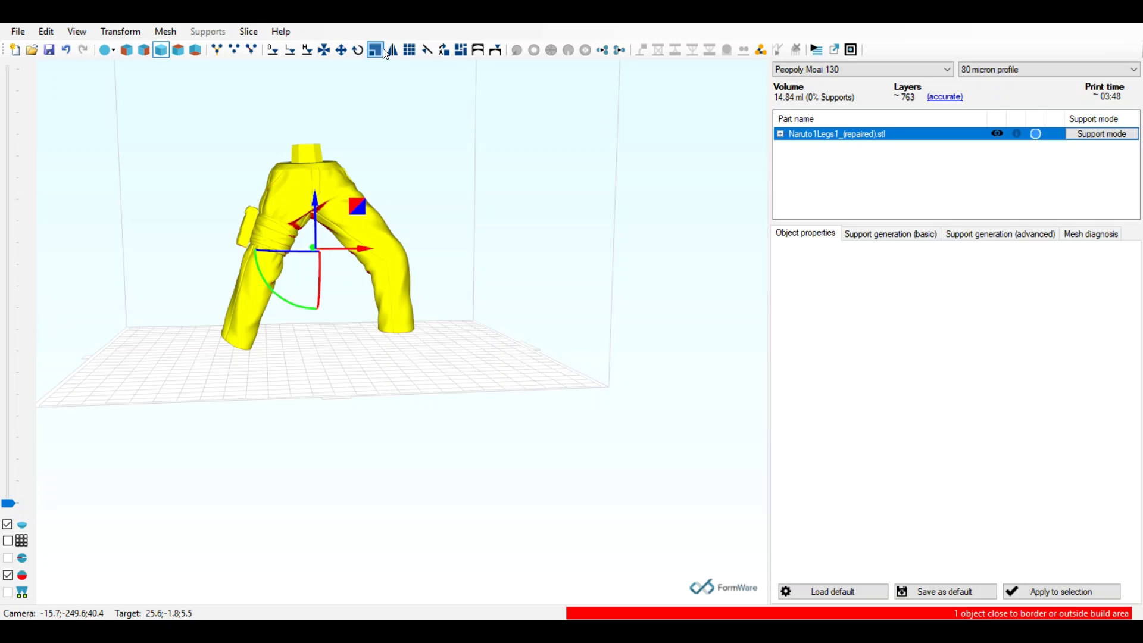
Step: Move the legs model in the negative X direction and raise it slightly above the build platform
right_drag(348, 282, 359, 313)
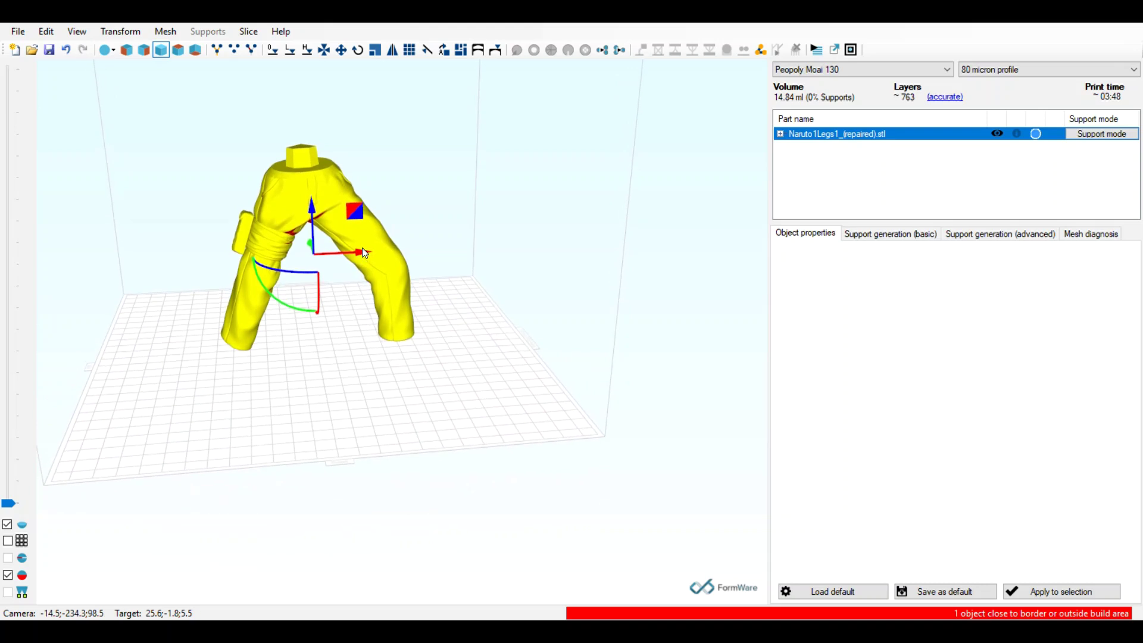
drag(364, 254, 300, 257)
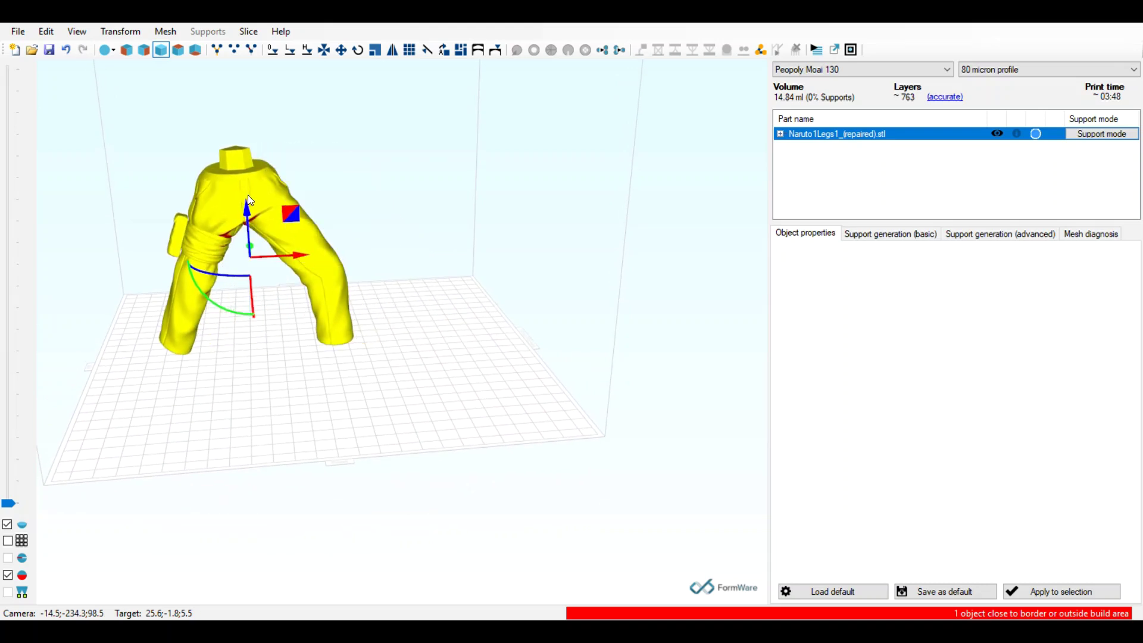
mouse_move(248, 197)
mouse_down()
mouse_move(245, 182)
mouse_move(247, 203)
mouse_up()
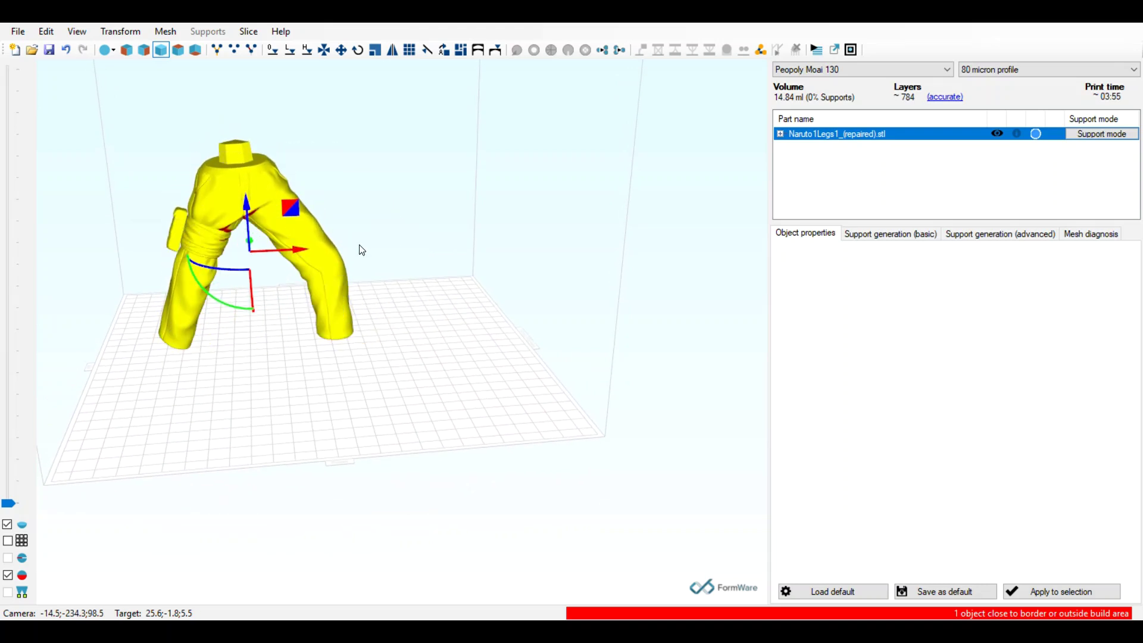
Step: Shift the legs model slightly in the negative Y direction on the build platform
right_drag(360, 245, 299, 276)
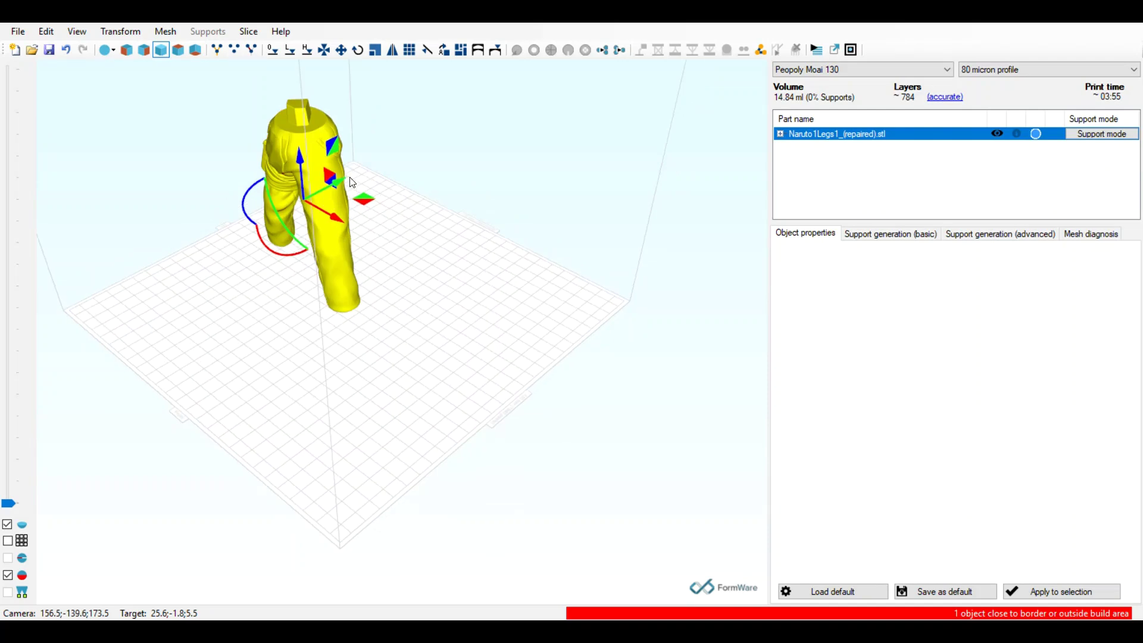
click(350, 181)
click(340, 190)
scroll(370, 189, up, 2)
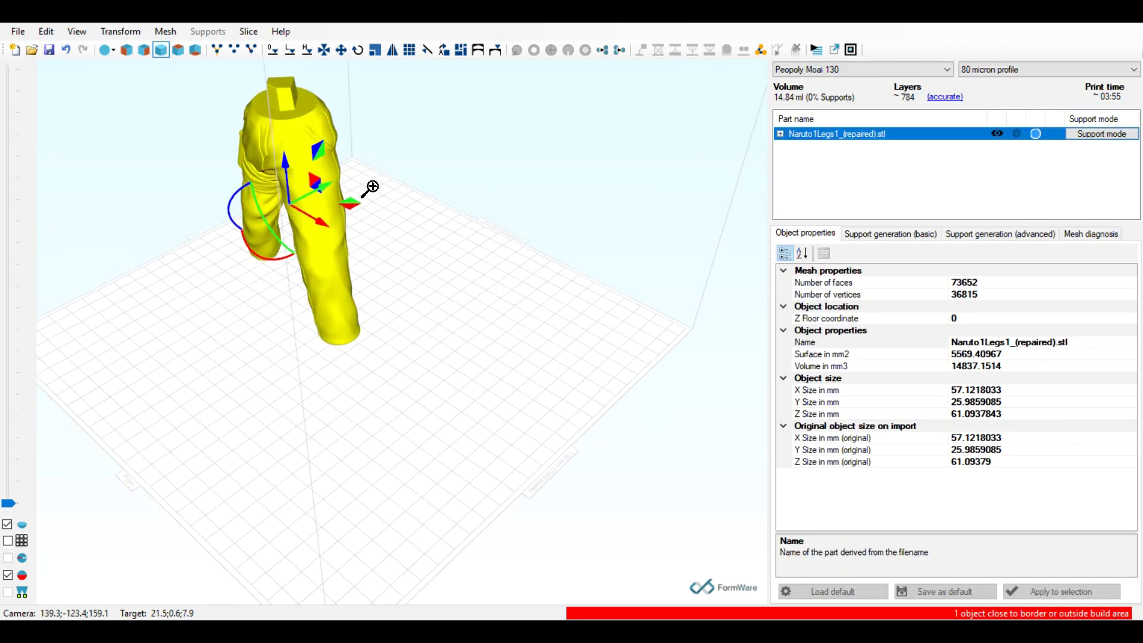
scroll(369, 188, up, 2)
right_drag(370, 199, 361, 185)
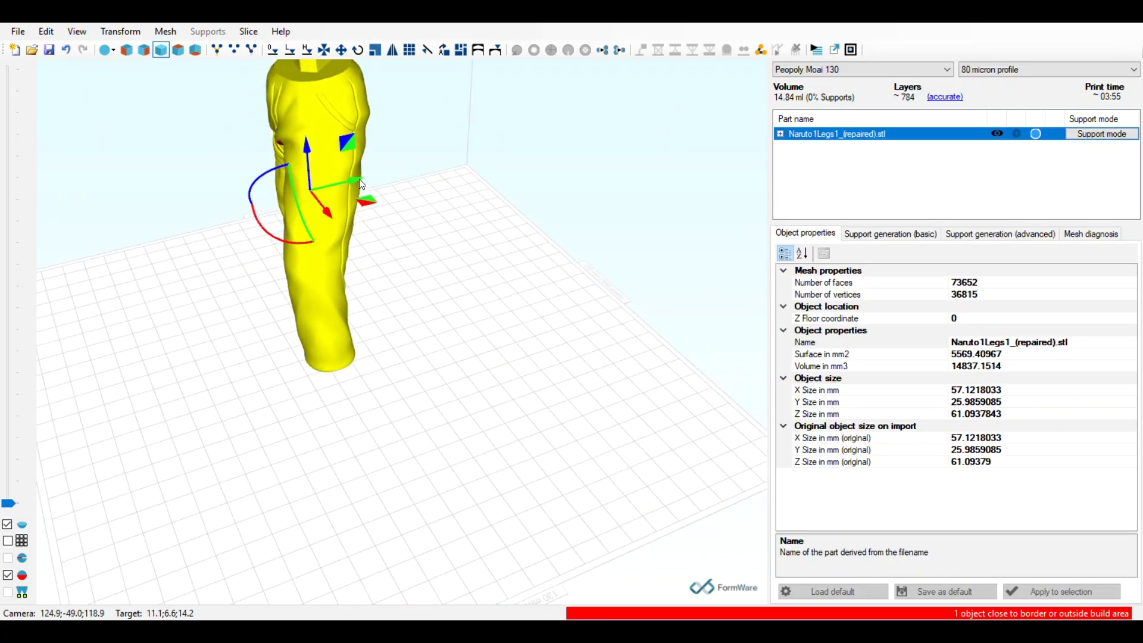
mouse_move(359, 179)
mouse_down()
mouse_move(405, 172)
mouse_move(348, 187)
mouse_up()
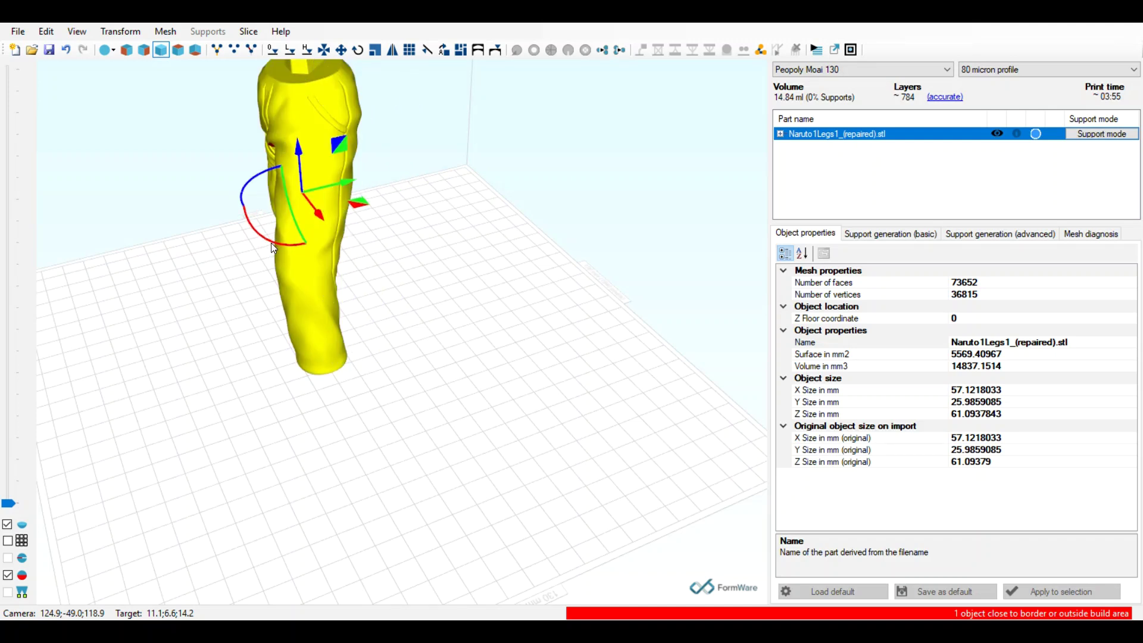
Step: Try rotating the legs model about its X and Z axes and undo both rotations
drag(271, 242, 301, 238)
drag(255, 182, 271, 177)
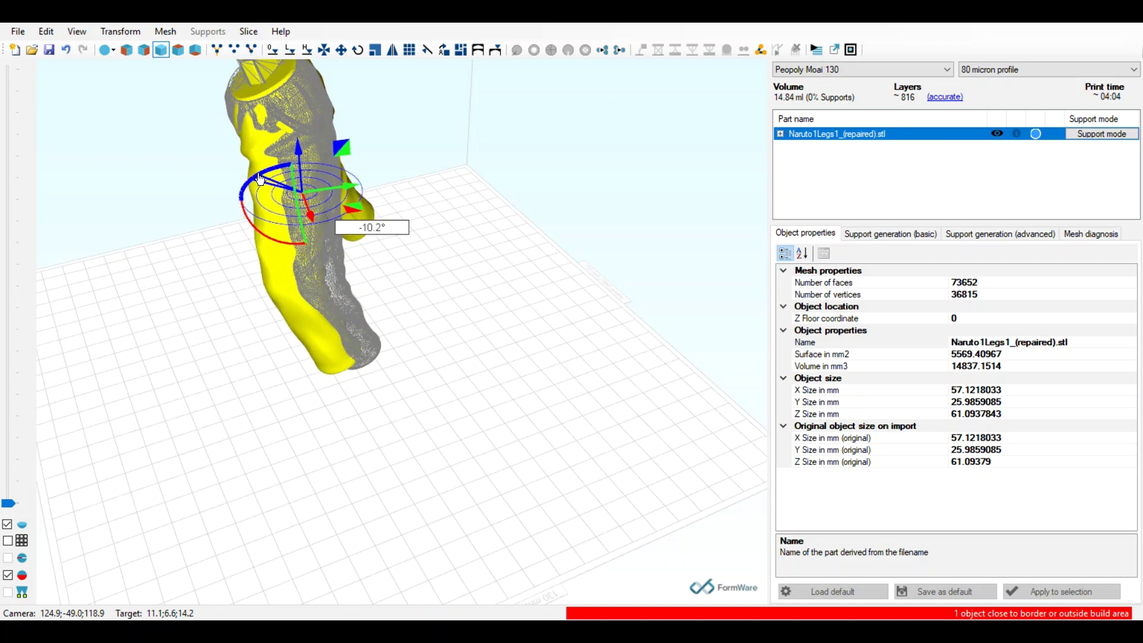
key(ctrl+z)
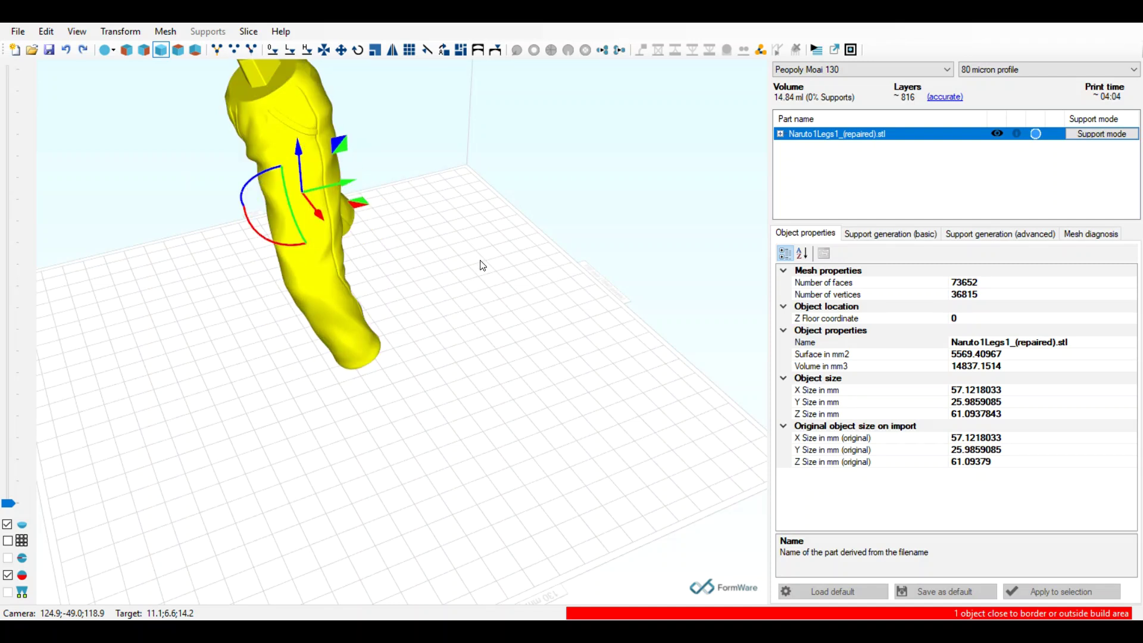
key(ctrl+z)
Step: Raise the legs model higher above the build platform along the Z axis
right_drag(416, 297, 472, 294)
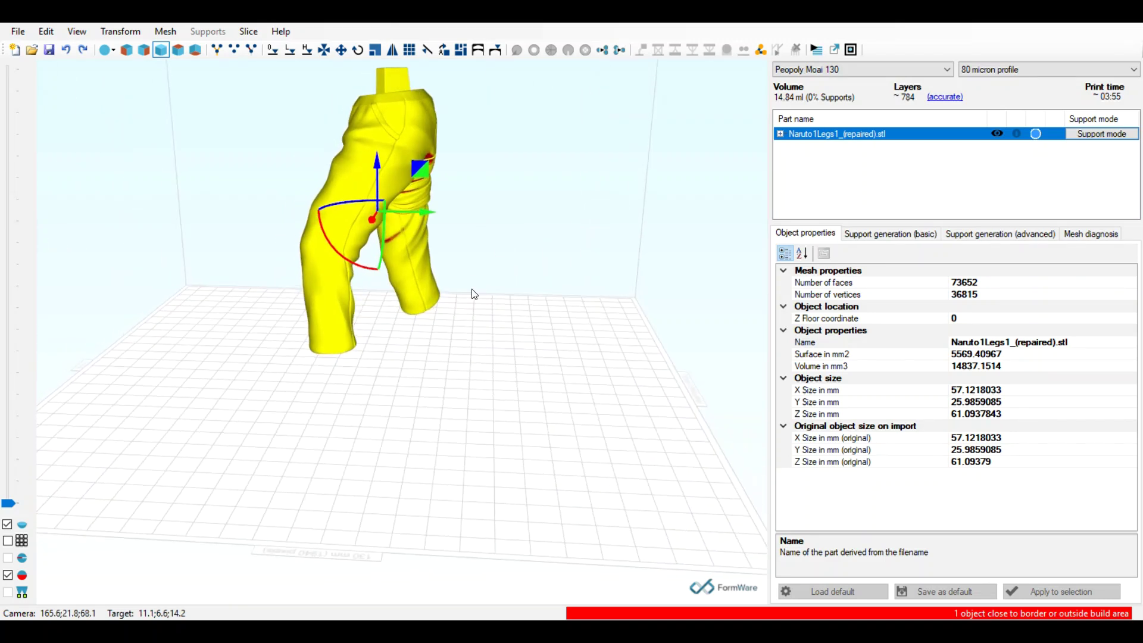
scroll(480, 280, up, 5)
drag(376, 149, 380, 111)
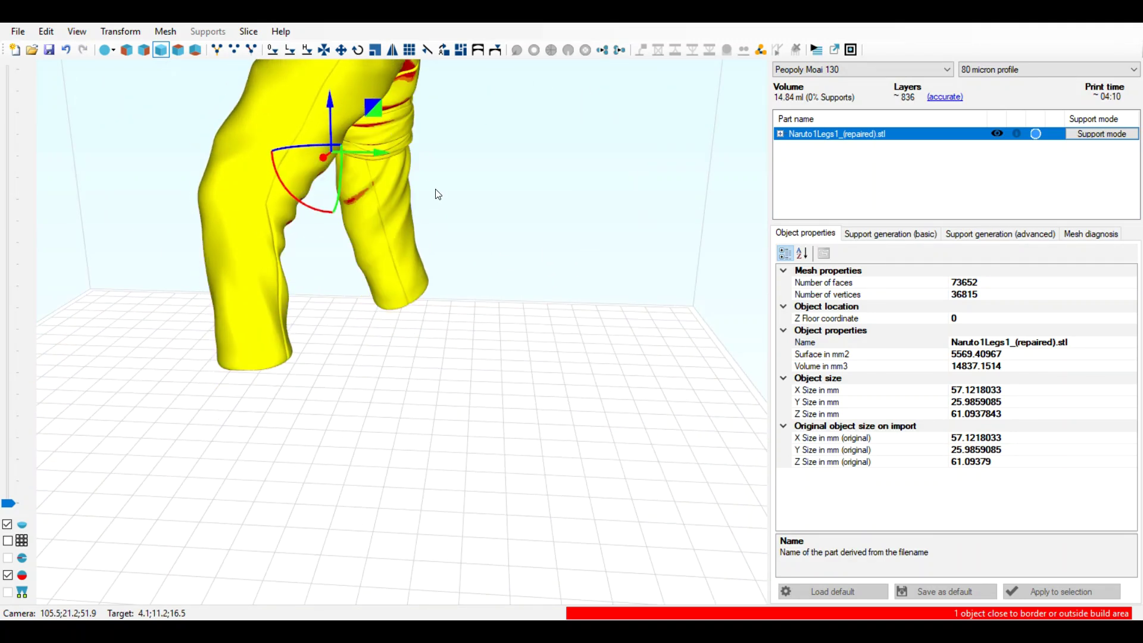
drag(437, 191, 370, 166)
drag(353, 128, 549, 183)
mouse_move(596, 244)
right_down()
mouse_move(649, 253)
mouse_move(9, 224)
right_up()
scroll(9, 223, down, 3)
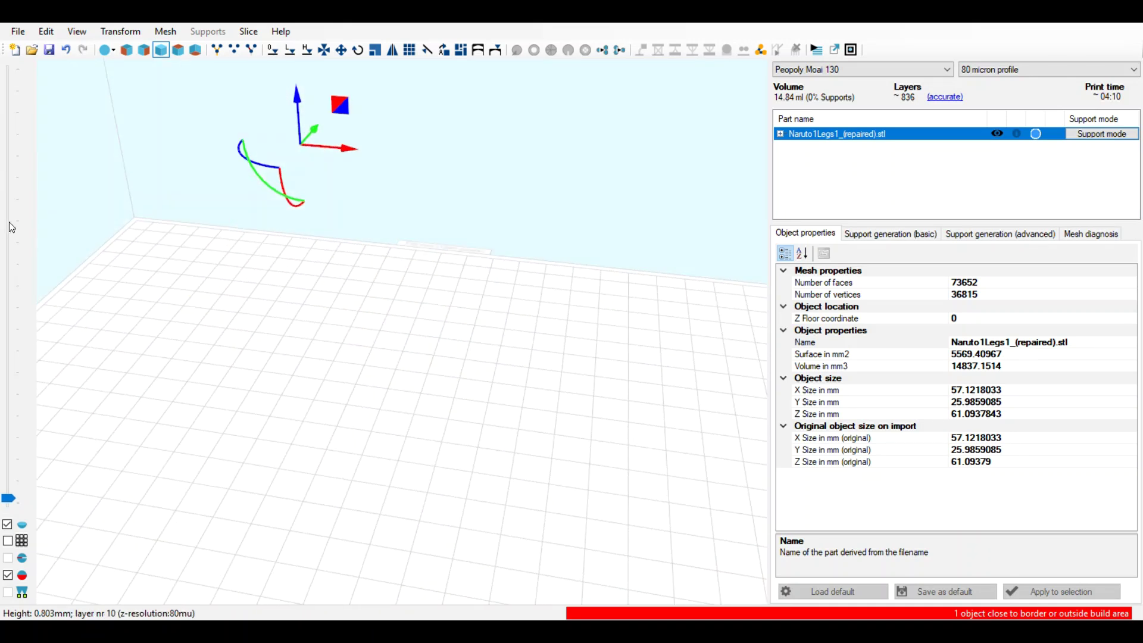
click(394, 233)
scroll(385, 297, down, 2)
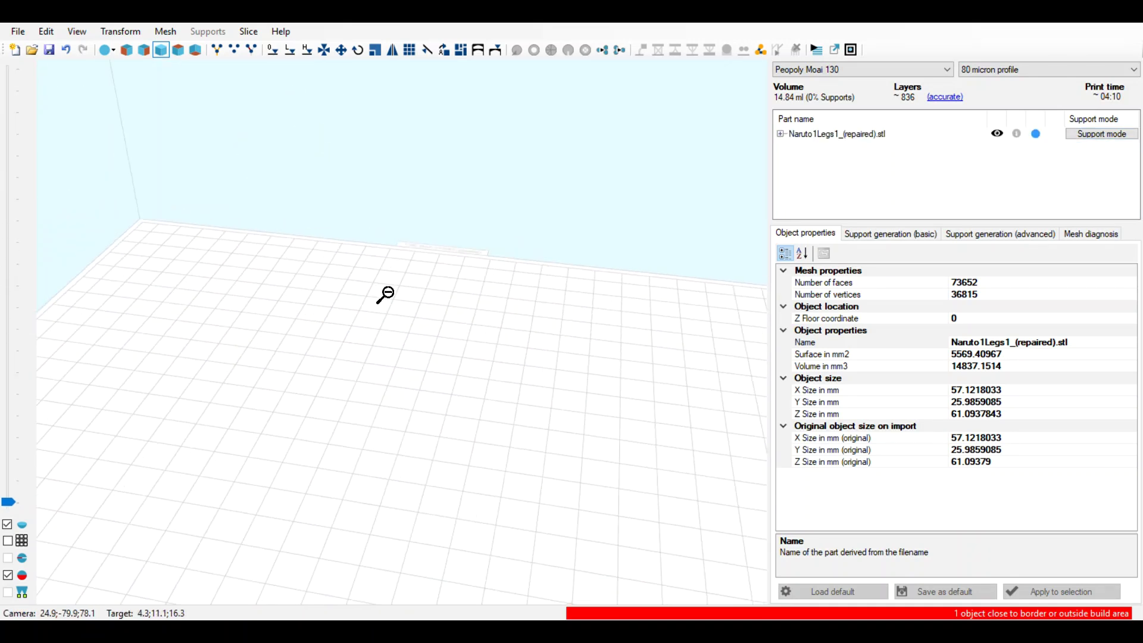
scroll(385, 294, down, 2)
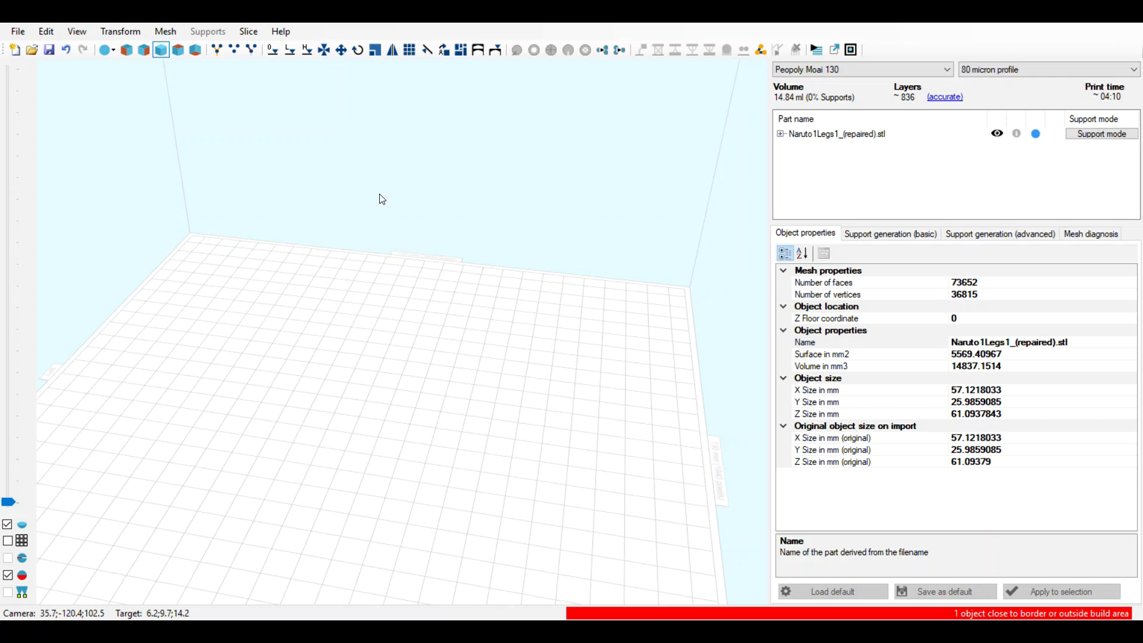
Step: Select the Naruto1Legs1_(repaired).stl part and toggle its visibility off and on again
click(809, 136)
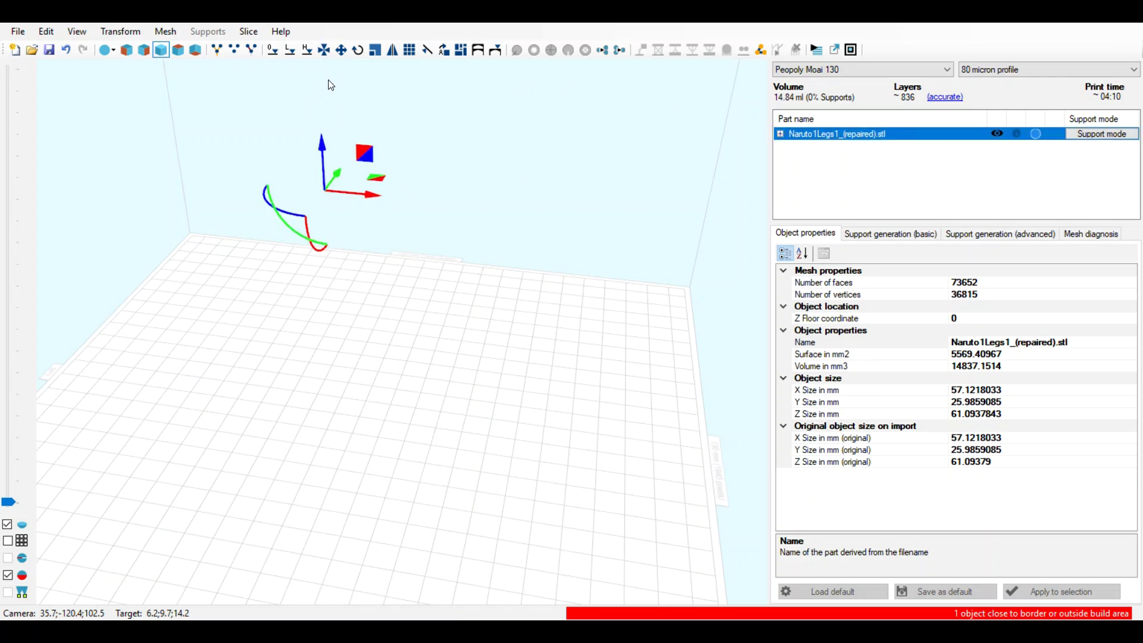
click(999, 136)
click(1000, 138)
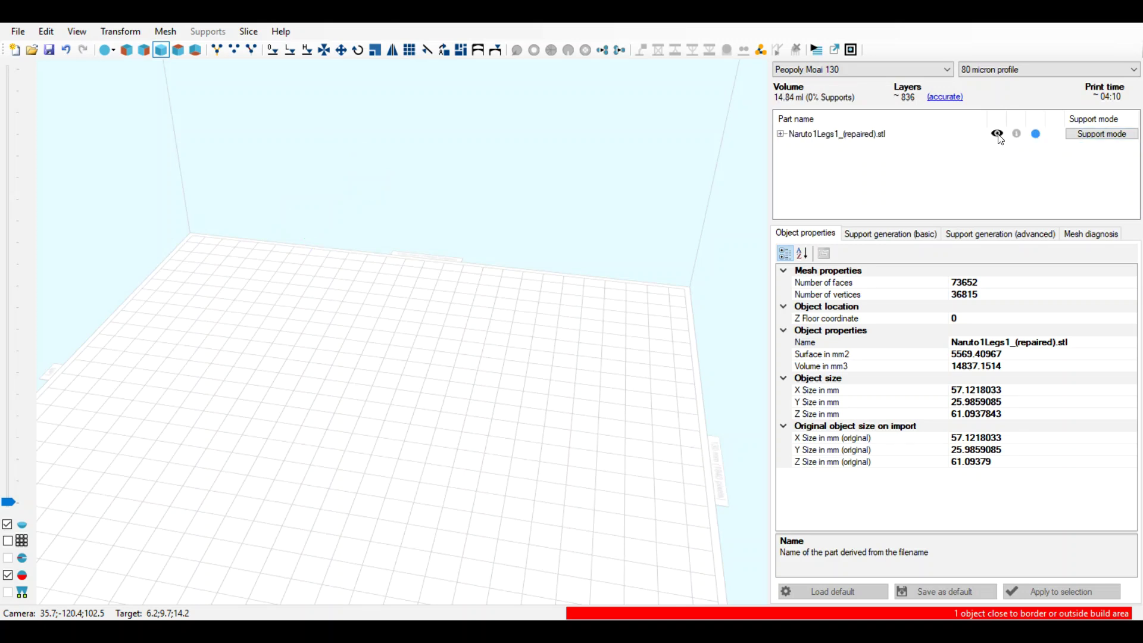
Step: Check the build area for the legs model from the preset side and default perspective views
drag(456, 213, 449, 179)
click(127, 50)
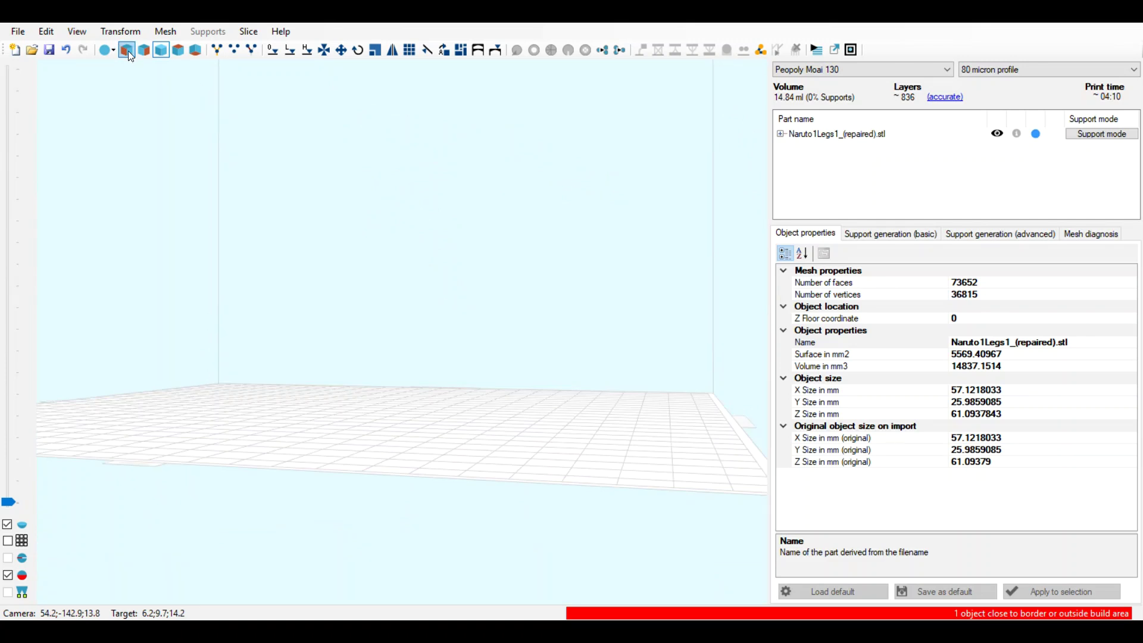
click(143, 50)
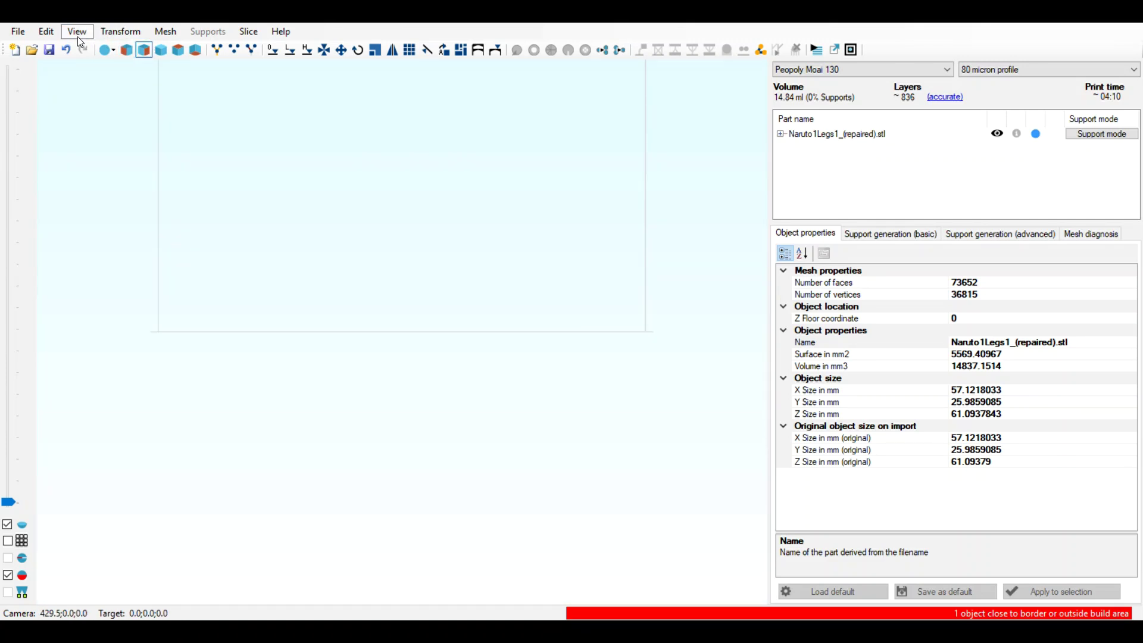
click(161, 50)
scroll(451, 259, up, 5)
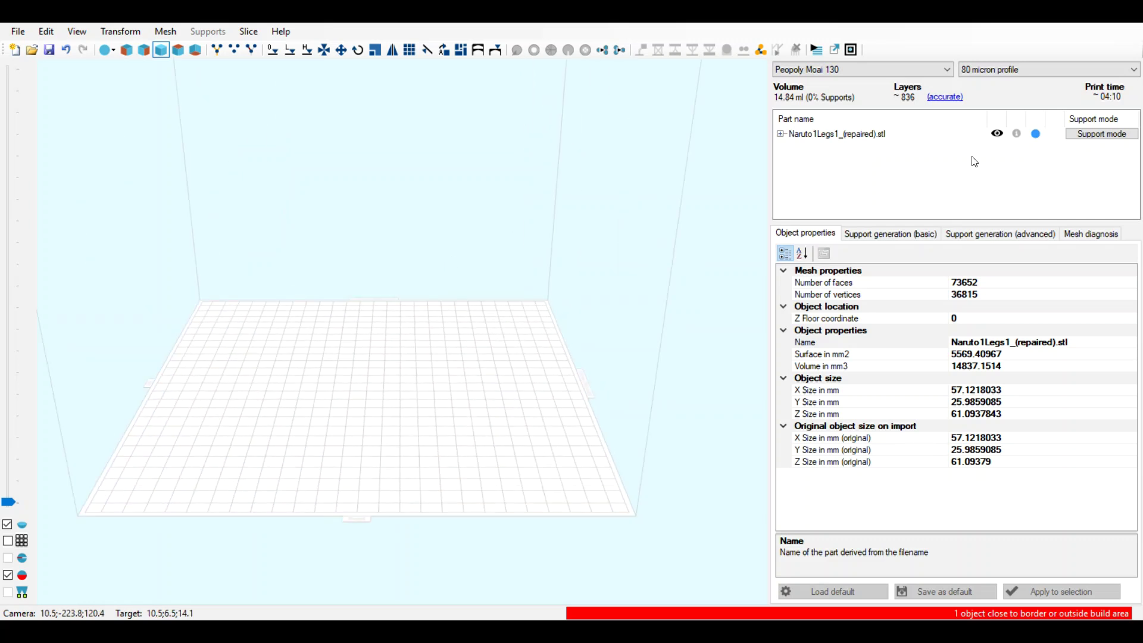
Step: Examine the legs part's structure and mesh parts, and look around the build volume for the missing model
double_click(792, 136)
click(793, 147)
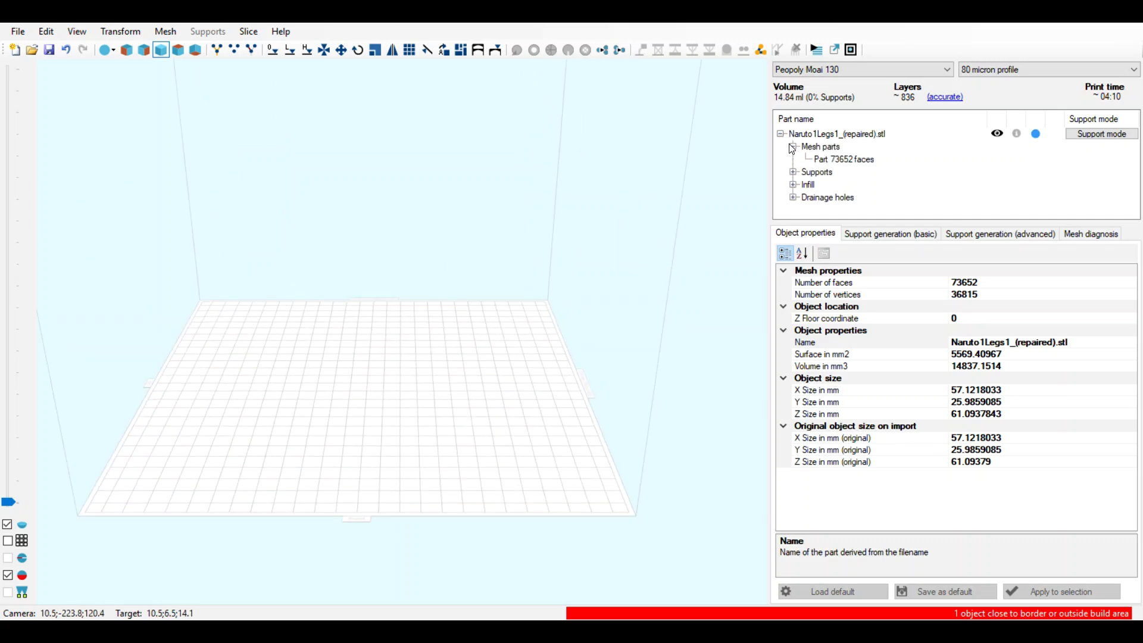
click(819, 159)
click(793, 146)
scroll(573, 235, down, 10)
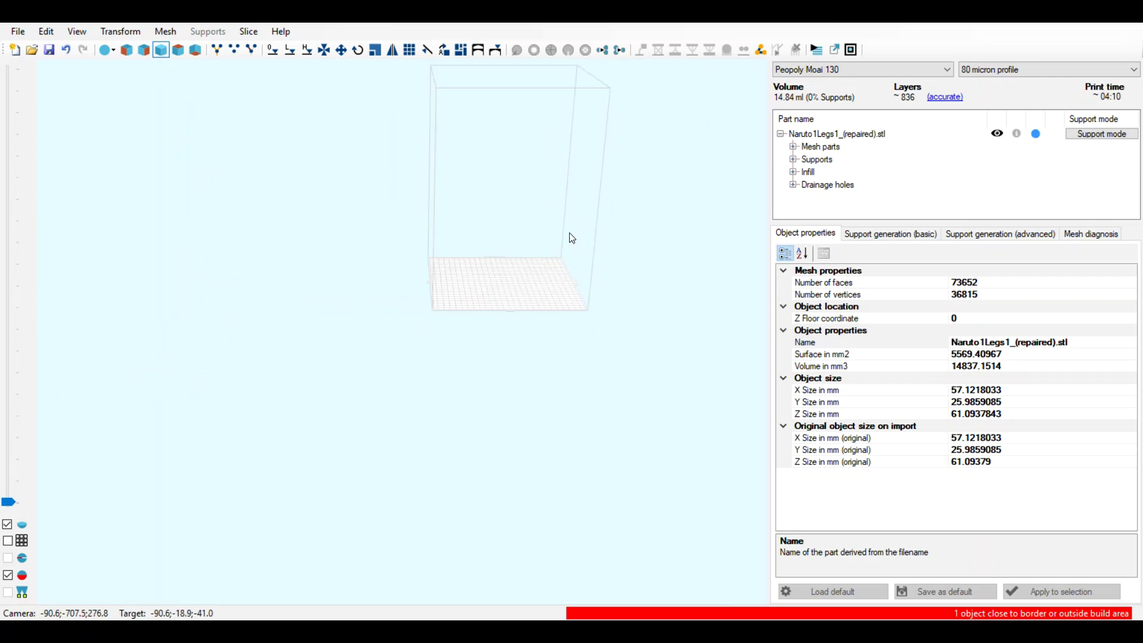
drag(564, 267, 527, 281)
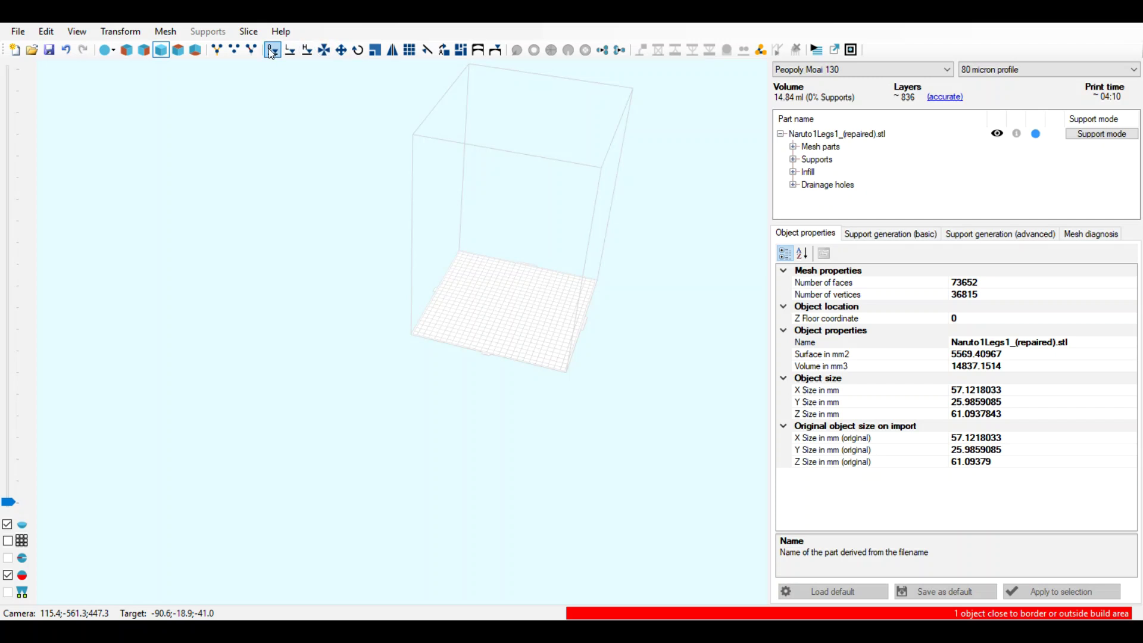
scroll(458, 188, down, 5)
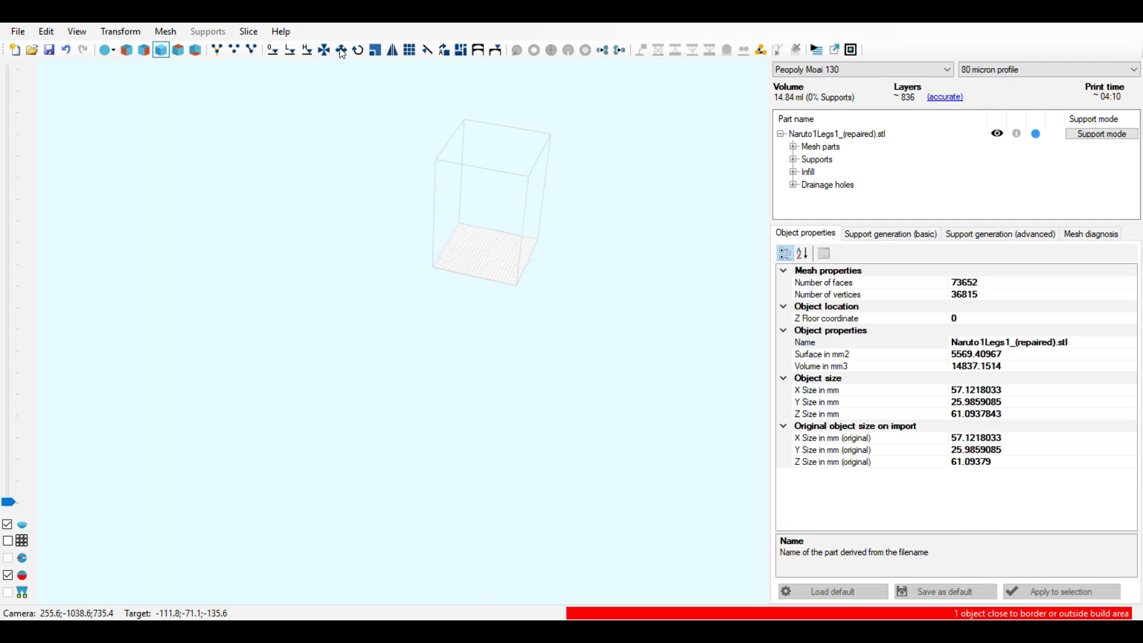
Step: Select the legs part and return the layer preview height to 0 mm to show the whole model
click(799, 134)
scroll(553, 262, up, 5)
scroll(551, 261, up, 3)
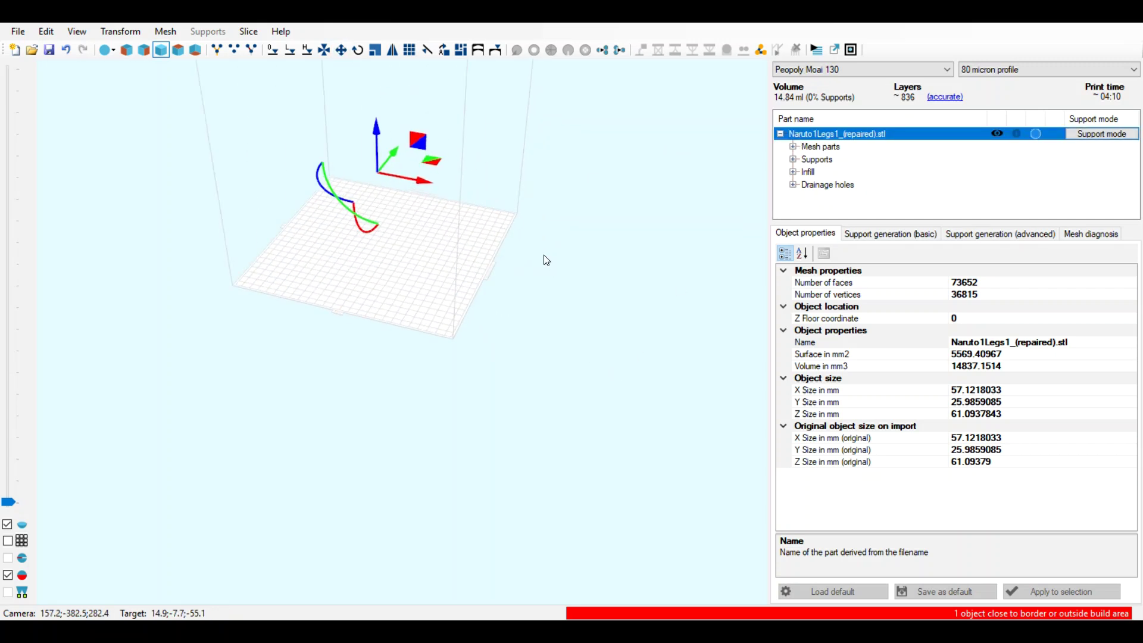
drag(10, 493, 19, 525)
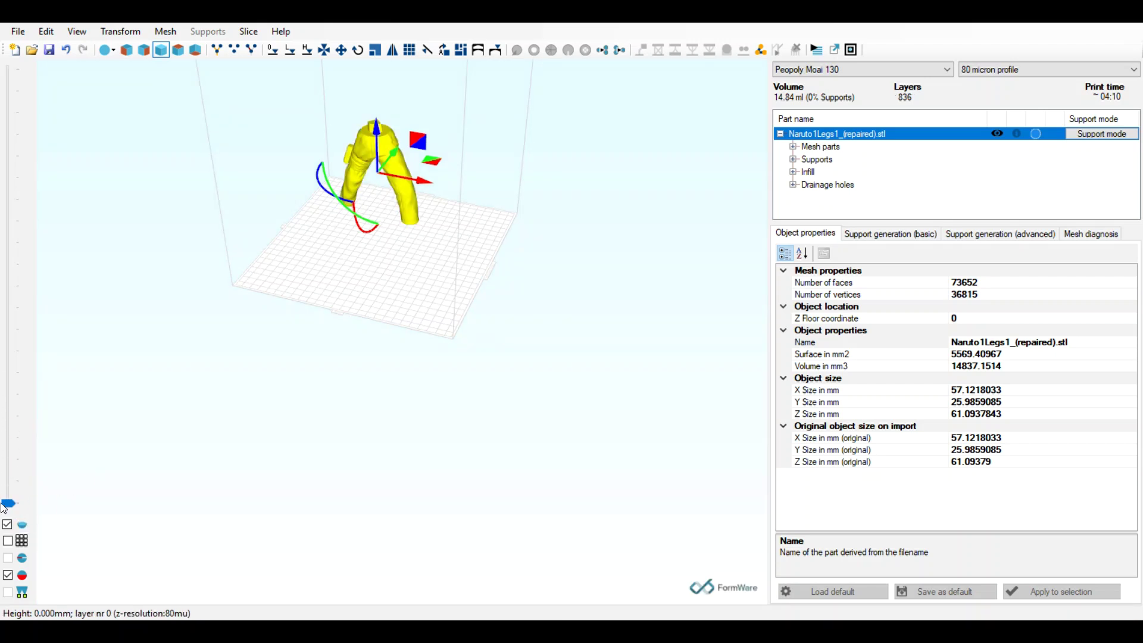
Step: Raise the layer preview height to 0.803 mm at layer 10 and return it to 0 mm
drag(5, 506, 13, 501)
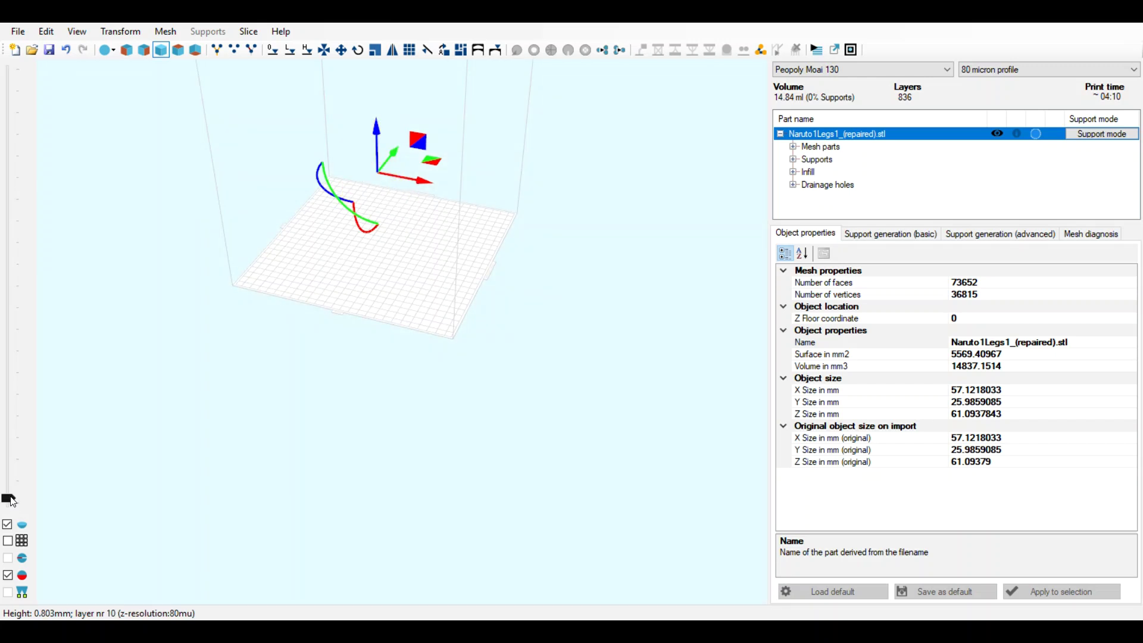
right_drag(112, 396, 153, 418)
right_drag(353, 349, 360, 363)
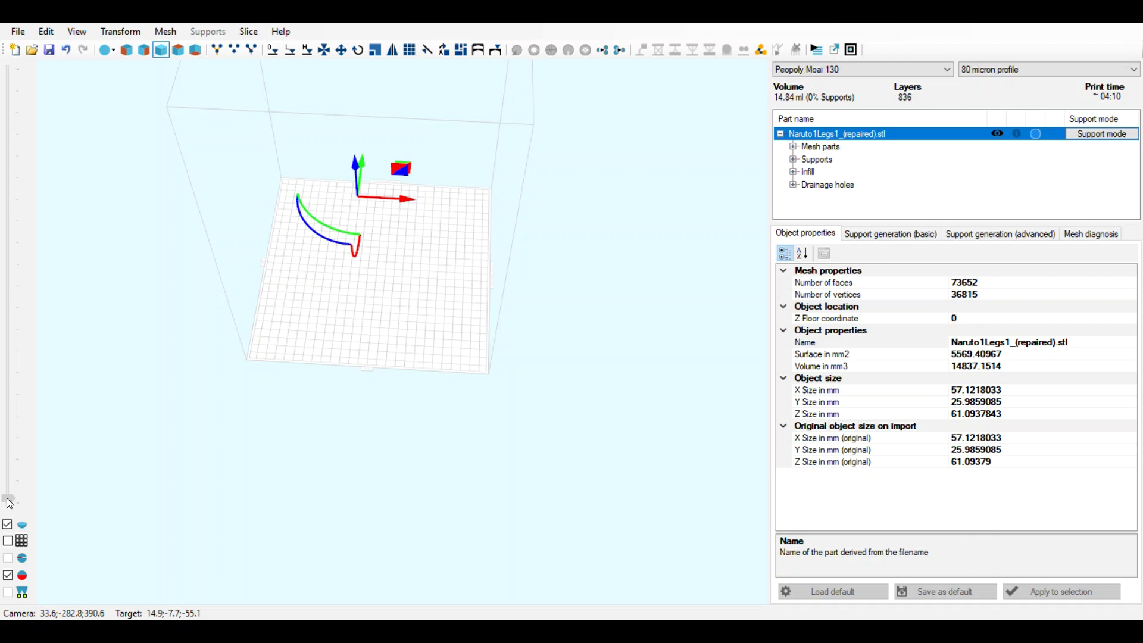
drag(10, 503, 38, 530)
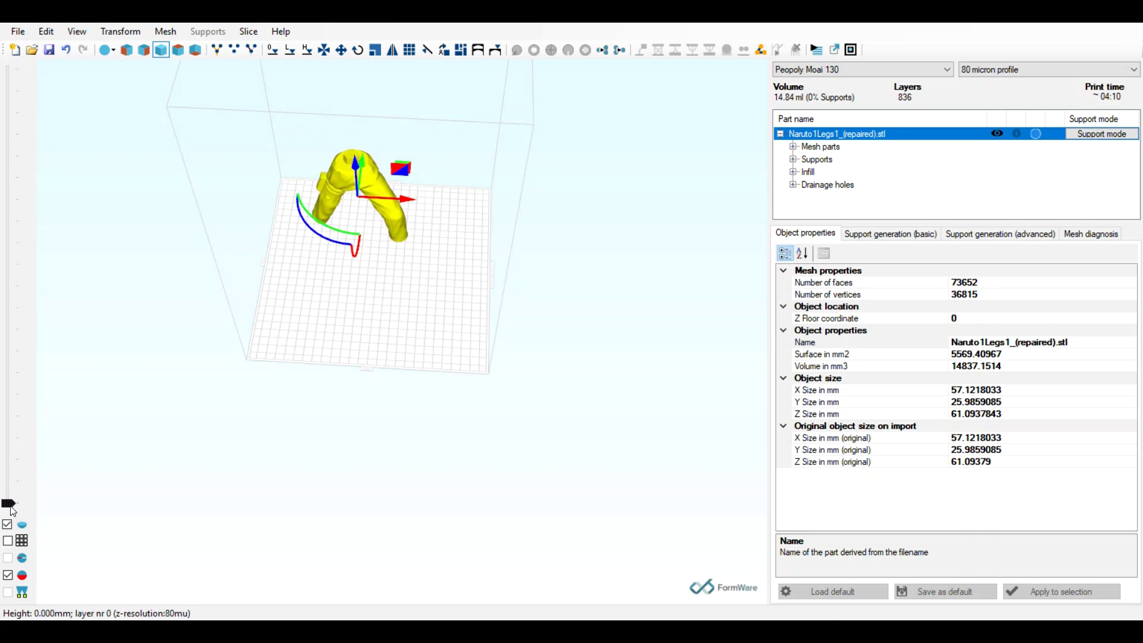
scroll(322, 435, up, 3)
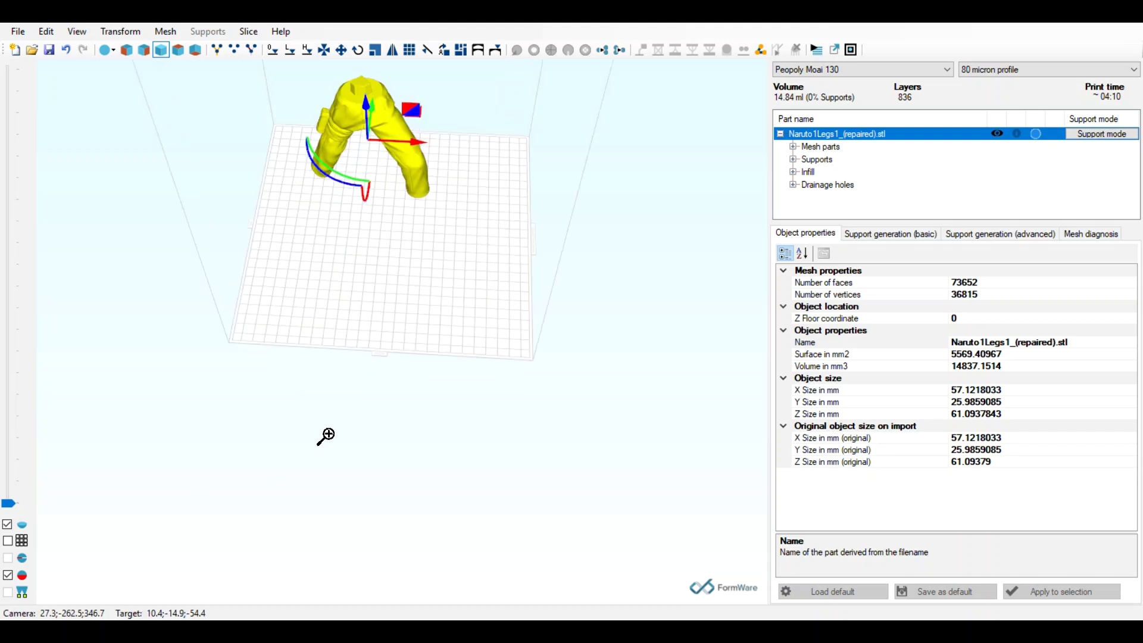
Step: Drop the legs part down to height 0 on the build platform
middle_drag(428, 354, 496, 599)
right_drag(507, 494, 457, 435)
click(271, 54)
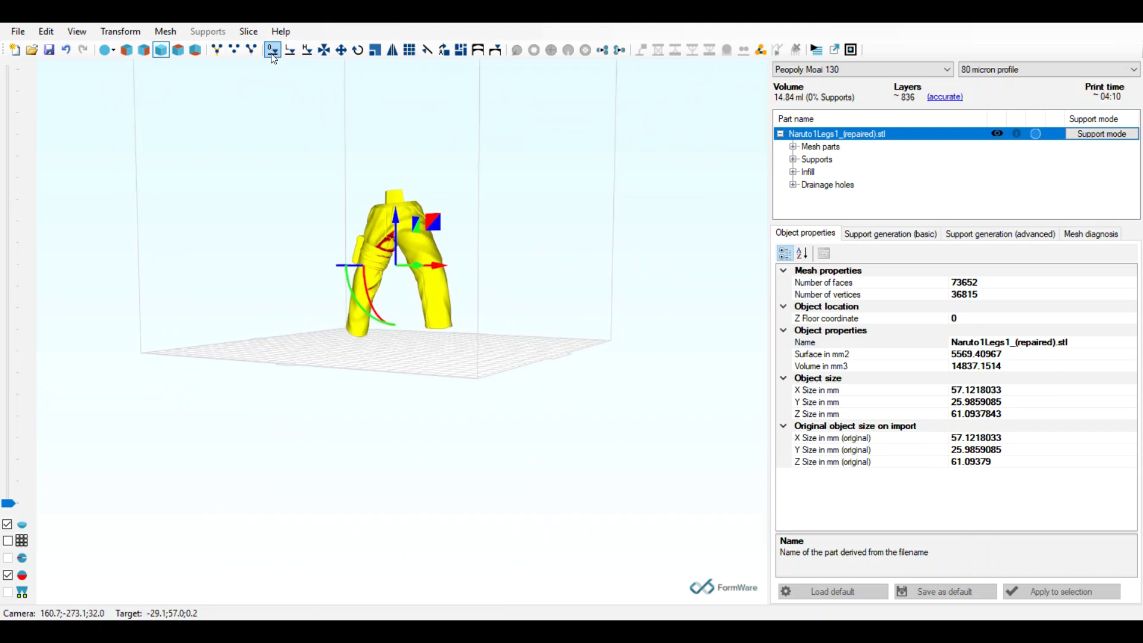
Step: Rotate the legs model onto a picked face so its waist end points down and the legs point up
click(427, 50)
scroll(480, 209, up, 2)
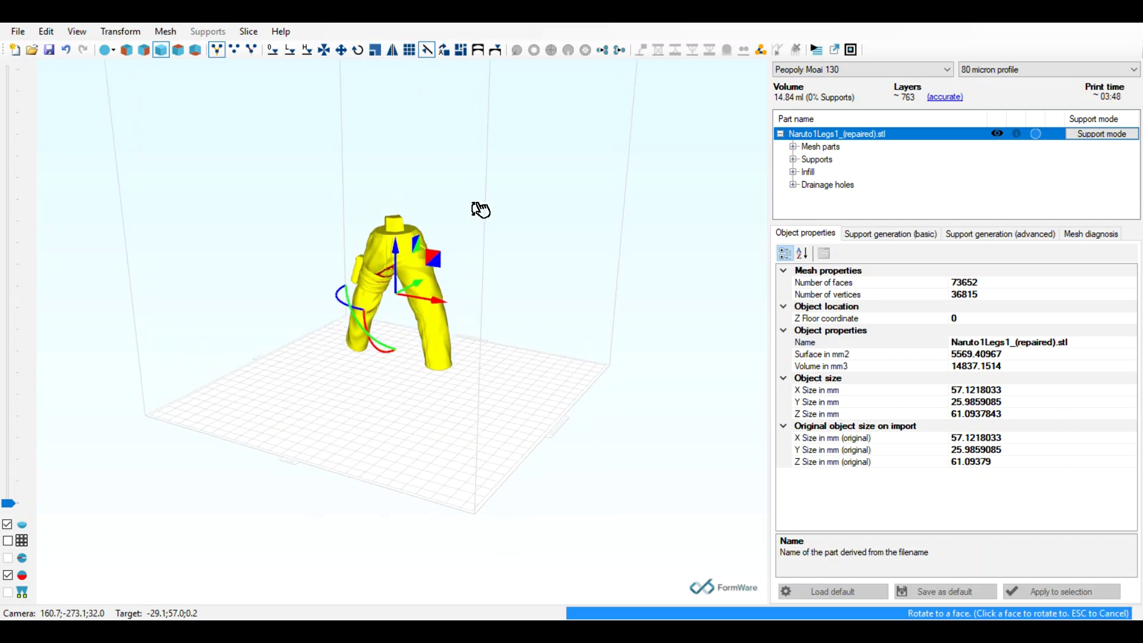
right_drag(480, 210, 455, 281)
click(391, 332)
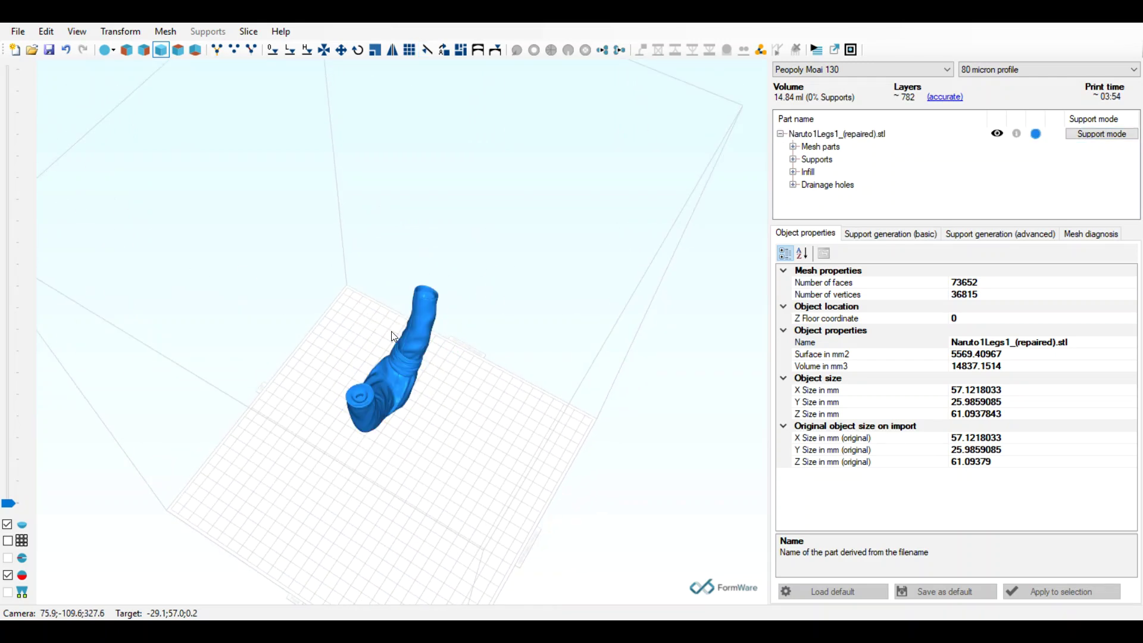
Step: Inspect the overhangs around the waist, then select the legs part and auto-orient it upright with its waist peg down
right_drag(472, 362, 508, 255)
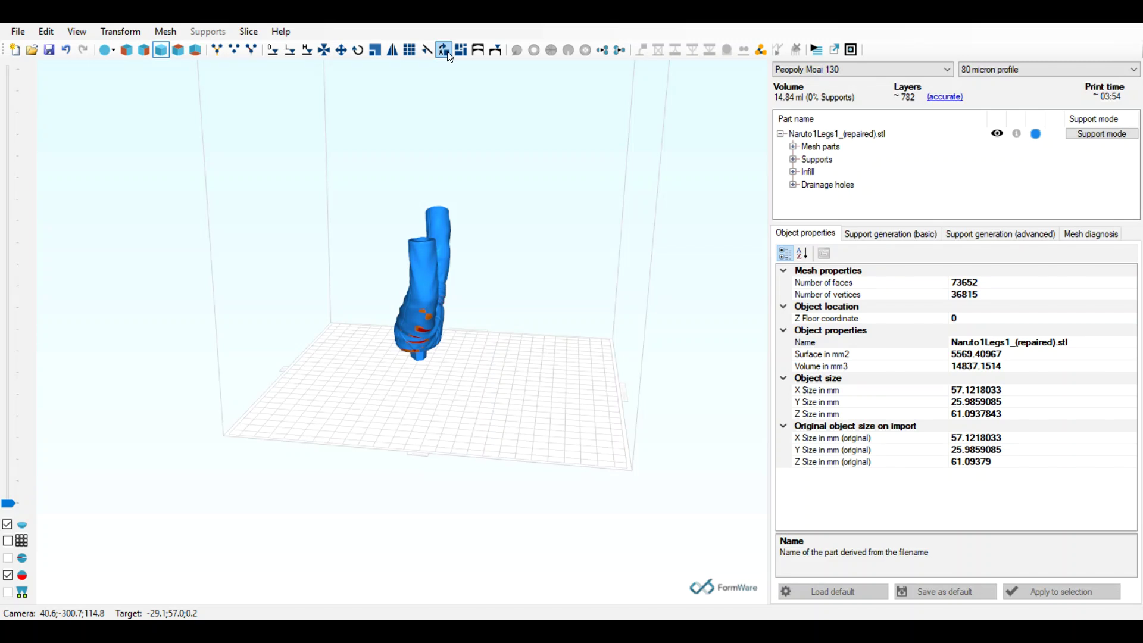
right_drag(500, 312, 393, 322)
scroll(393, 321, up, 5)
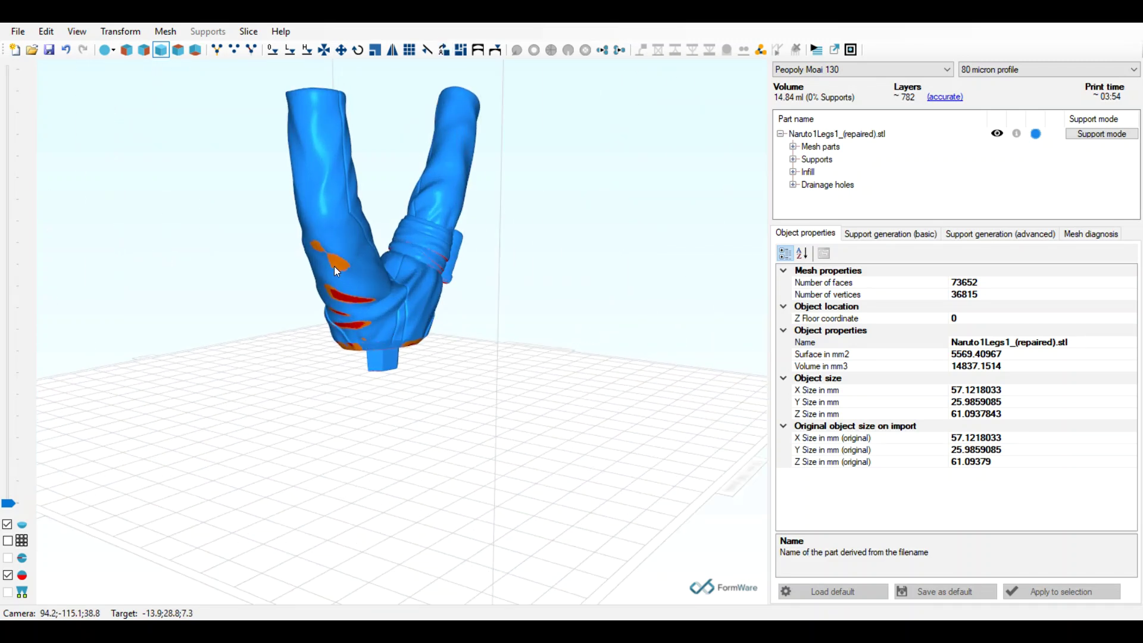
right_drag(346, 292, 438, 316)
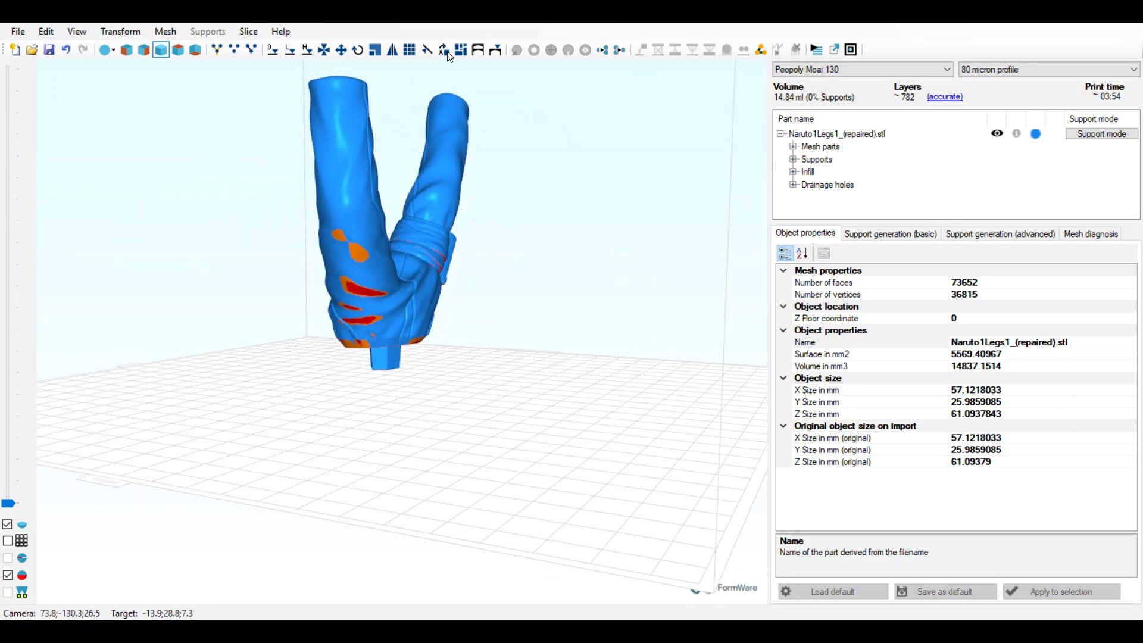
click(431, 227)
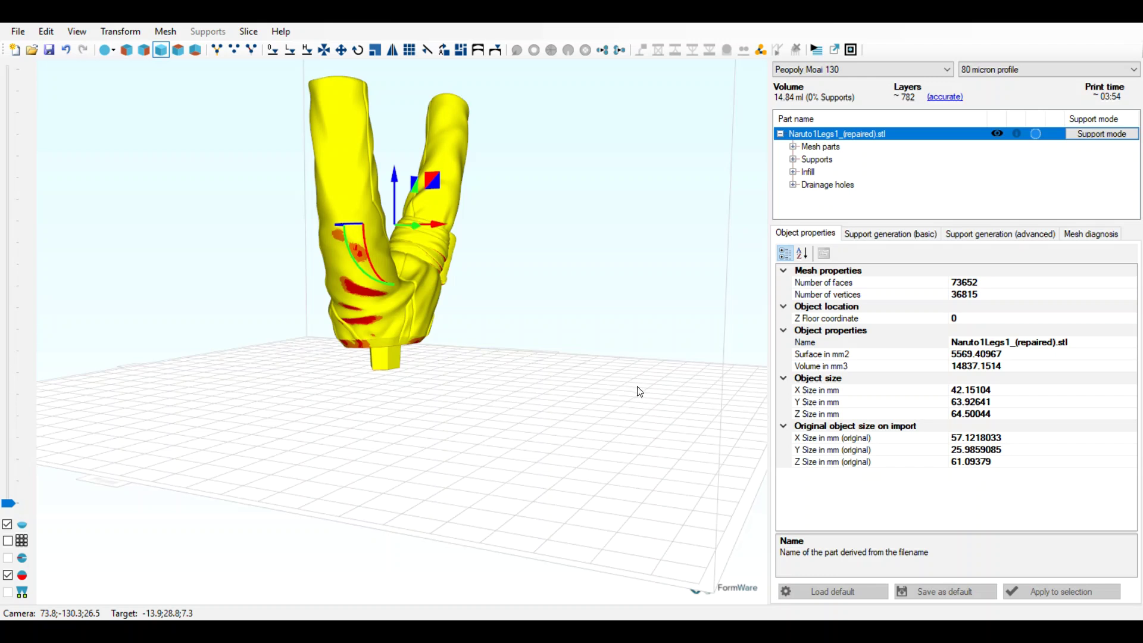
key(ctrl+z)
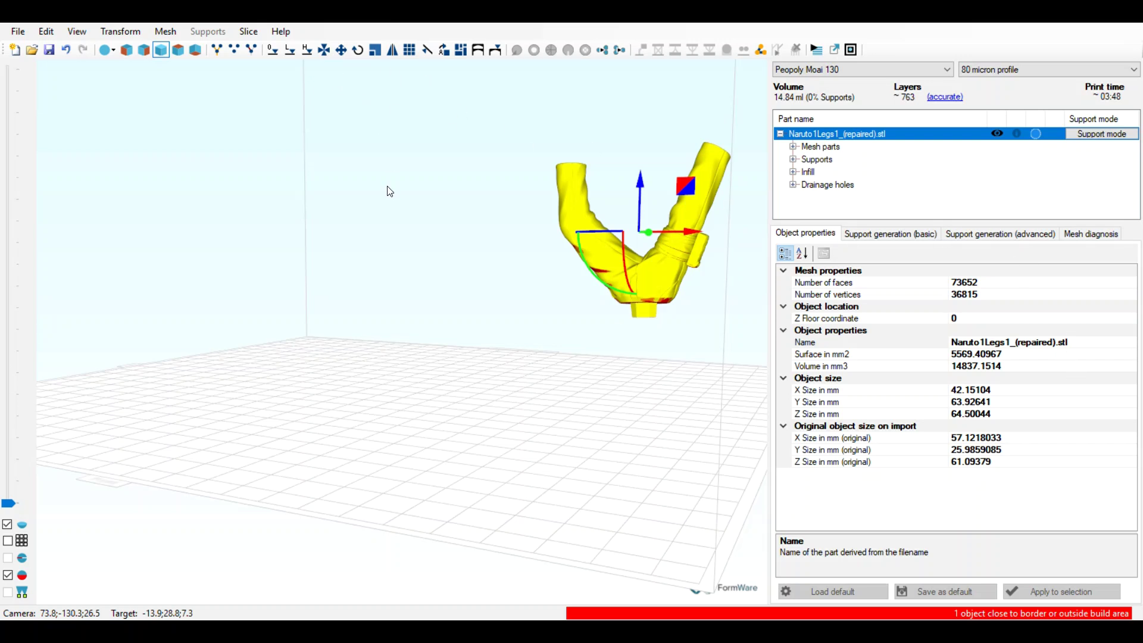
Step: Center the legs model on the platform and check the overhangs on its underside around the waist peg
right_drag(387, 187, 398, 148)
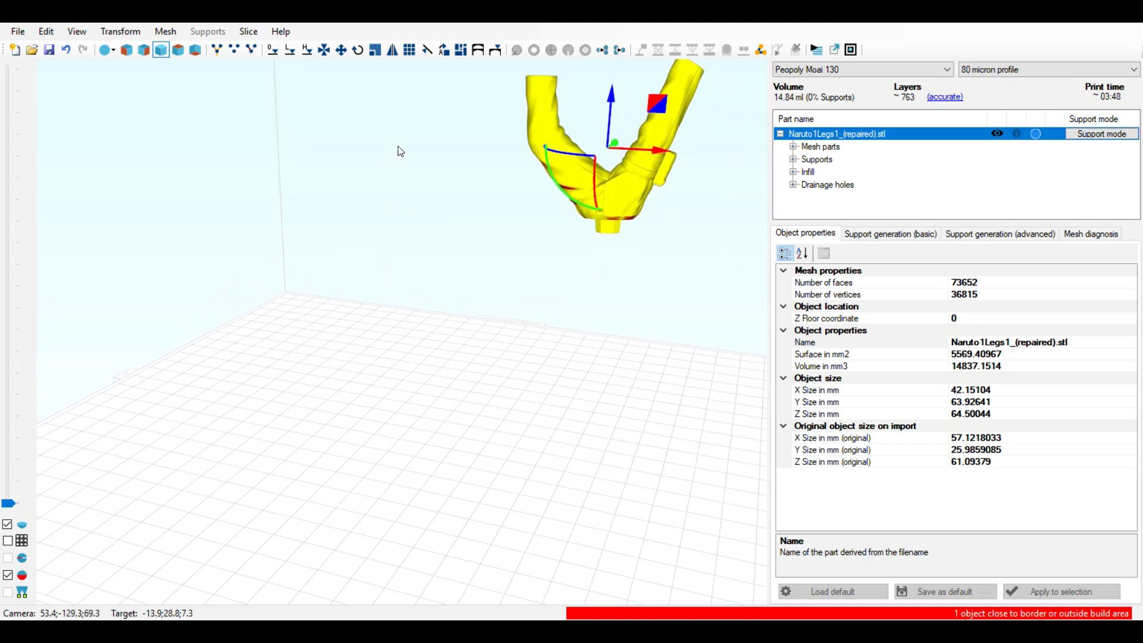
click(330, 50)
right_drag(554, 386, 681, 301)
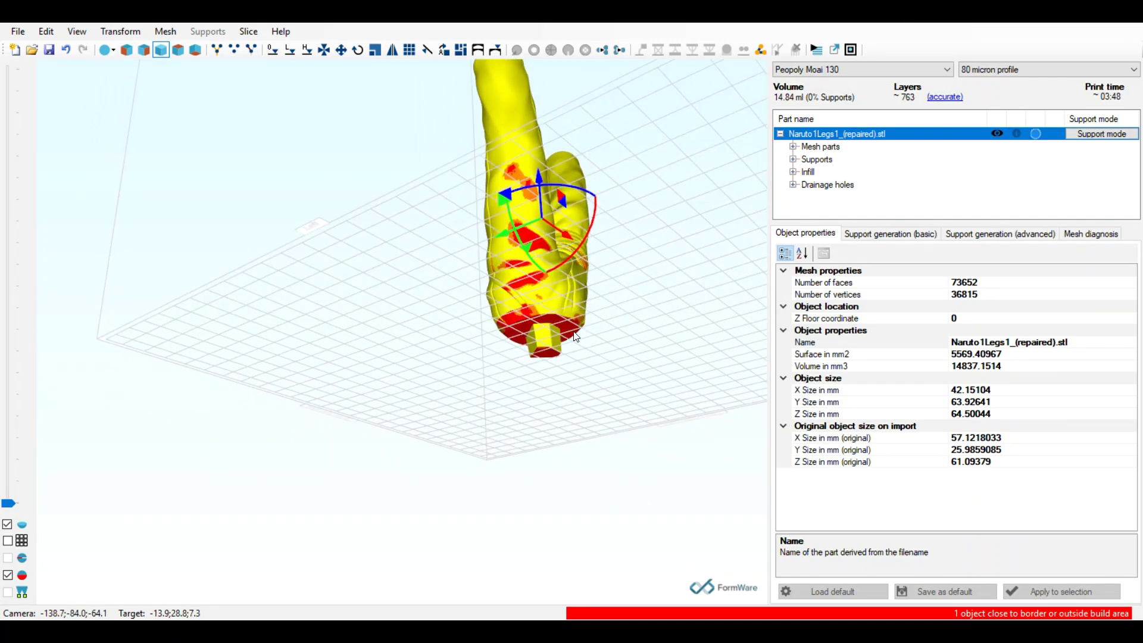
scroll(533, 339, up, 4)
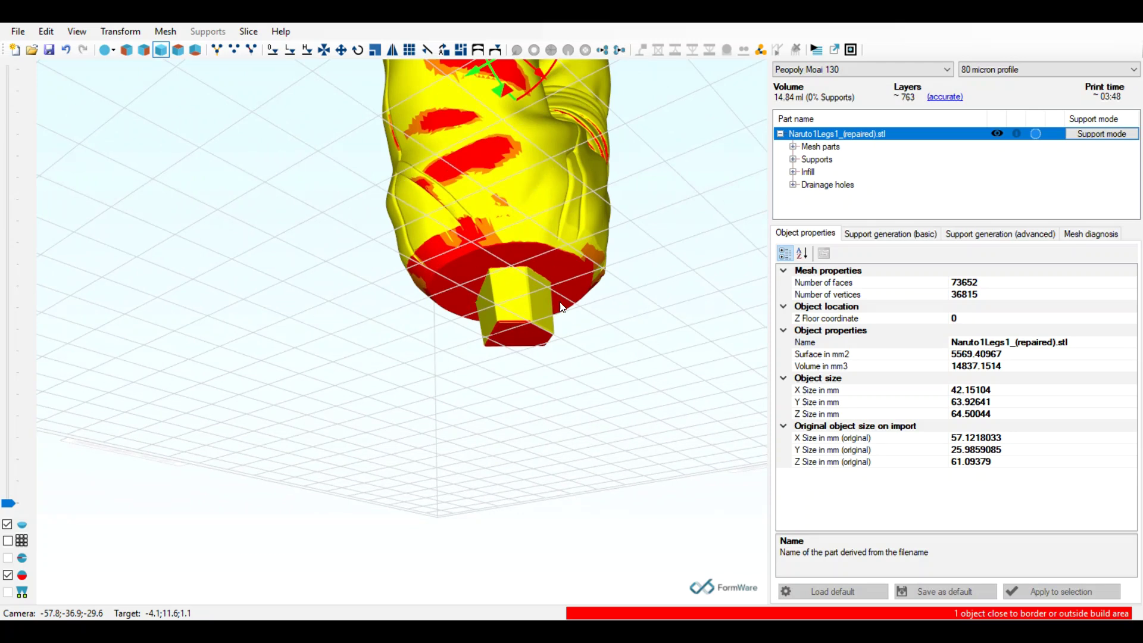
right_drag(561, 307, 583, 352)
scroll(600, 346, down, 4)
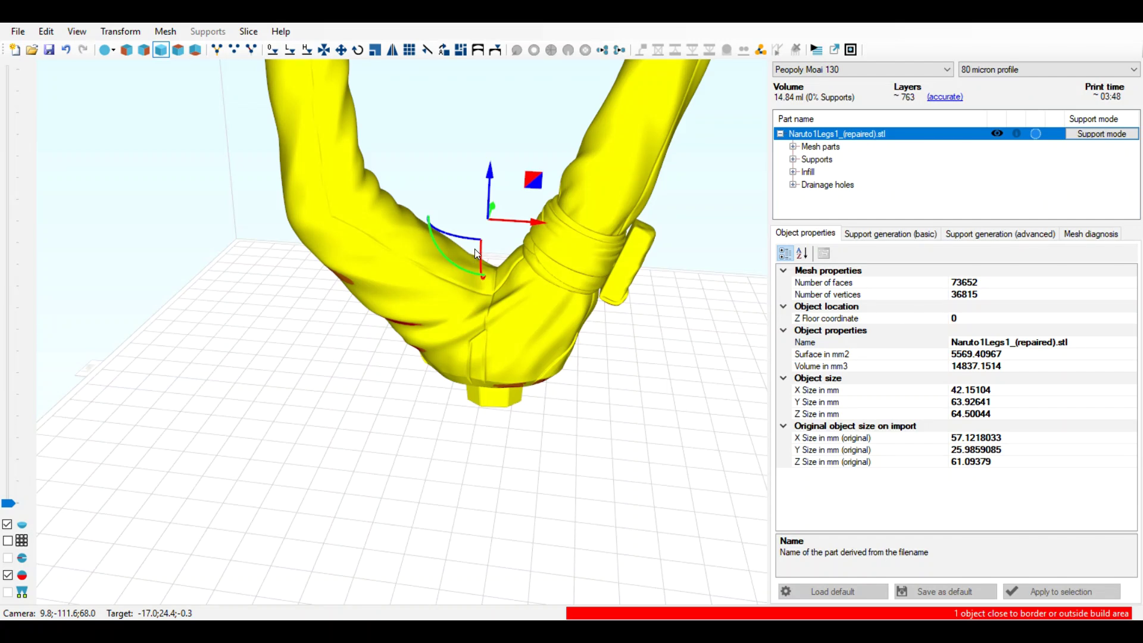
Step: Auto-orient the legs model to lie flat, center it on the platform and check the overhangs underneath
key(ctrl+z)
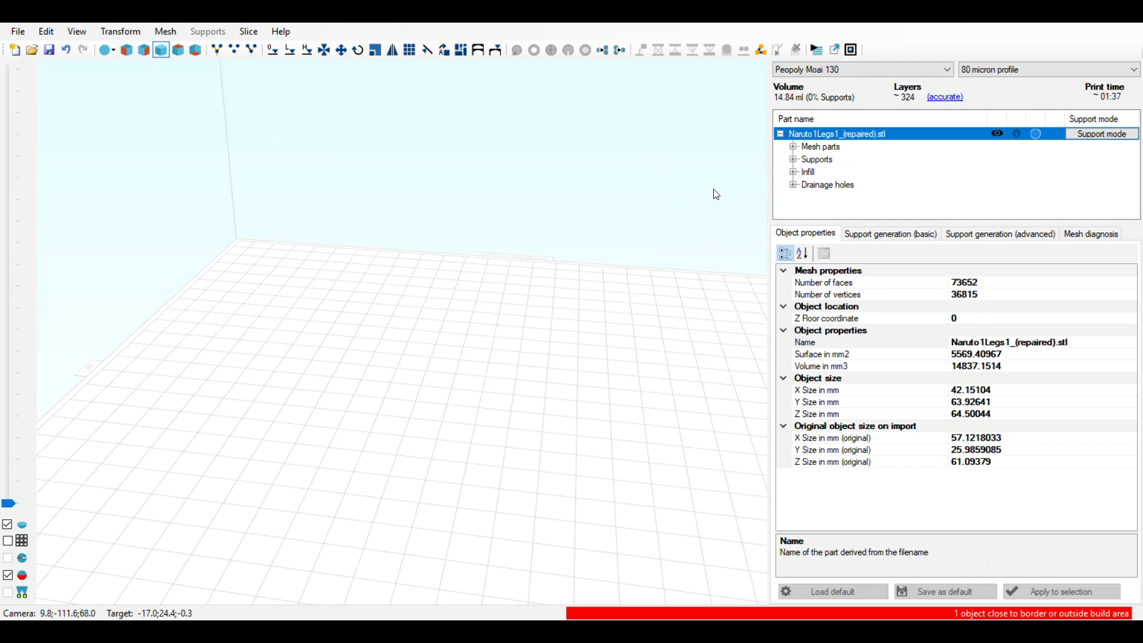
click(322, 53)
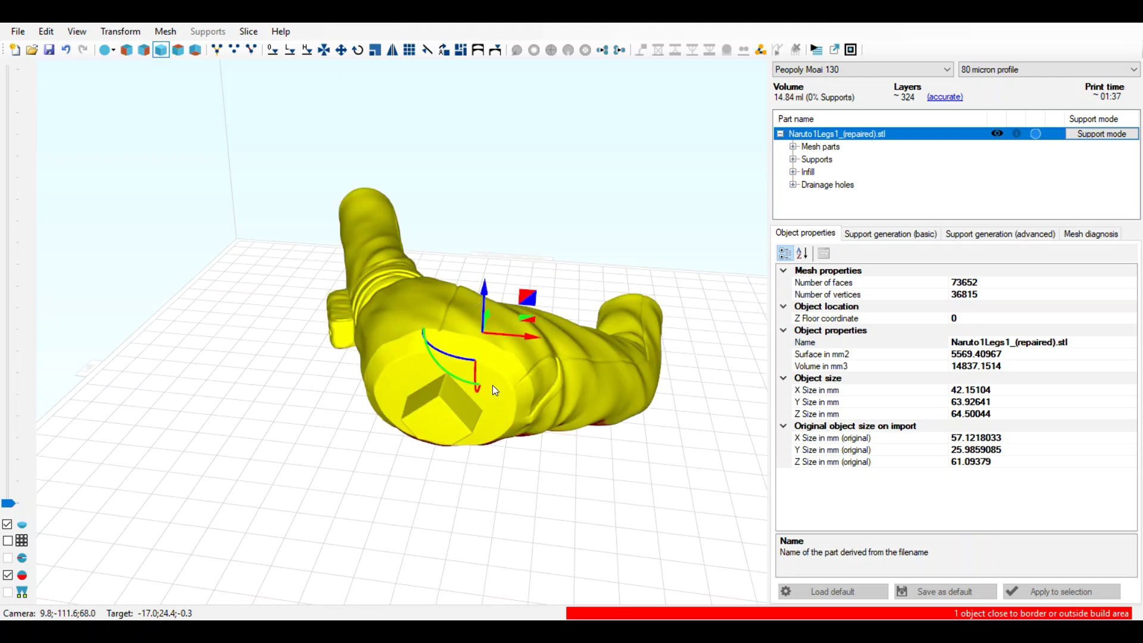
drag(492, 385, 519, 199)
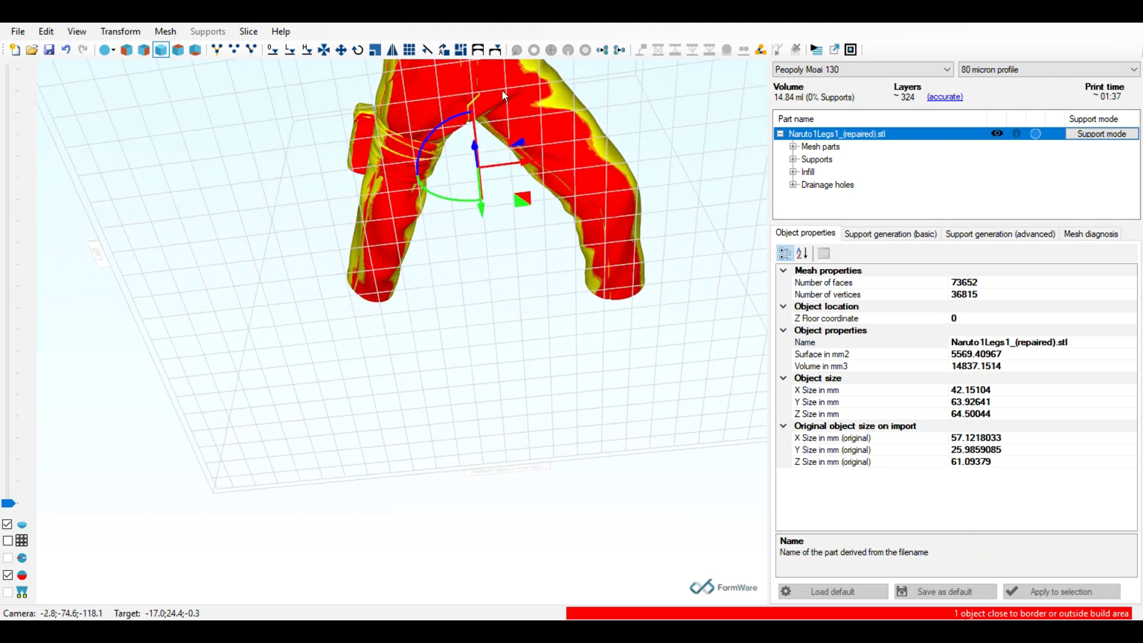
drag(608, 361, 567, 290)
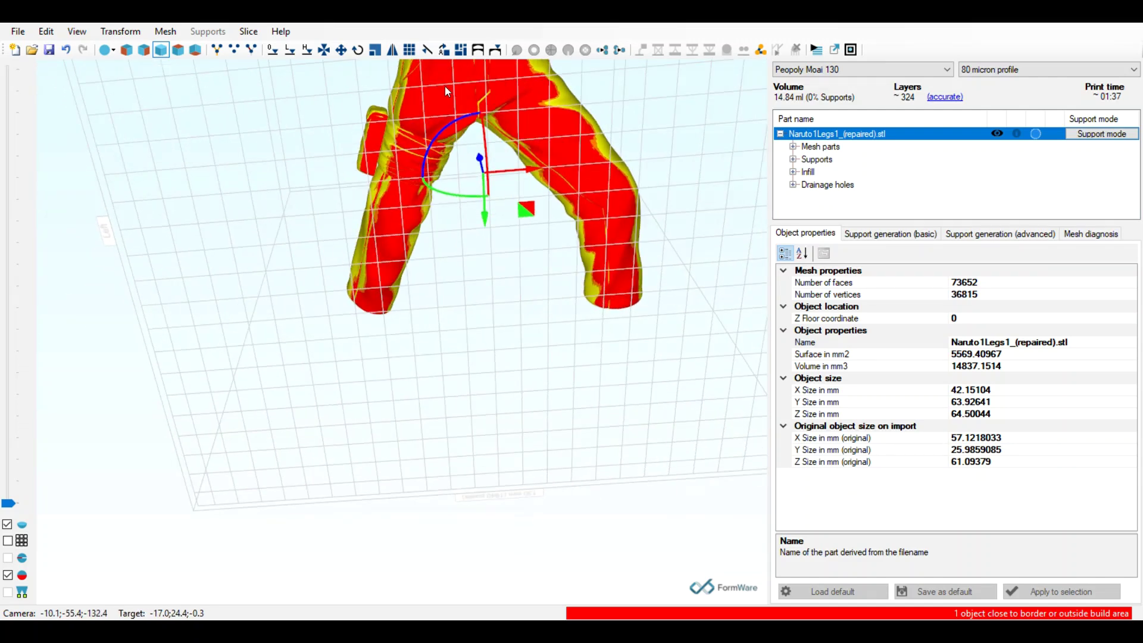
drag(466, 200, 492, 136)
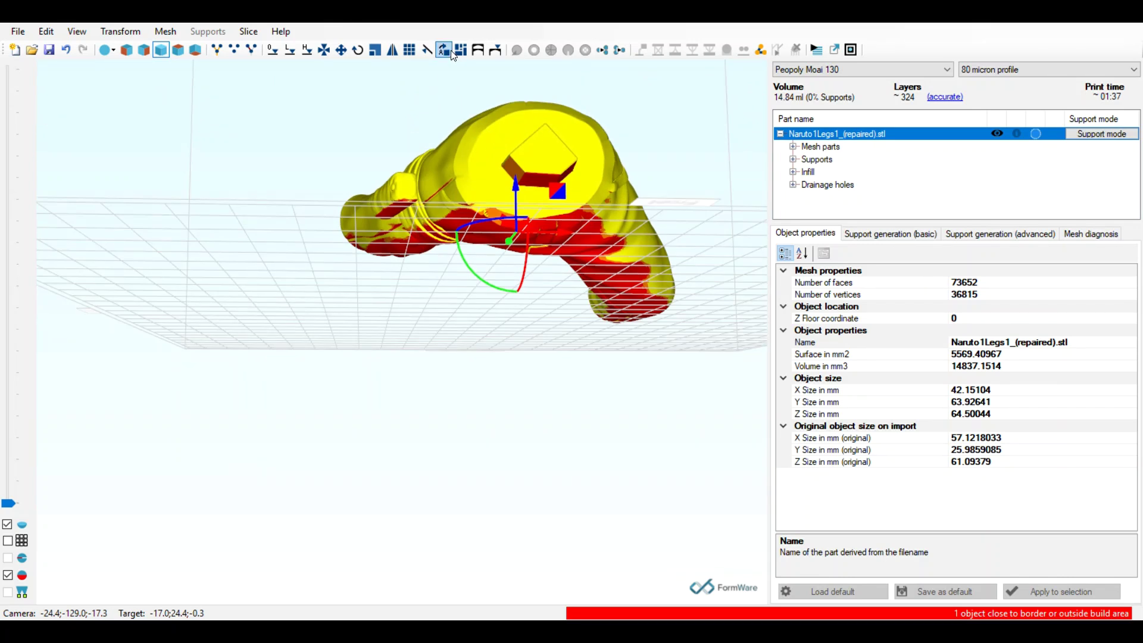
Step: Auto-orient the legs model upright with its leg openings facing down and check the overhangs from below
drag(671, 135, 572, 107)
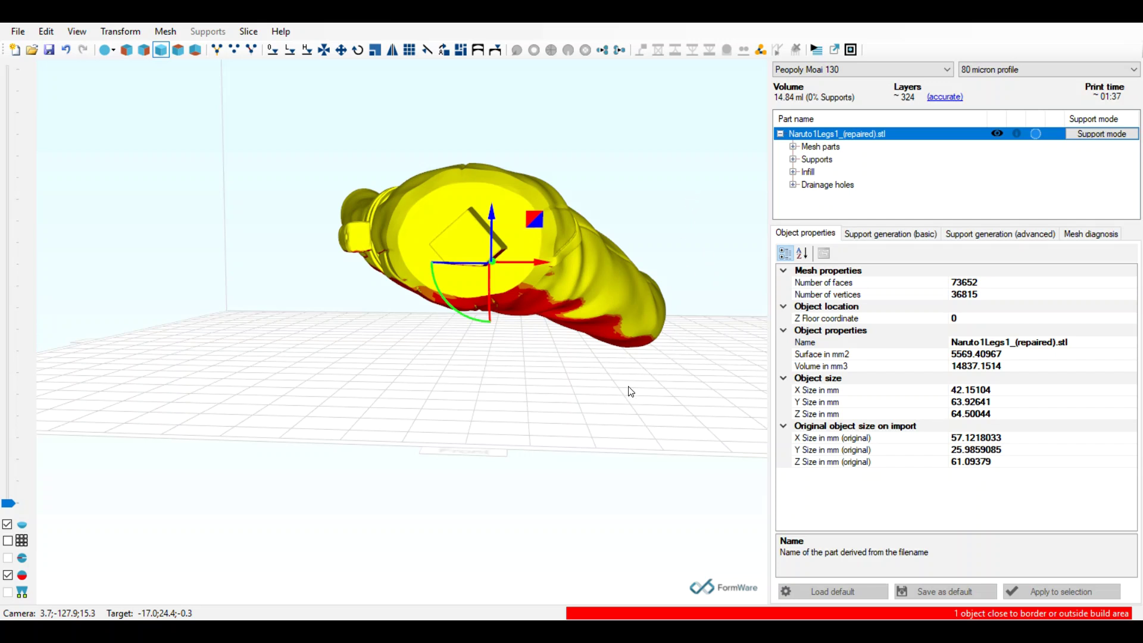
key(ctrl+z)
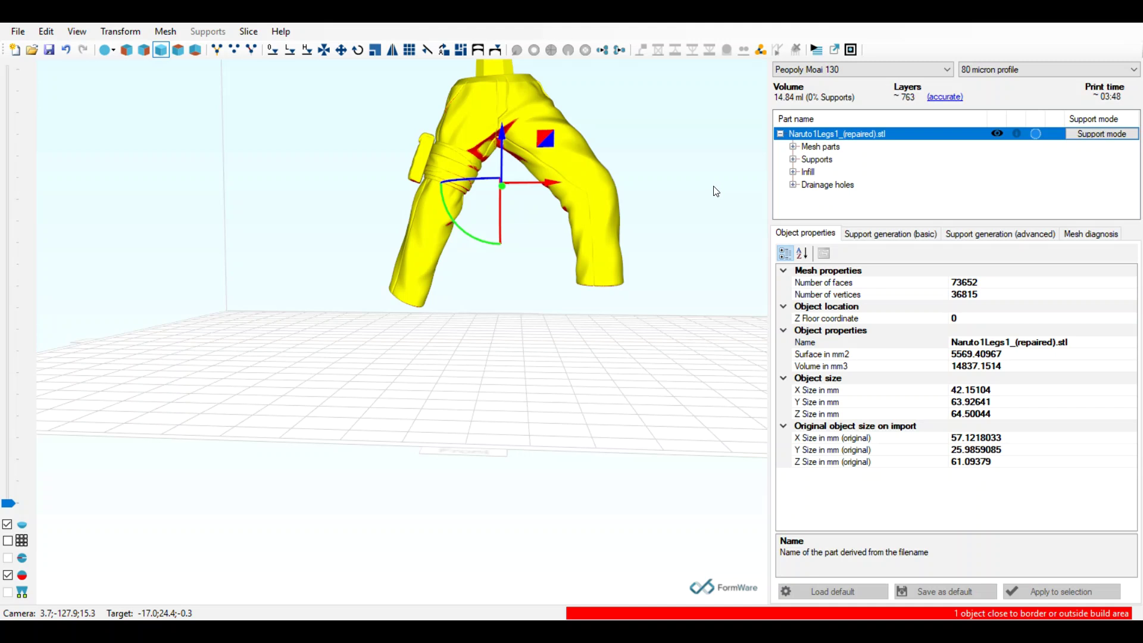
right_drag(716, 191, 672, 254)
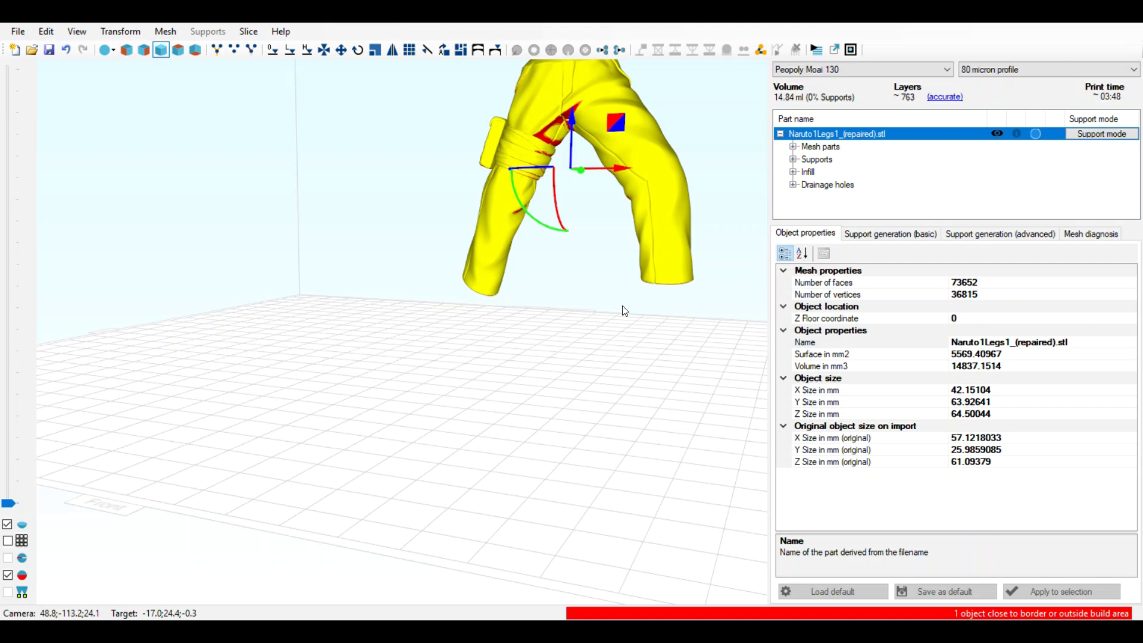
right_drag(535, 334, 531, 397)
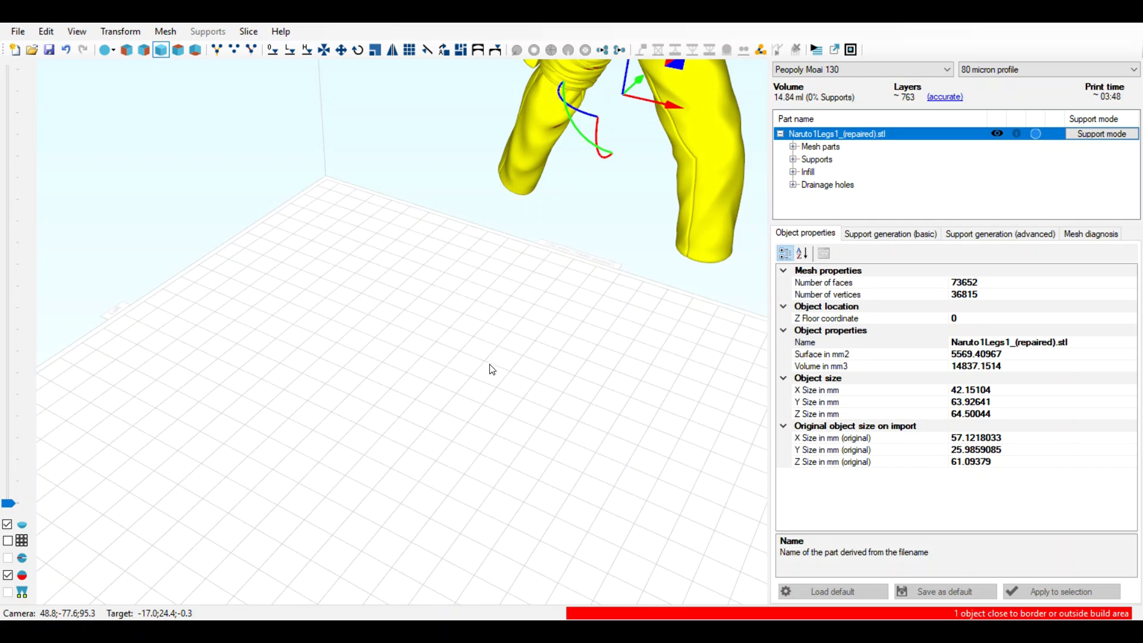
right_drag(518, 351, 543, 223)
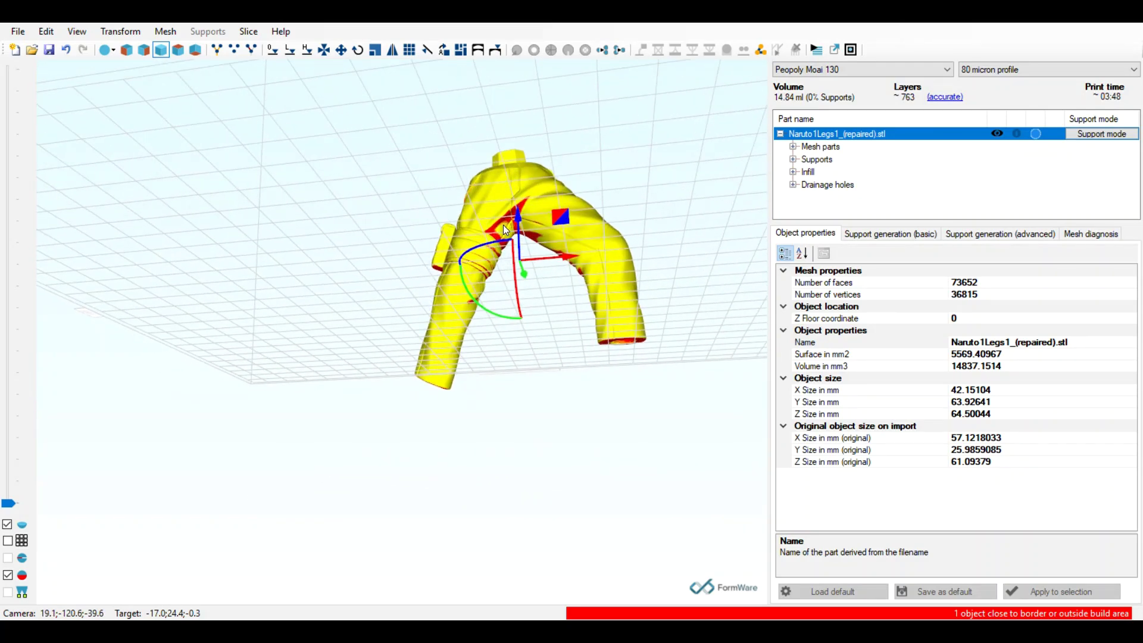
right_drag(552, 267, 631, 209)
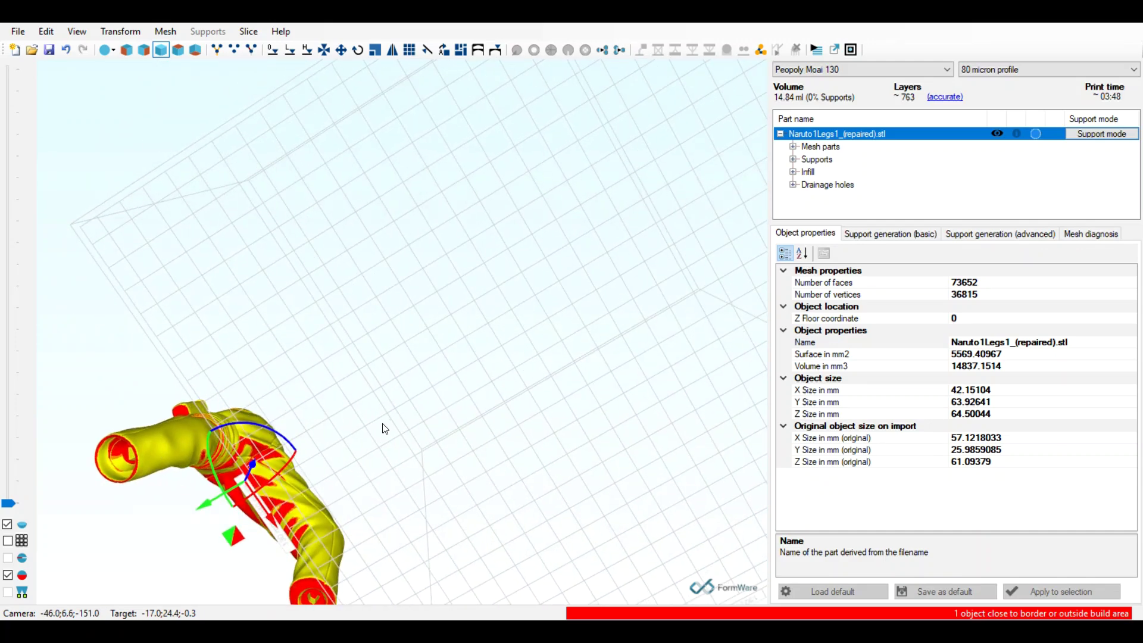
right_drag(386, 429, 397, 178)
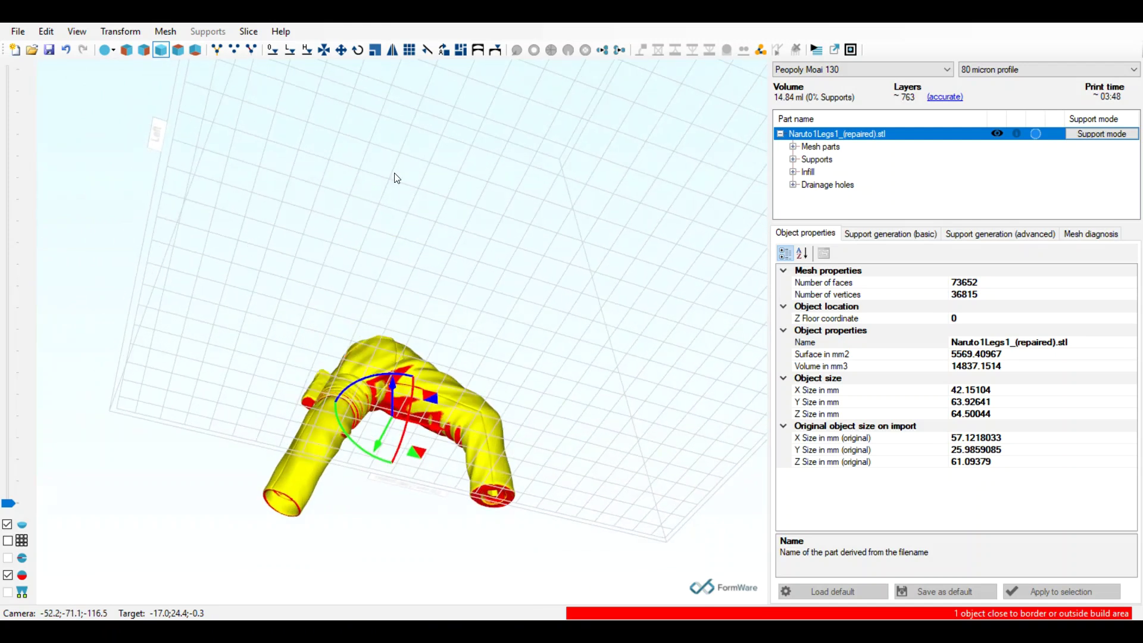
Step: Auto-orient the legs model with its waist peg down and leg openings up, and center it on the platform
click(443, 50)
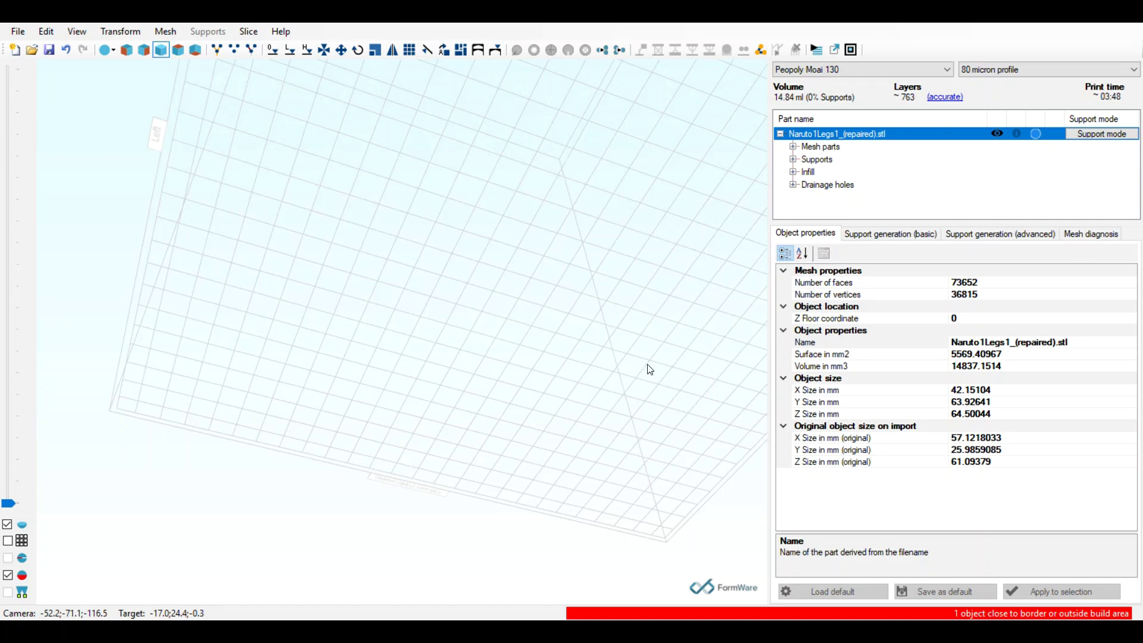
scroll(566, 256, up, 2)
scroll(561, 250, down, 3)
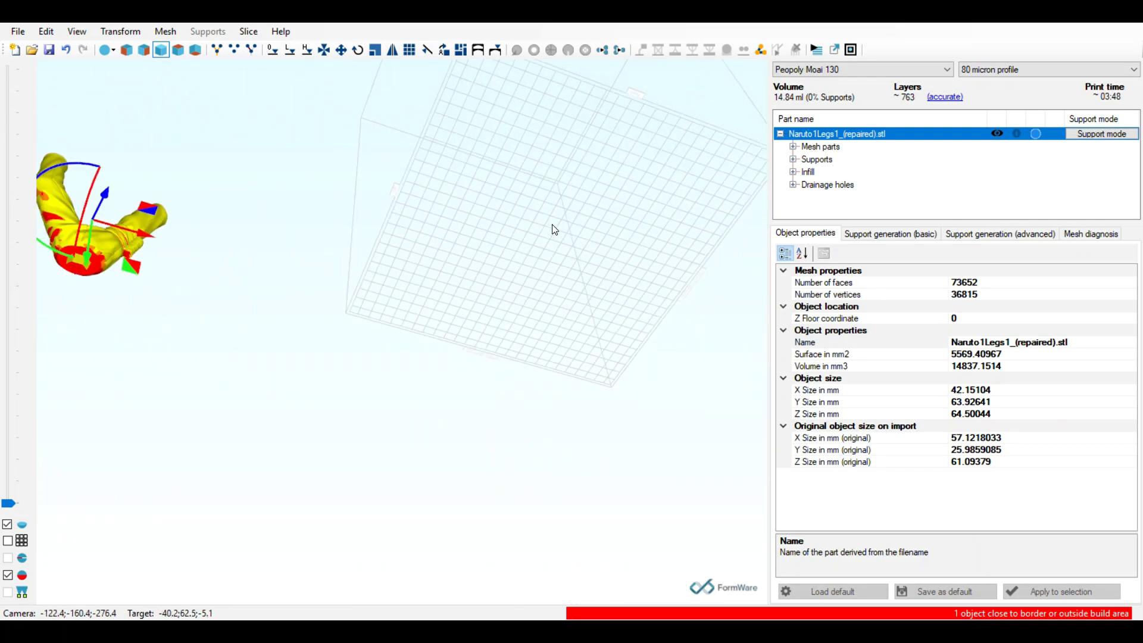
drag(552, 225, 319, 145)
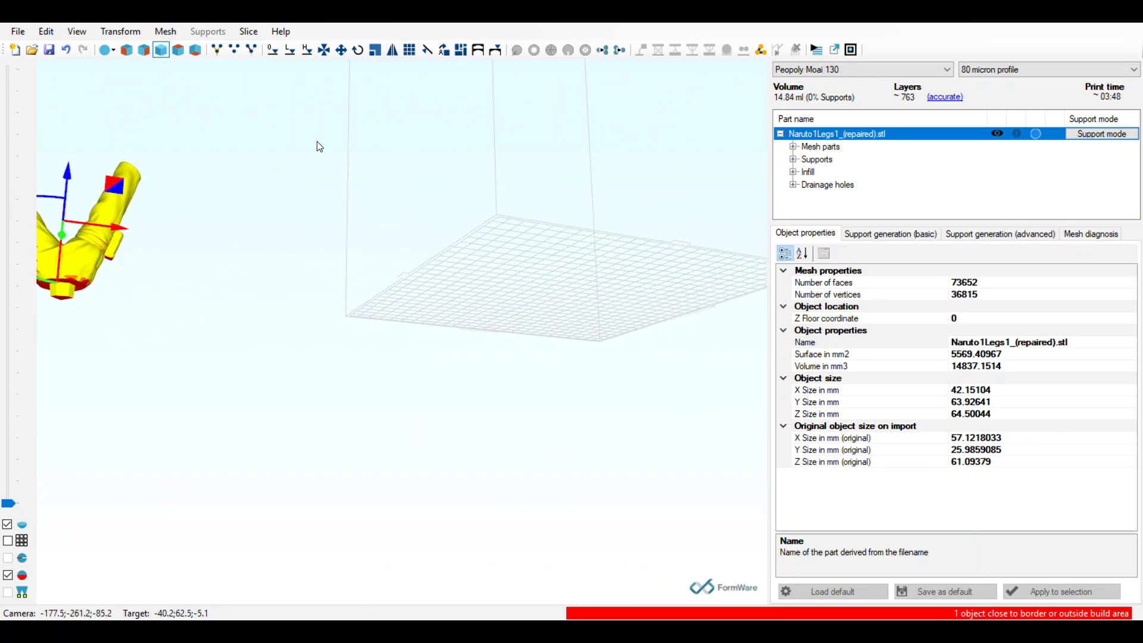
click(324, 50)
drag(606, 268, 459, 390)
Step: Examine the upward-facing leg openings and the overhang areas around the waist of the centered model
scroll(370, 419, up, 10)
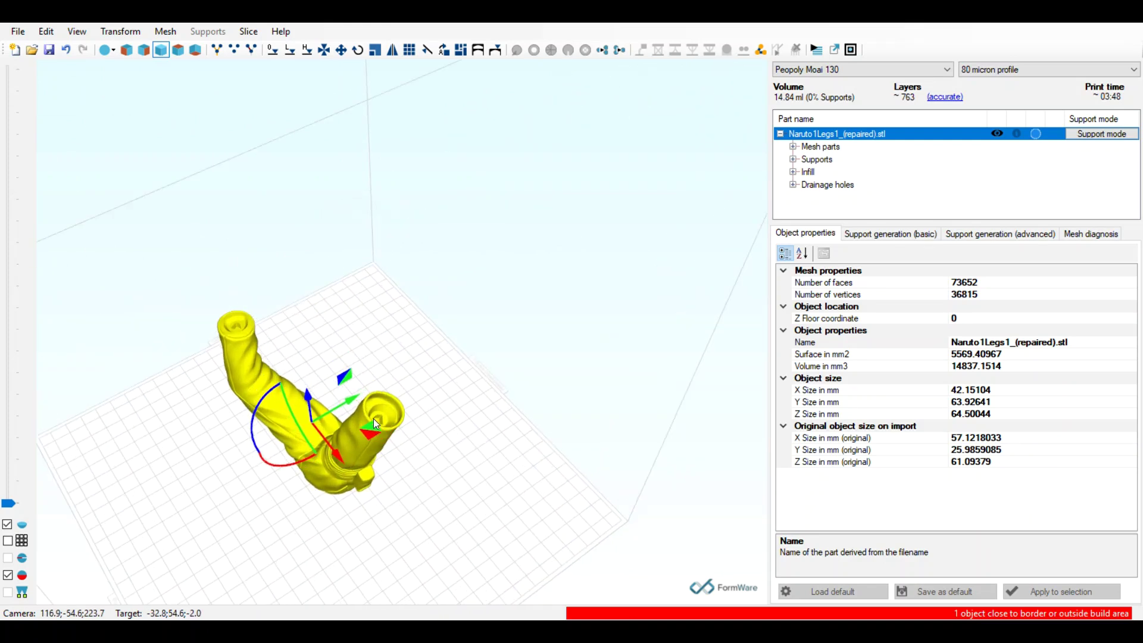
scroll(381, 414, down, 4)
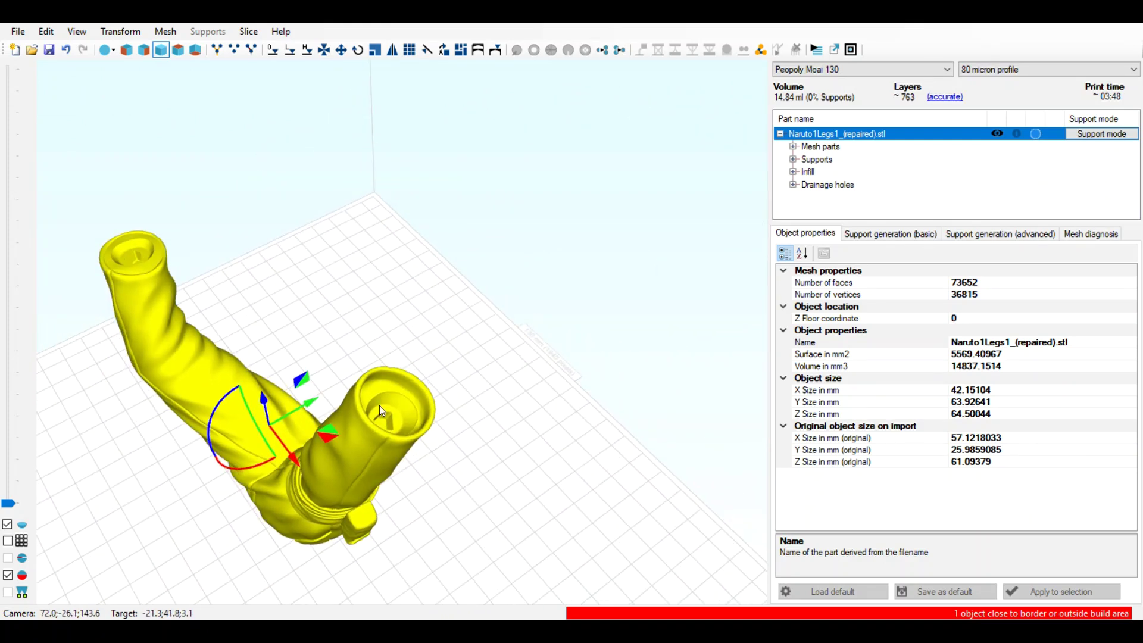
drag(451, 457, 473, 455)
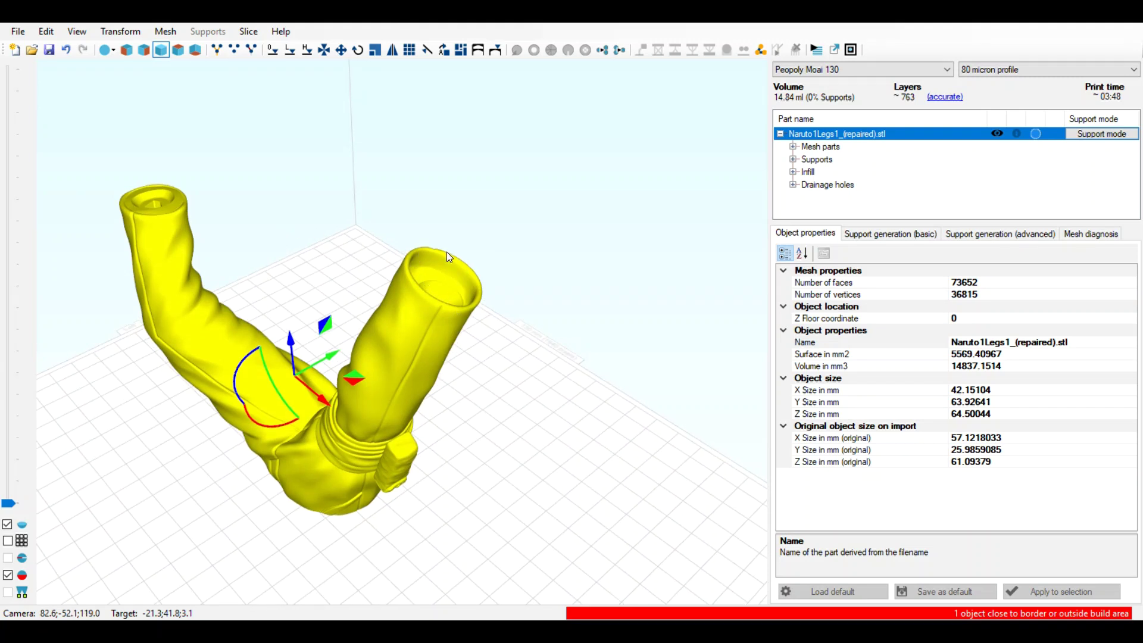
drag(446, 293, 550, 350)
drag(568, 252, 569, 263)
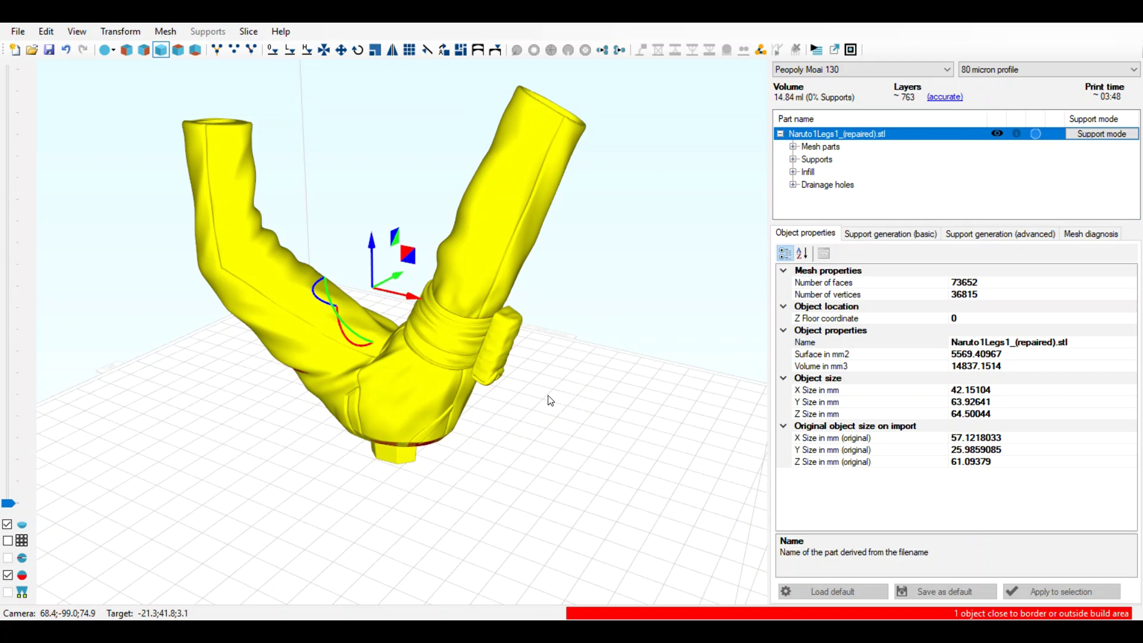
right_drag(564, 409, 583, 391)
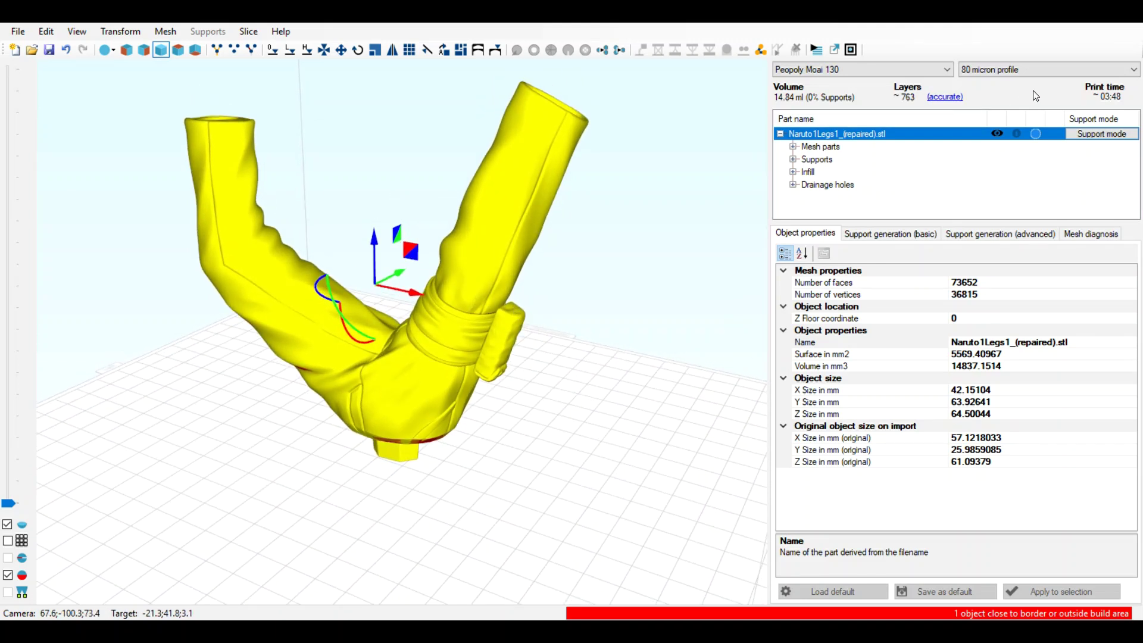
right_drag(665, 272, 627, 278)
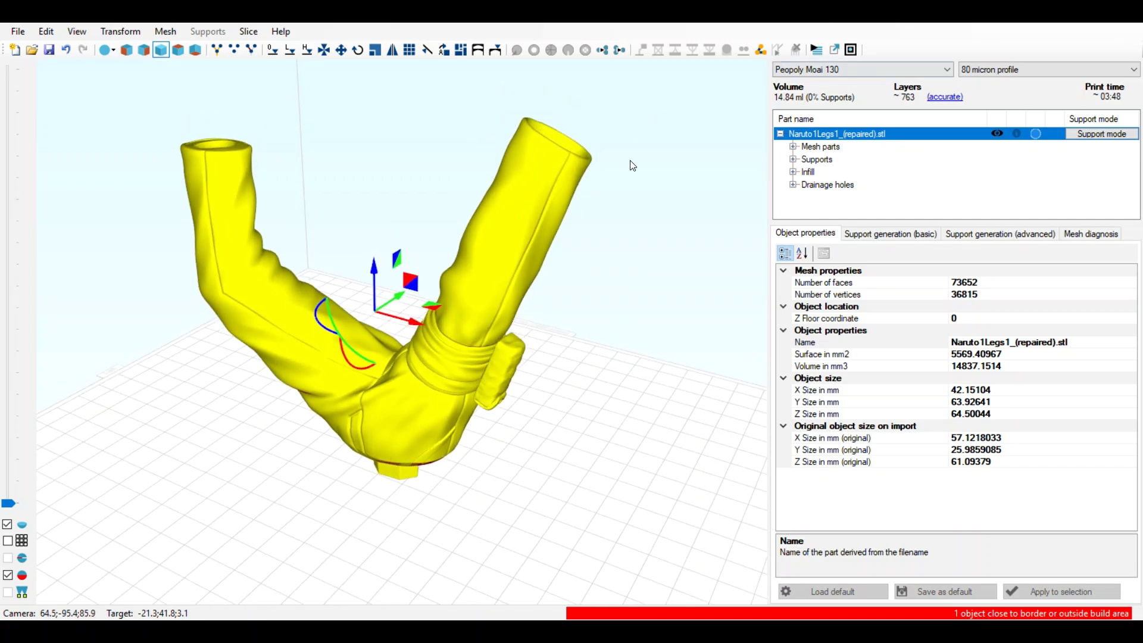
right_drag(742, 263, 717, 266)
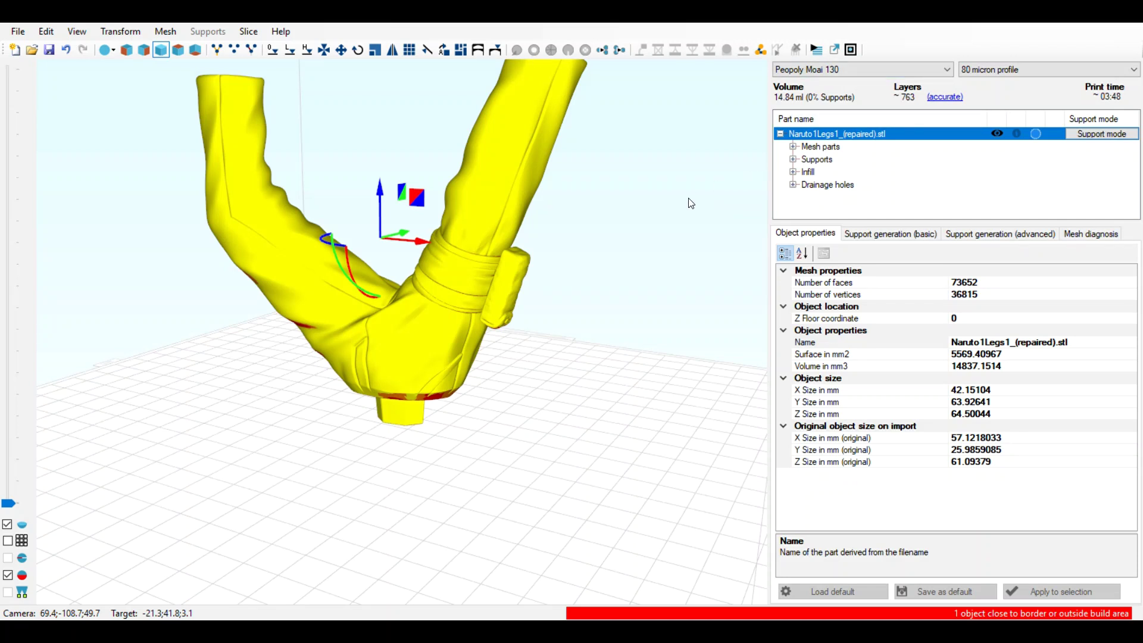
right_drag(691, 204, 695, 212)
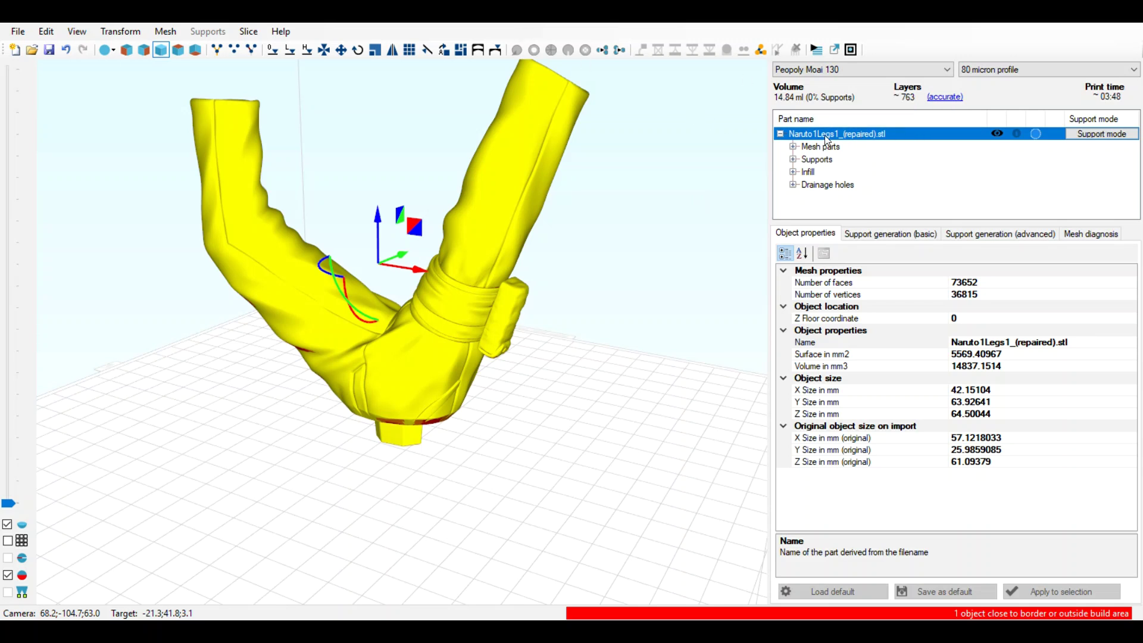
Step: Expand the legs part's mesh parts, supports, infill and drainage holes entries, and put the part into support mode
click(538, 159)
click(794, 147)
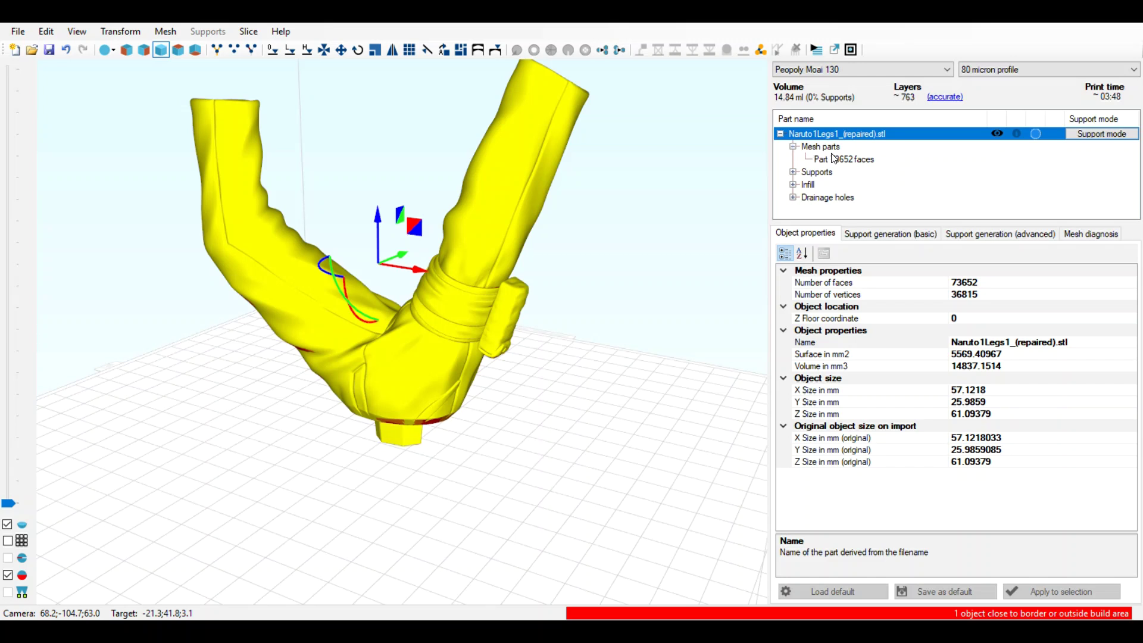
click(794, 172)
click(793, 185)
click(793, 199)
click(1119, 140)
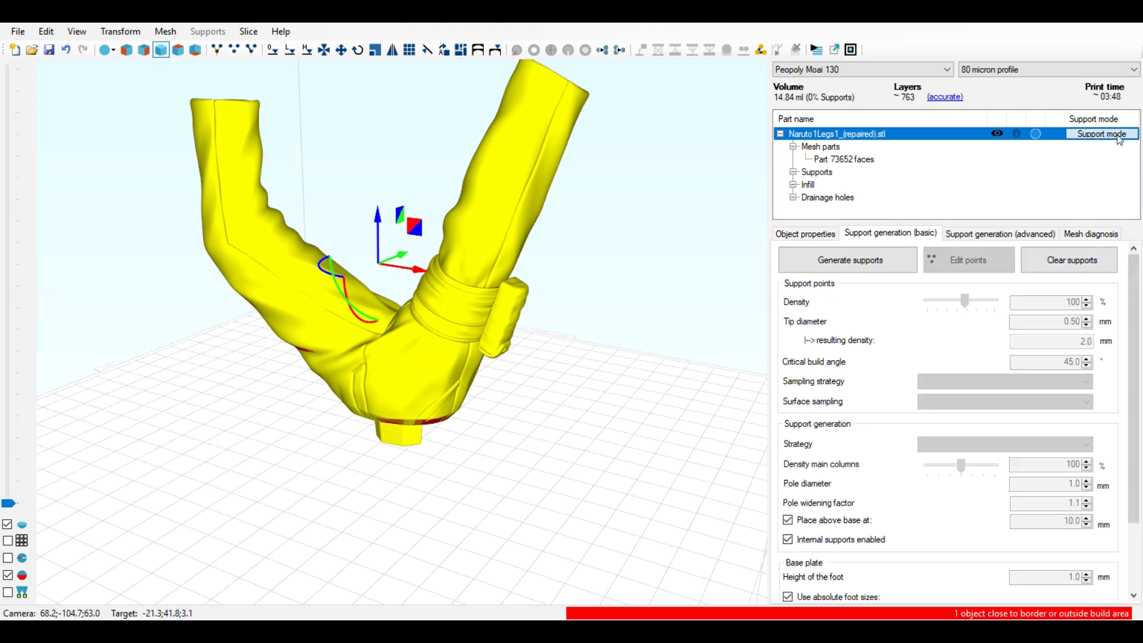
drag(569, 395, 617, 405)
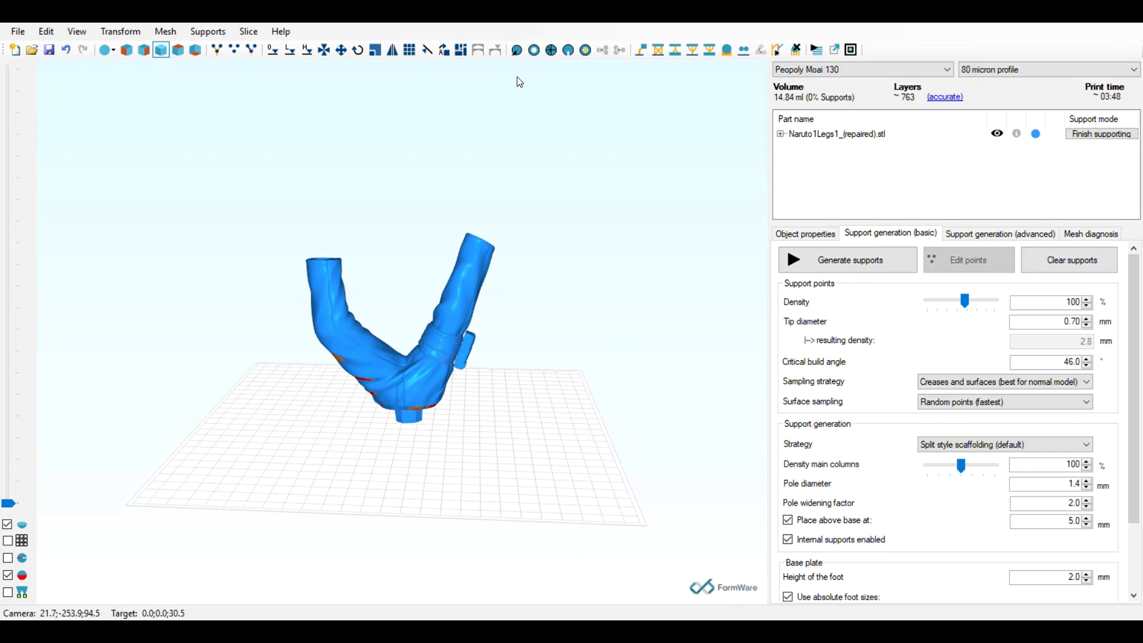
Step: Try hollowing the legs model, examine its inner cavity in transparent display, and undo the hollowing
drag(518, 81, 528, 128)
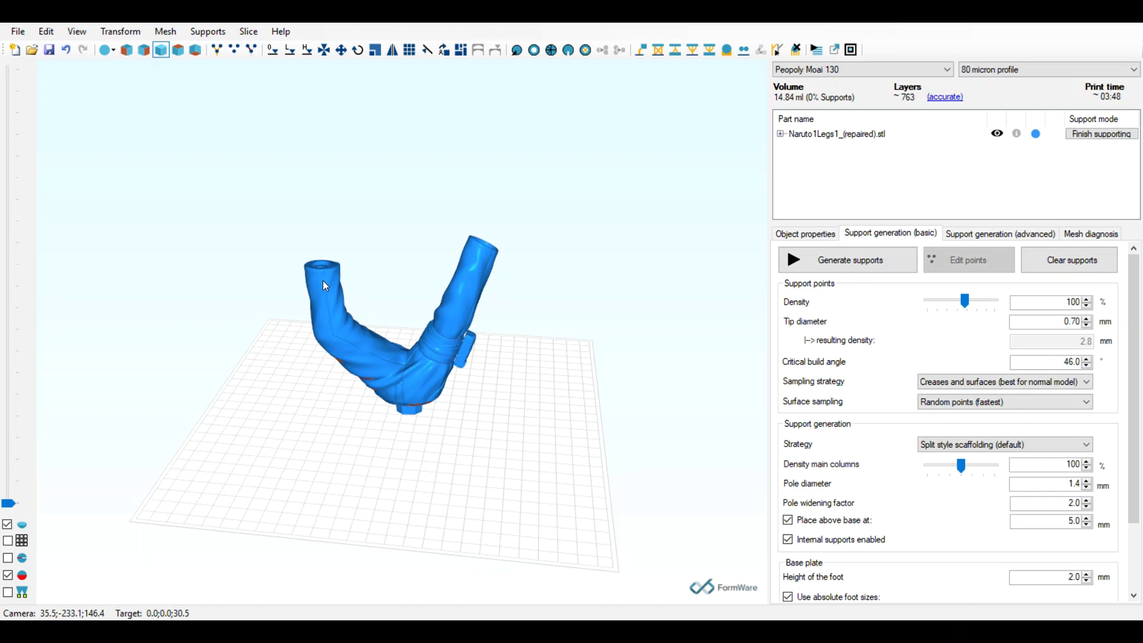
scroll(493, 362, up, 10)
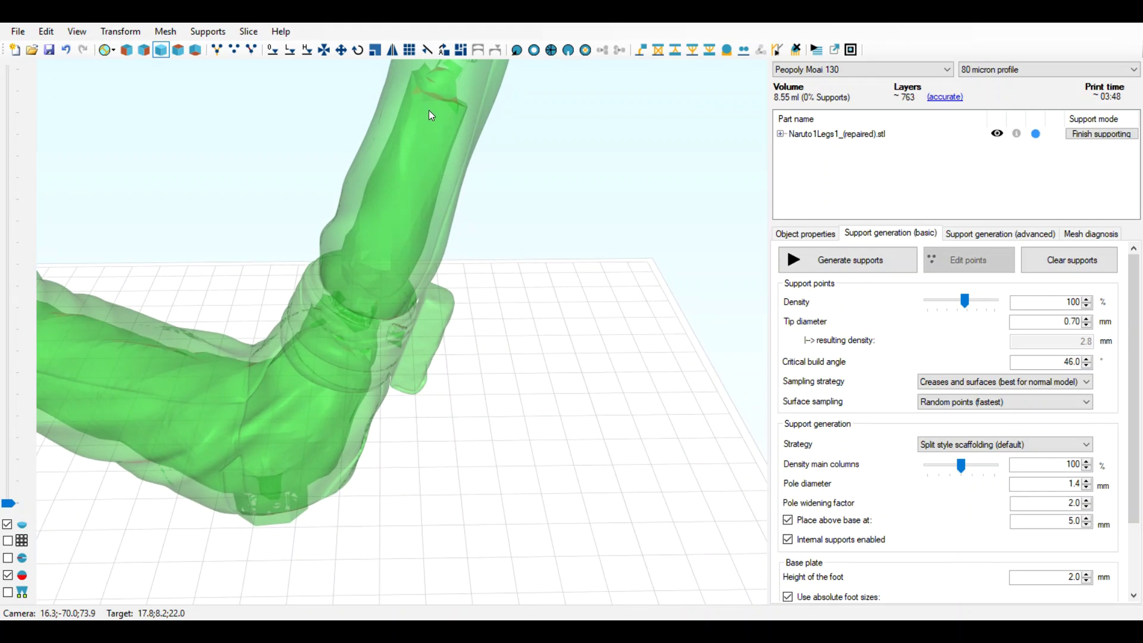
scroll(470, 456, down, 5)
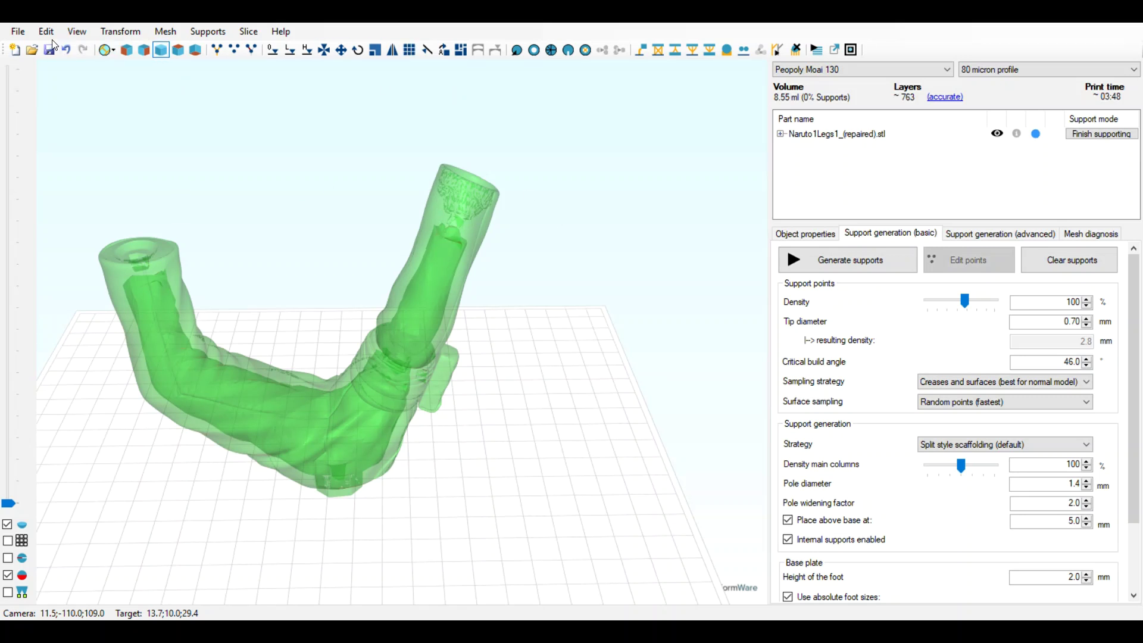
click(67, 49)
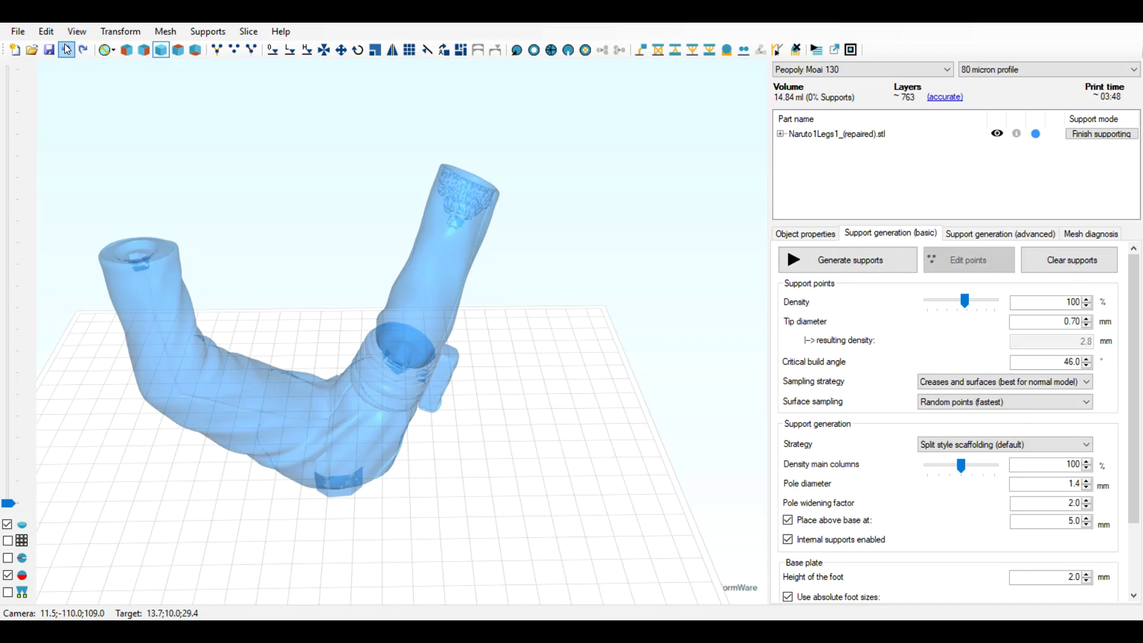
click(67, 49)
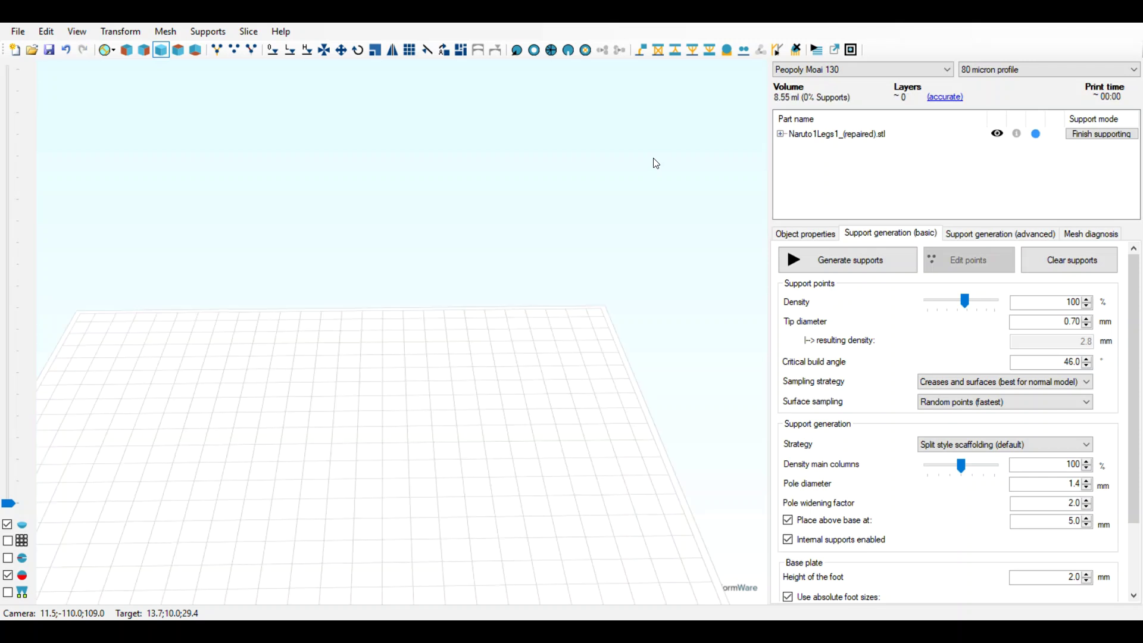
Step: Center the hollowed legs model on the platform and reset the camera view to bring it back into sight
click(320, 57)
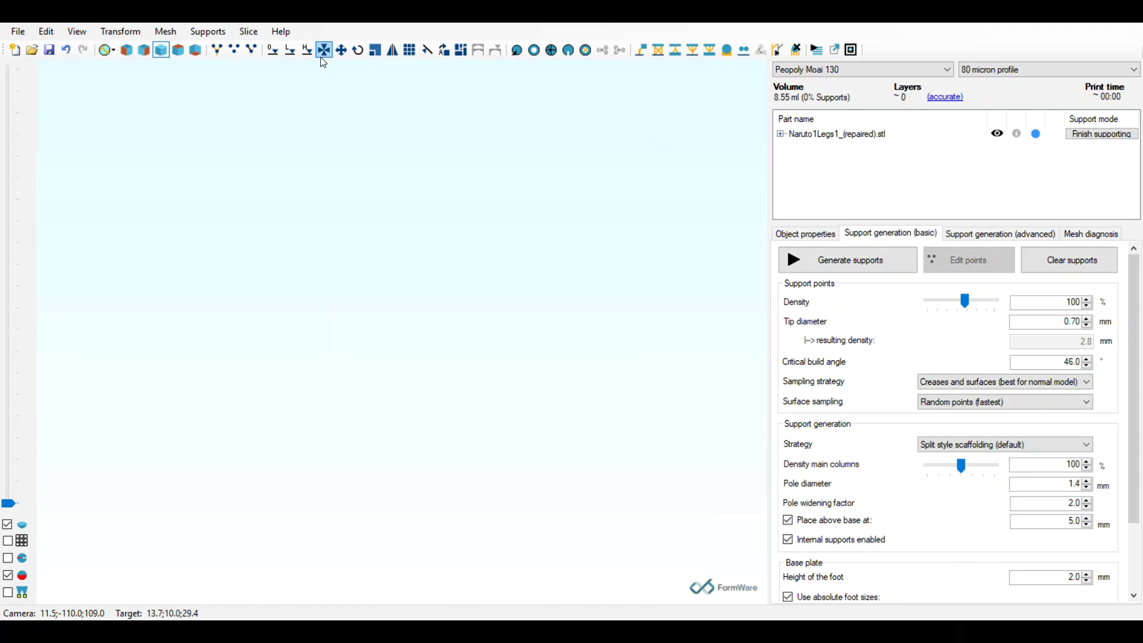
scroll(513, 309, up, 1)
scroll(84, 523, down, 2)
scroll(183, 451, down, 2)
scroll(118, 184, up, 2)
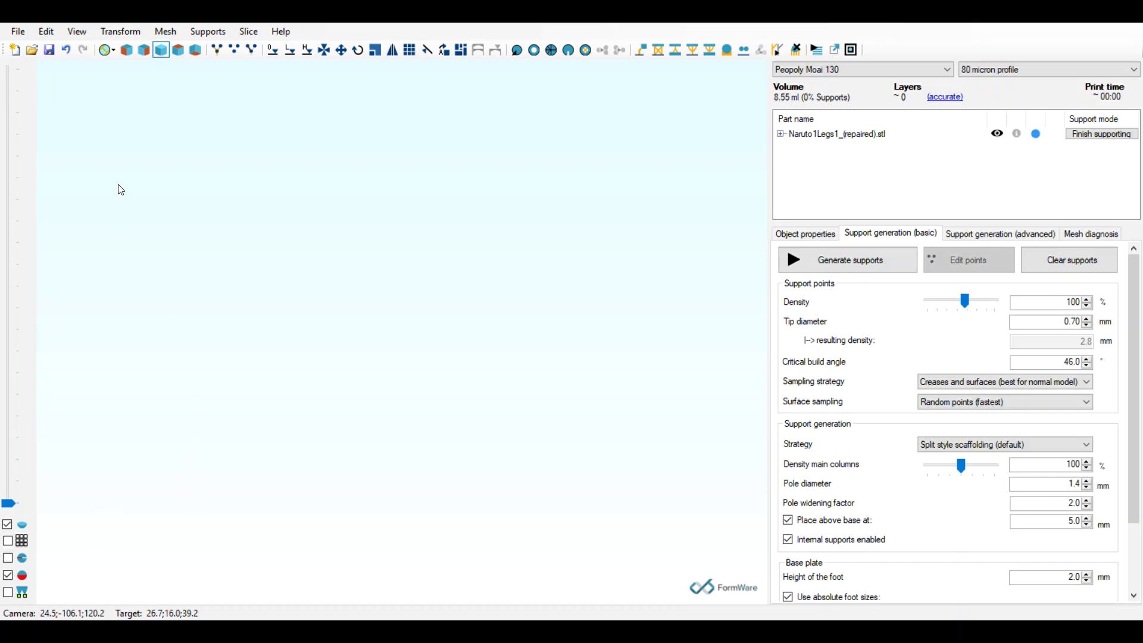
click(81, 28)
click(86, 46)
Step: Examine the hollow cavities inside both legs and the waist peg through the transparent shell
right_drag(189, 318, 438, 291)
scroll(436, 287, up, 4)
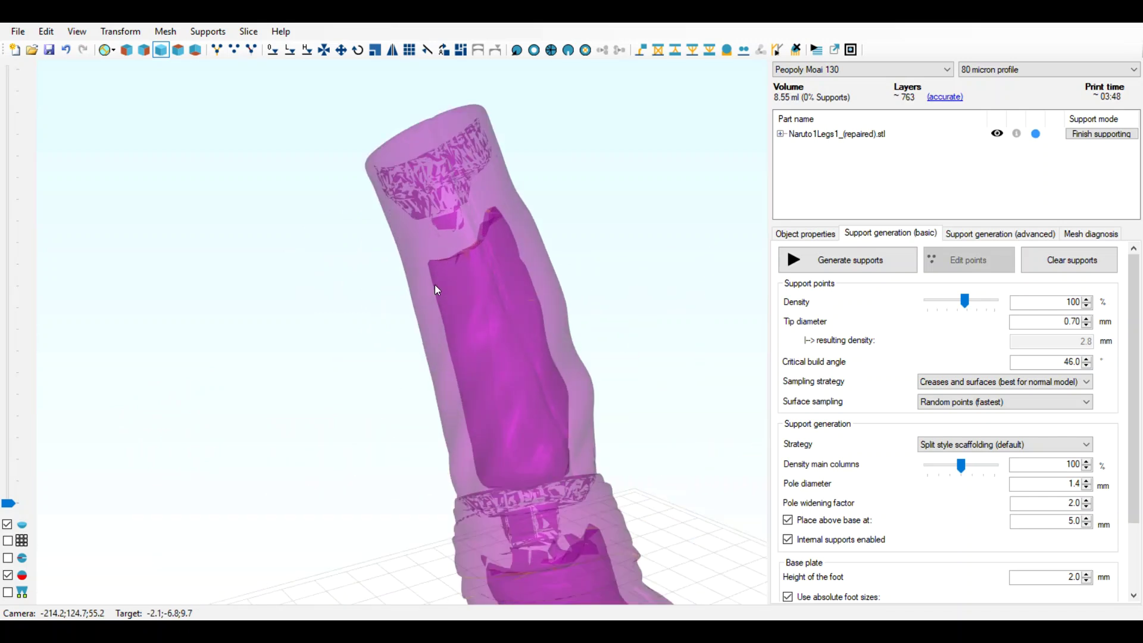
scroll(440, 319, down, 1)
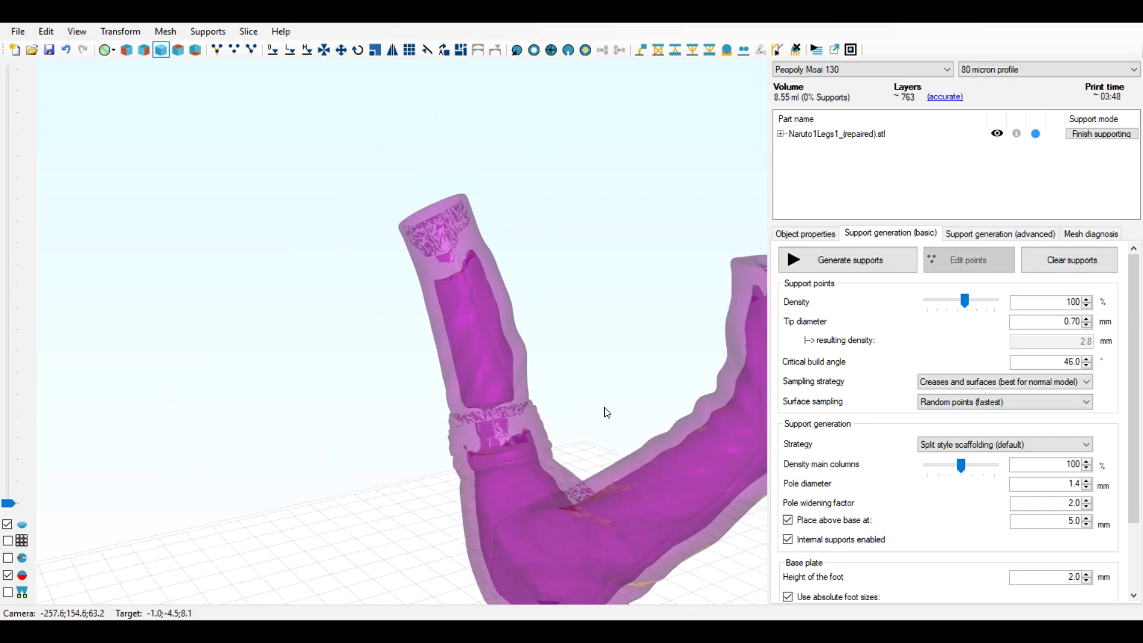
scroll(596, 399, down, 2)
scroll(566, 363, up, 2)
mouse_move(558, 363)
right_down()
mouse_move(561, 381)
mouse_move(569, 370)
right_up()
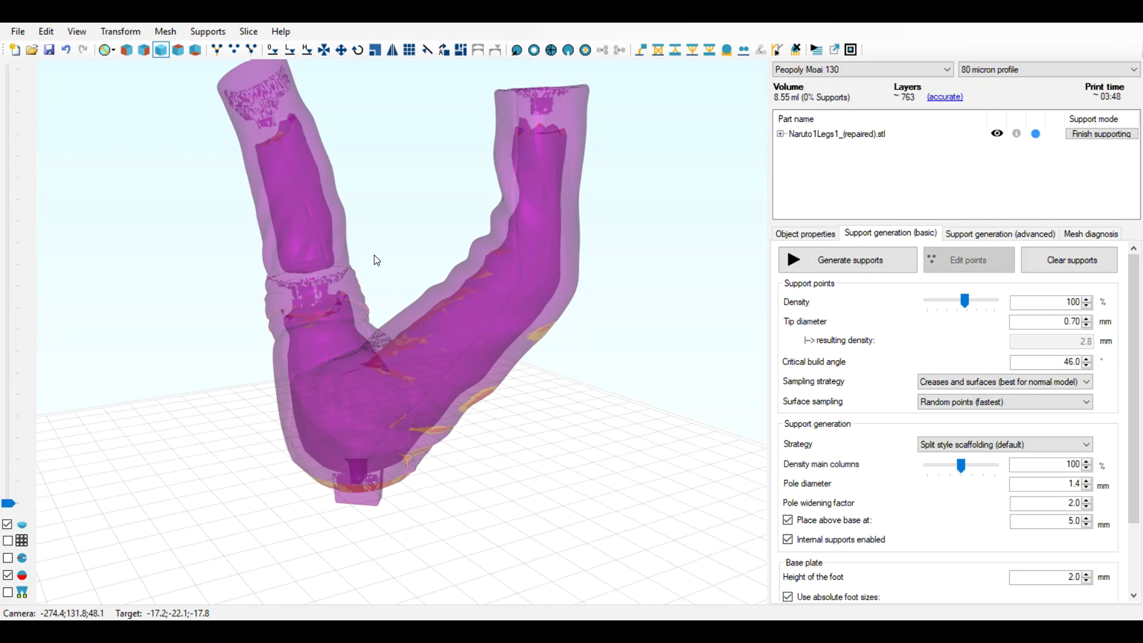
middle_drag(377, 259, 396, 244)
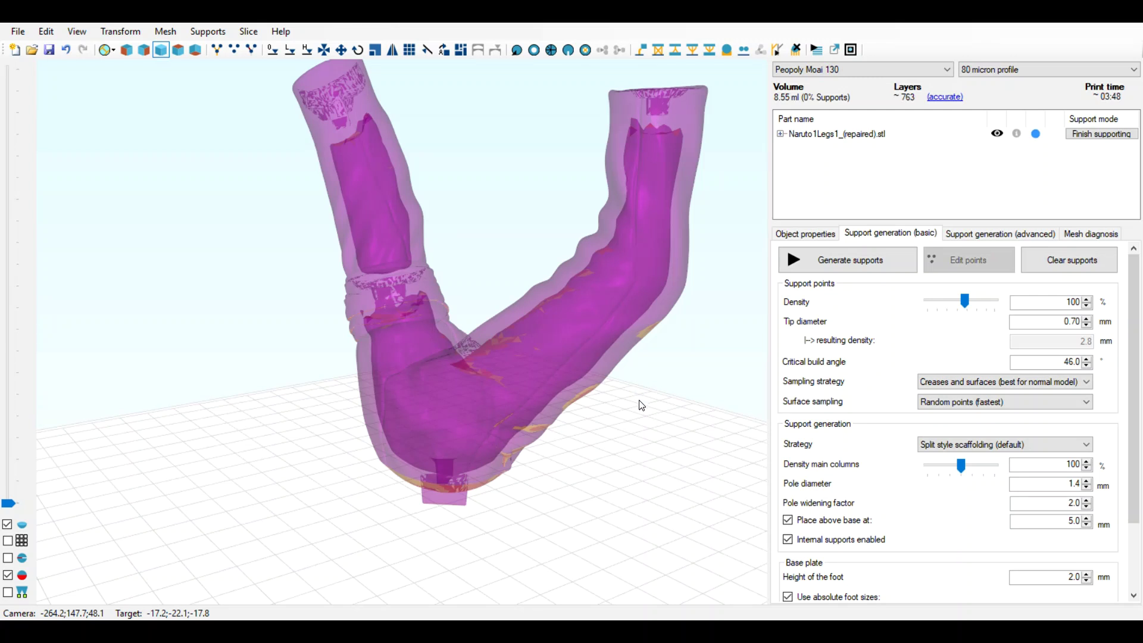
drag(642, 400, 644, 418)
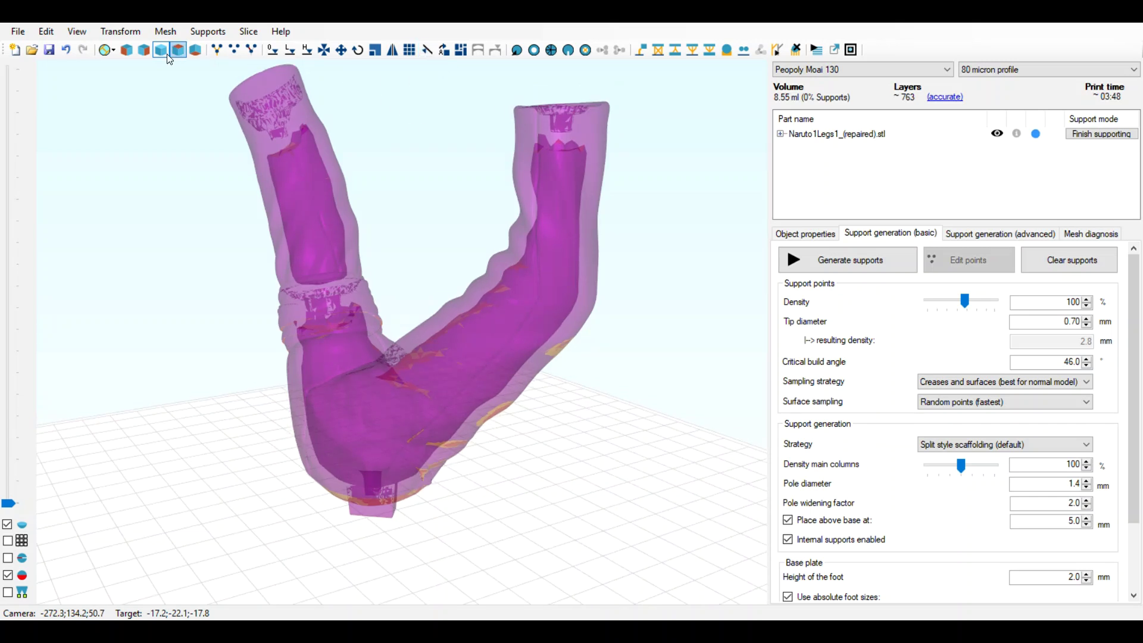
Step: Undo the hollowing and the orientation changes back to the upright pose with the leg openings facing down, and reset the view
click(823, 134)
key(ctrl+z)
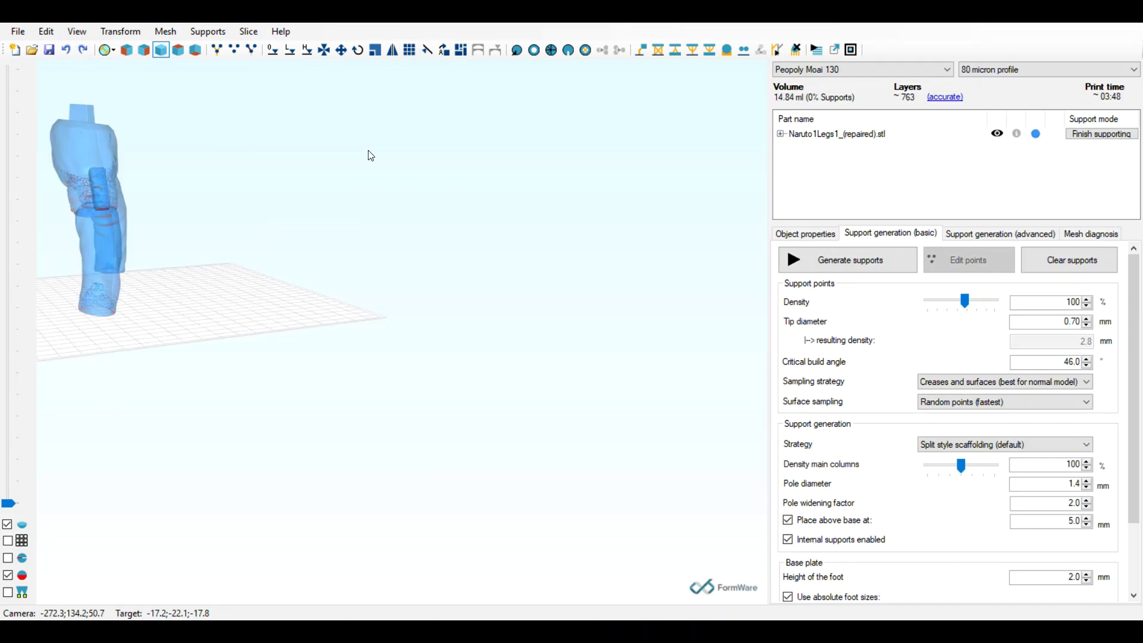
key(ctrl+z)
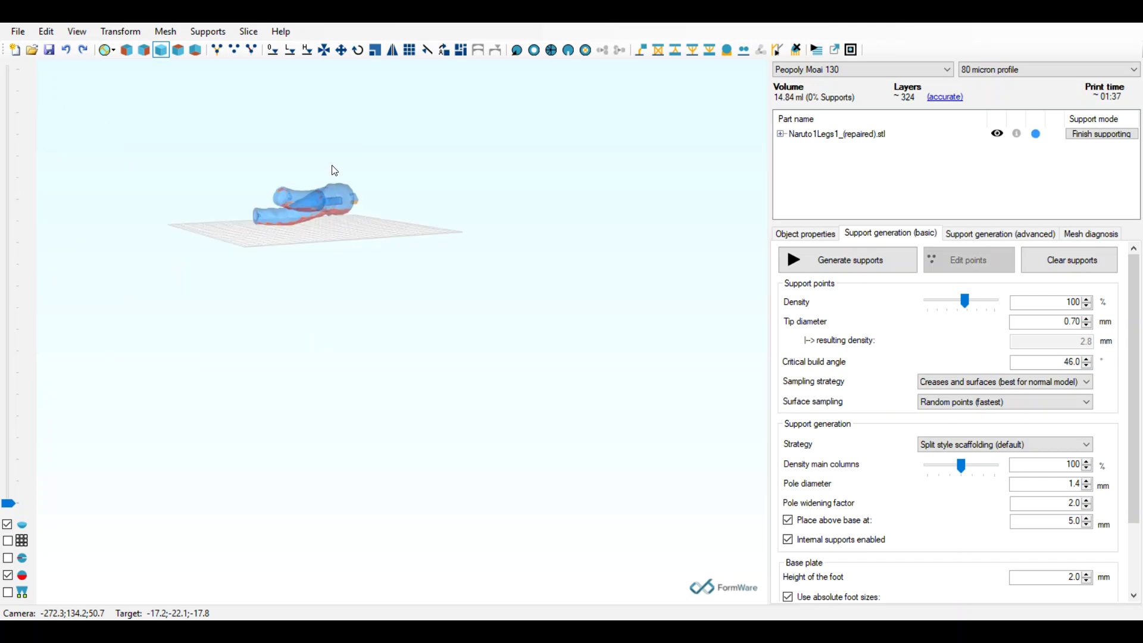
scroll(337, 167, up, 5)
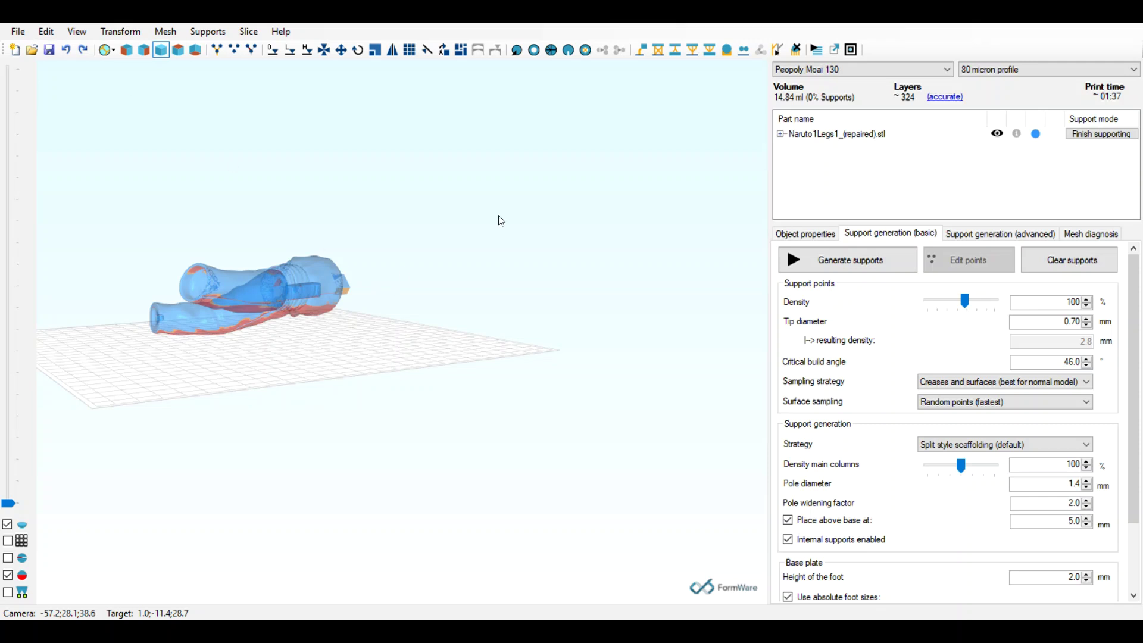
key(ctrl+z)
key(ctrl+z)
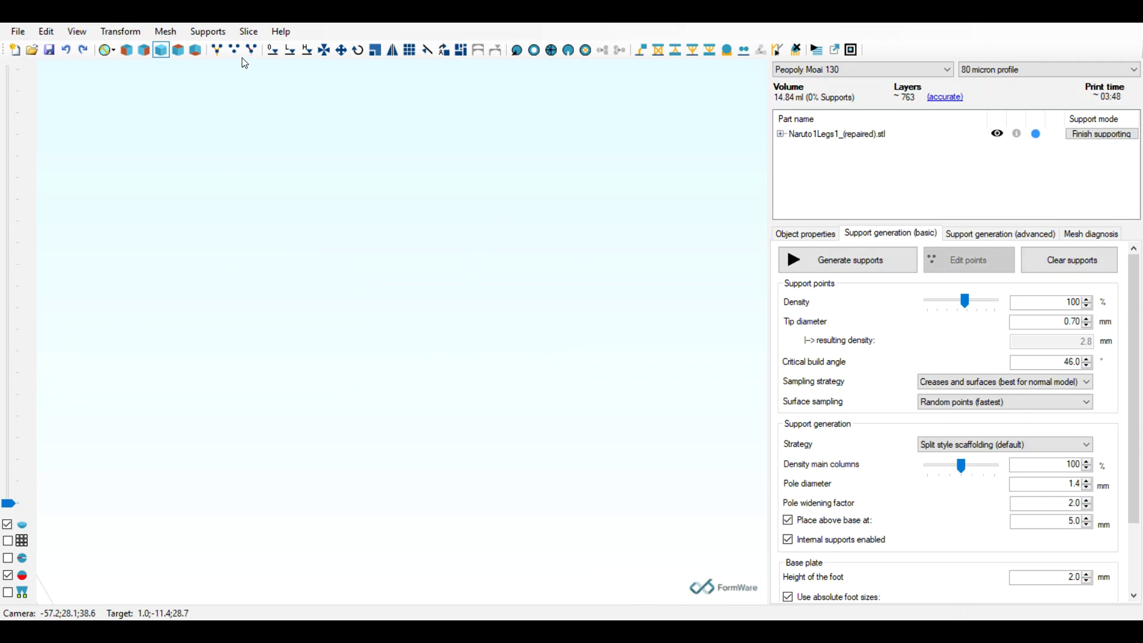
click(105, 49)
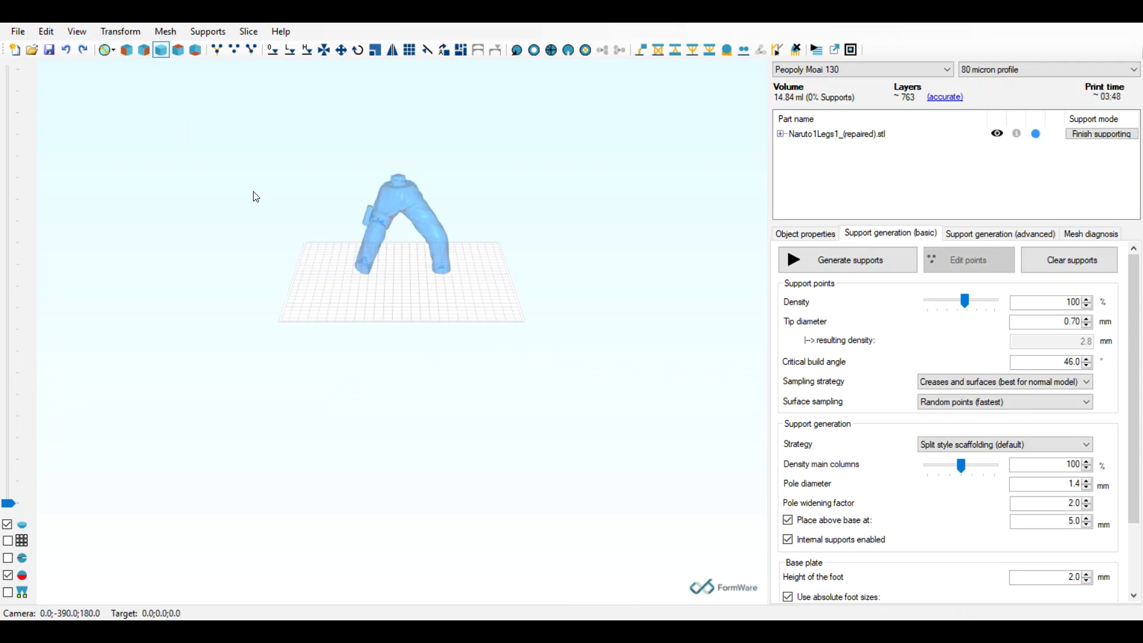
Step: Hollow the upright legs model and reposition it on the platform
scroll(340, 257, up, 5)
drag(414, 322, 276, 380)
middle_drag(276, 380, 265, 384)
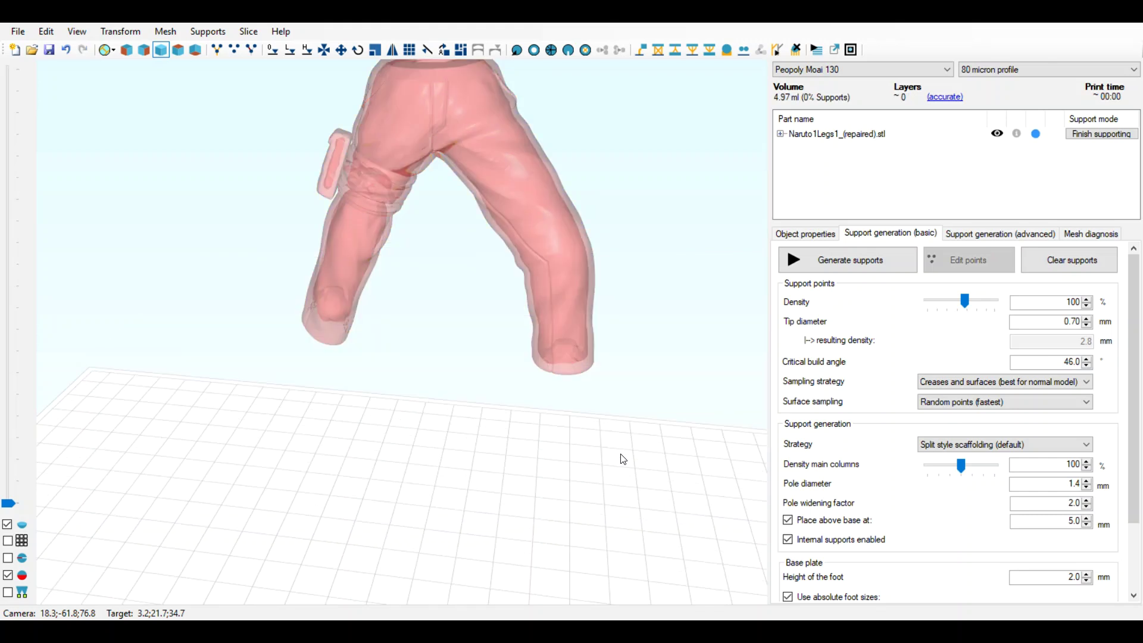
drag(600, 309, 614, 264)
drag(335, 556, 346, 62)
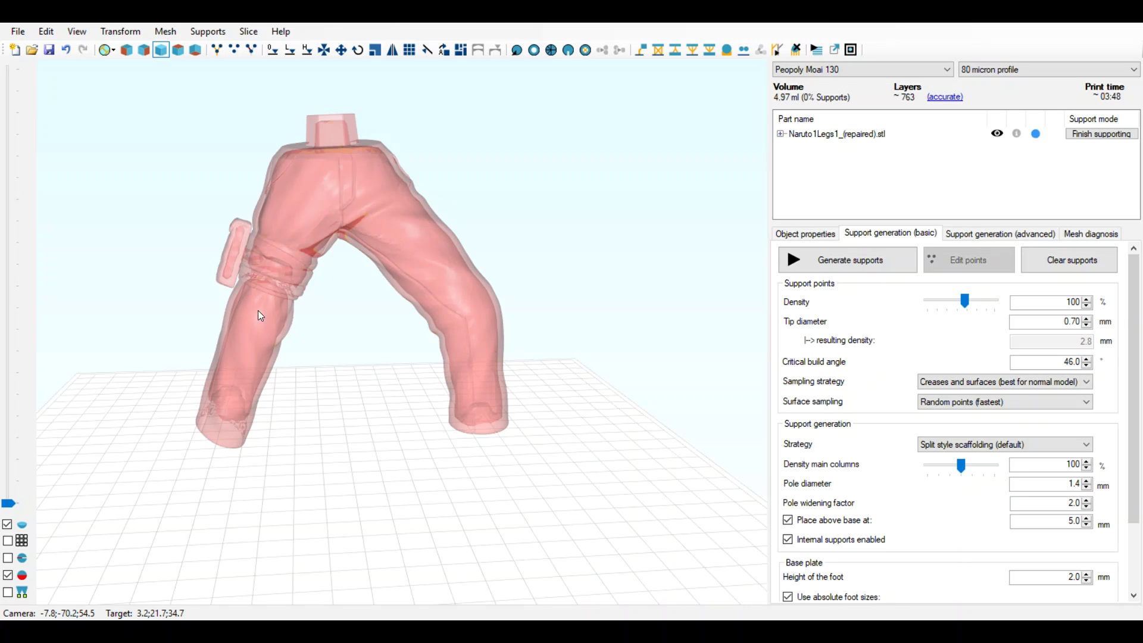
Step: Examine the hollow interior of the upright legs, waist peg and thigh pouch, checking wall thickness and cavity shape from several sides
right_drag(308, 310, 195, 258)
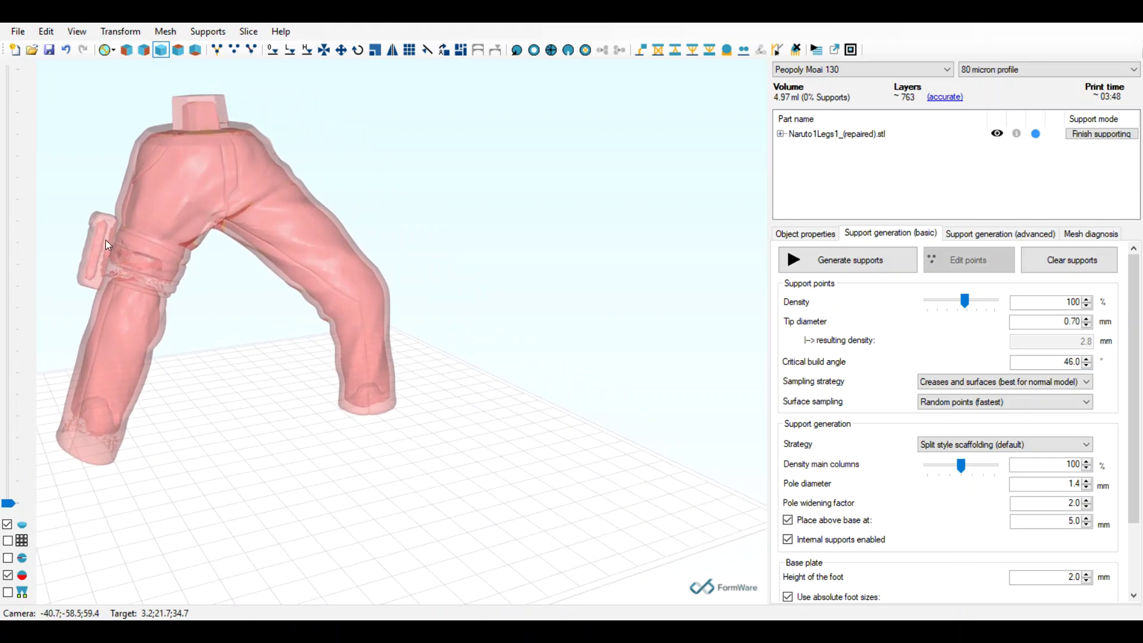
scroll(197, 325, up, 5)
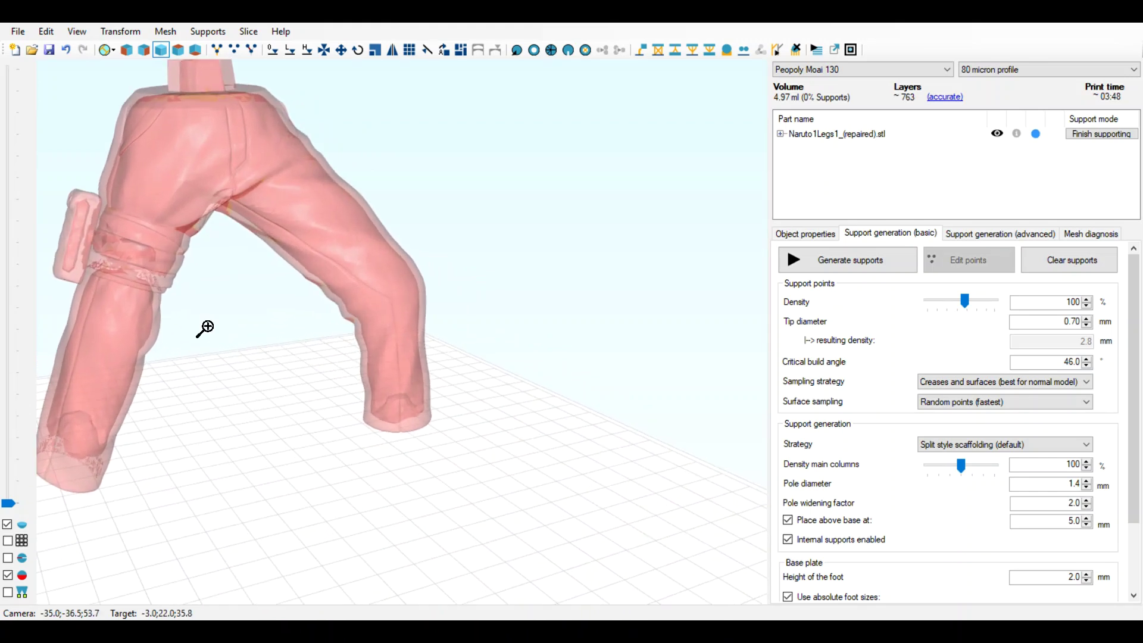
scroll(204, 327, down, 2)
middle_drag(204, 327, 451, 413)
right_drag(451, 413, 418, 398)
middle_drag(468, 388, 417, 362)
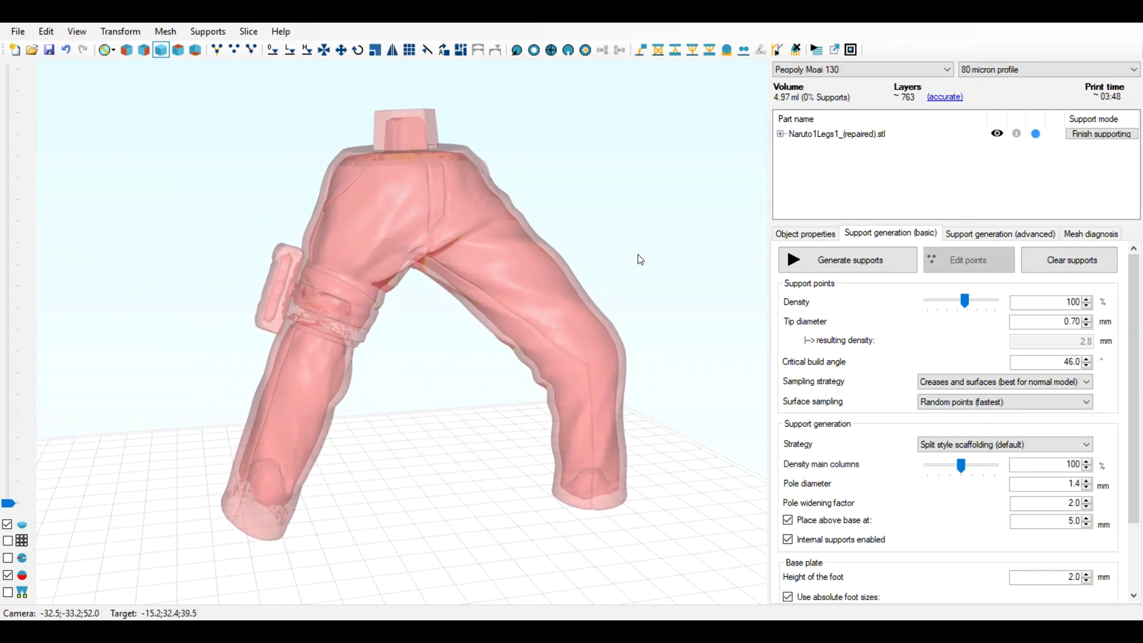
mouse_move(638, 255)
right_down()
mouse_move(658, 250)
mouse_move(643, 245)
mouse_move(633, 265)
mouse_move(660, 258)
right_up()
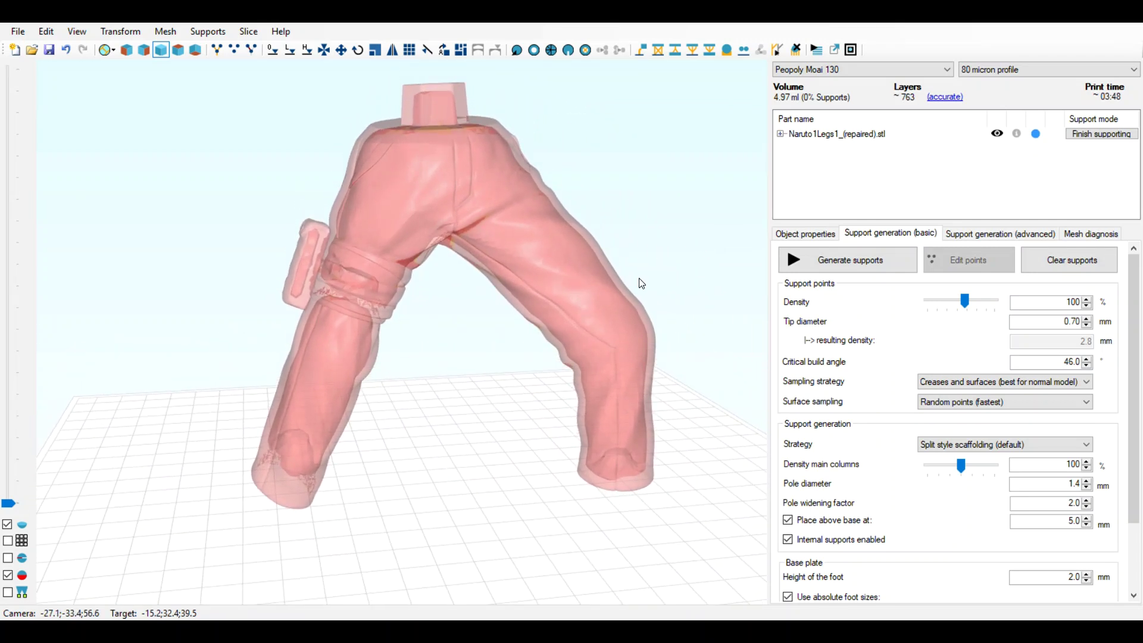
mouse_move(641, 242)
right_down()
mouse_move(649, 252)
mouse_move(643, 237)
right_up()
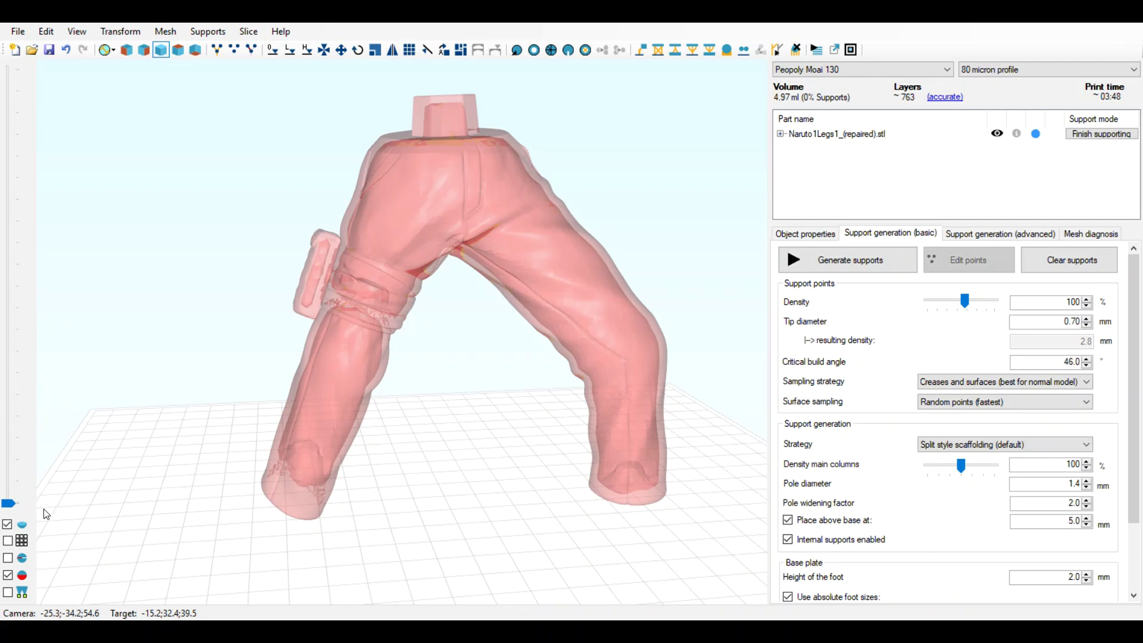
right_drag(483, 428, 490, 464)
middle_drag(490, 404, 480, 544)
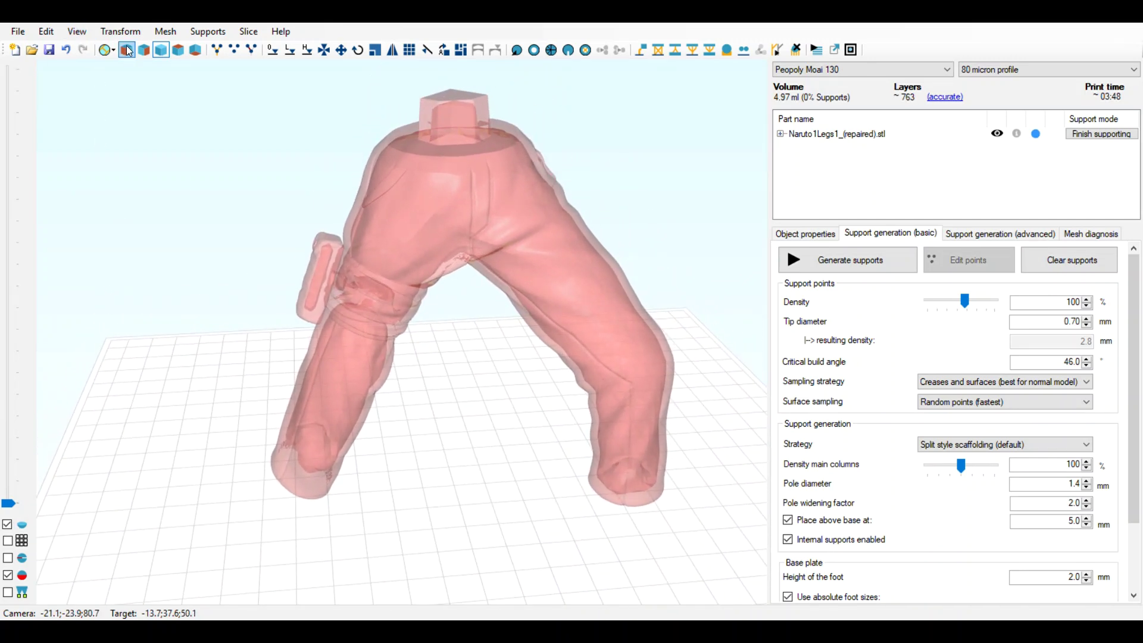
Step: Switch the model to solid display and cut it open across both legs with the layer section view
click(115, 143)
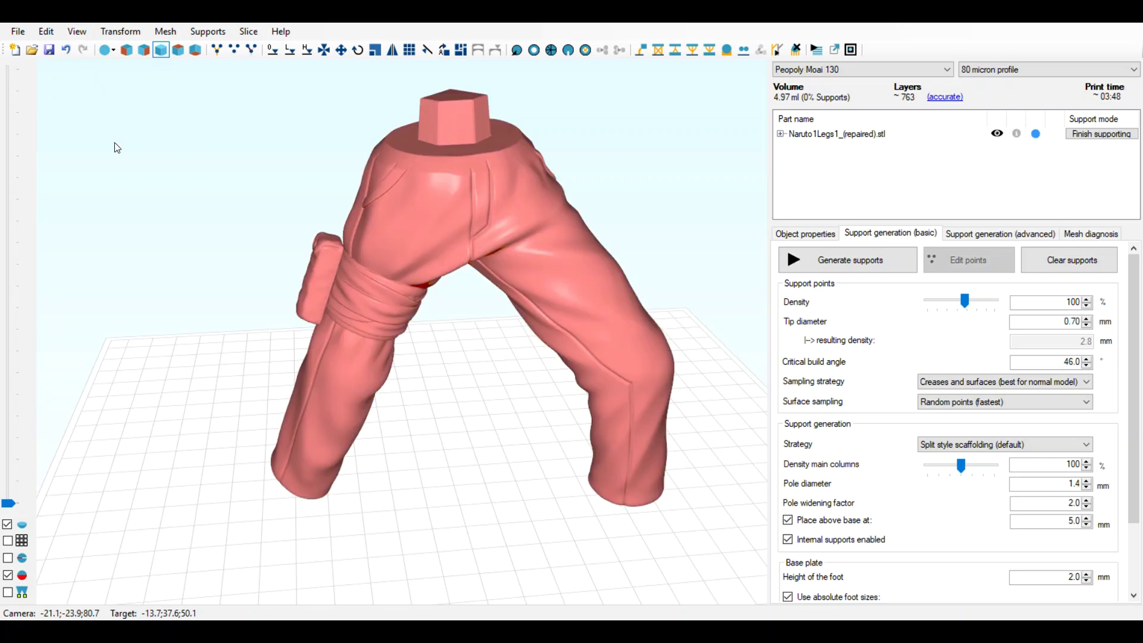
right_drag(233, 244, 250, 492)
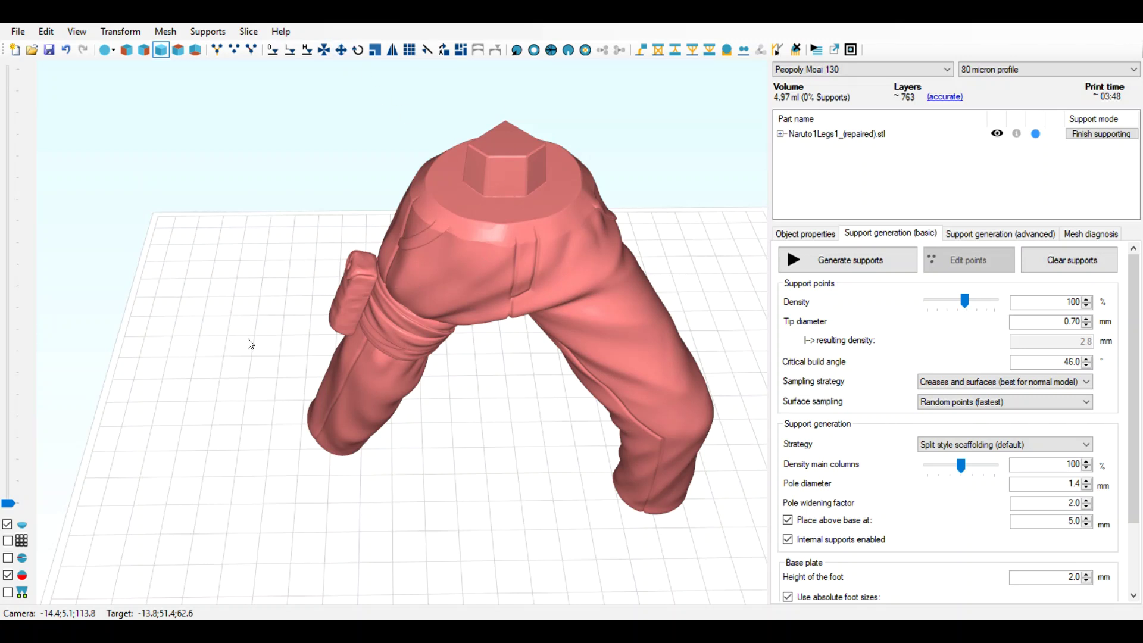
drag(9, 503, 94, 319)
right_drag(567, 121, 573, 151)
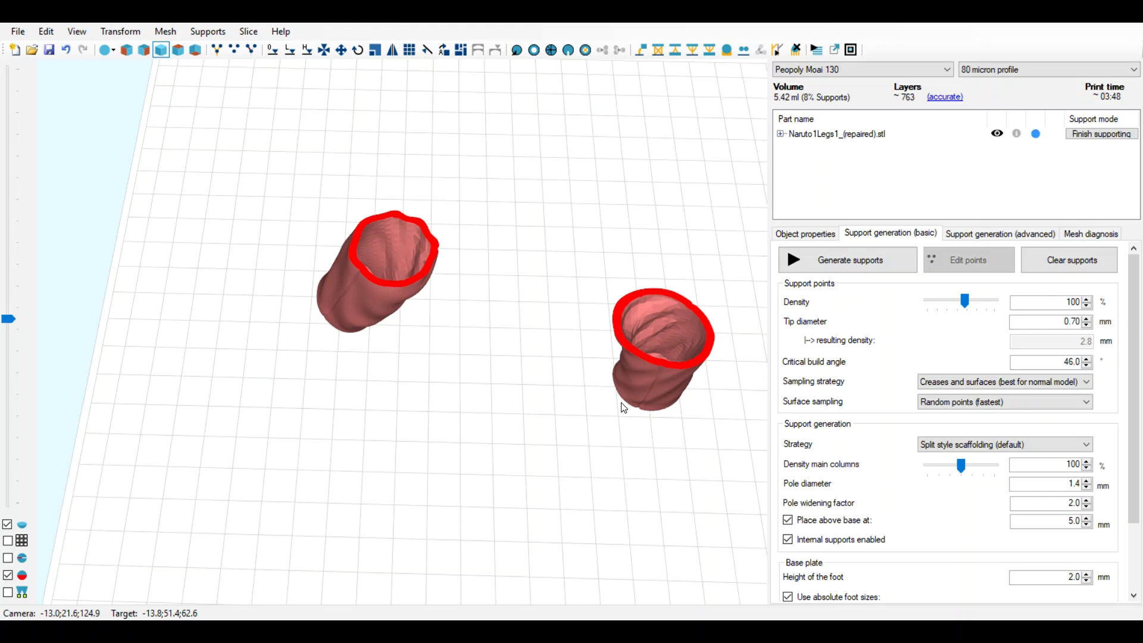
Step: Show the cut legs in transparent display and examine the internal supports inside both hollow legs from above
right_drag(590, 405, 570, 445)
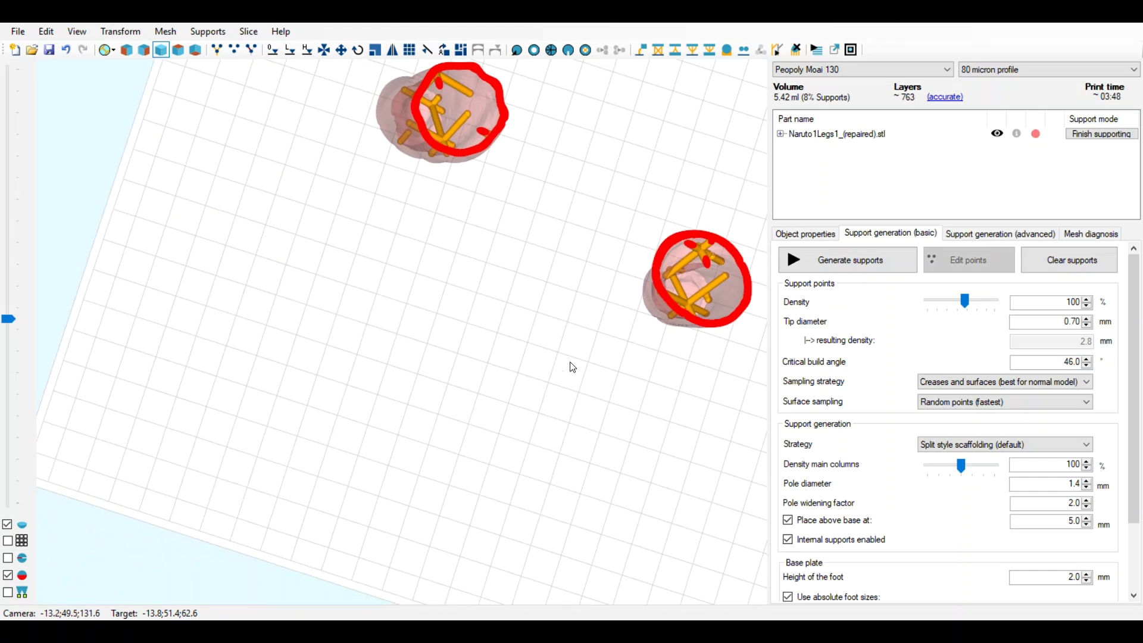
middle_drag(512, 373, 452, 441)
scroll(472, 401, up, 4)
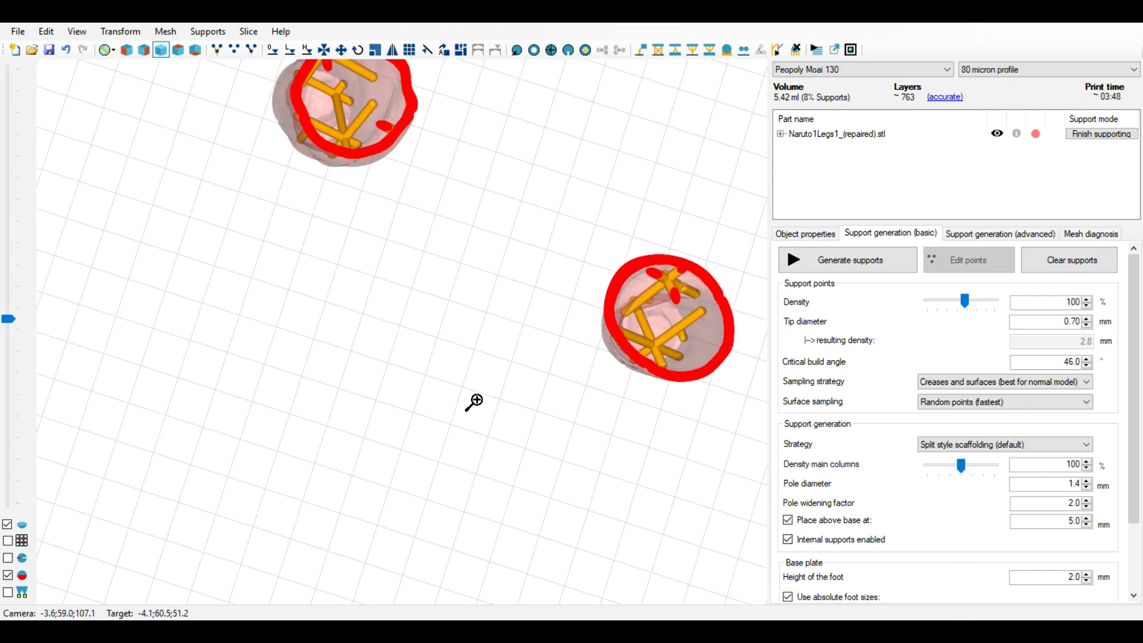
scroll(466, 396, down, 3)
right_drag(477, 345, 490, 322)
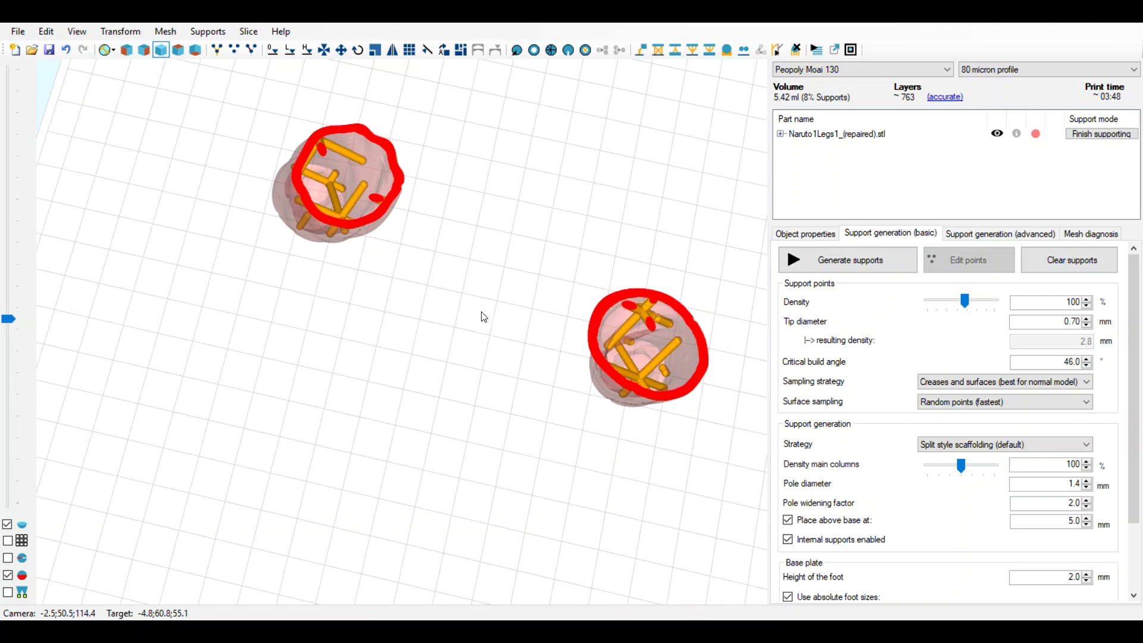
scroll(502, 319, up, 5)
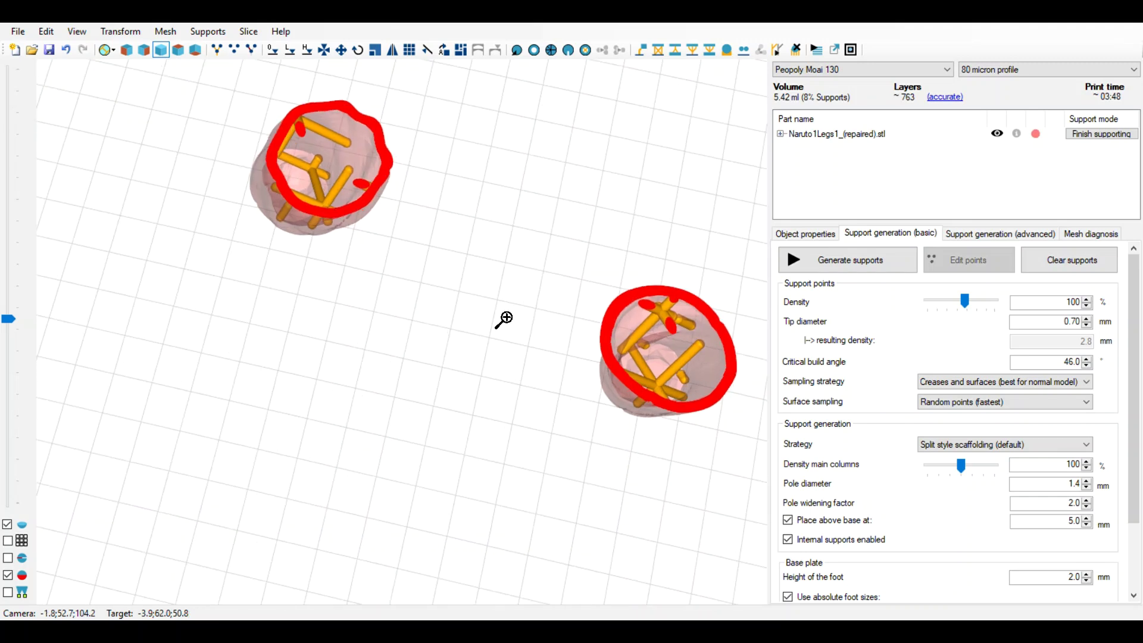
Step: Restore the whole legs model from the section cut and switch it back to solid display
right_drag(506, 311, 291, 378)
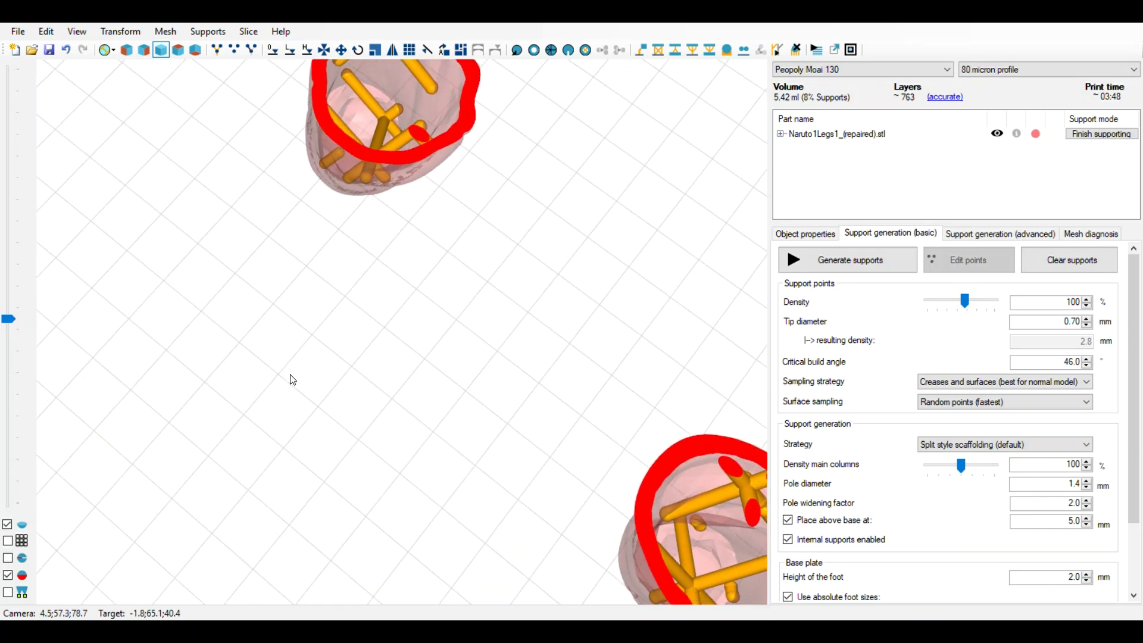
drag(7, 316, 59, 500)
scroll(178, 248, down, 10)
scroll(180, 265, up, 3)
right_drag(566, 346, 631, 255)
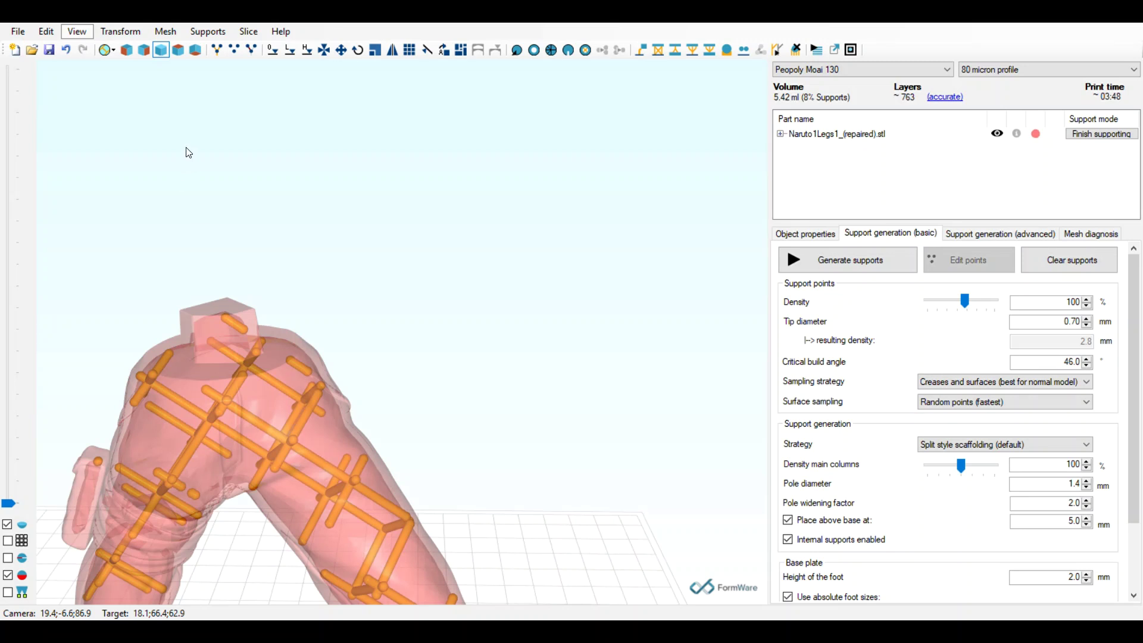
click(422, 260)
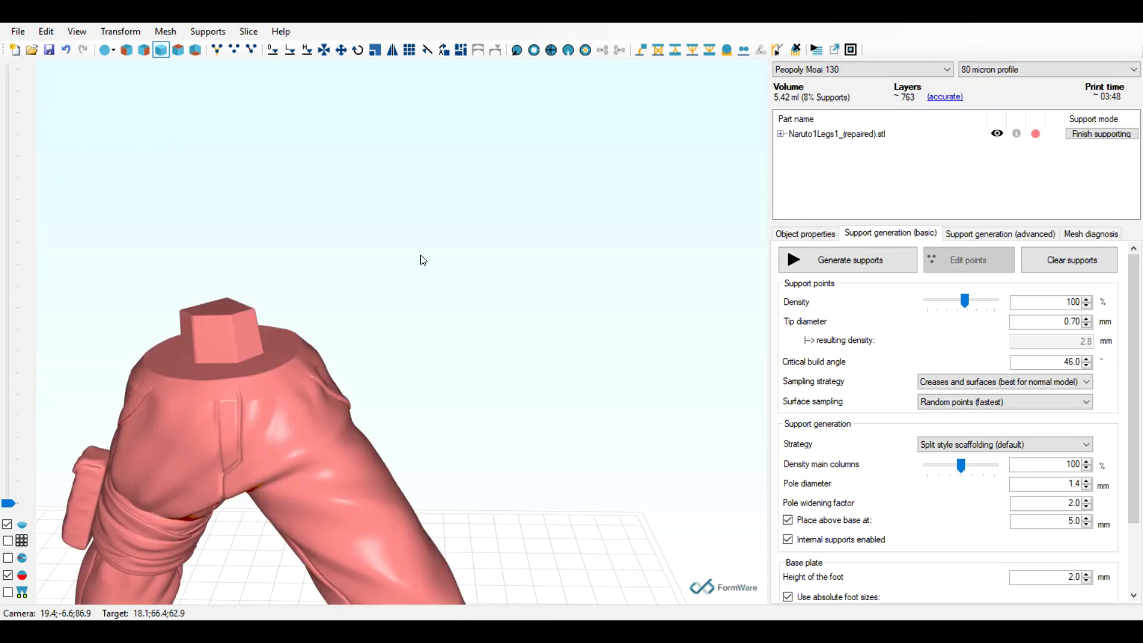
drag(423, 260, 437, 286)
scroll(502, 202, up, 5)
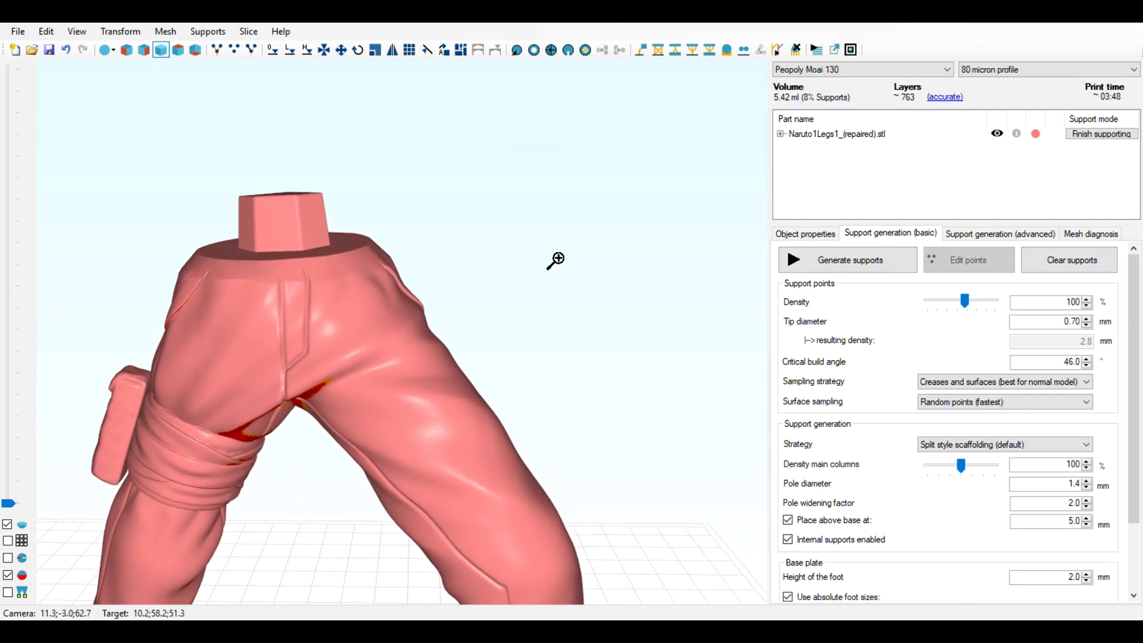
scroll(542, 265, down, 5)
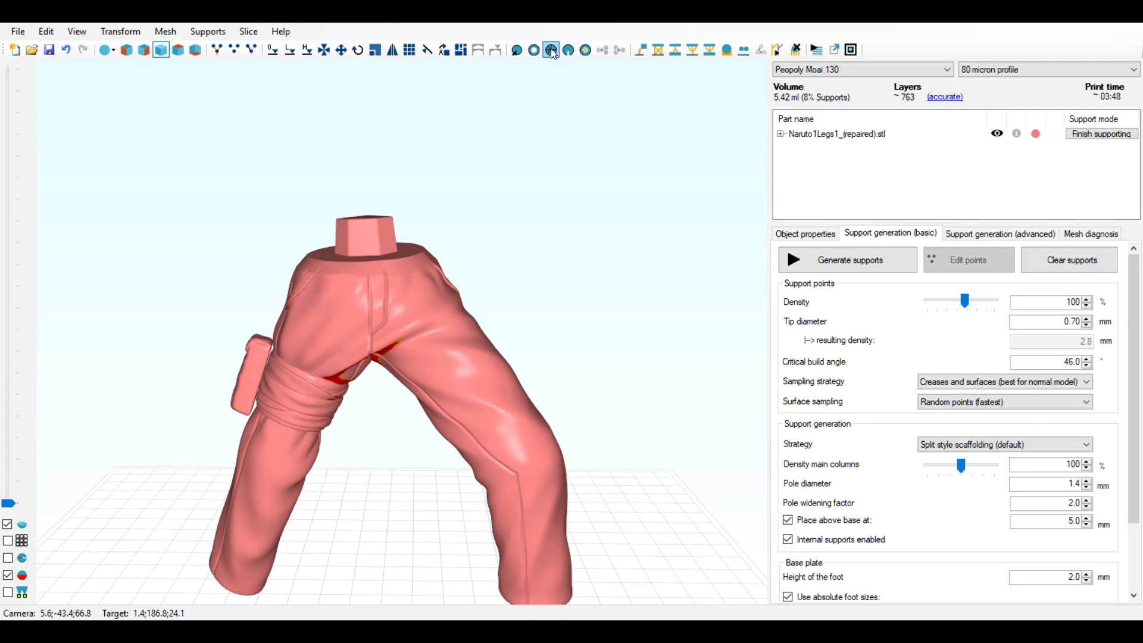
Step: Add four holes to the waist: one on top of the peg, two behind it and one in front
click(586, 54)
click(569, 50)
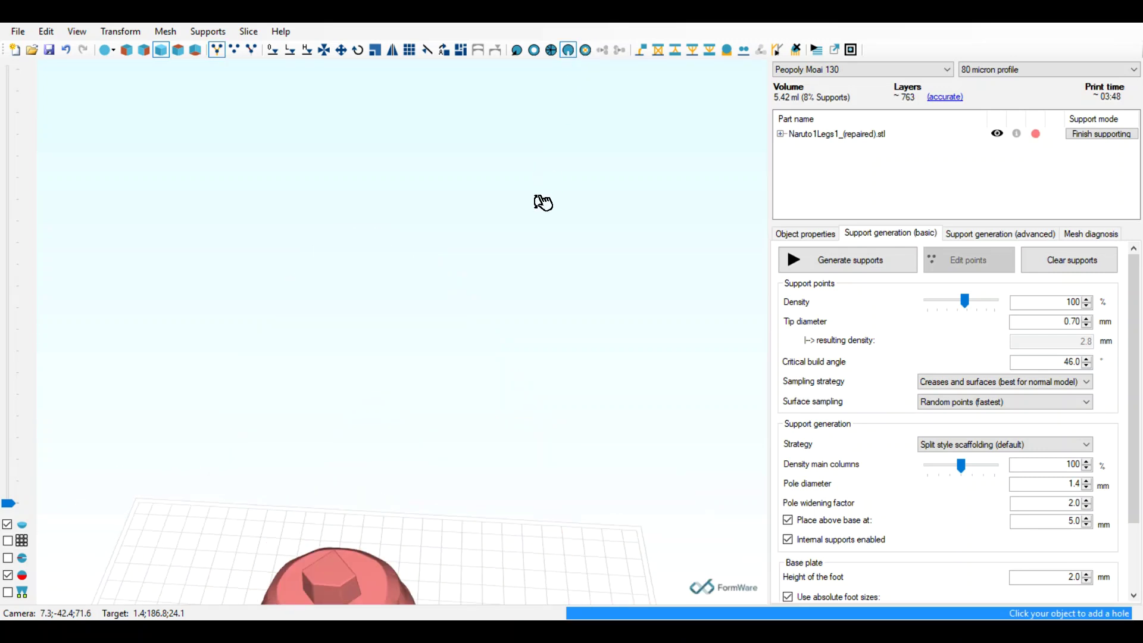
middle_drag(487, 357, 489, 245)
mouse_move(490, 245)
right_down()
mouse_move(490, 219)
mouse_move(481, 246)
right_up()
middle_drag(472, 300, 467, 219)
right_drag(467, 218, 470, 342)
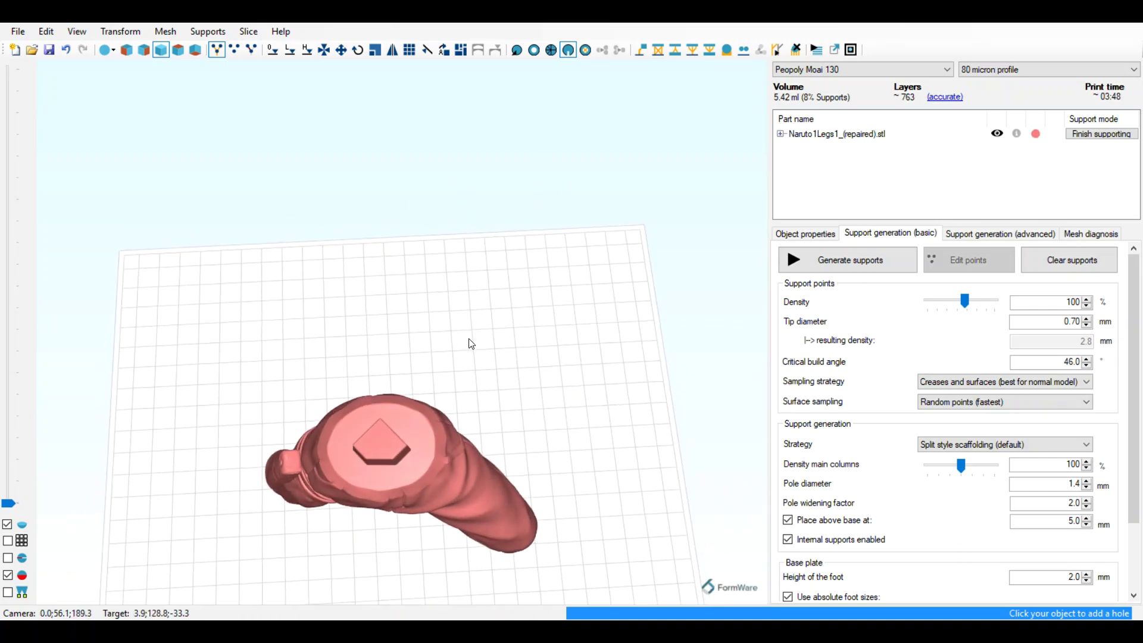
click(381, 444)
click(409, 427)
click(354, 427)
click(378, 480)
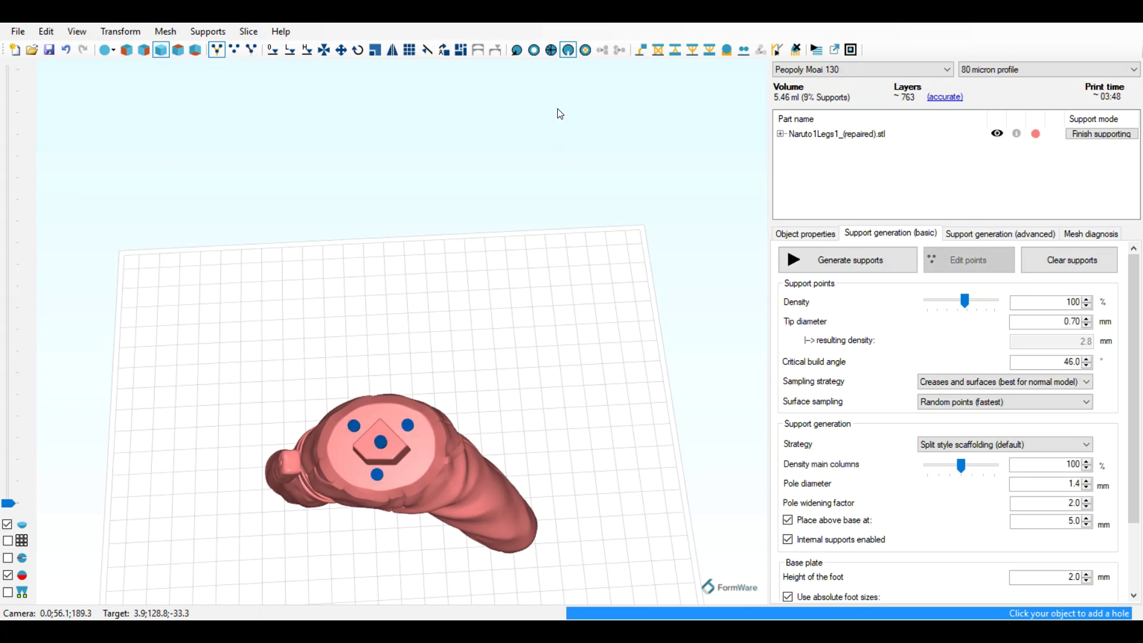
Step: Add a hole in the underside of the leg with the thigh pouch, centred on its end face
mouse_move(478, 377)
mouse_down()
mouse_move(499, 324)
mouse_move(506, 250)
mouse_move(493, 273)
mouse_move(476, 502)
mouse_move(467, 327)
mouse_move(453, 495)
mouse_move(445, 480)
mouse_move(456, 442)
mouse_up()
right_drag(456, 442, 439, 434)
middle_drag(439, 435, 529, 458)
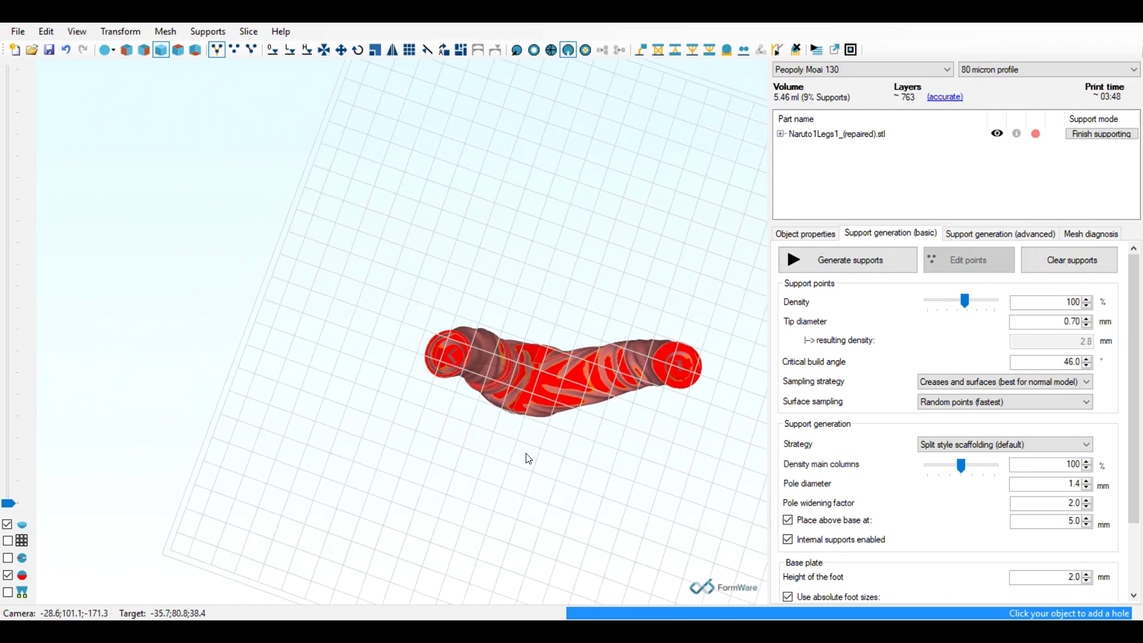
scroll(441, 361, up, 5)
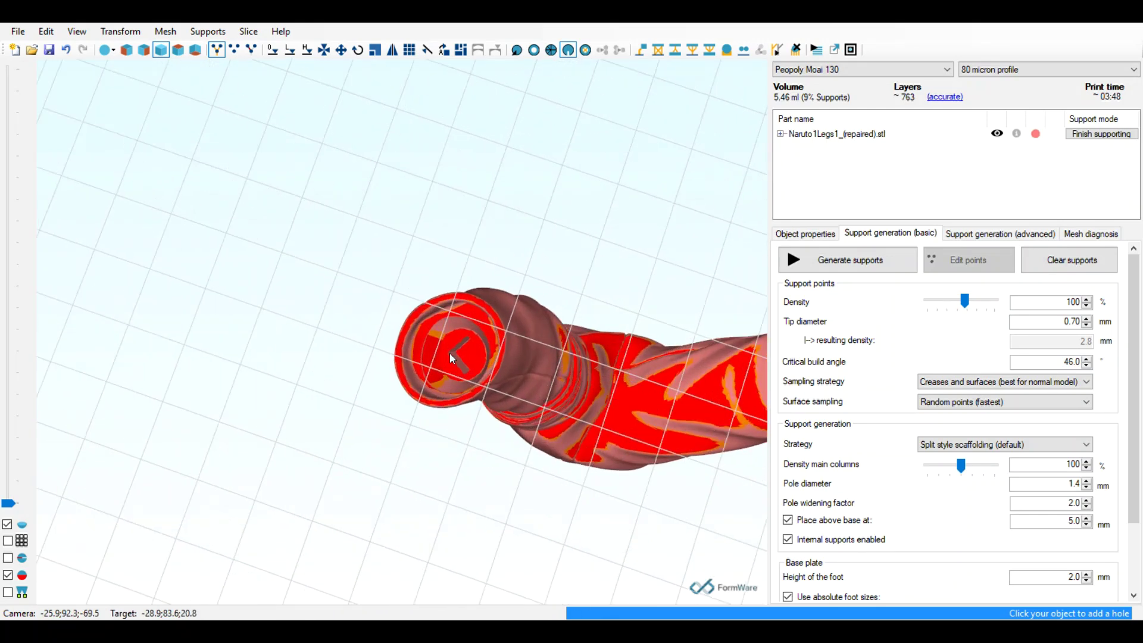
drag(693, 320, 488, 294)
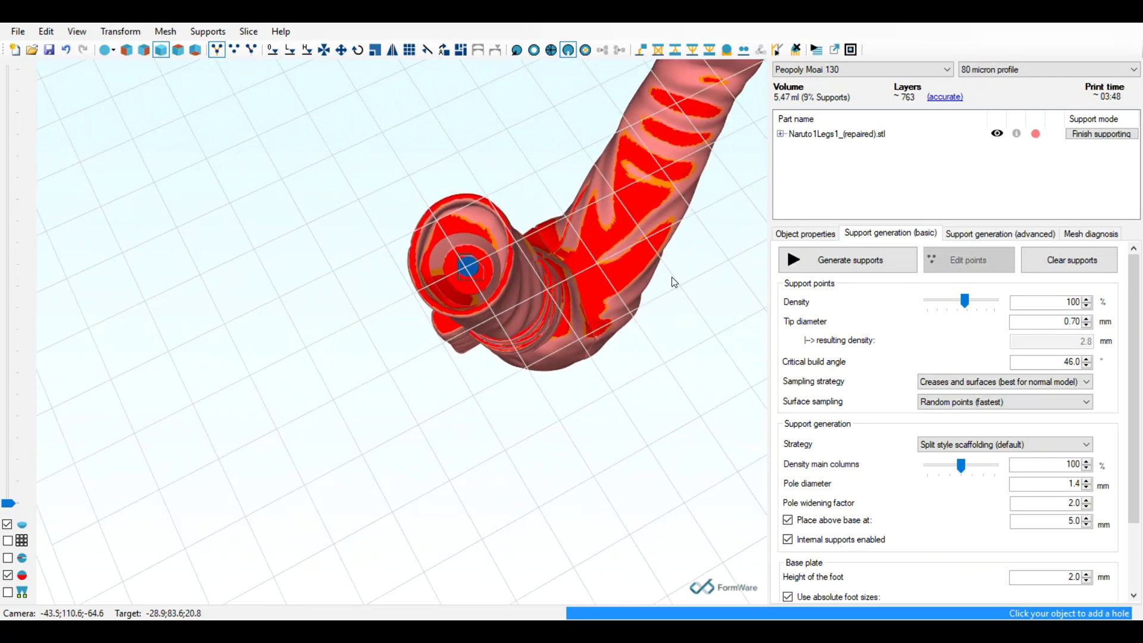
Step: Add a matching hole at the centre of the other leg's bottom end
middle_drag(691, 283, 409, 446)
drag(538, 323, 548, 280)
middle_drag(548, 280, 547, 291)
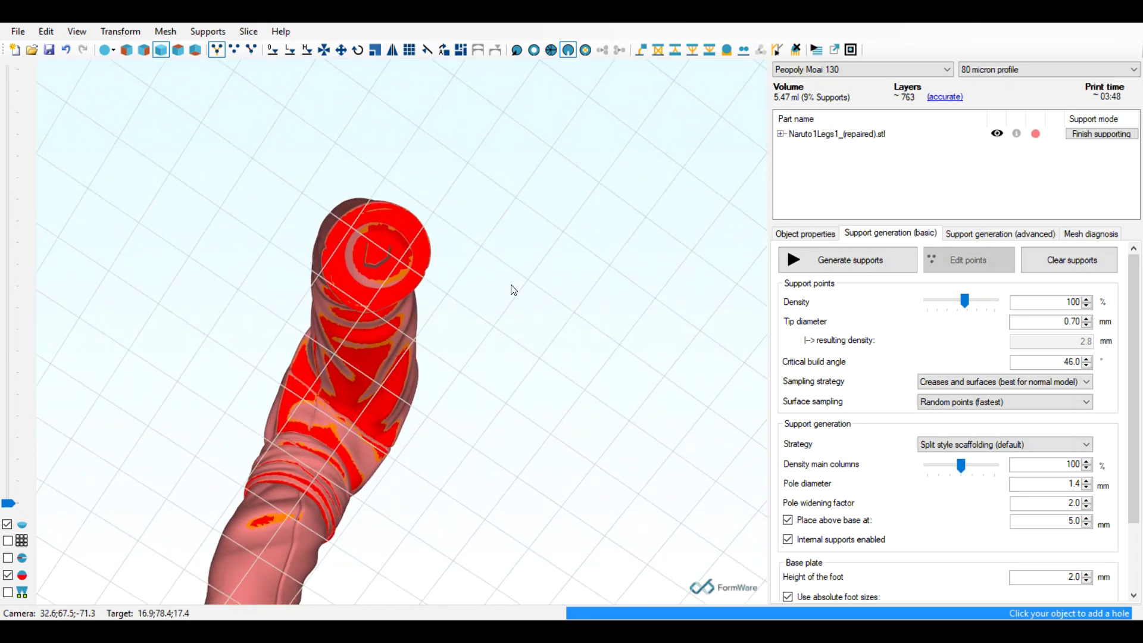
drag(511, 290, 504, 289)
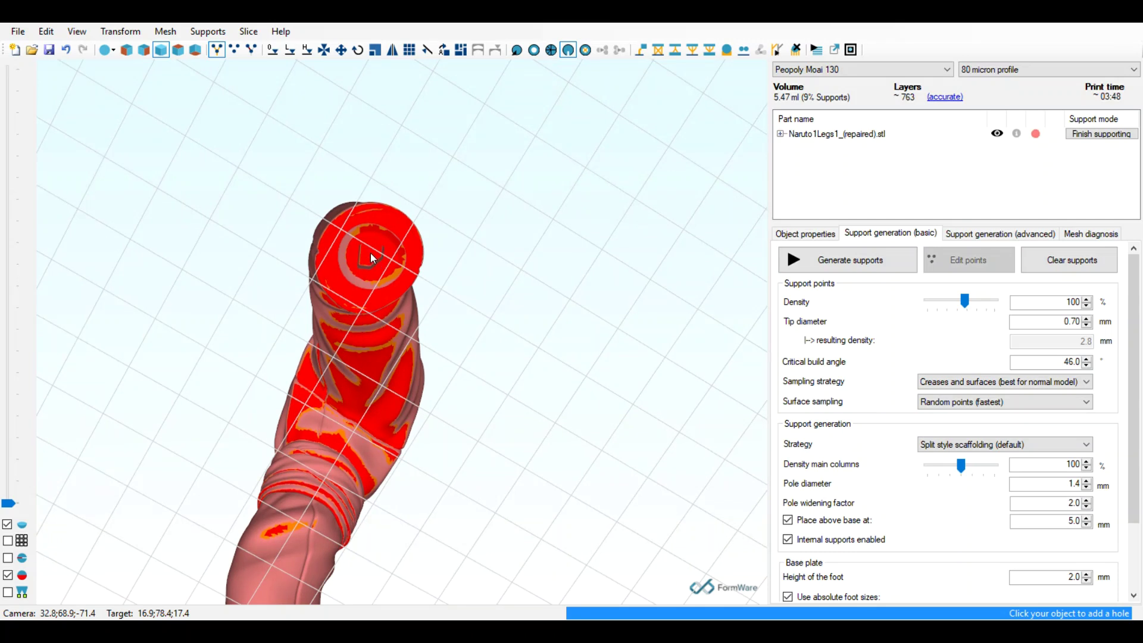
drag(566, 234, 648, 406)
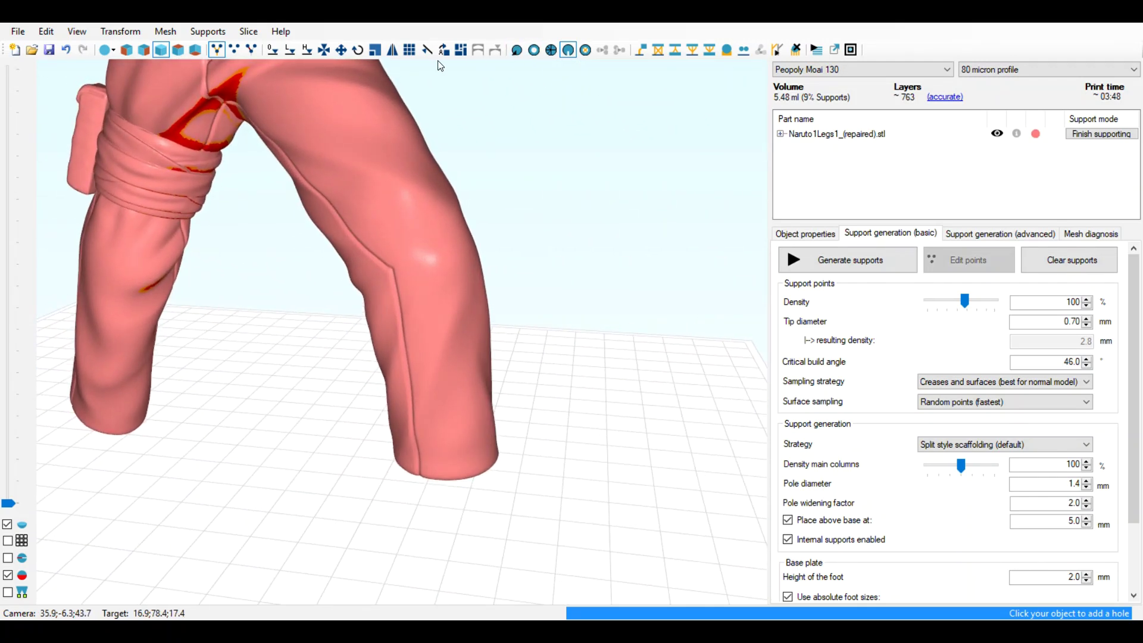
Step: Examine the hole placement on the waist and peg from the front and above, and finish placing holes
scroll(324, 137, down, 10)
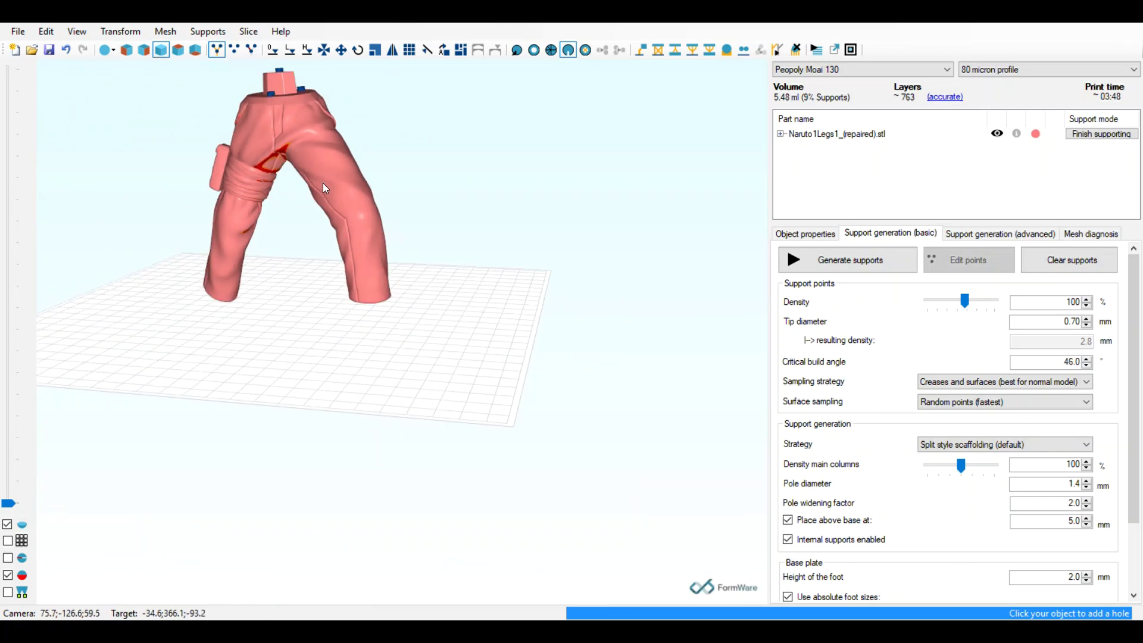
drag(403, 157, 420, 185)
drag(445, 261, 450, 185)
mouse_move(438, 233)
mouse_down()
mouse_move(434, 252)
mouse_move(428, 170)
mouse_move(421, 232)
mouse_up()
scroll(429, 304, up, 2)
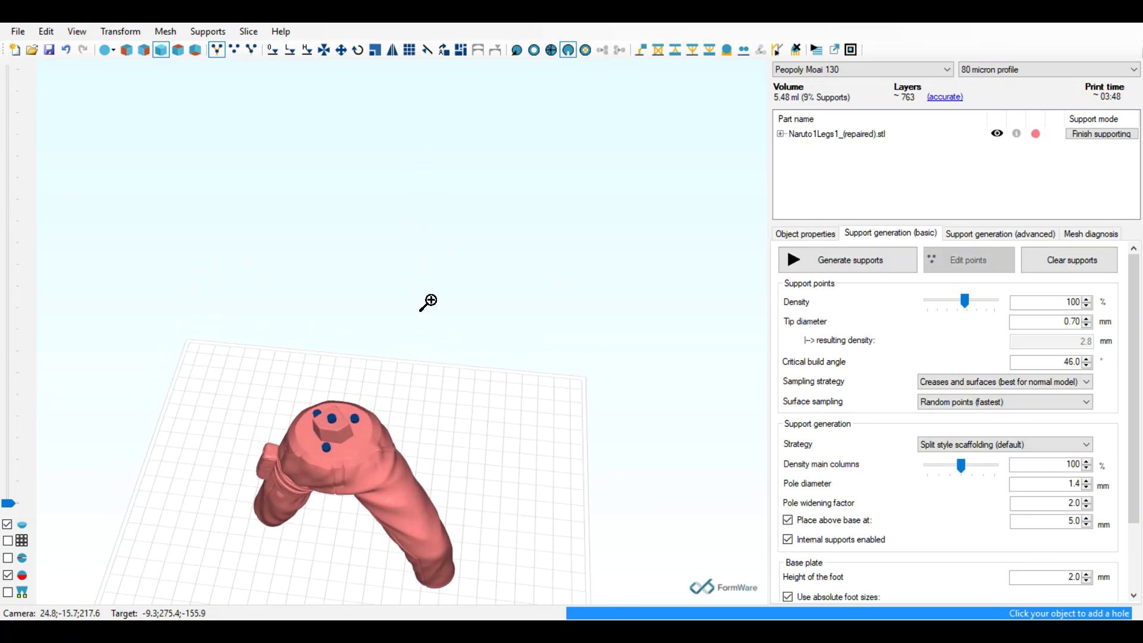
drag(429, 304, 429, 236)
scroll(437, 232, up, 3)
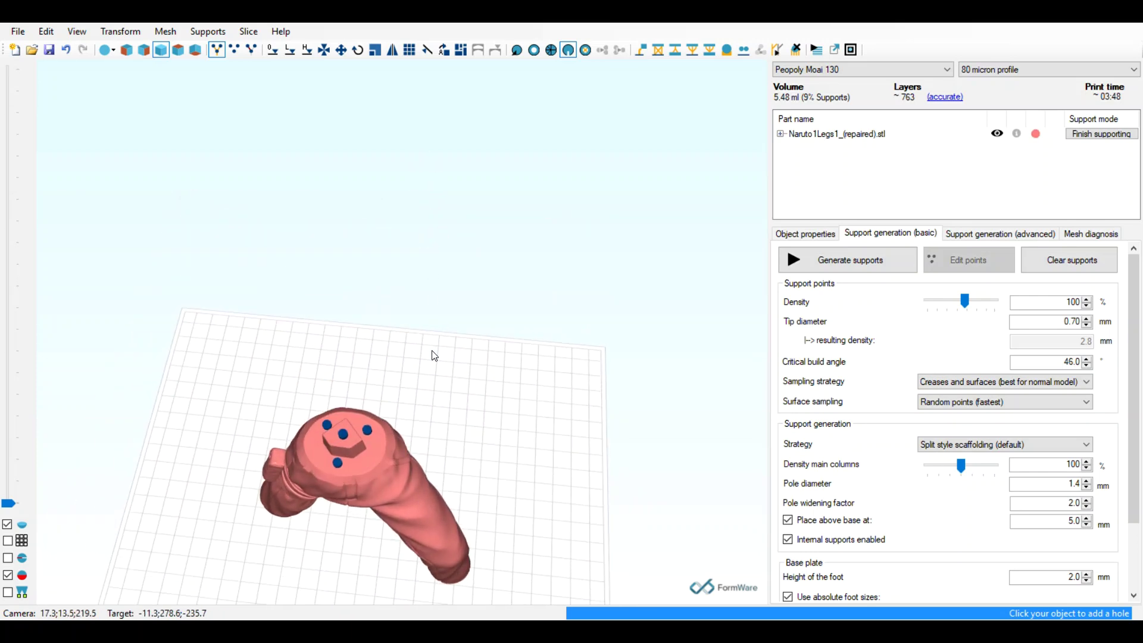
drag(434, 355, 447, 326)
middle_drag(447, 326, 456, 288)
right_drag(454, 282, 452, 295)
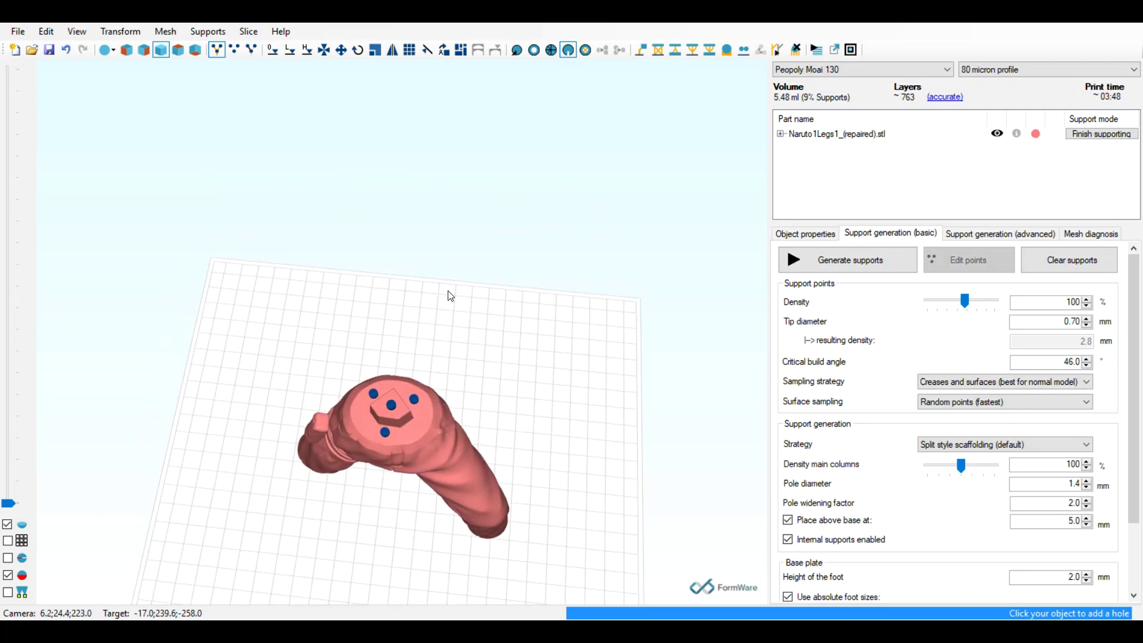
middle_drag(451, 296, 452, 209)
scroll(452, 254, down, 2)
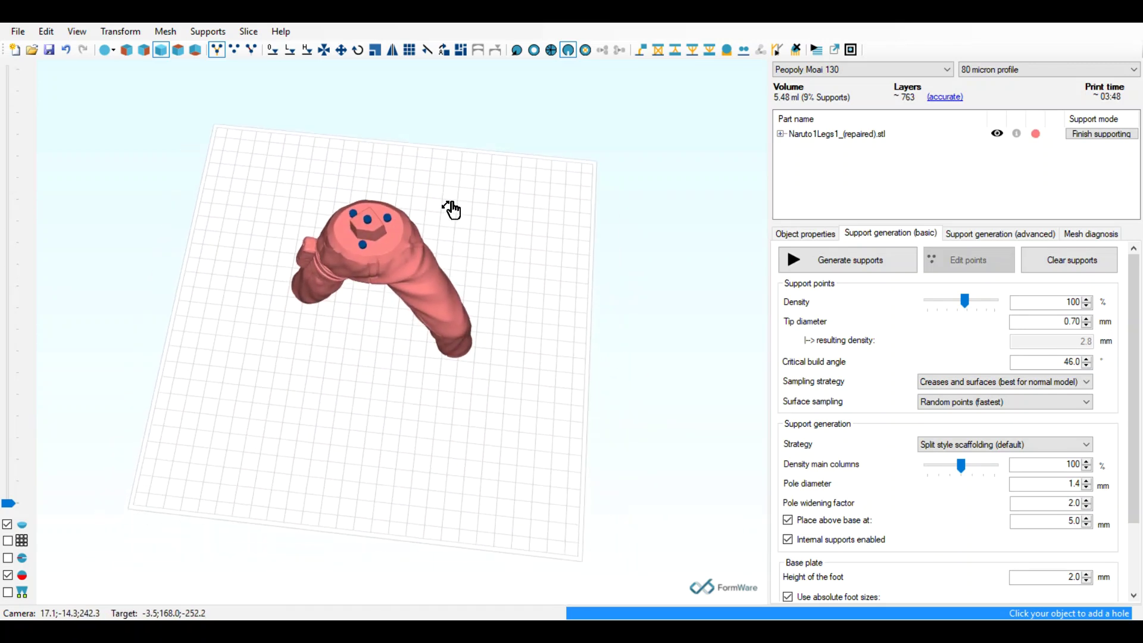
scroll(451, 210, up, 2)
scroll(439, 245, up, 4)
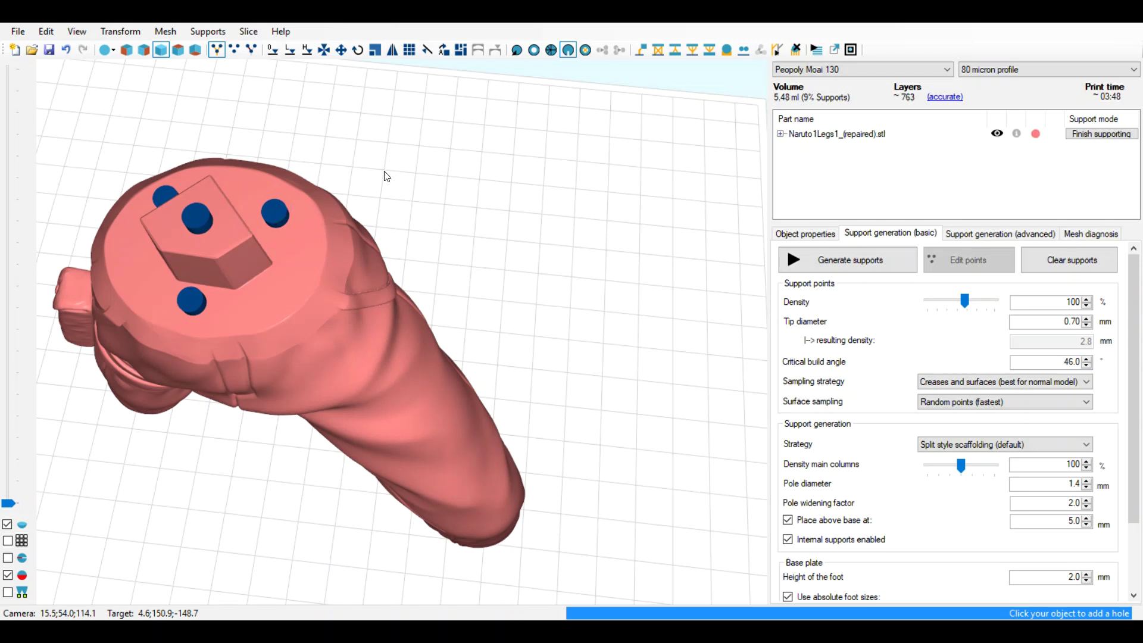
click(570, 55)
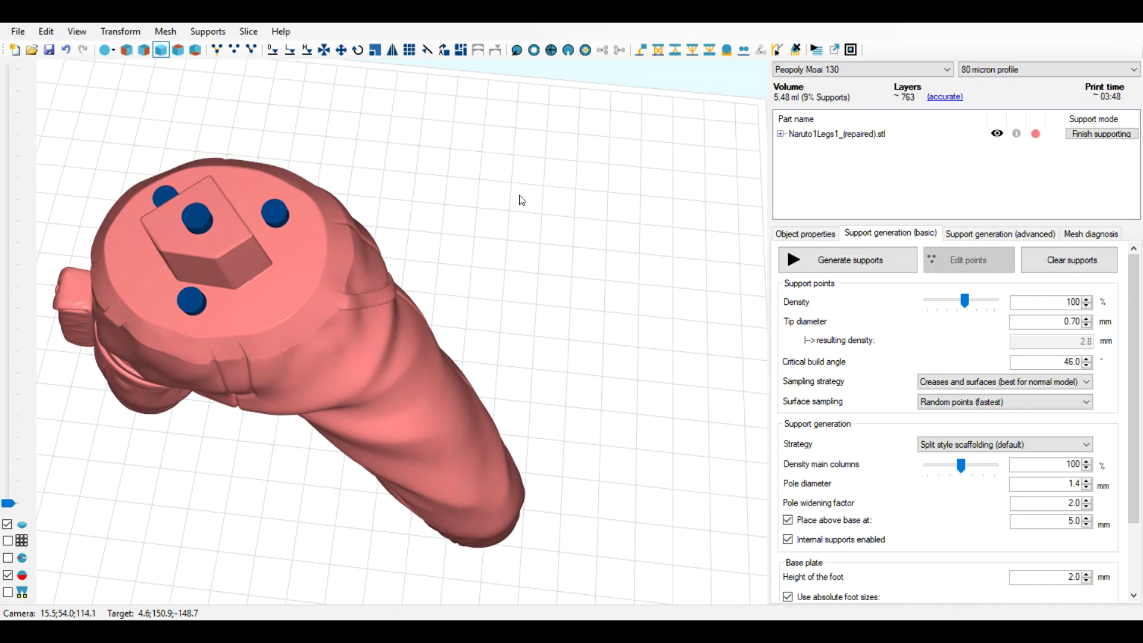
Step: Select one rear waist hole and show the model in transparent display to compare the holes with the internal supports
mouse_move(519, 196)
right_down()
mouse_move(552, 200)
mouse_move(535, 217)
mouse_move(538, 278)
mouse_move(535, 239)
right_up()
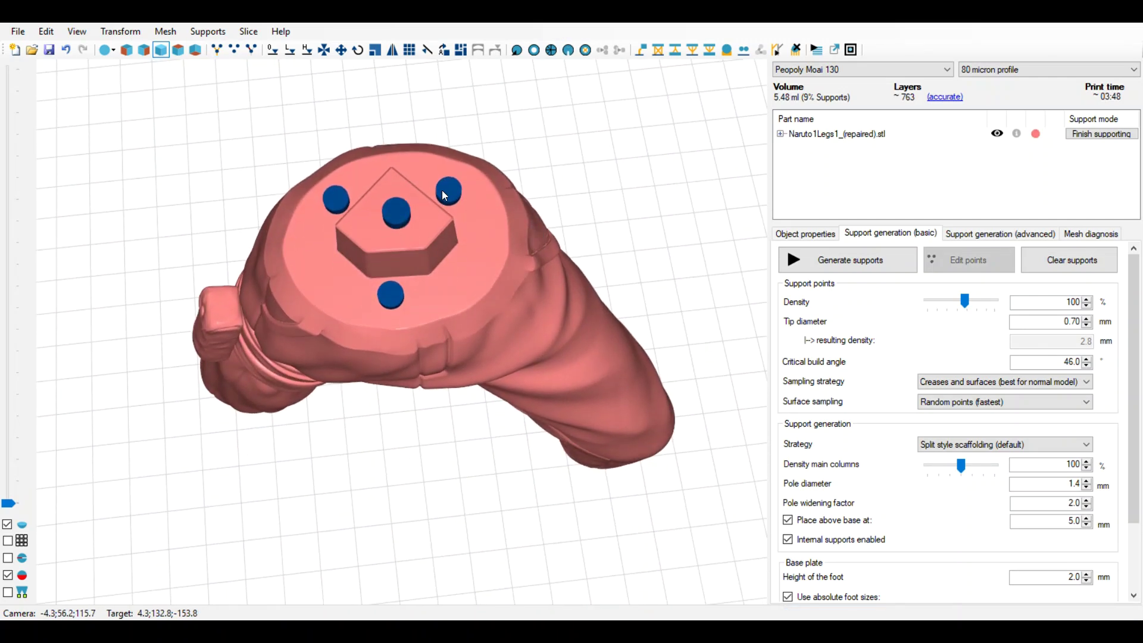
click(447, 191)
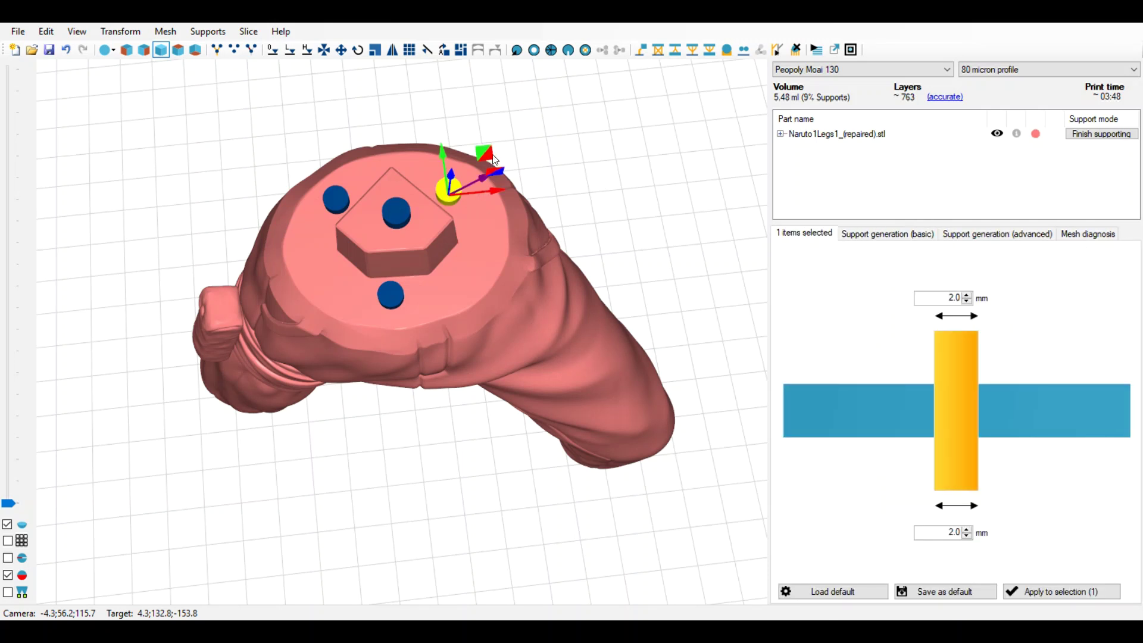
right_drag(584, 157, 584, 162)
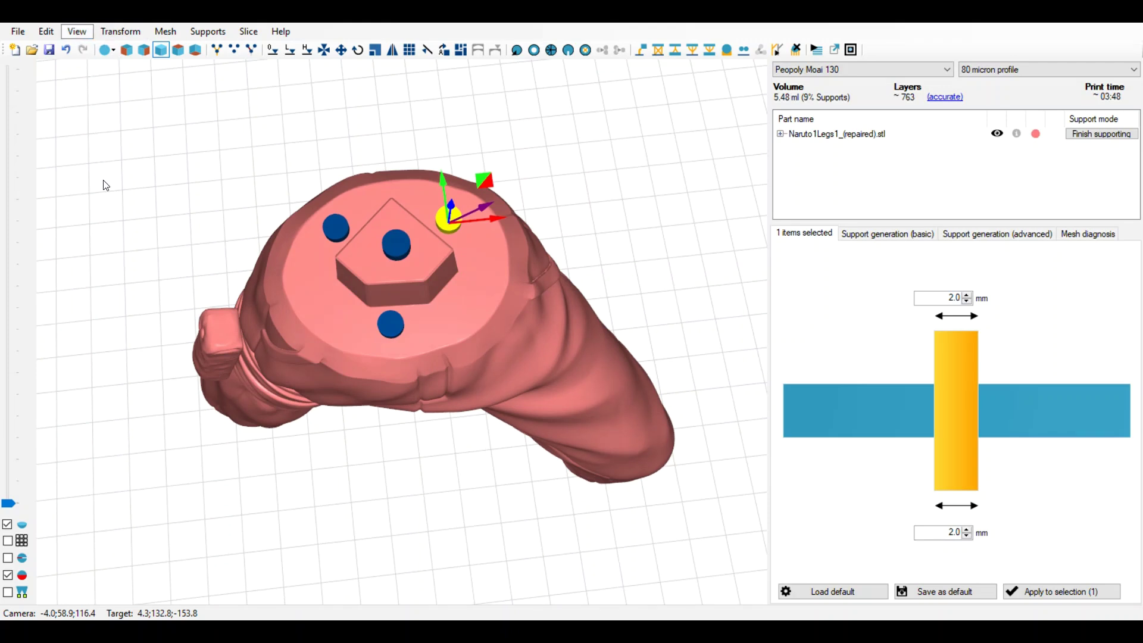
click(142, 175)
right_drag(474, 230, 539, 194)
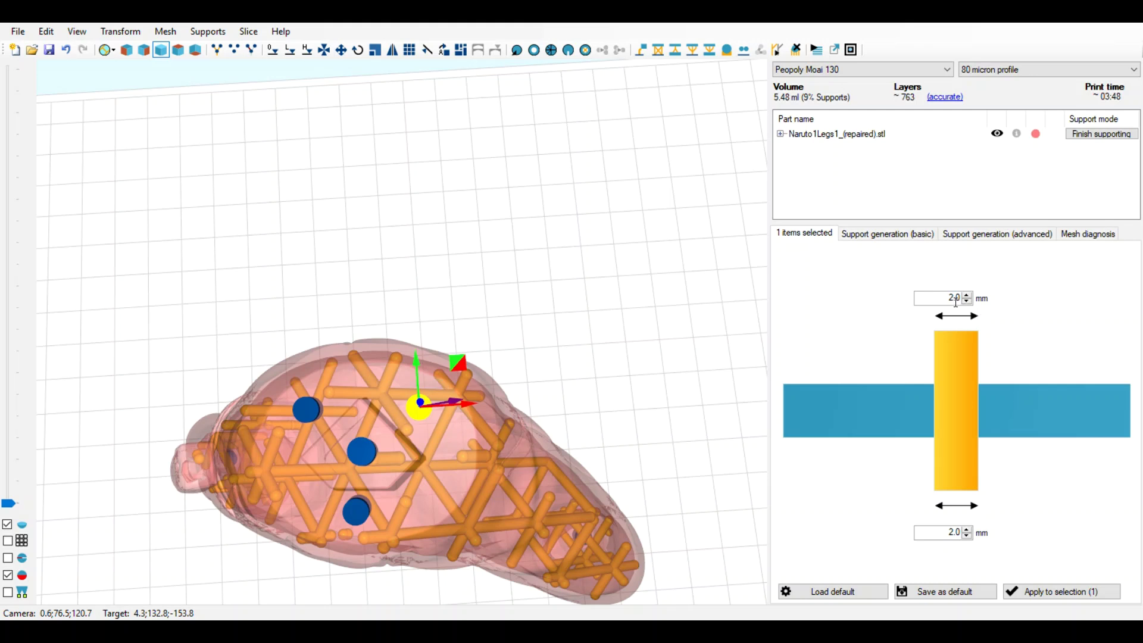
right_drag(580, 375, 587, 374)
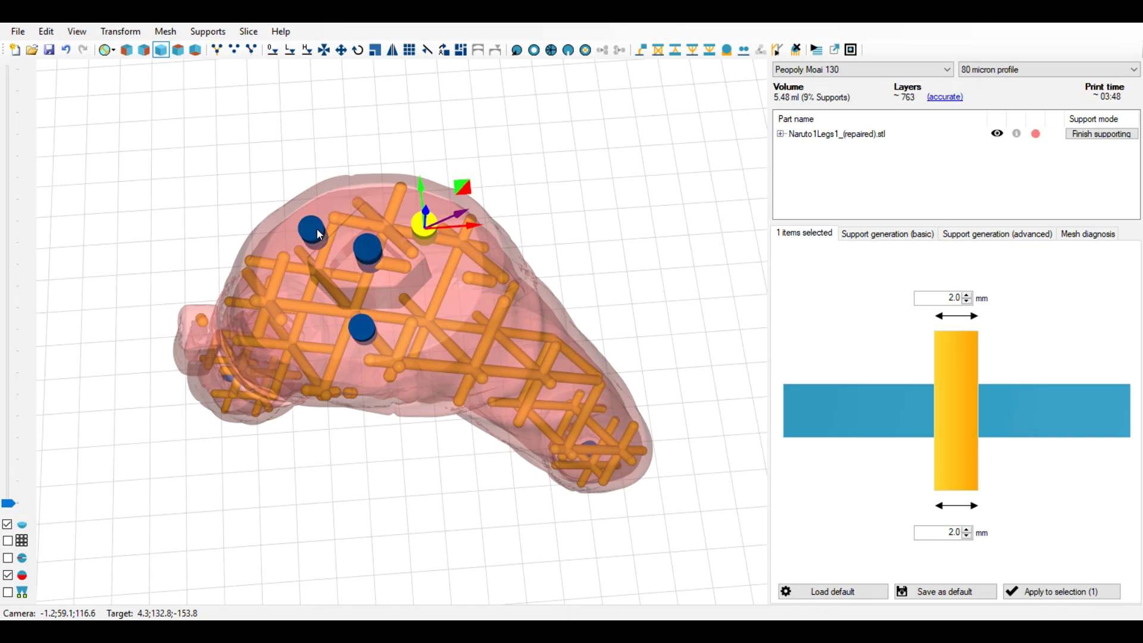
Step: Select all four waist and peg holes and apply a diameter of 3.0 mm at both ends
click(364, 250)
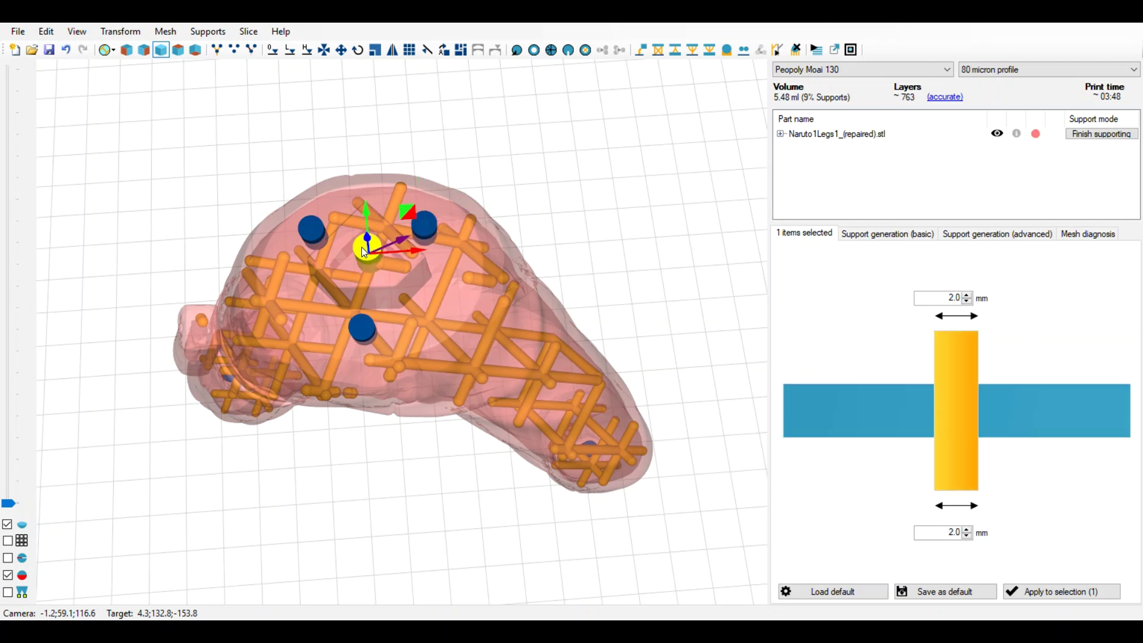
ctrl+click(426, 226)
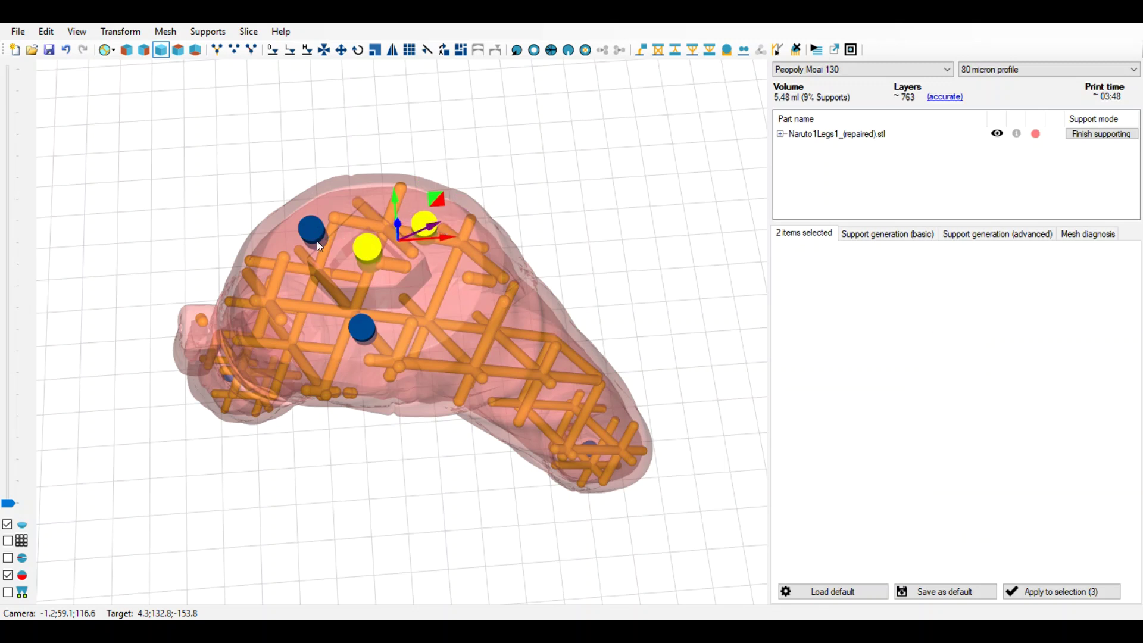
ctrl+click(311, 229)
ctrl+click(363, 329)
double_click(955, 307)
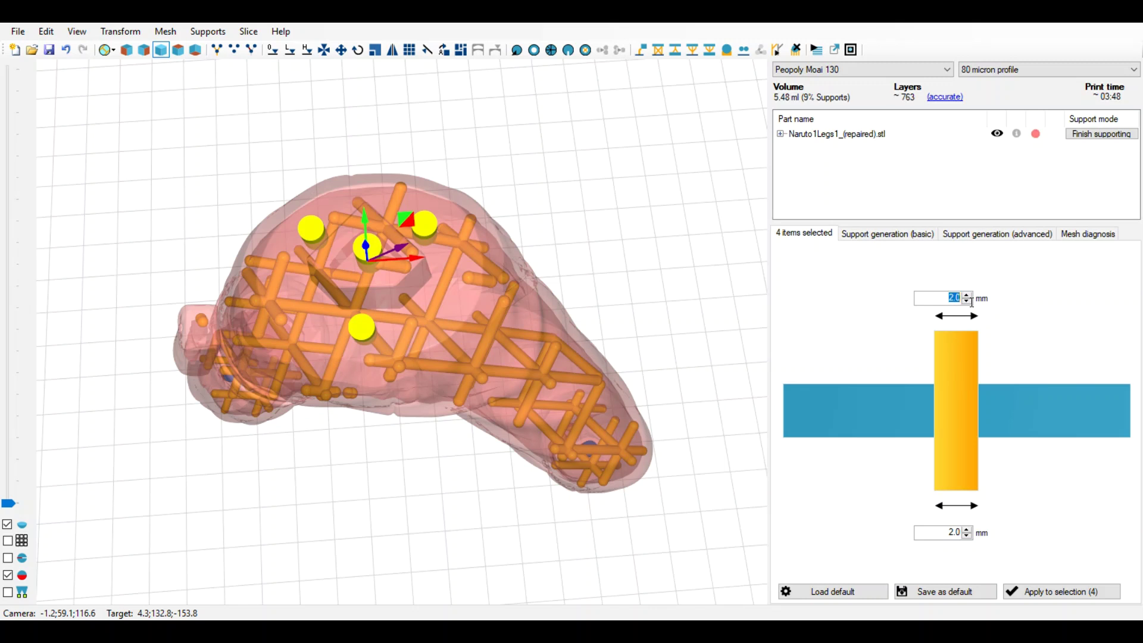
text(3)
double_click(953, 532)
text(3)
drag(944, 304, 968, 305)
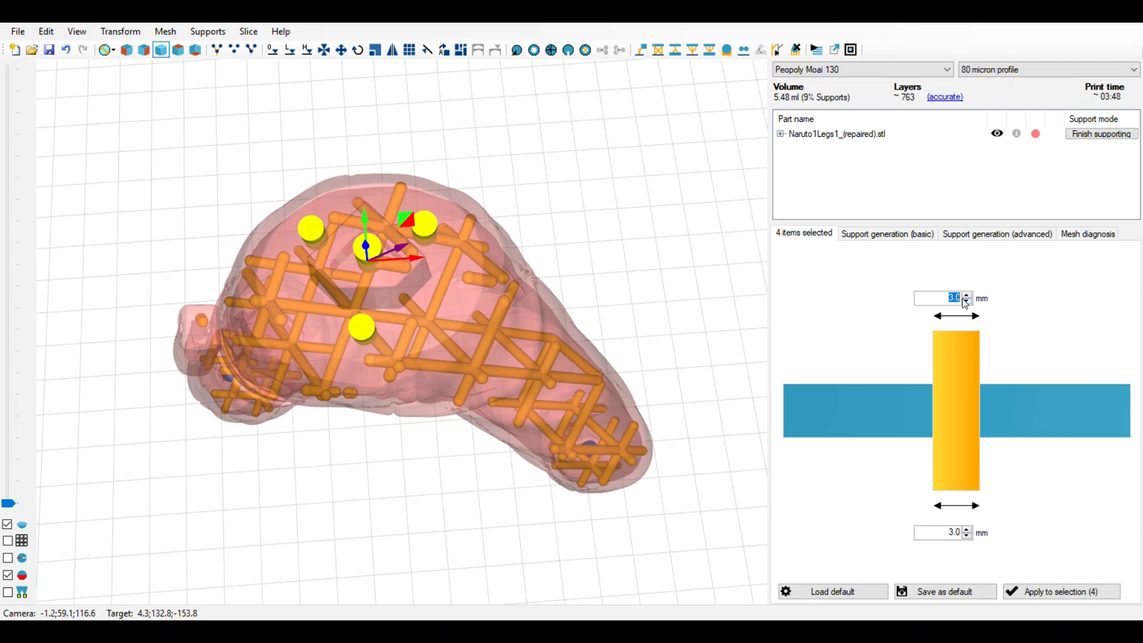
text(5)
double_click(957, 299)
text(3)
click(1028, 586)
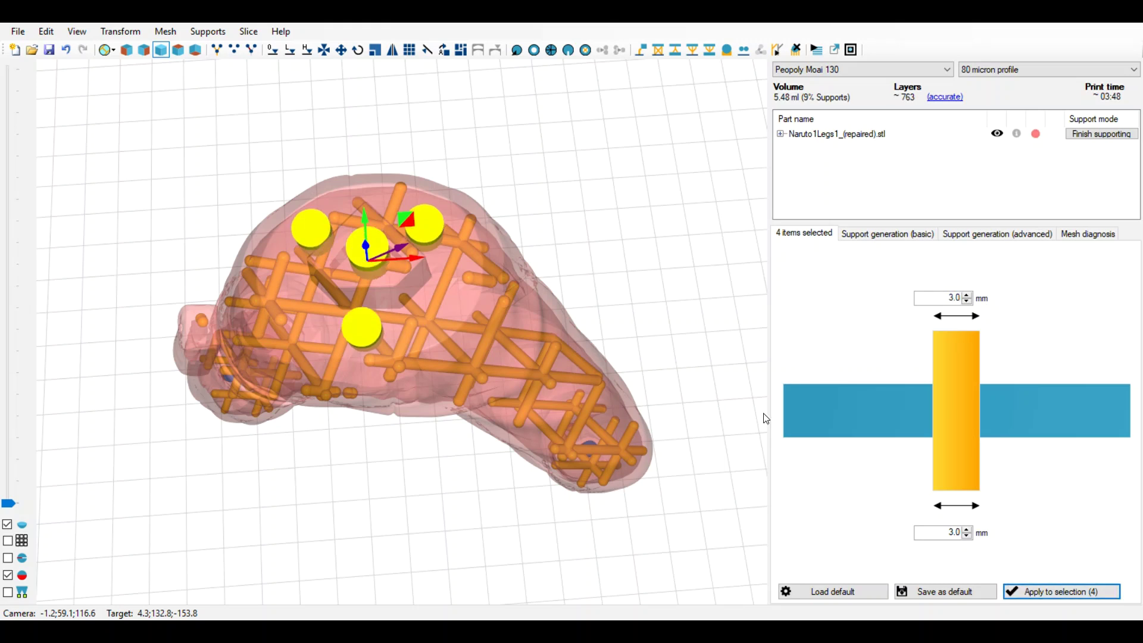
Step: Return the legs model to solid display and view the waist and peg holes from above
mouse_move(721, 380)
mouse_down()
mouse_move(722, 395)
mouse_move(720, 364)
mouse_up()
middle_drag(720, 365, 705, 332)
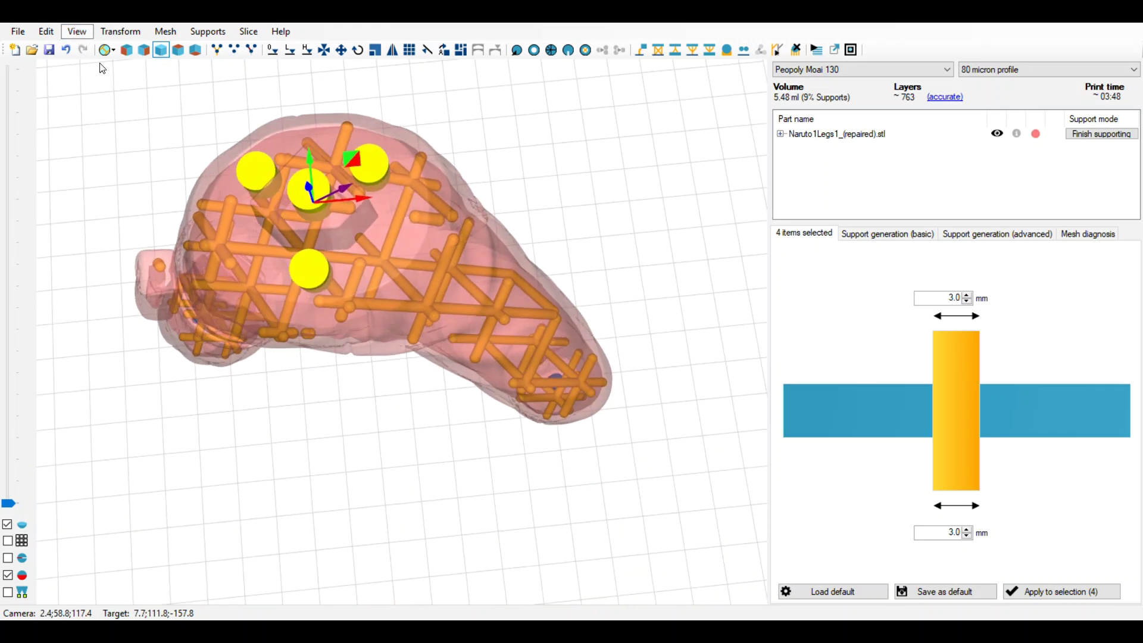
click(106, 137)
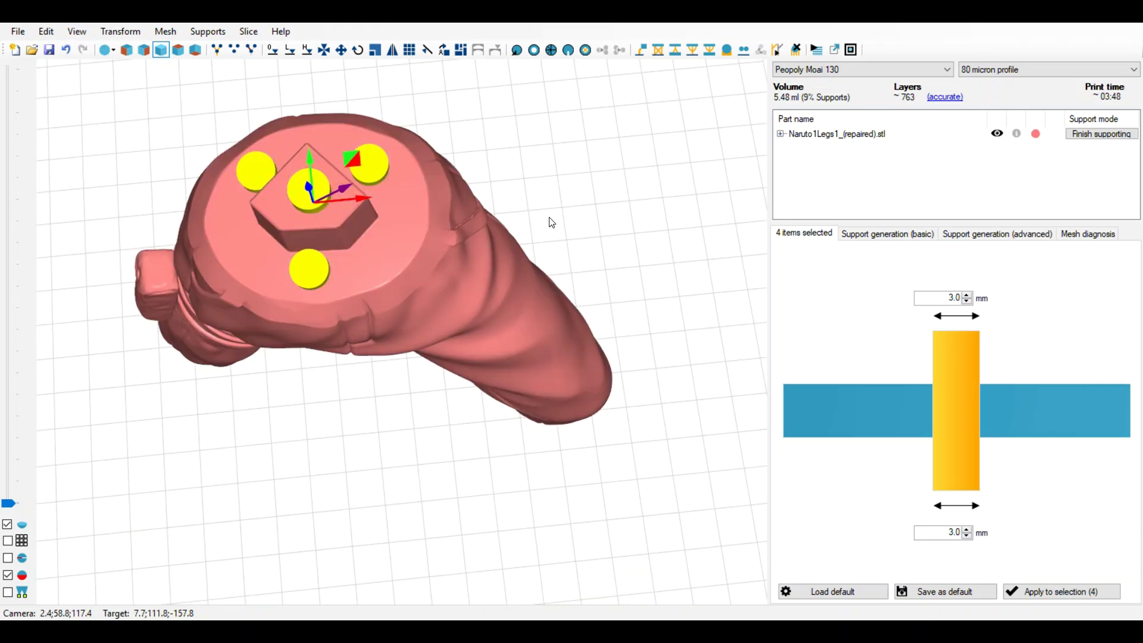
drag(551, 223, 562, 224)
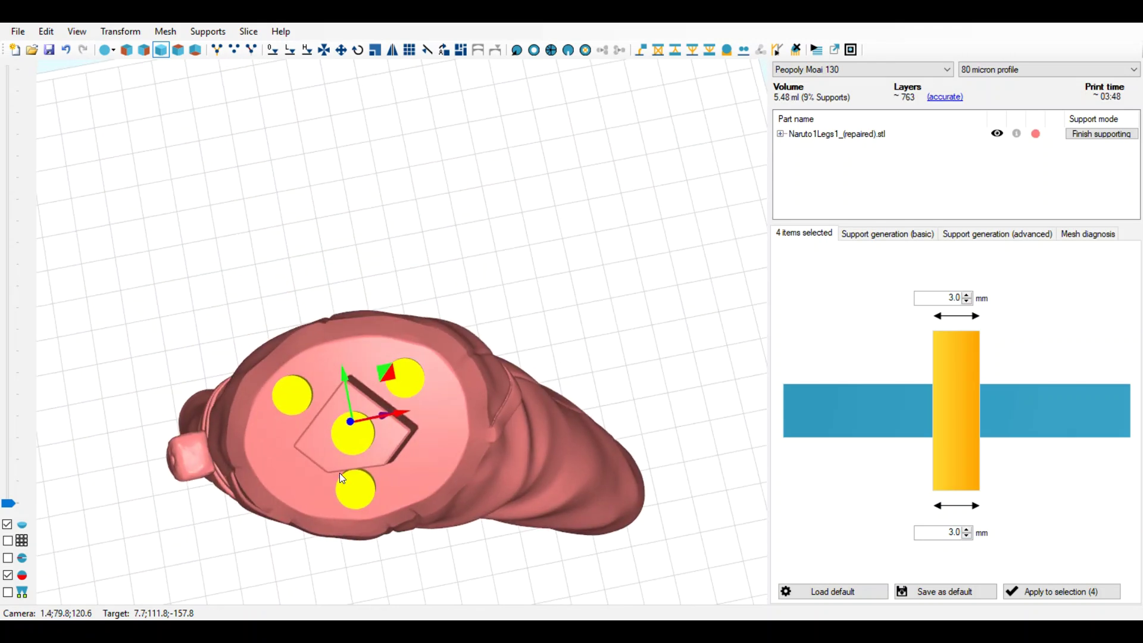
Step: Select the front waist hole, shift it slightly sideways across the flat surface in front of the peg, and deselect it
click(355, 482)
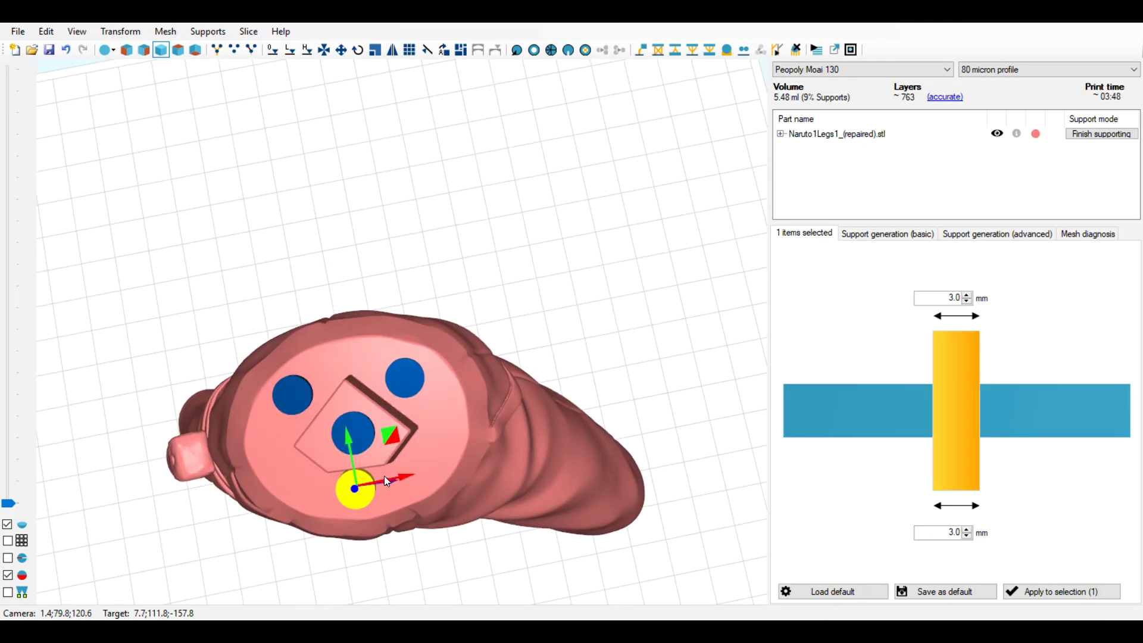
drag(387, 439, 393, 444)
drag(506, 413, 428, 337)
drag(579, 274, 582, 273)
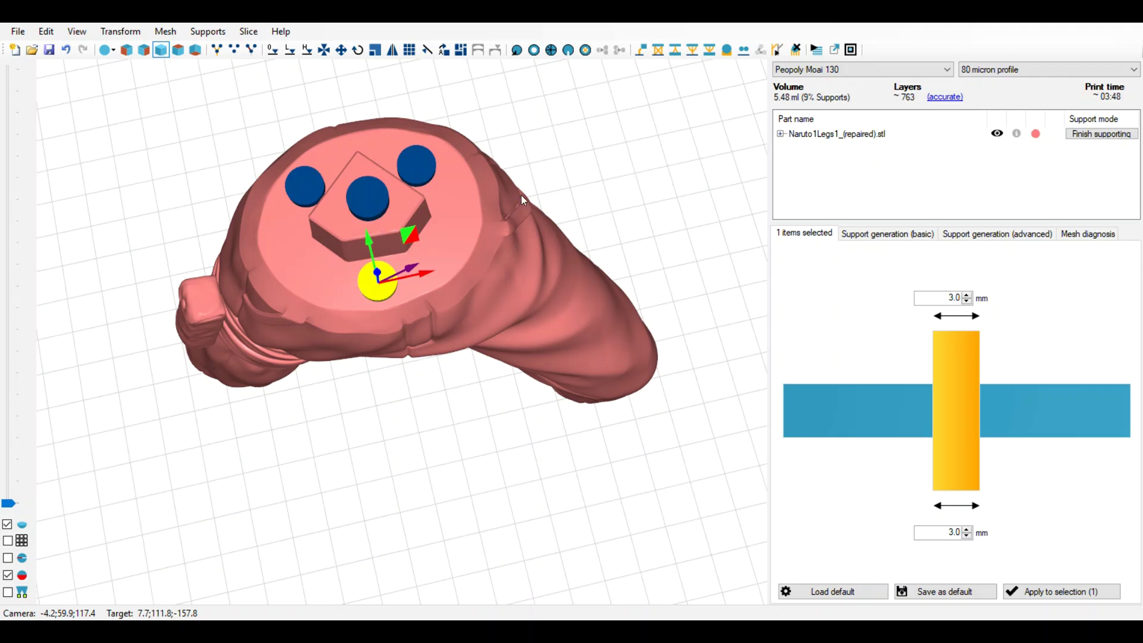
scroll(524, 196, up, 5)
middle_drag(455, 352, 482, 458)
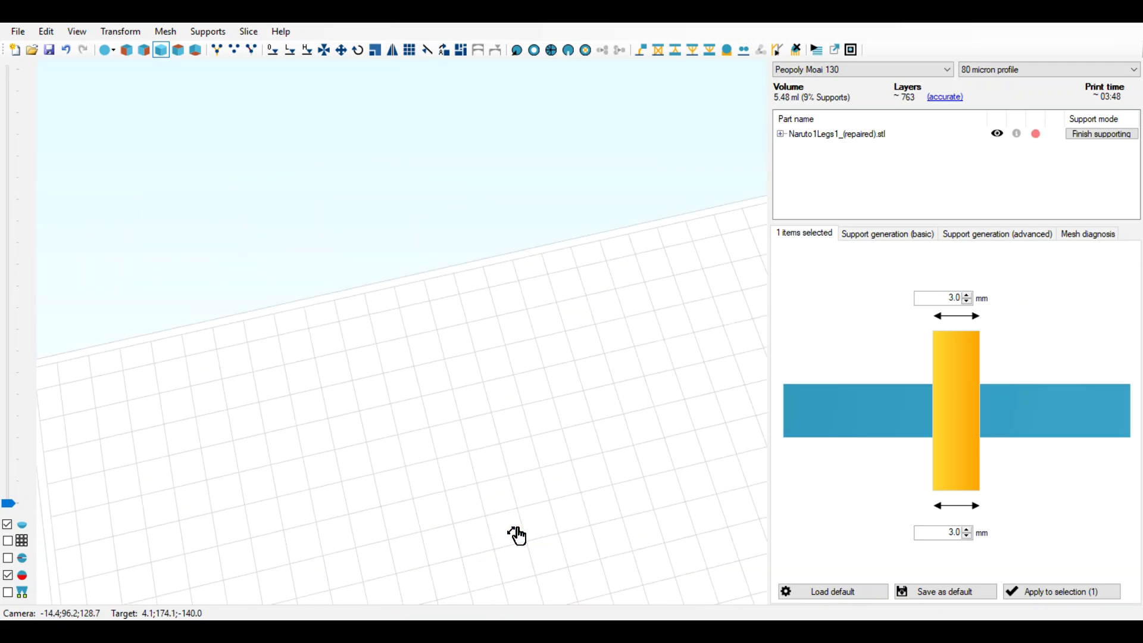
drag(482, 458, 471, 446)
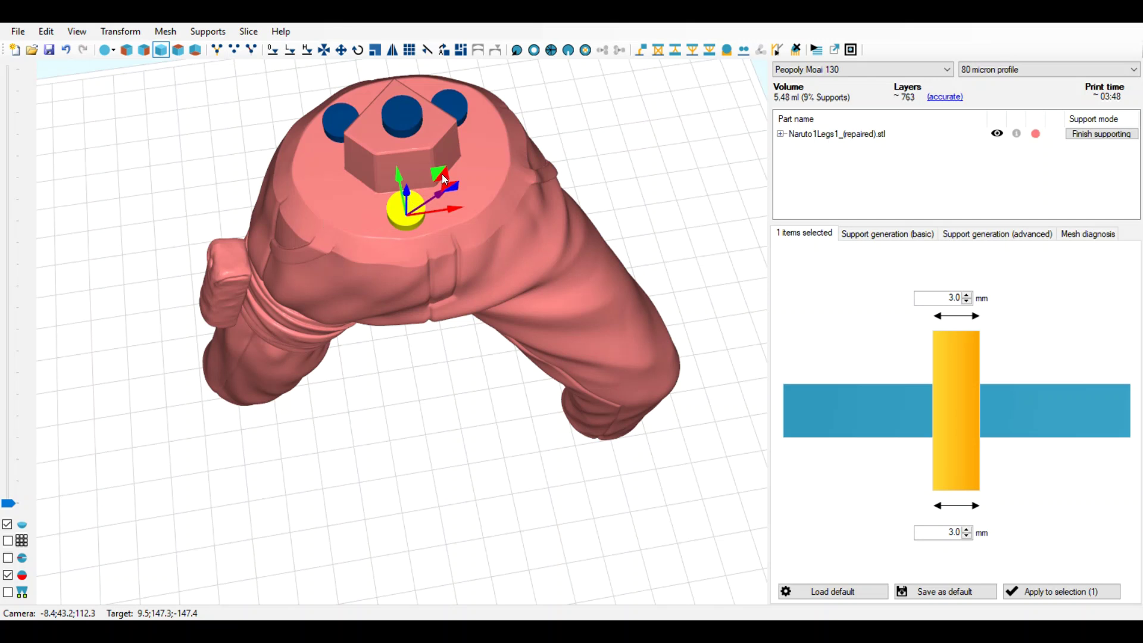
drag(445, 179, 462, 193)
click(661, 162)
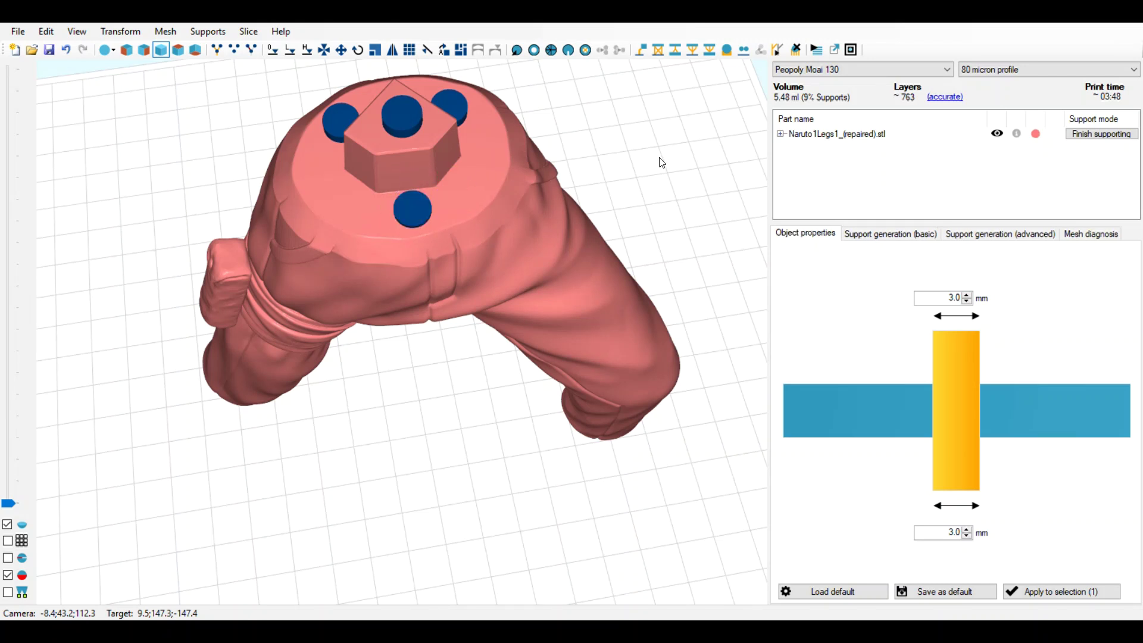
Step: Open the basic support generation settings
drag(661, 169, 669, 169)
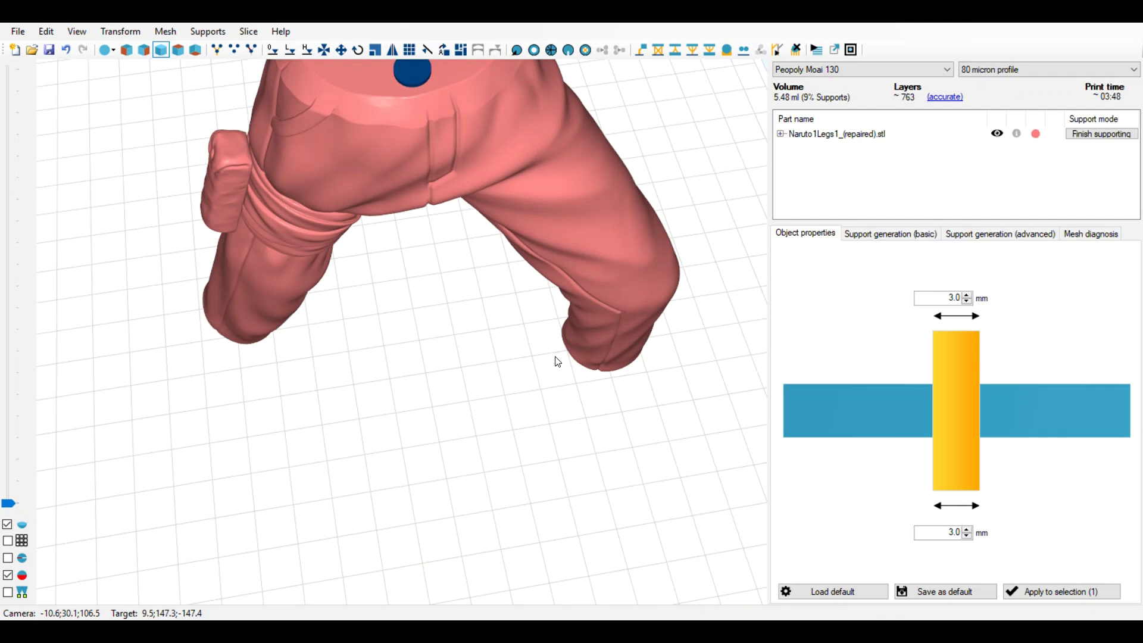
scroll(556, 360, down, 4)
scroll(428, 424, up, 6)
scroll(430, 424, up, 1)
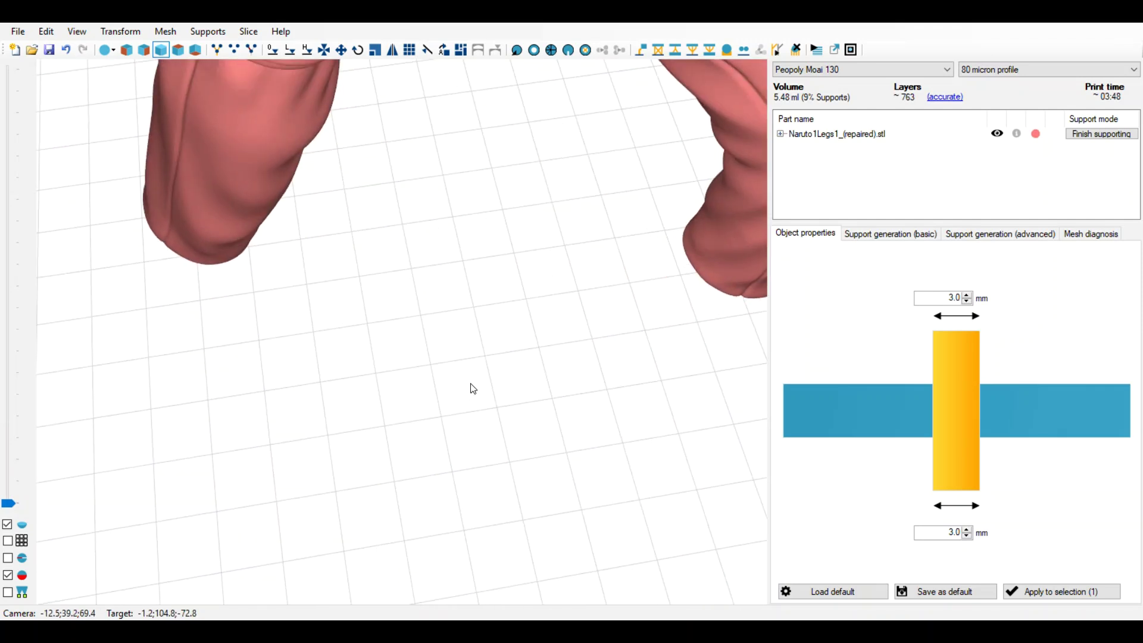
click(907, 235)
scroll(671, 281, down, 8)
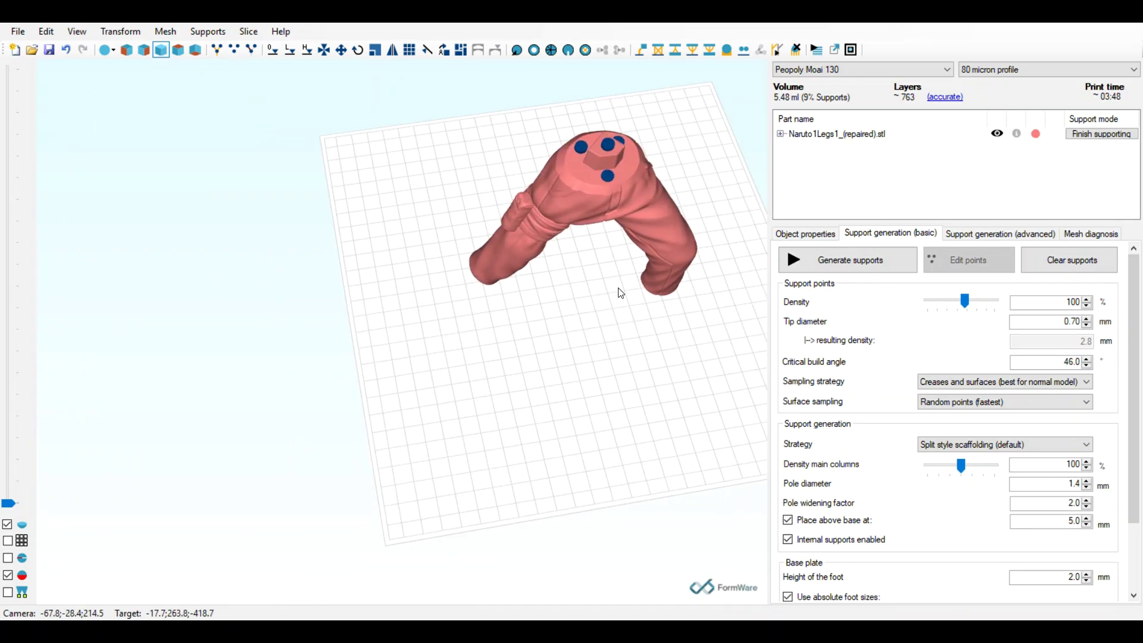
Step: Cut the displayed model down to about 13 mm height to examine the holes inside both leg ends, and restore the full height
drag(8, 503, 12, 410)
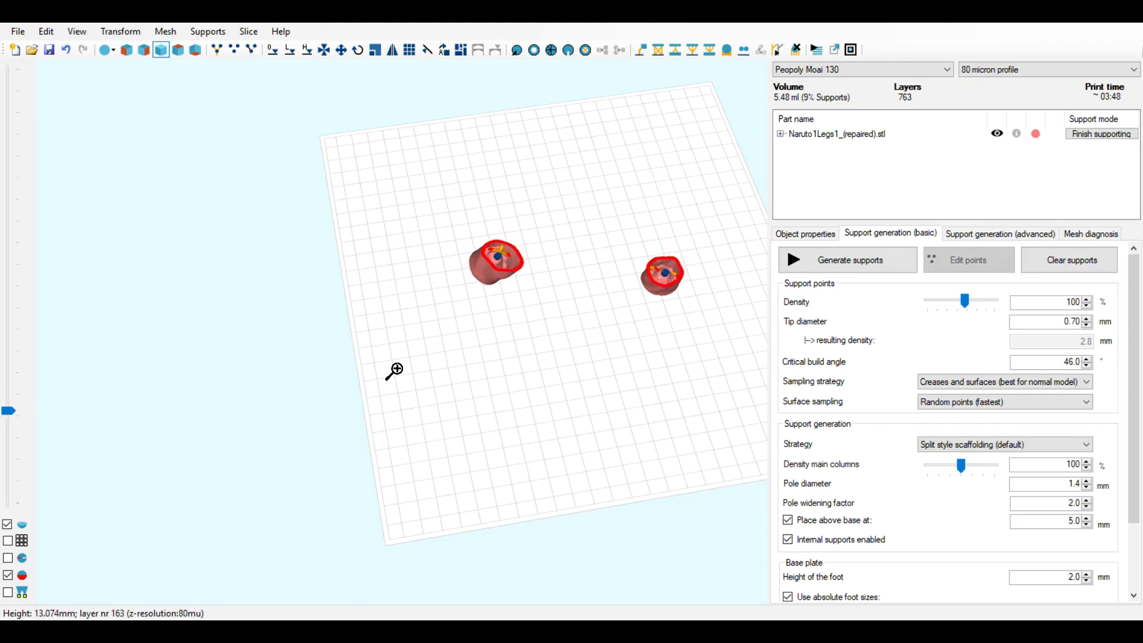
scroll(395, 371, up, 5)
middle_drag(532, 340, 396, 433)
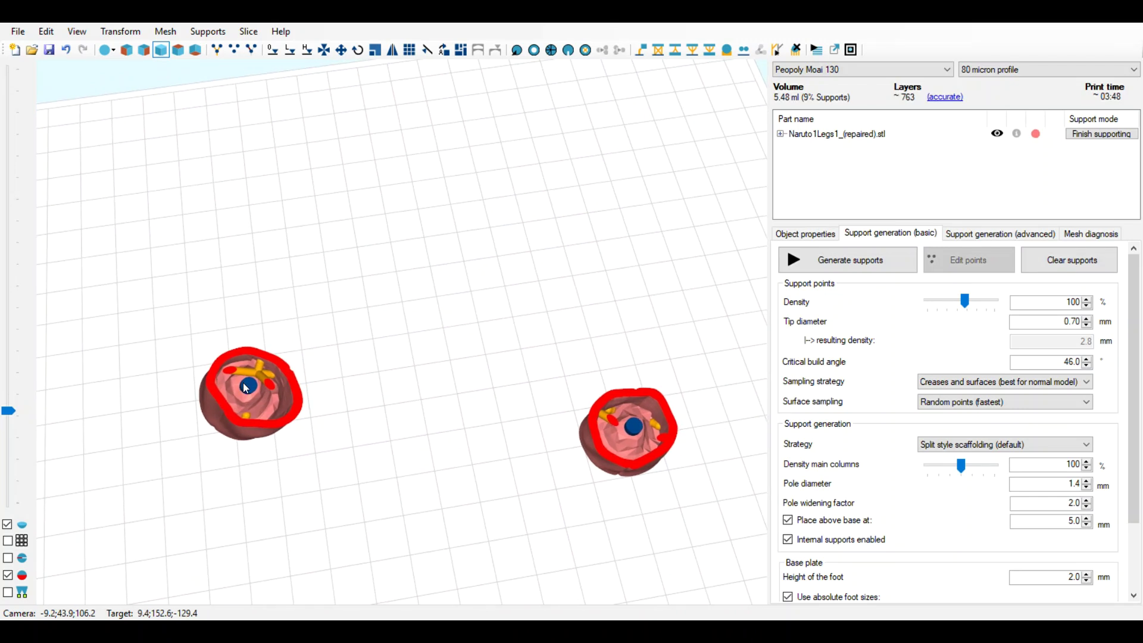
drag(8, 411, 123, 51)
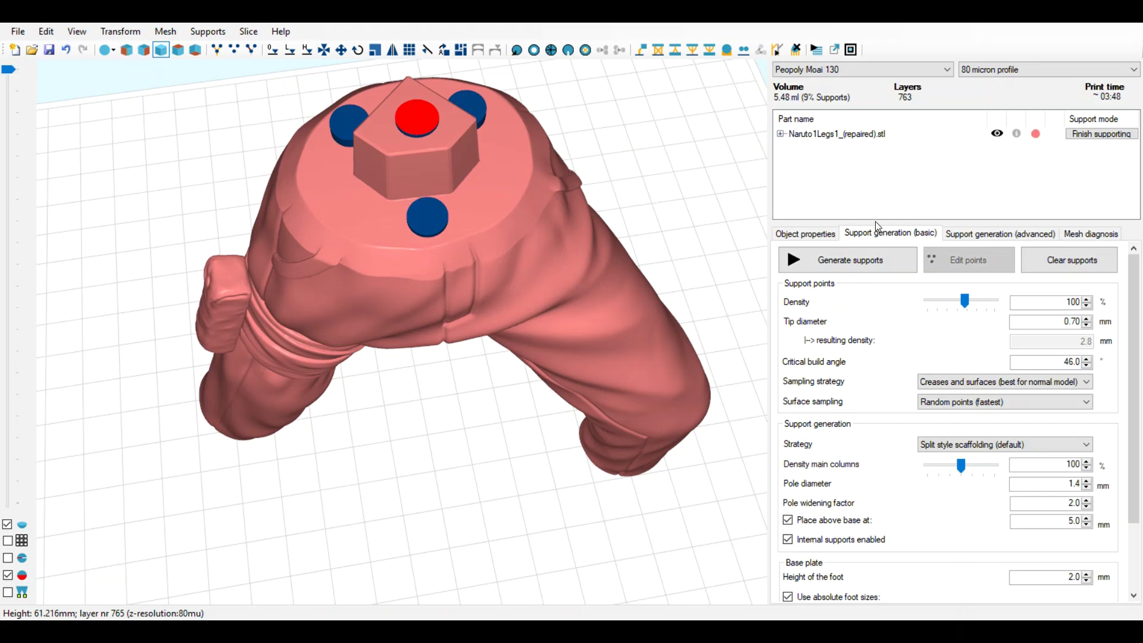
Step: Set the support point sampling strategy to Surfaces only
right_drag(732, 279, 728, 282)
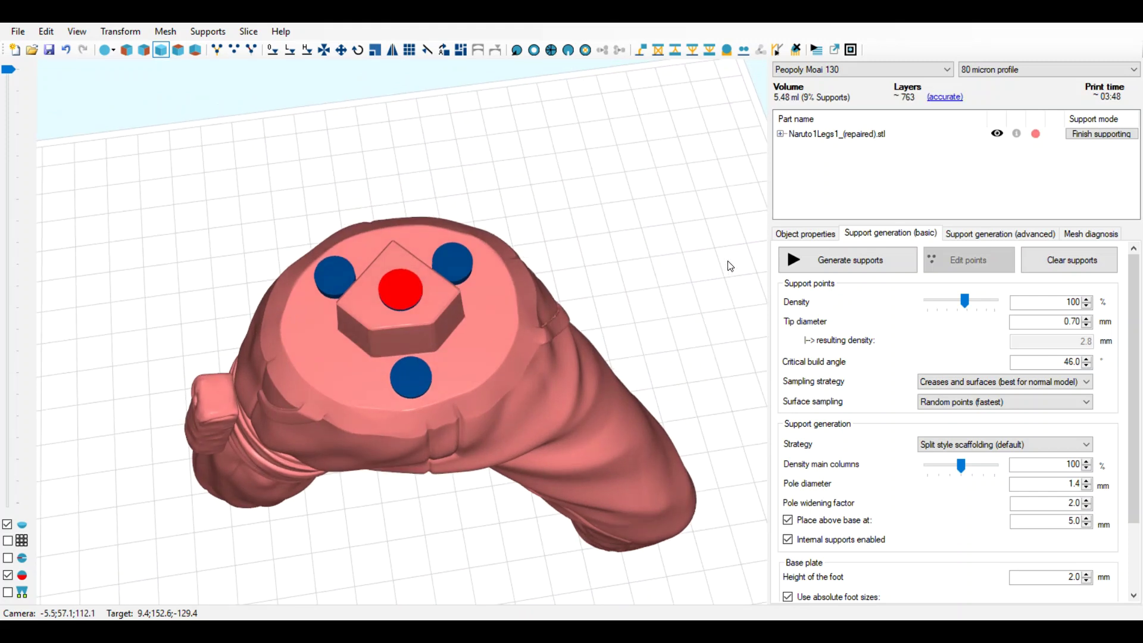
drag(1135, 489, 1135, 443)
scroll(1130, 366, down, 2)
scroll(1137, 363, up, 2)
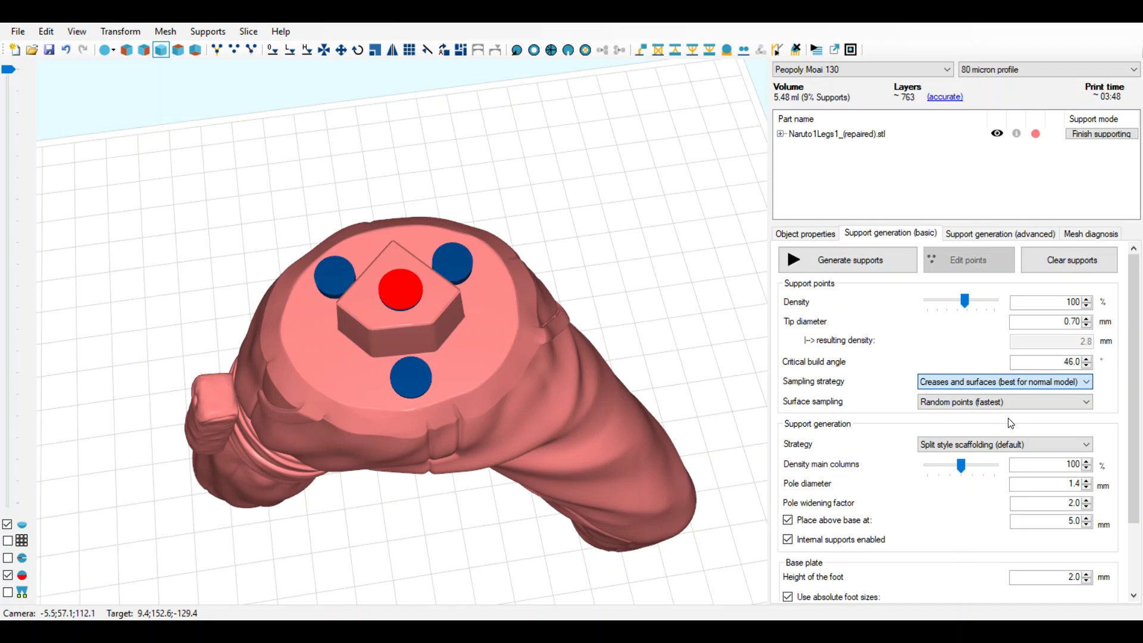
key(Down)
key(Tab)
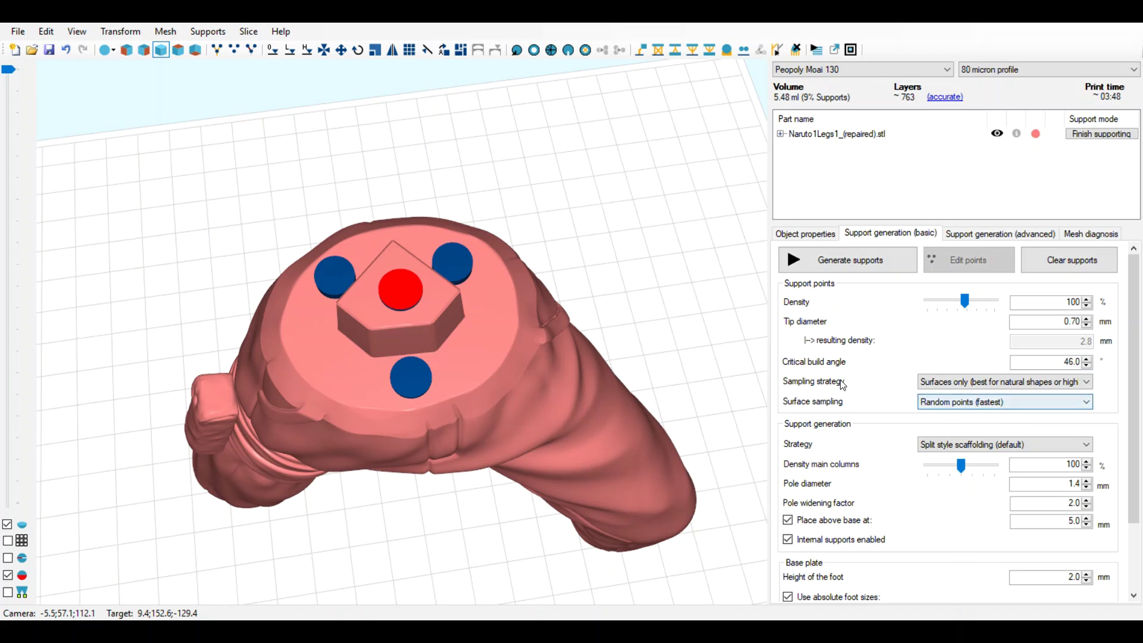
Step: Set the surface sampling to Grid in X & Y direction and the support generation strategy to Lattice support
right_drag(743, 338, 751, 331)
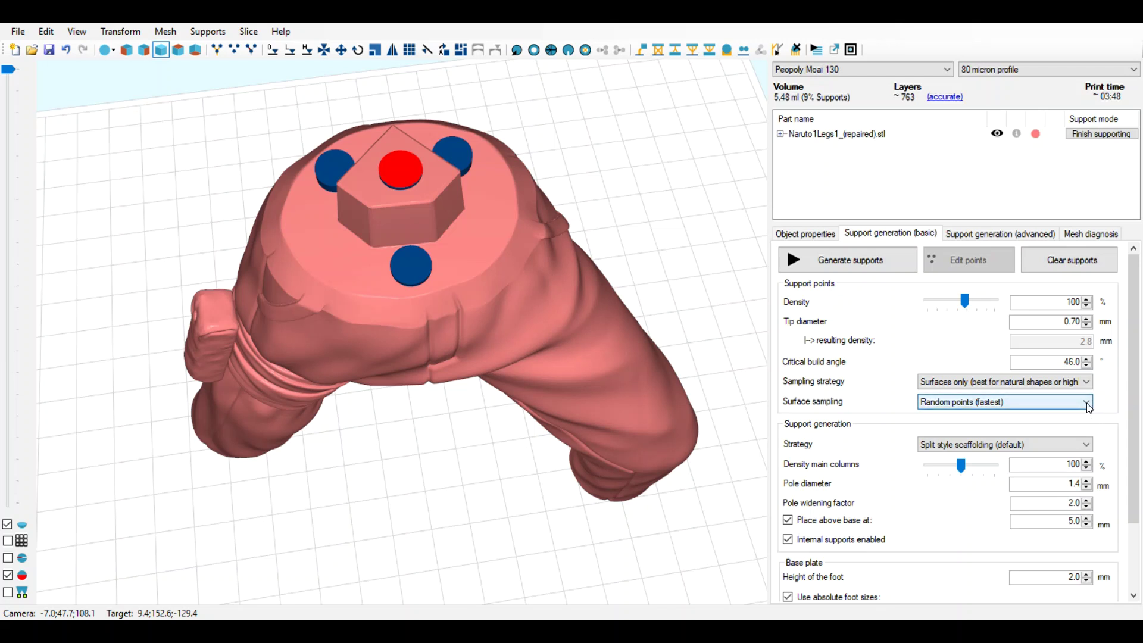
scroll(739, 441, up, 3)
scroll(733, 439, down, 4)
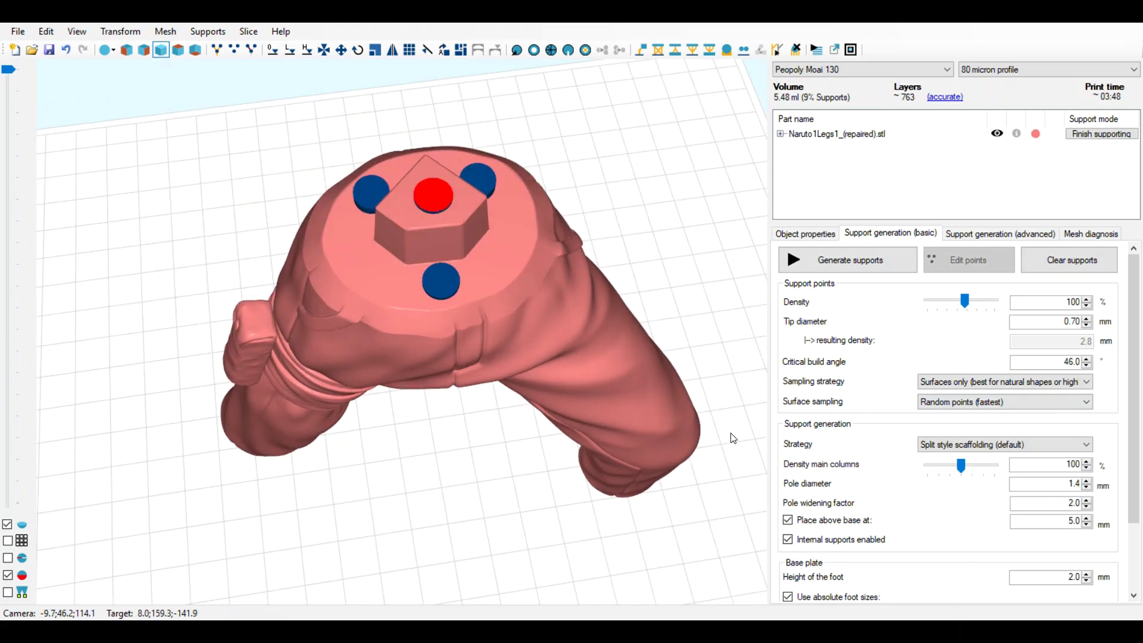
middle_drag(733, 439, 682, 430)
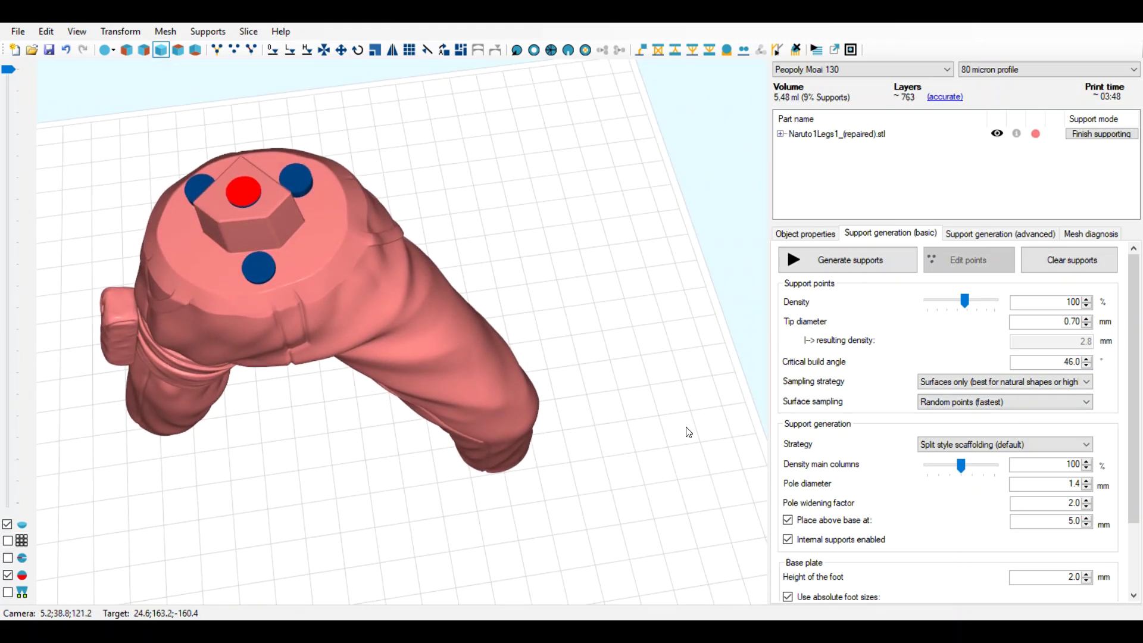
middle_drag(689, 433, 723, 442)
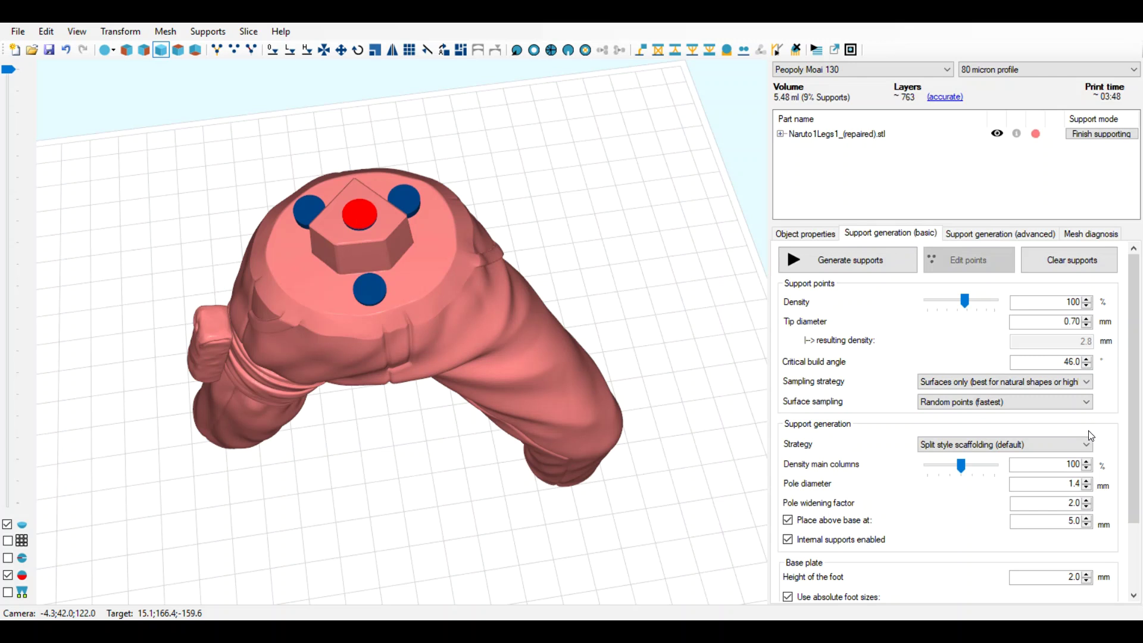
drag(1134, 402, 1135, 421)
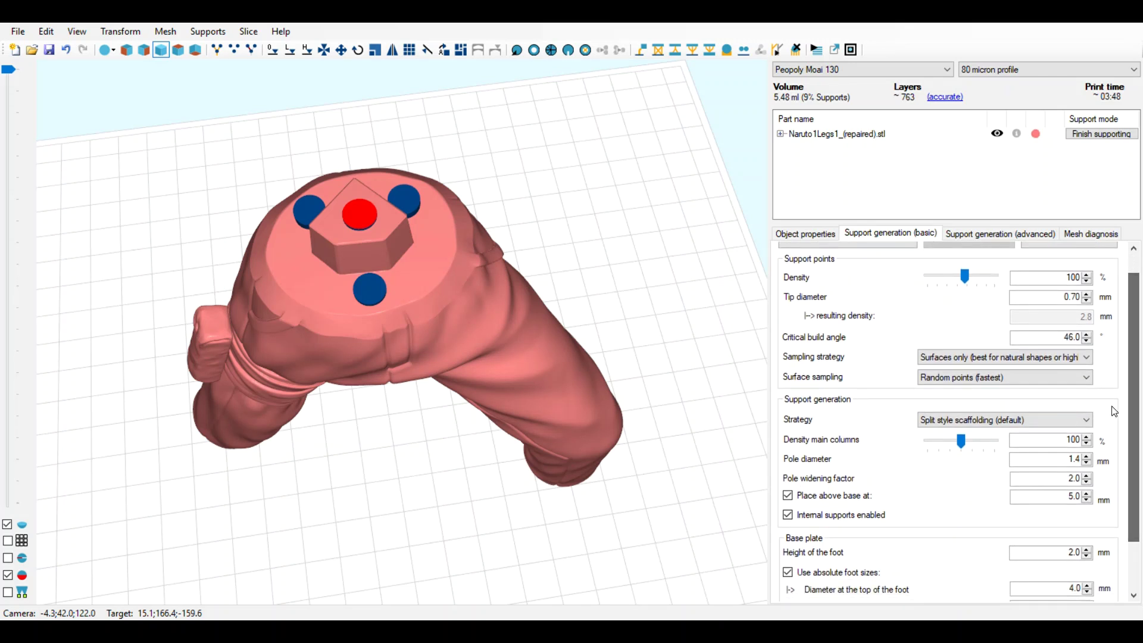
click(948, 406)
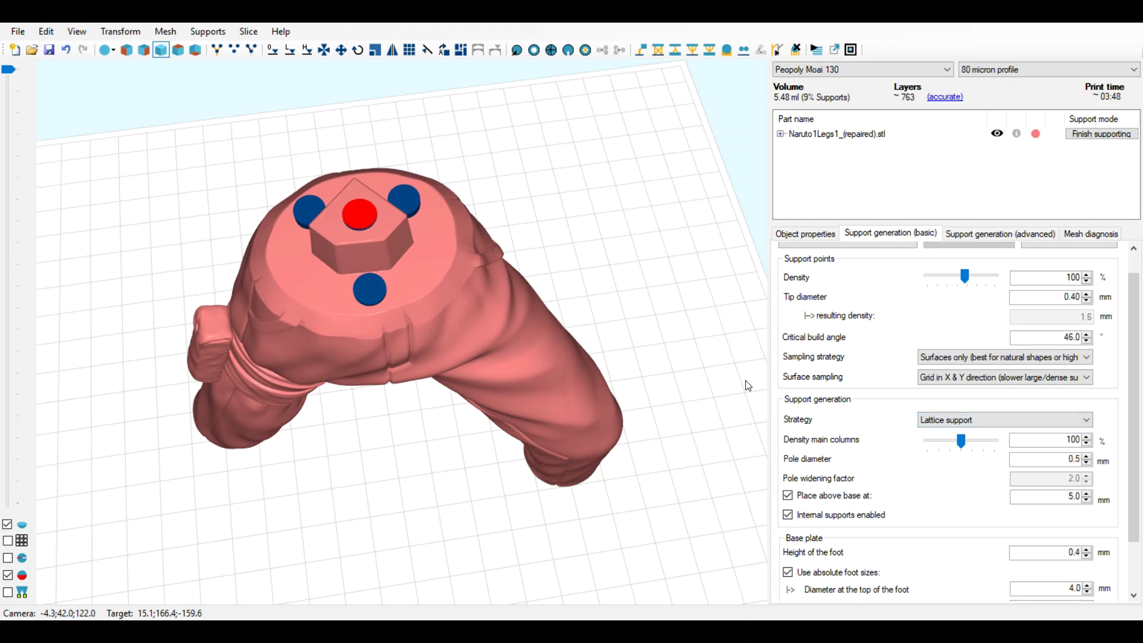
Step: Generate lattice supports for the legs model
mouse_move(747, 381)
mouse_down()
mouse_move(743, 371)
mouse_move(765, 375)
mouse_up()
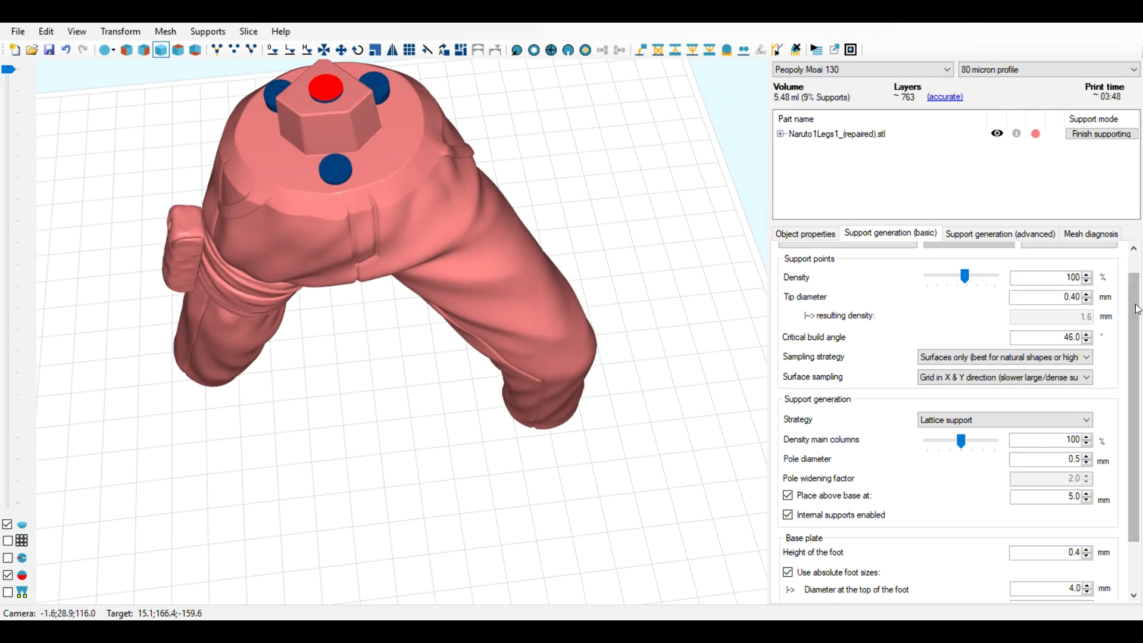
scroll(887, 296, up, 1)
click(914, 260)
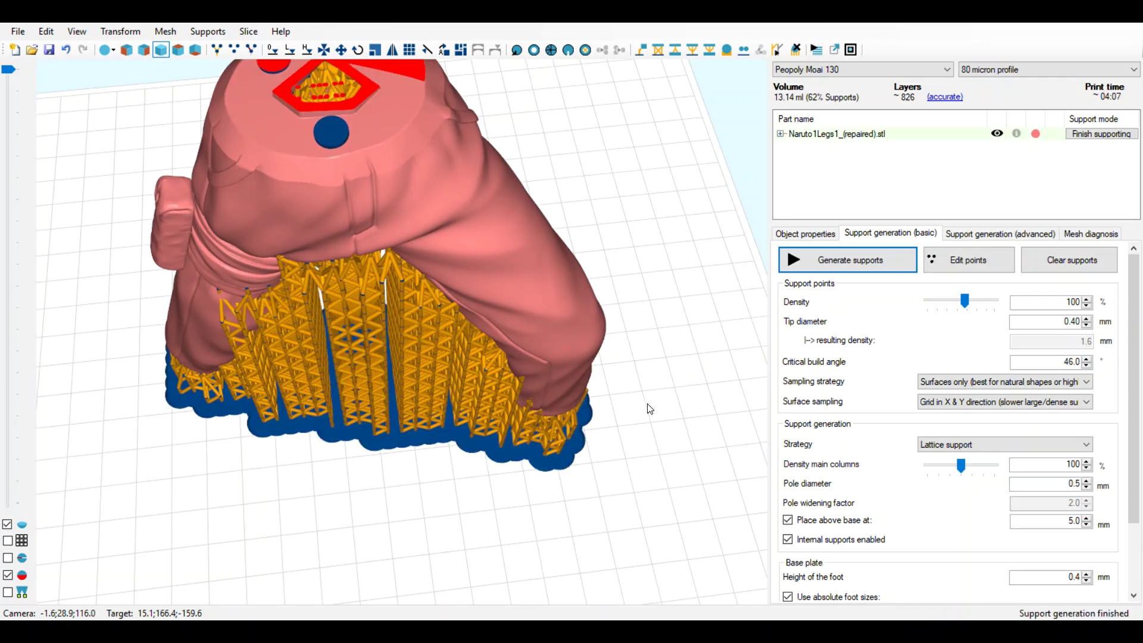
Step: Disable internal supports and rebuild the lattice supports from the existing support points
middle_drag(671, 451, 653, 399)
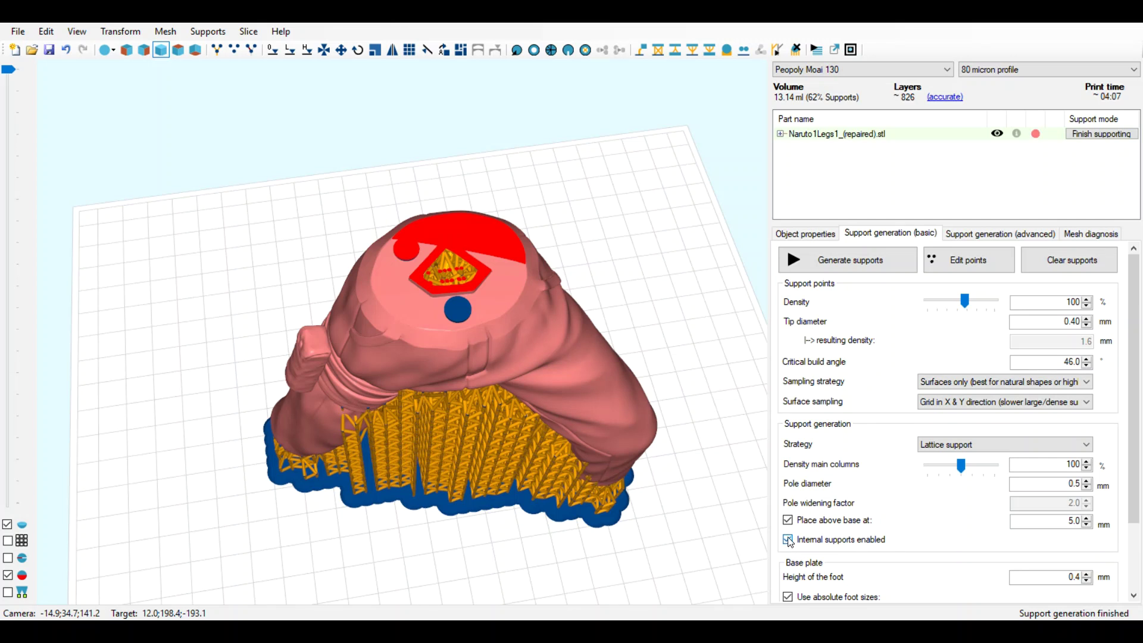
click(952, 265)
click(956, 268)
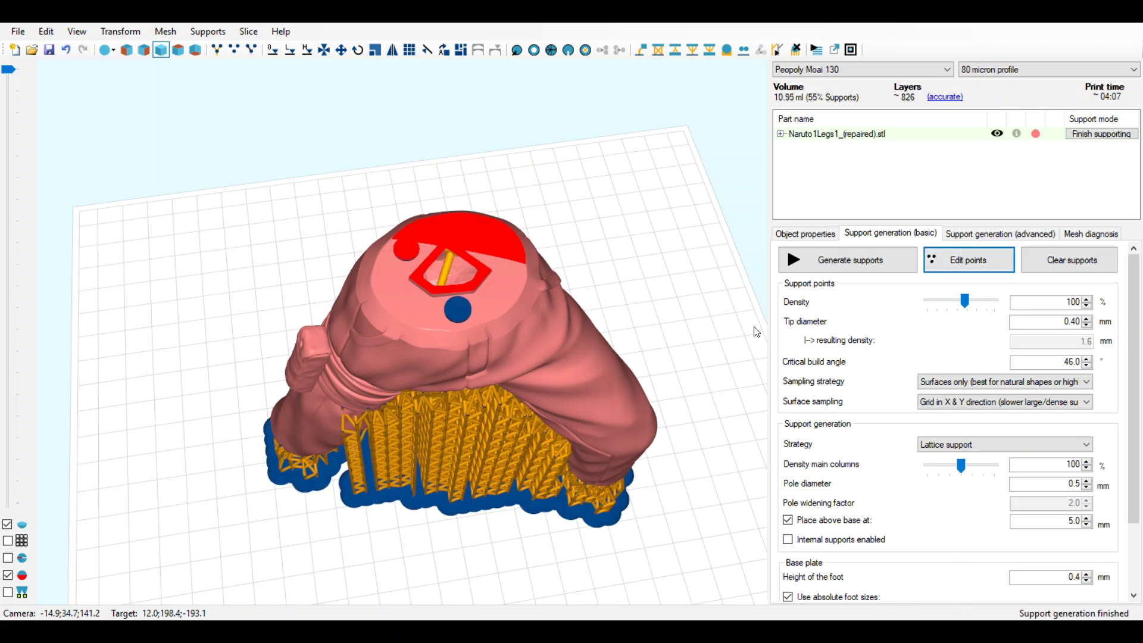
Step: Change the strategy to Single supports only and rebuild the supports from the existing support points
middle_drag(729, 330, 728, 313)
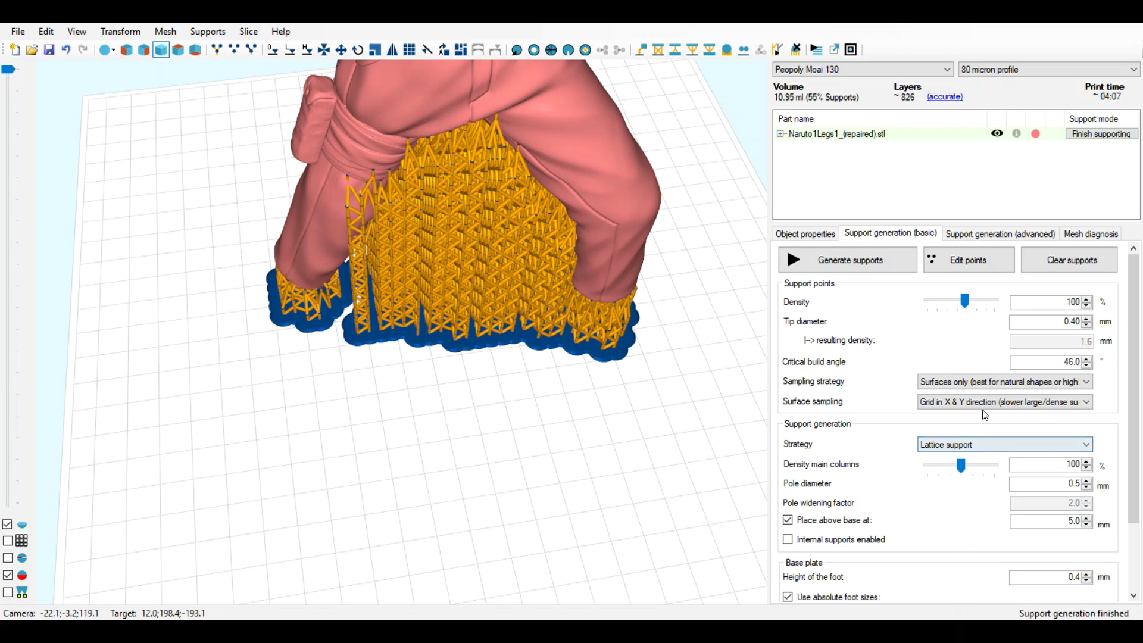
scroll(981, 444, down, 1)
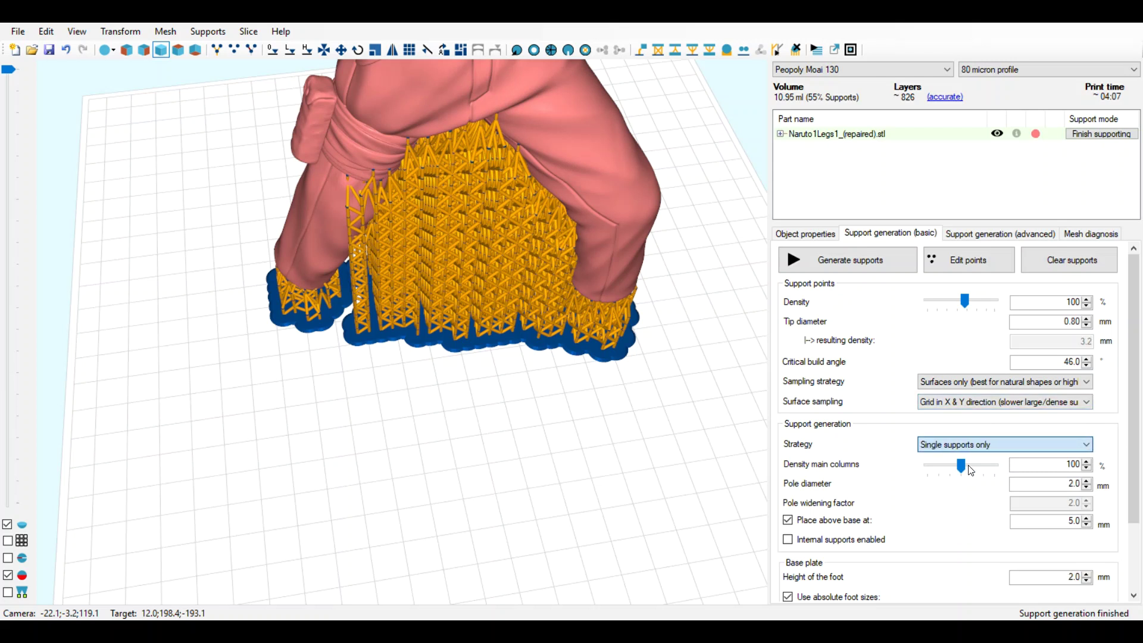
click(934, 262)
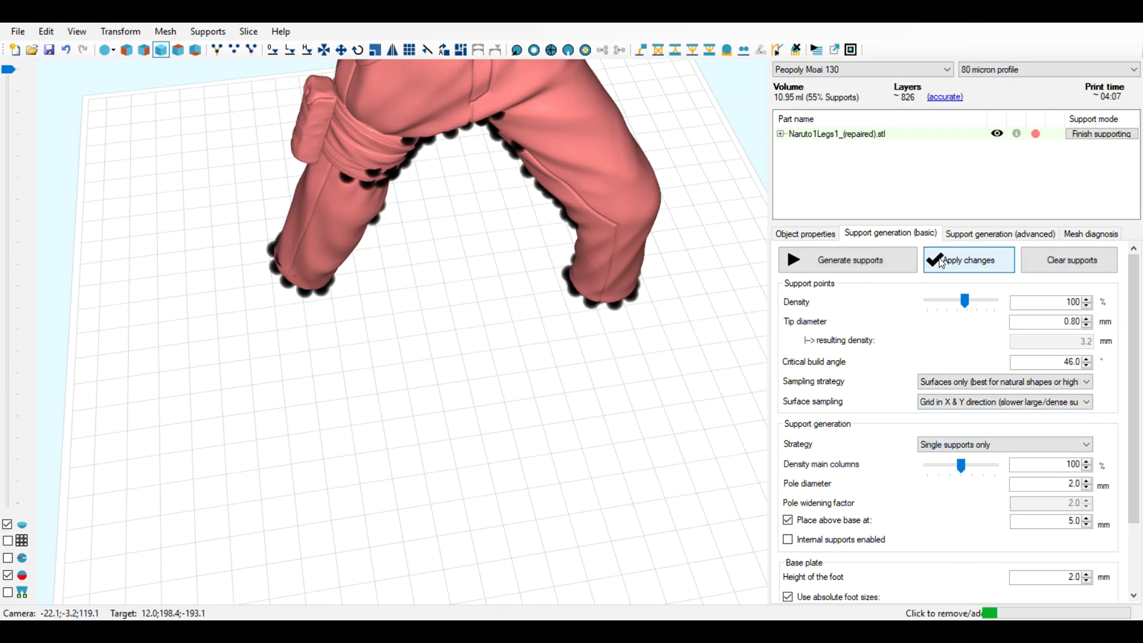
click(941, 265)
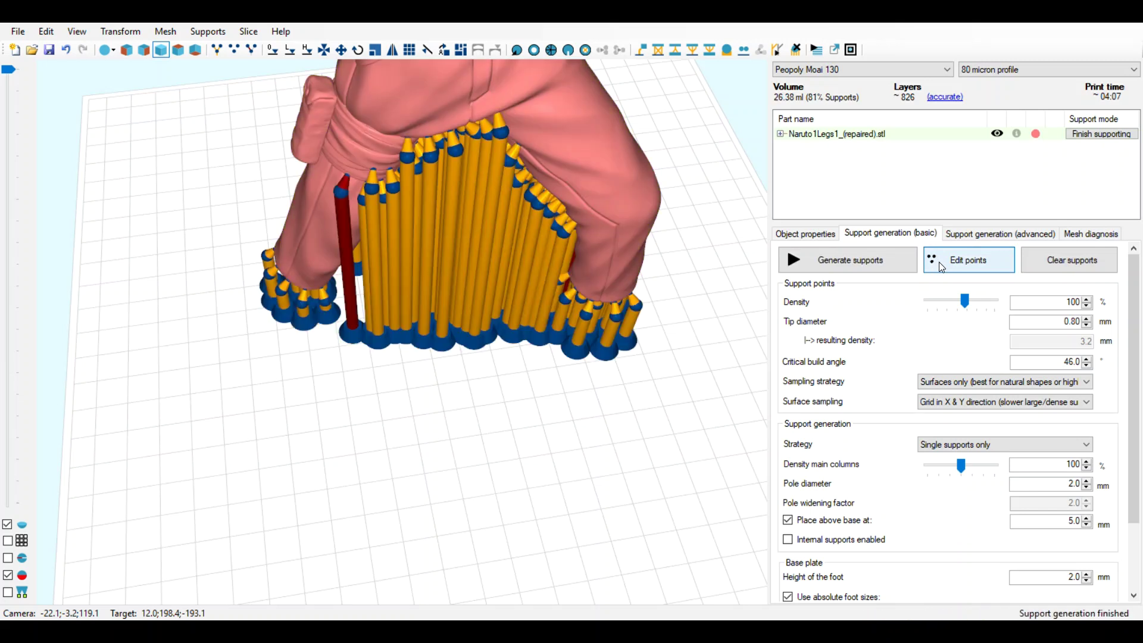
Step: Select the dark red single support beside the leg with the pouch and move its pole outward, away from the neighbouring supports
scroll(534, 420, up, 2)
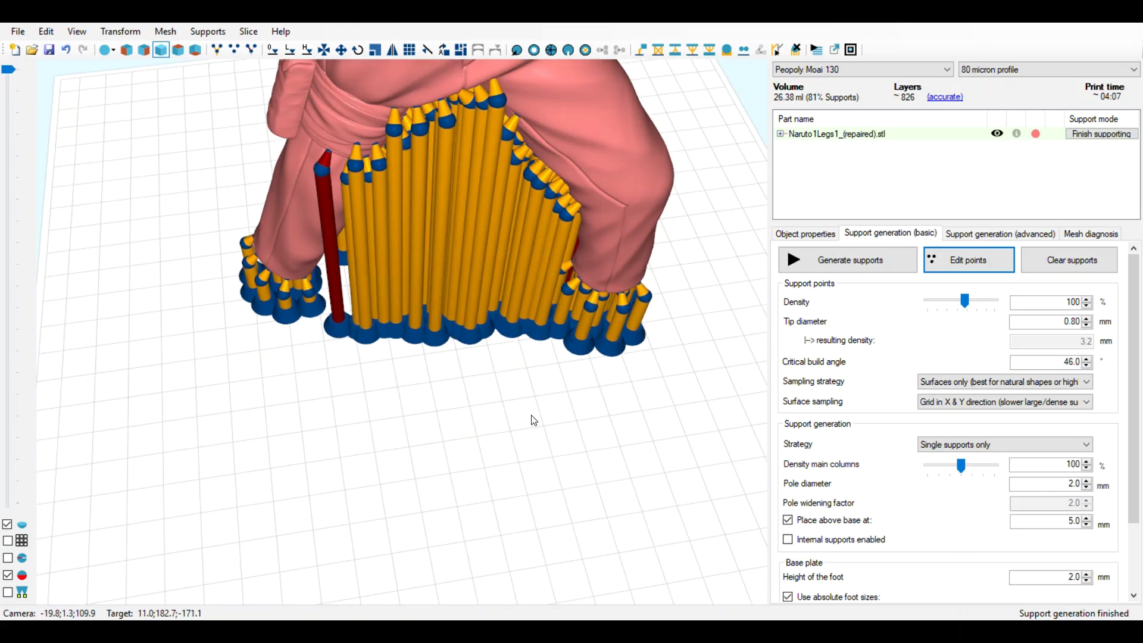
drag(305, 336, 320, 382)
click(787, 235)
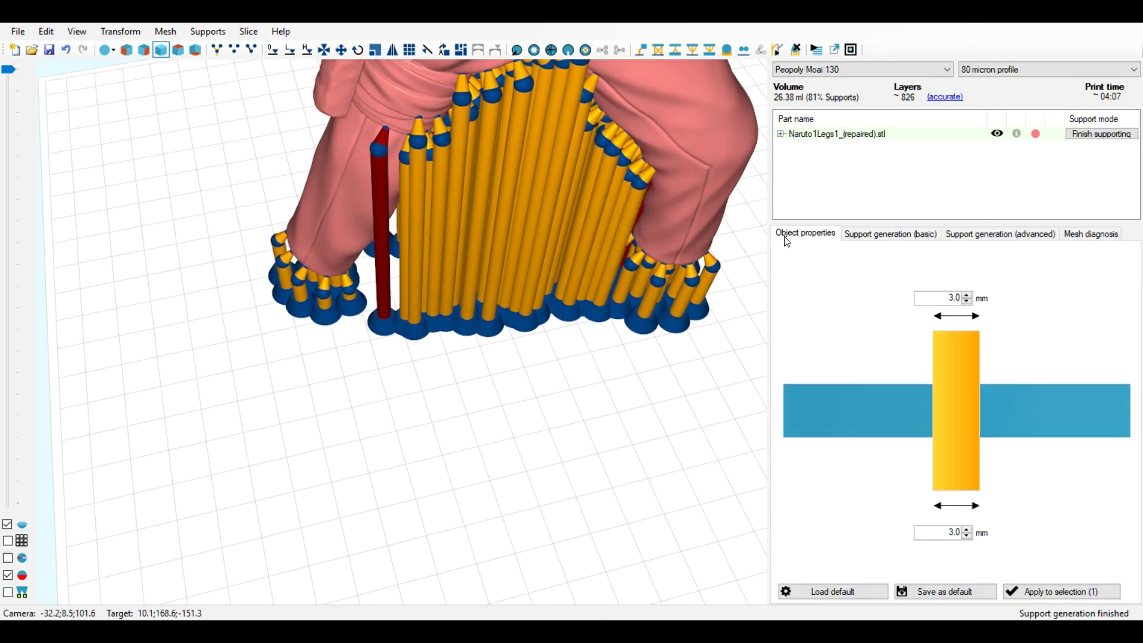
click(381, 233)
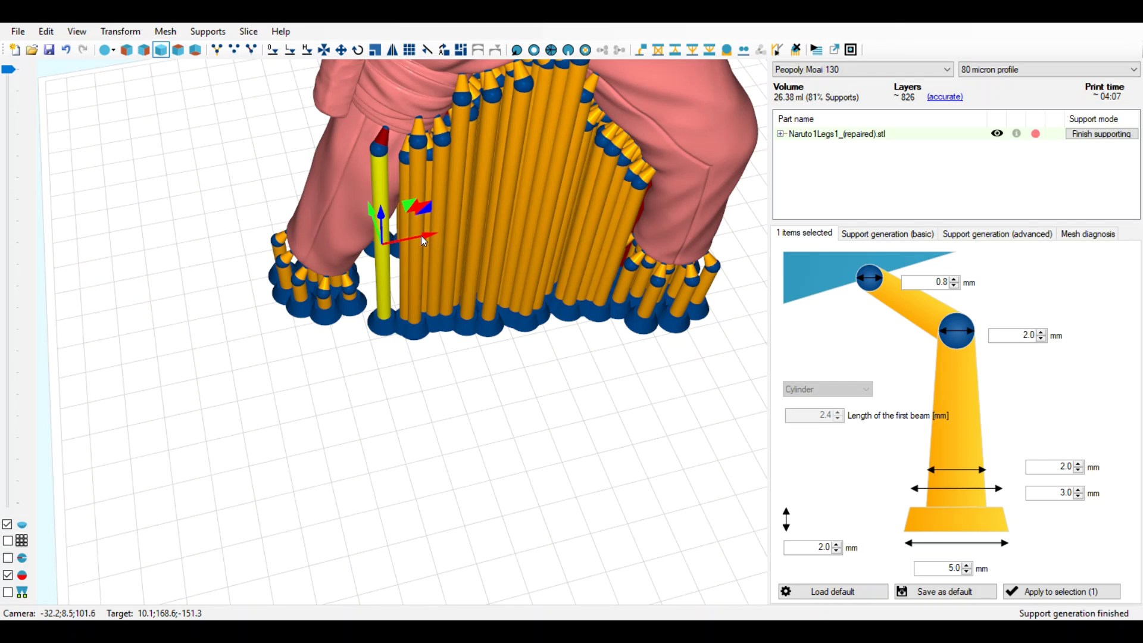
drag(409, 202, 398, 228)
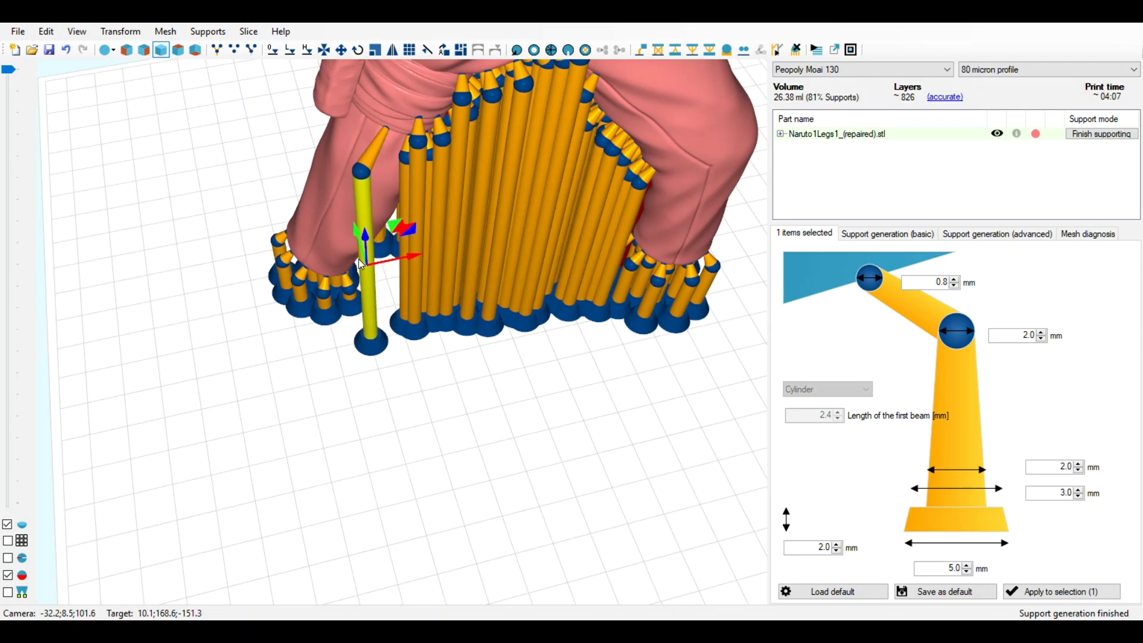
Step: Set the selected single support's tip diameter to 0.4 mm and its joint diameter to 1.4 mm
mouse_move(402, 381)
right_down()
mouse_move(435, 383)
mouse_move(422, 381)
right_up()
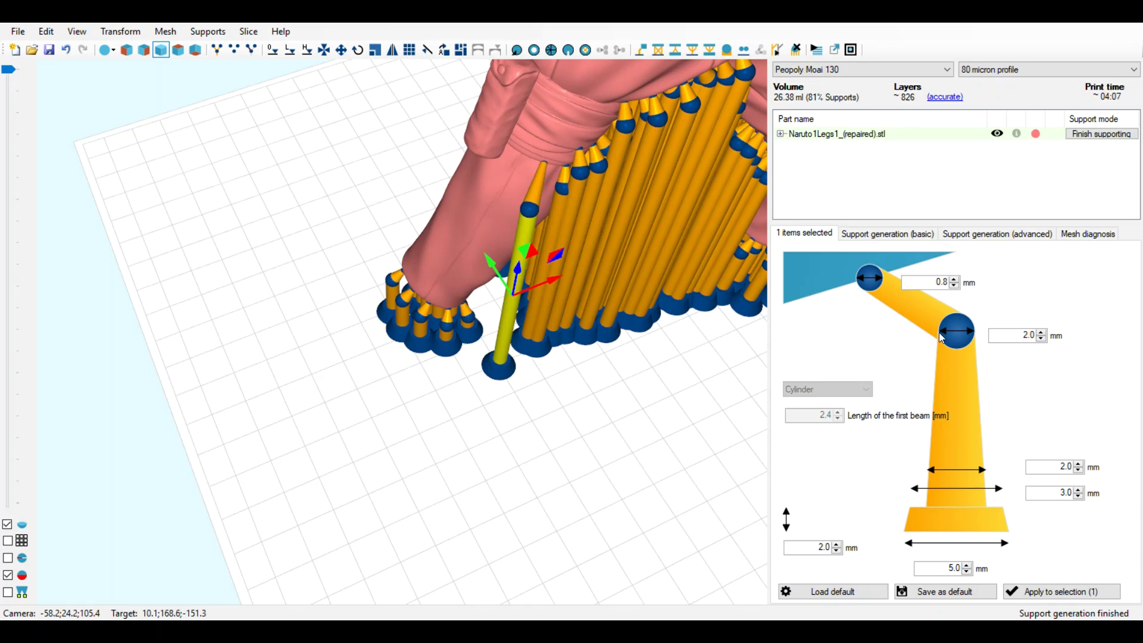
click(954, 286)
click(954, 286)
click(955, 286)
click(955, 286)
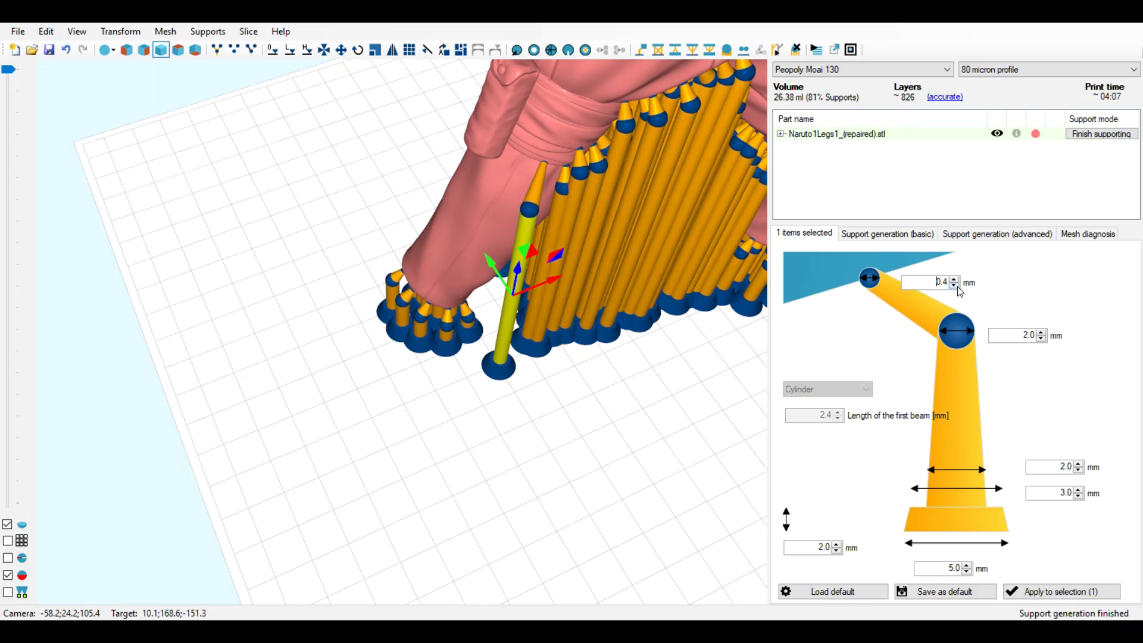
click(1045, 340)
click(1045, 340)
click(1046, 340)
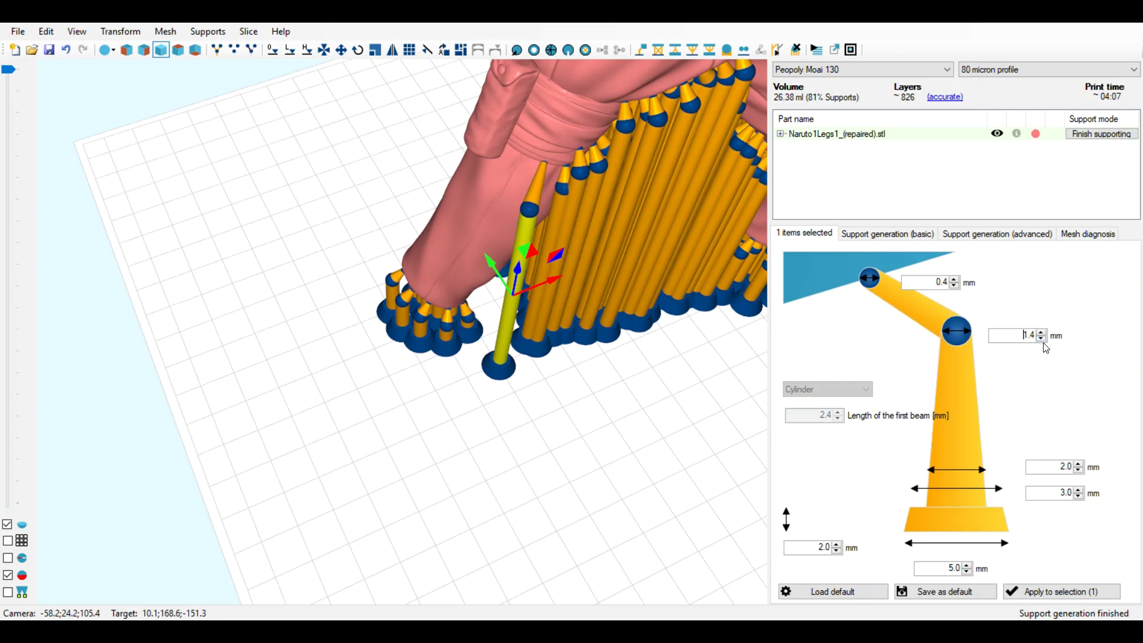
Step: Set the support's lower pole diameter to 0.1 mm, the widening diameter below it to 2.0 mm and foot height to 0.1 mm, and apply the dimensions
click(1082, 470)
click(1079, 497)
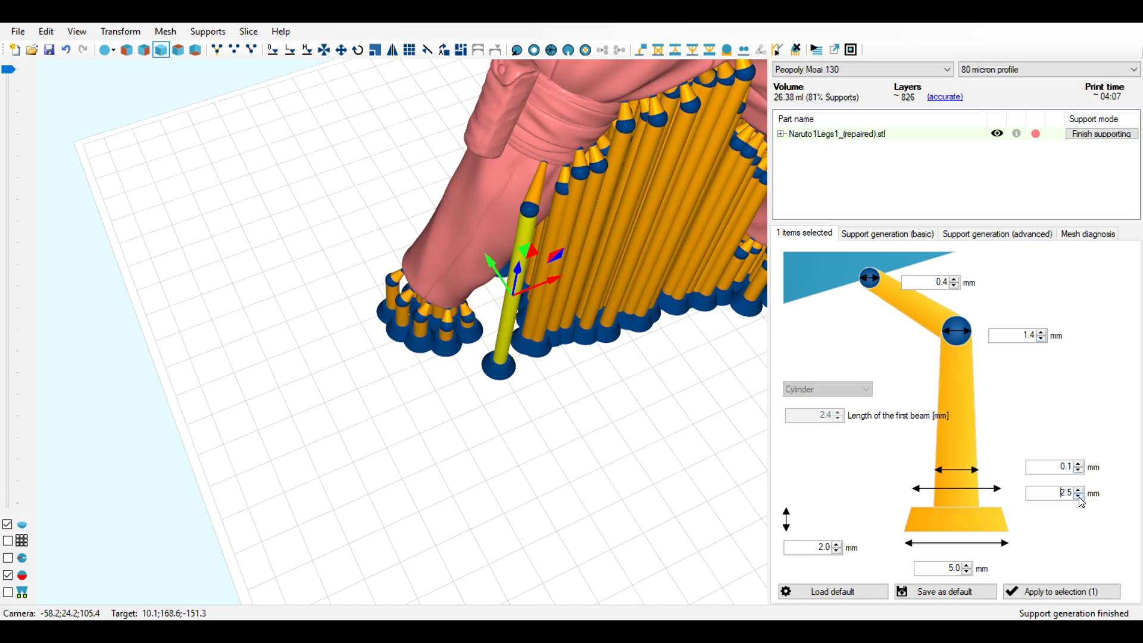
click(837, 551)
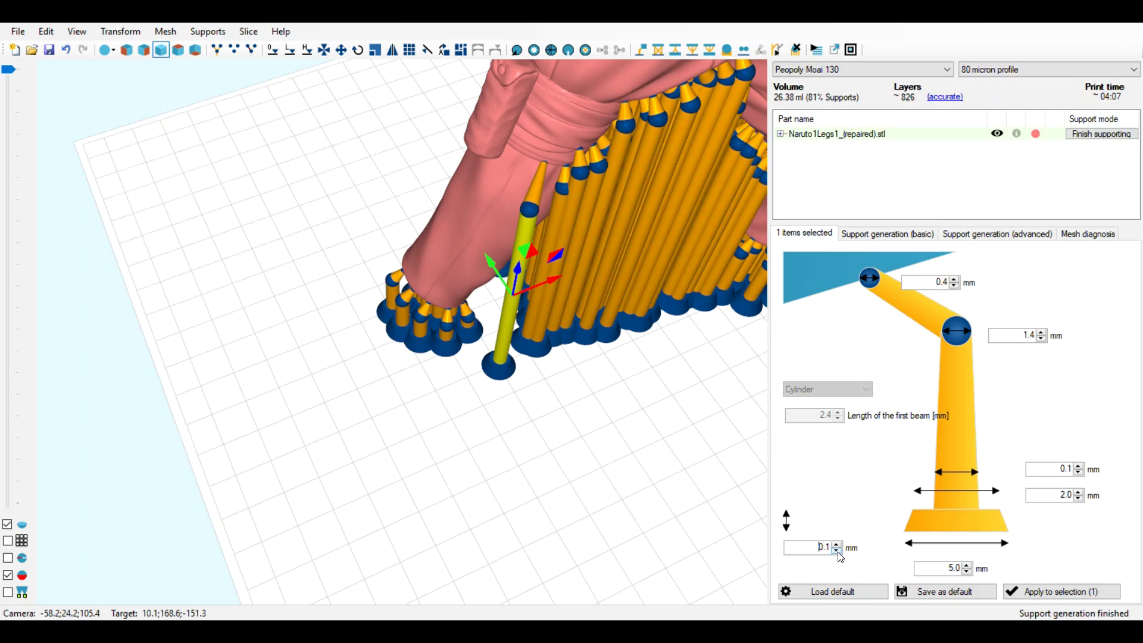
click(1028, 592)
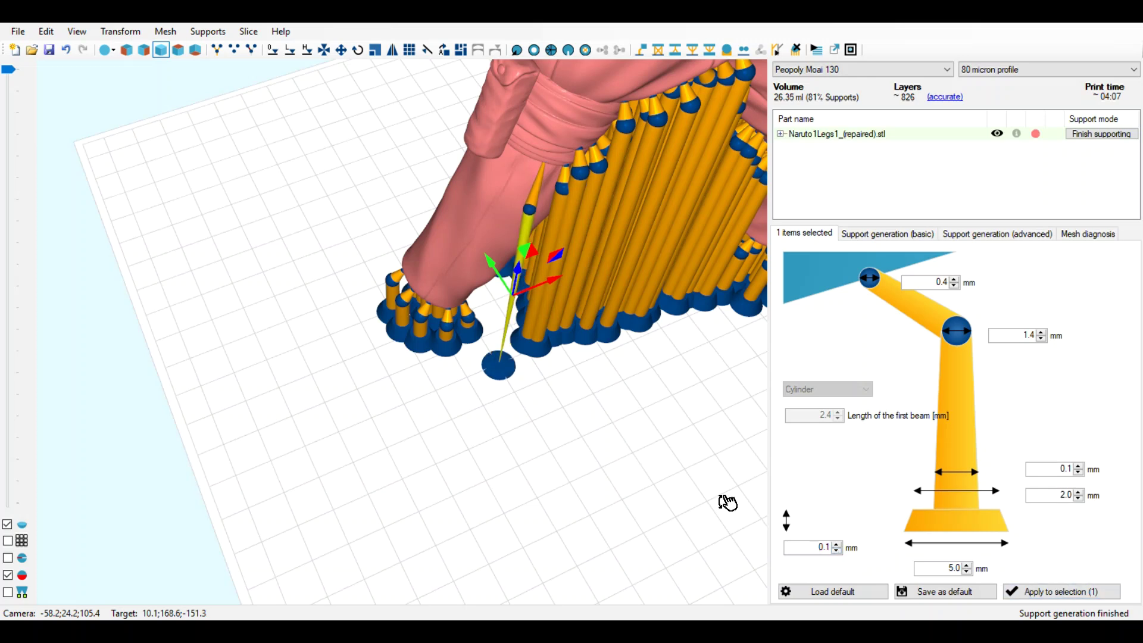
mouse_move(722, 503)
right_down()
mouse_move(701, 480)
mouse_move(715, 497)
right_up()
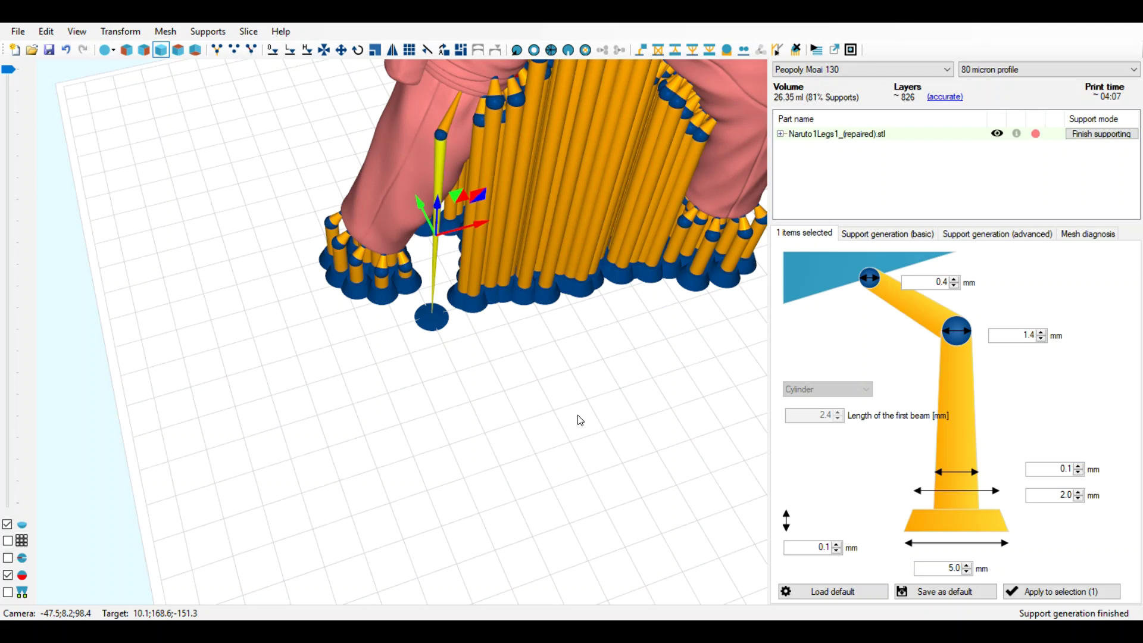
Step: Undo the dimension change and the outward pole move on the selected support
key(ctrl+z)
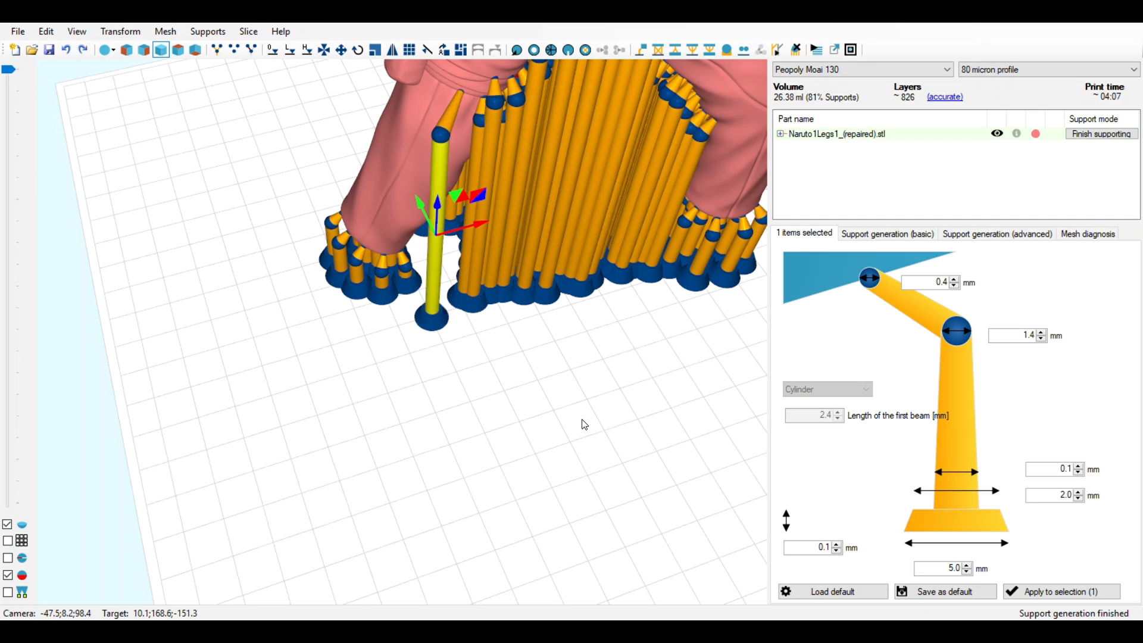
key(ctrl+z)
Step: Change the strategy to Split style scaffolding (default), with 0.70 mm tips and 1.4 mm poles, and rebuild the supports
click(914, 238)
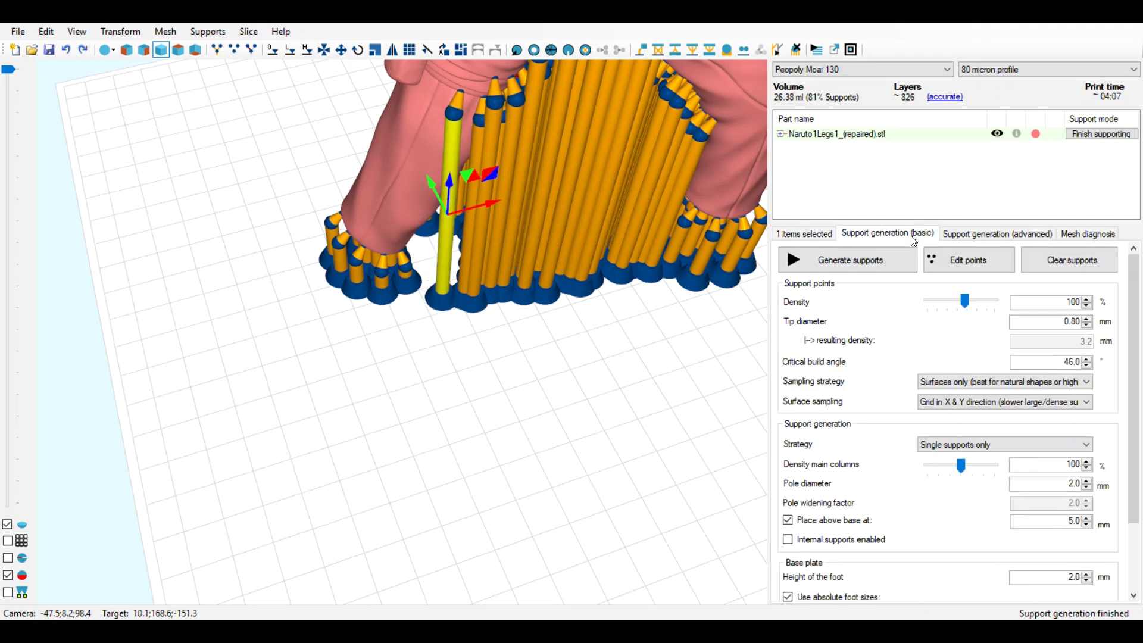
click(960, 459)
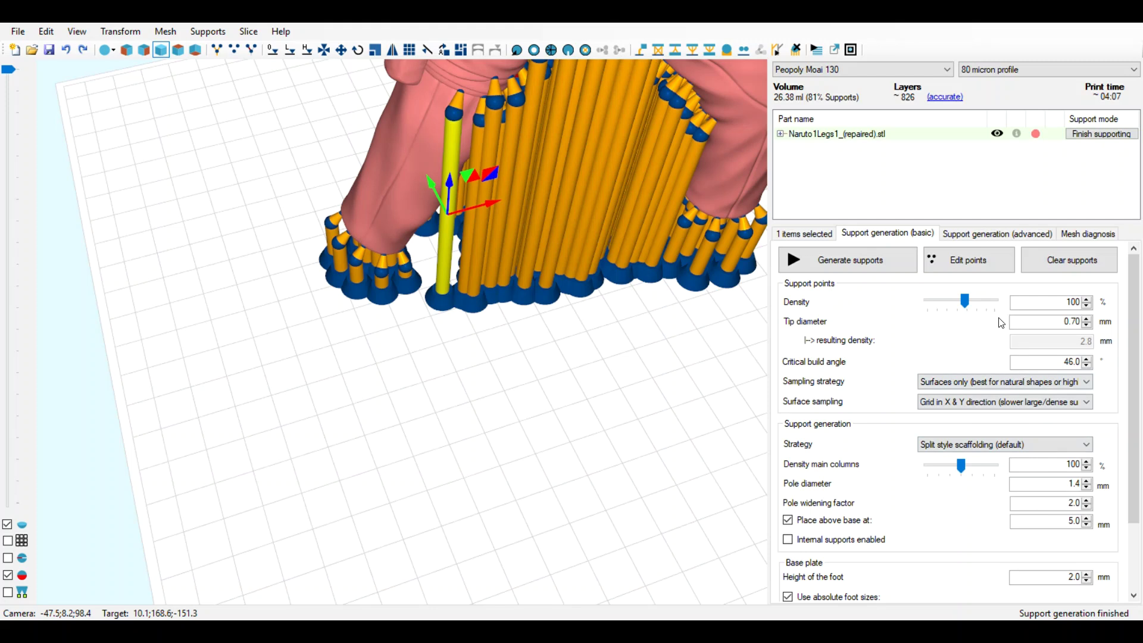
click(941, 264)
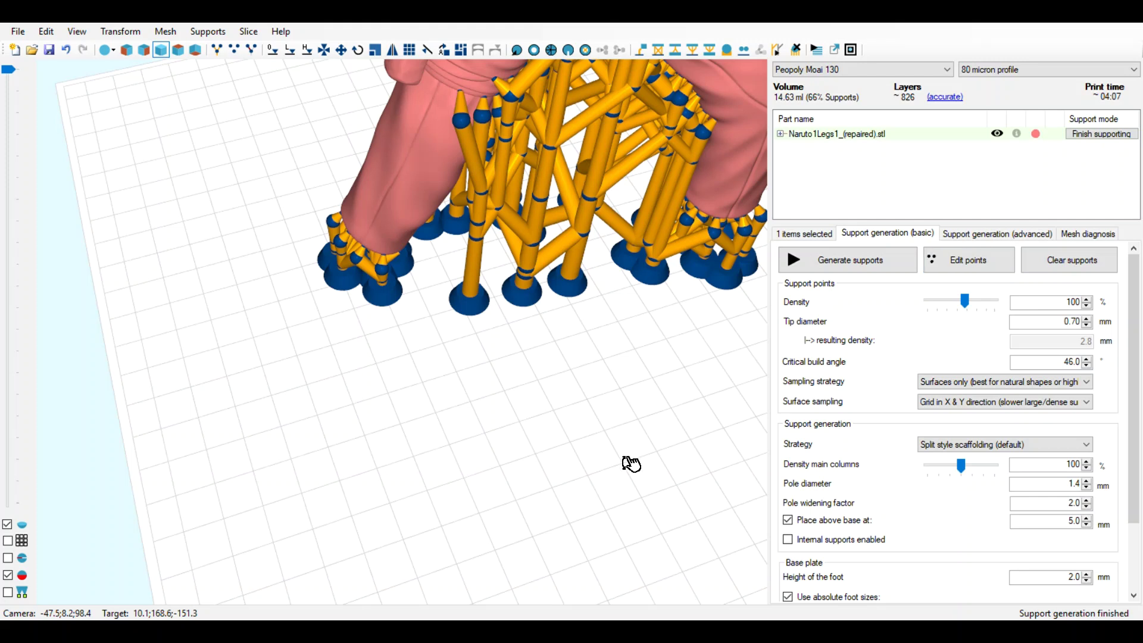
Step: Inspect the scaffolding under the legs and lower the section height to layer 0 to display the whole model
right_drag(631, 464, 641, 416)
middle_drag(643, 419, 608, 475)
right_drag(609, 475, 637, 306)
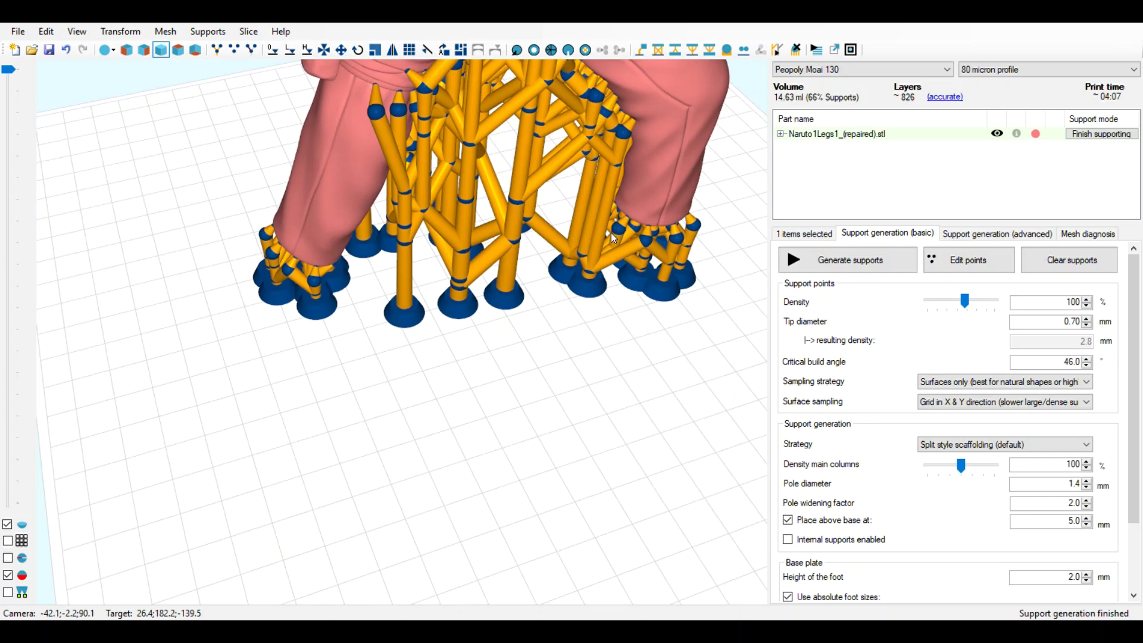
right_drag(623, 309, 614, 330)
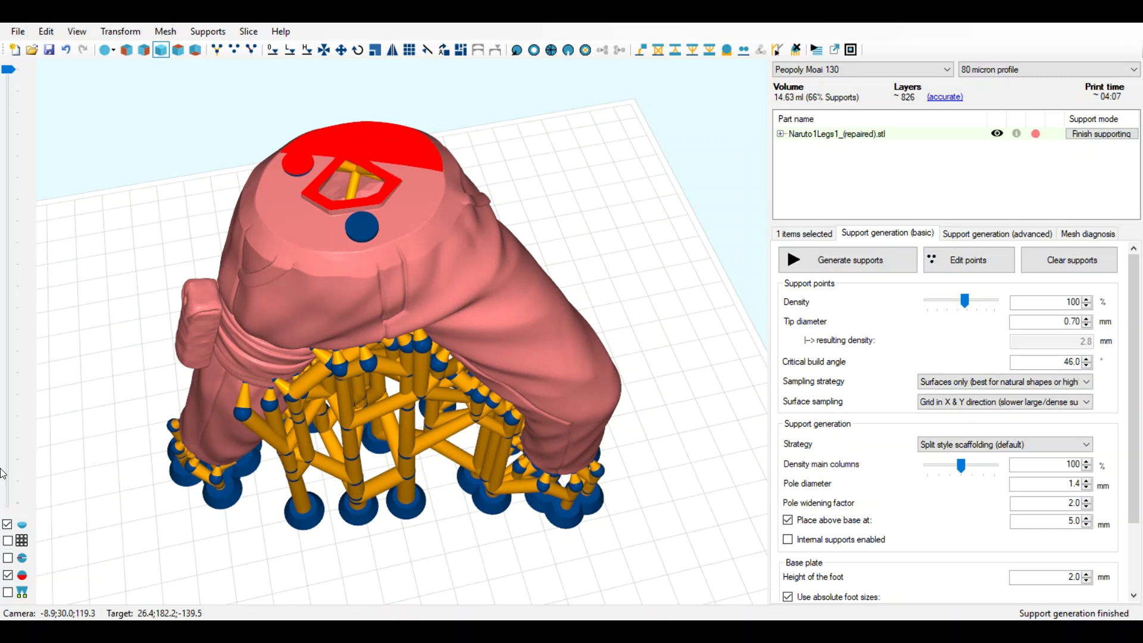
mouse_move(8, 69)
mouse_down()
mouse_move(23, 111)
mouse_move(33, 298)
mouse_move(28, 503)
mouse_up()
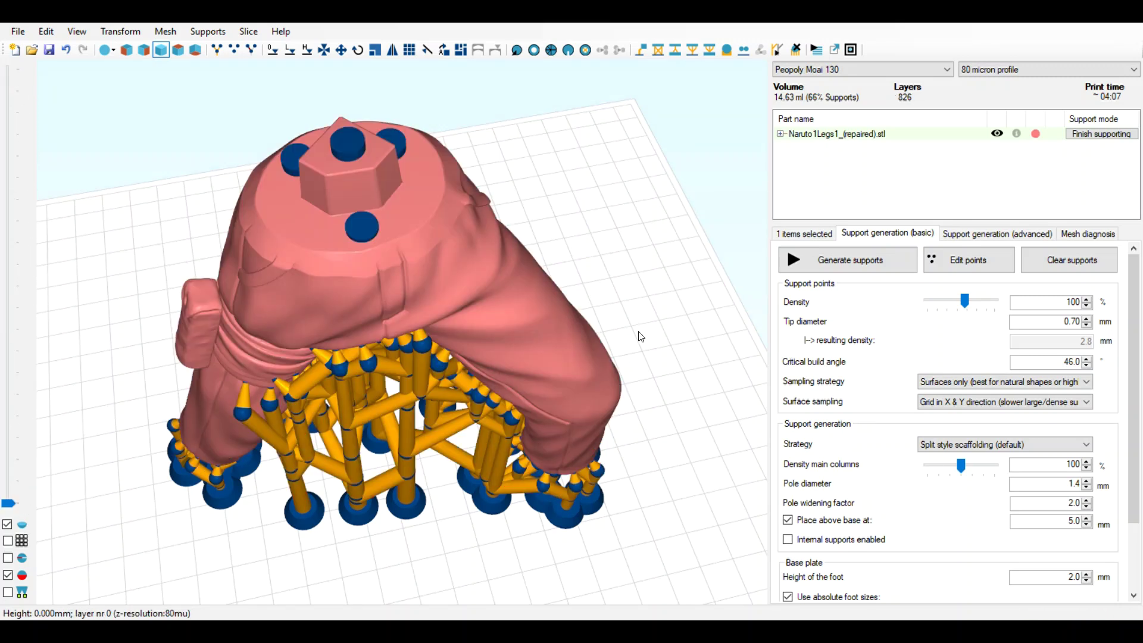
scroll(640, 337, down, 5)
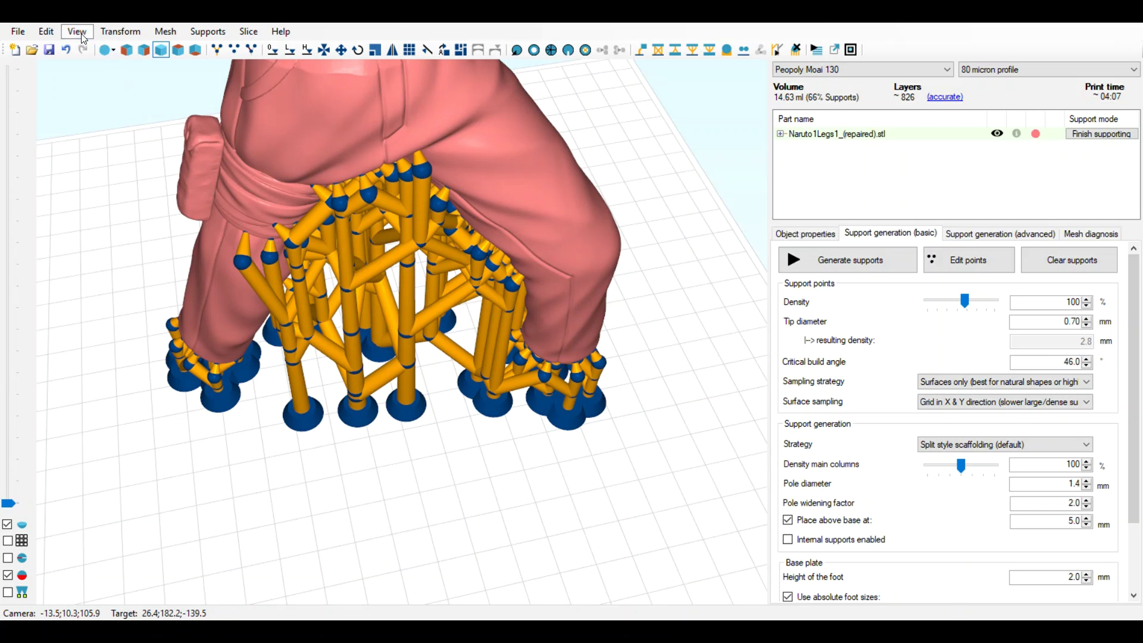
Step: Clear all generated supports from the legs model
click(95, 47)
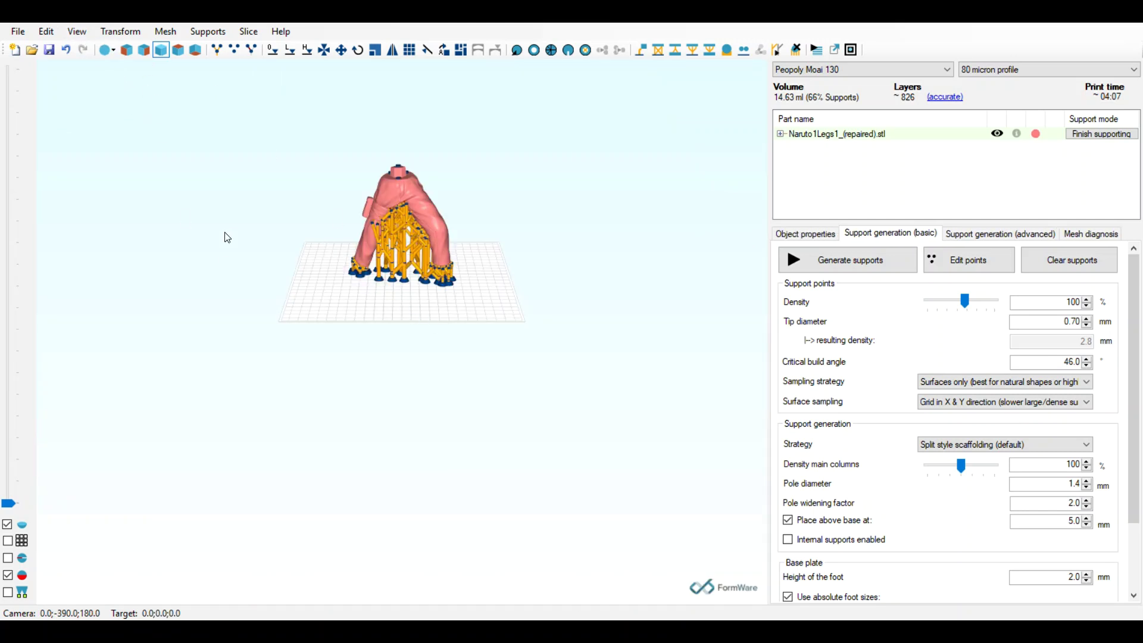
scroll(226, 237, up, 3)
click(91, 48)
scroll(474, 301, up, 5)
middle_drag(473, 258, 554, 467)
right_drag(553, 468, 527, 409)
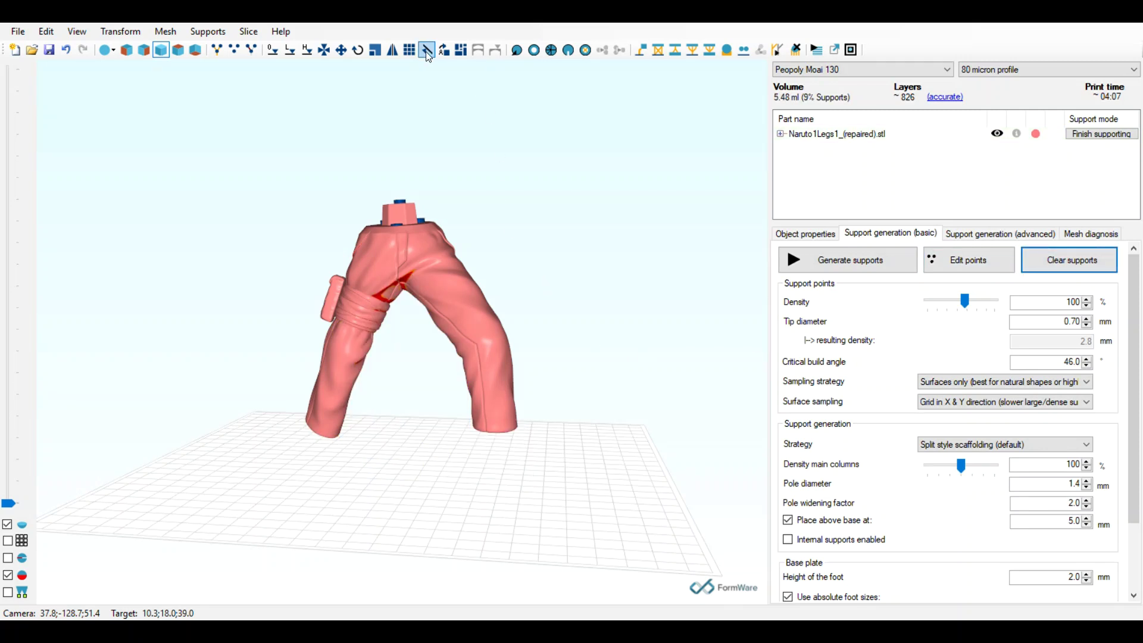
Step: Select the legs model and rotate it upside down so the waist peg faces the build plate
click(440, 250)
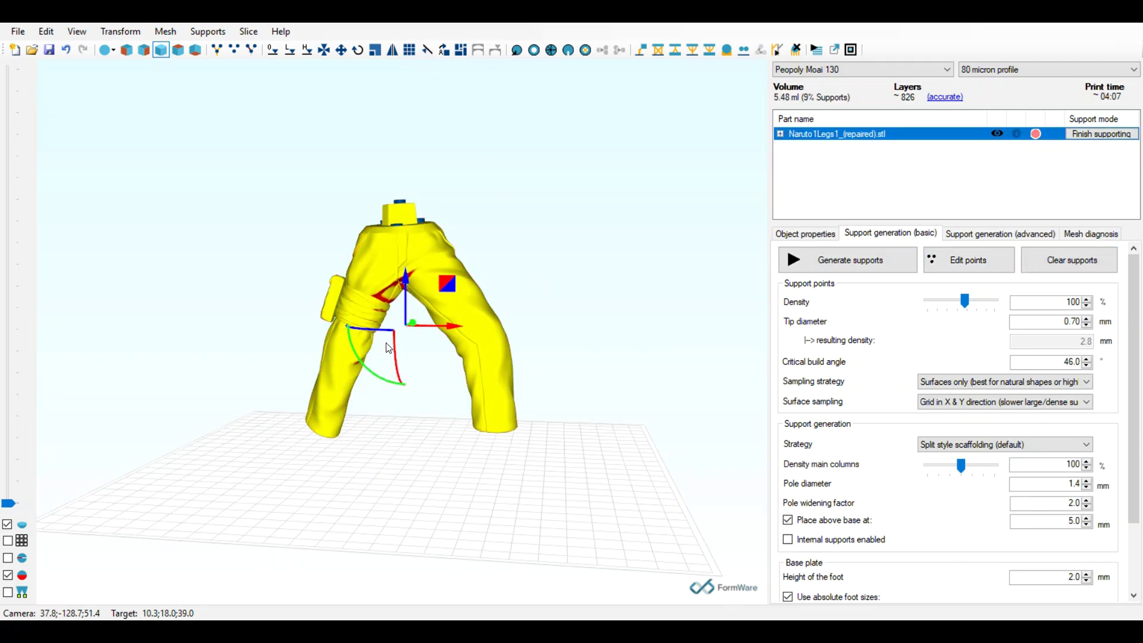
drag(396, 352, 492, 162)
right_drag(605, 372, 282, 326)
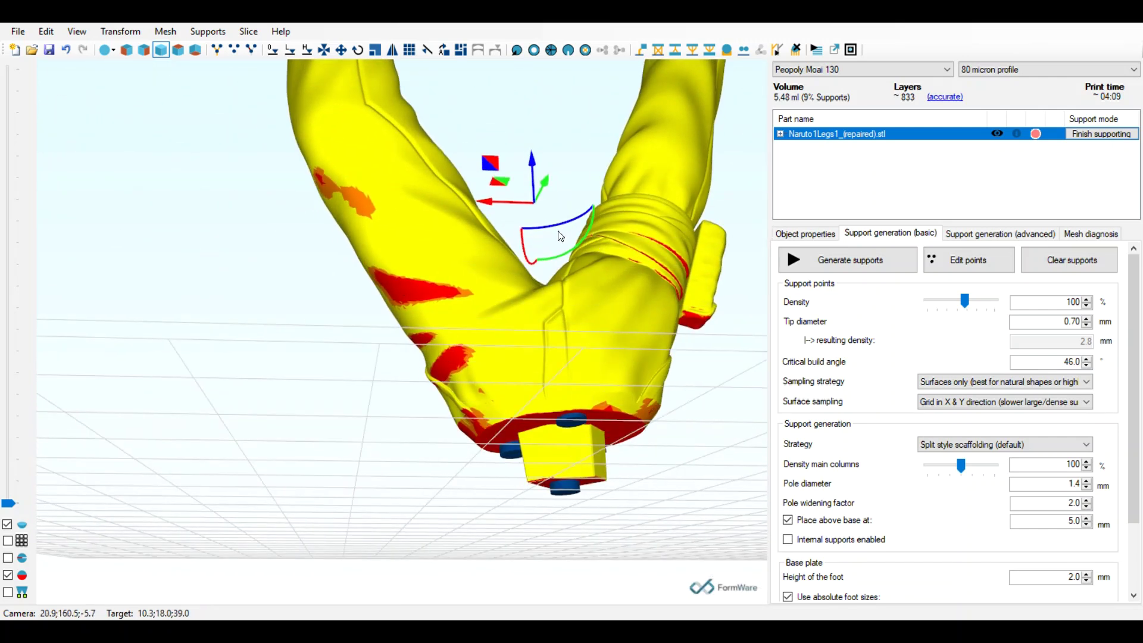
Step: Fine-tune the tilt of the upside-down legs to reduce the red overhang areas on the thigh and waist
drag(524, 246, 523, 232)
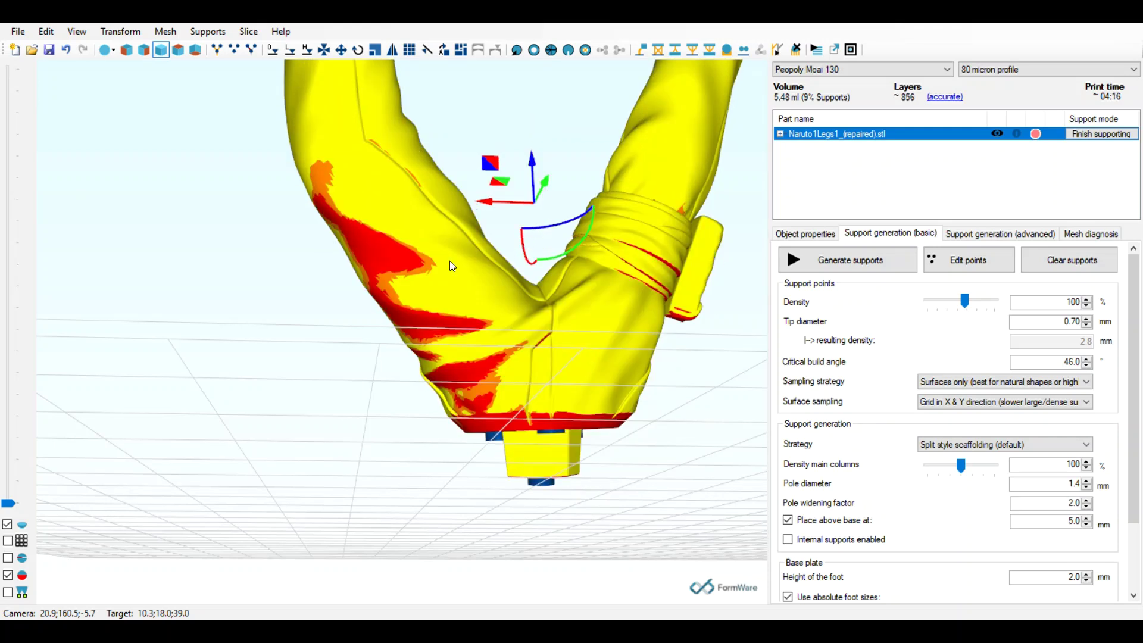
mouse_move(526, 252)
mouse_down()
mouse_move(532, 263)
mouse_move(525, 249)
mouse_up()
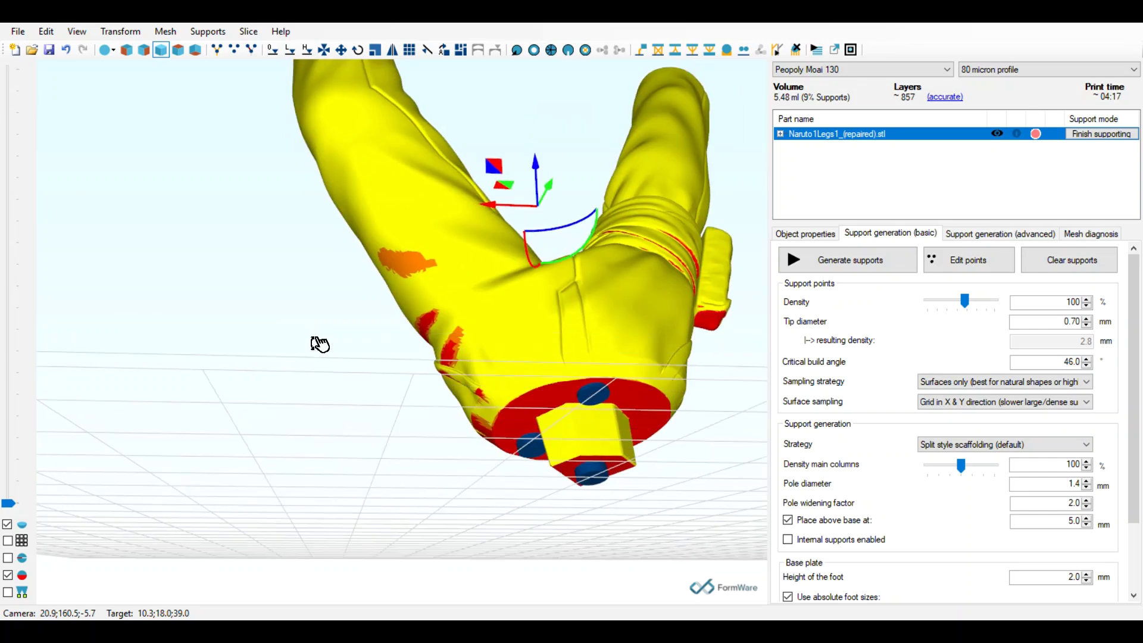
drag(320, 344, 529, 319)
drag(566, 317, 319, 302)
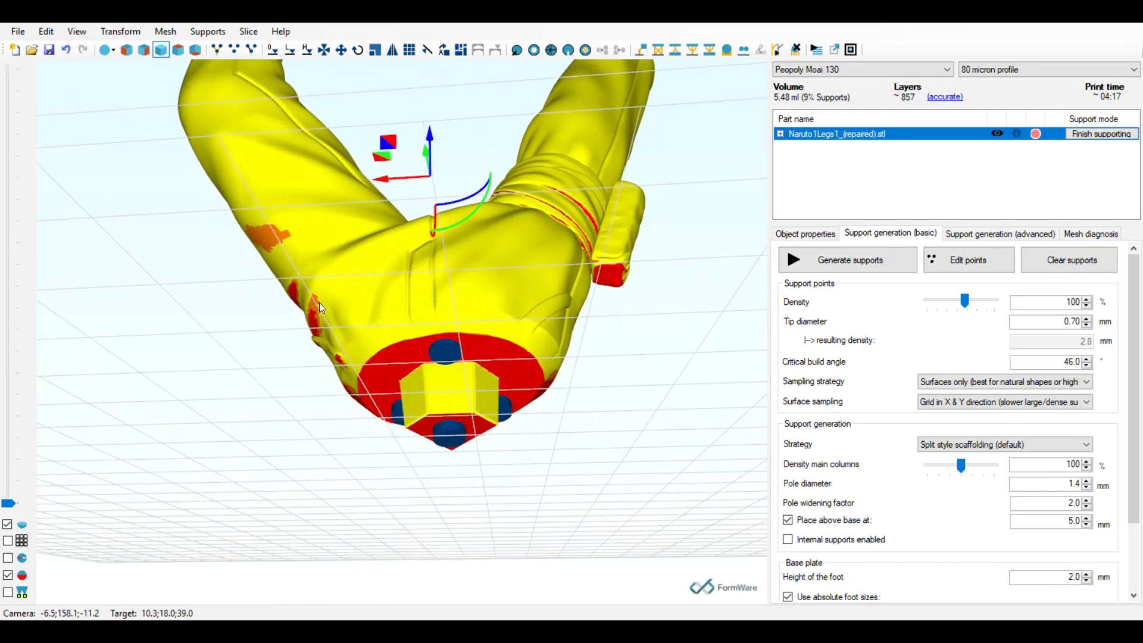
mouse_move(434, 218)
mouse_down()
mouse_move(441, 240)
mouse_move(436, 222)
mouse_up()
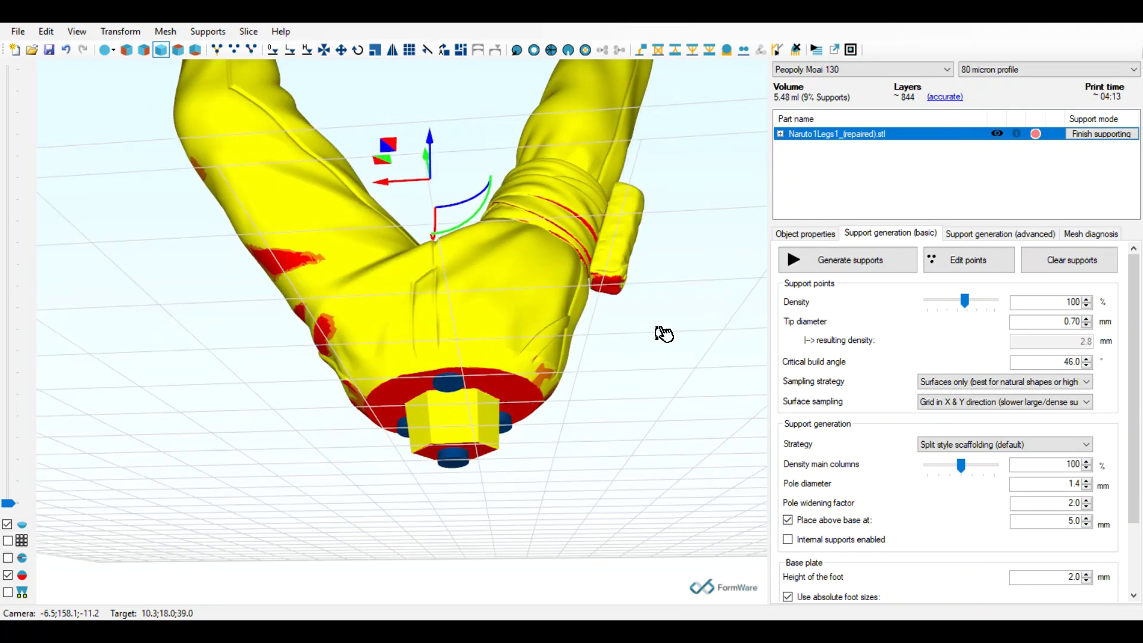
drag(664, 334, 486, 294)
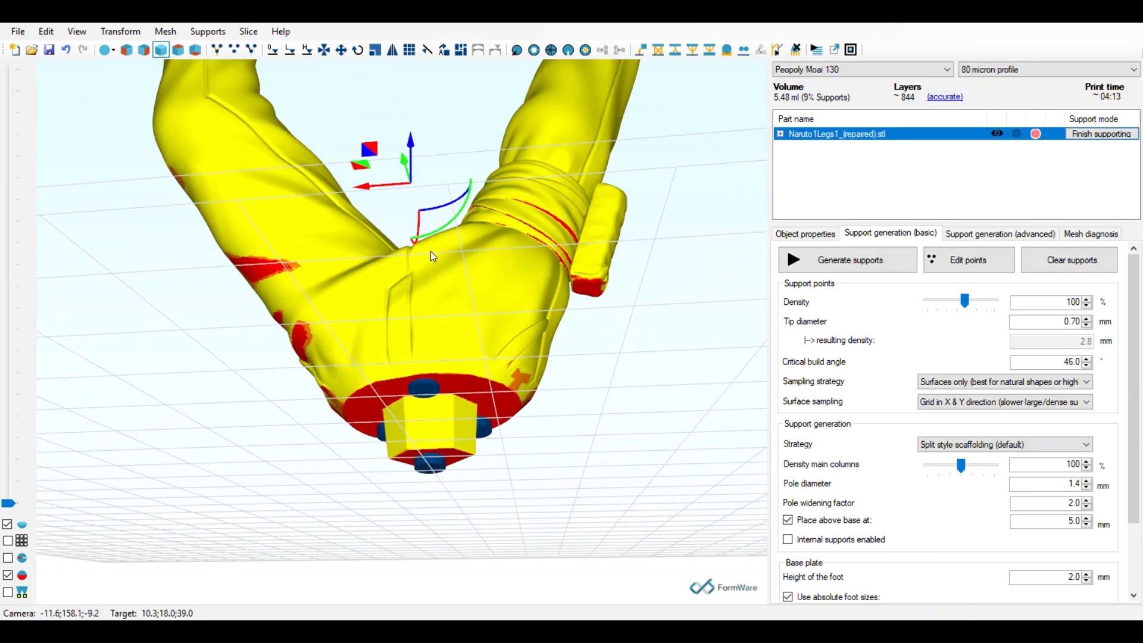
drag(420, 225, 417, 238)
drag(427, 291, 582, 256)
drag(566, 152, 622, 268)
drag(638, 357, 627, 291)
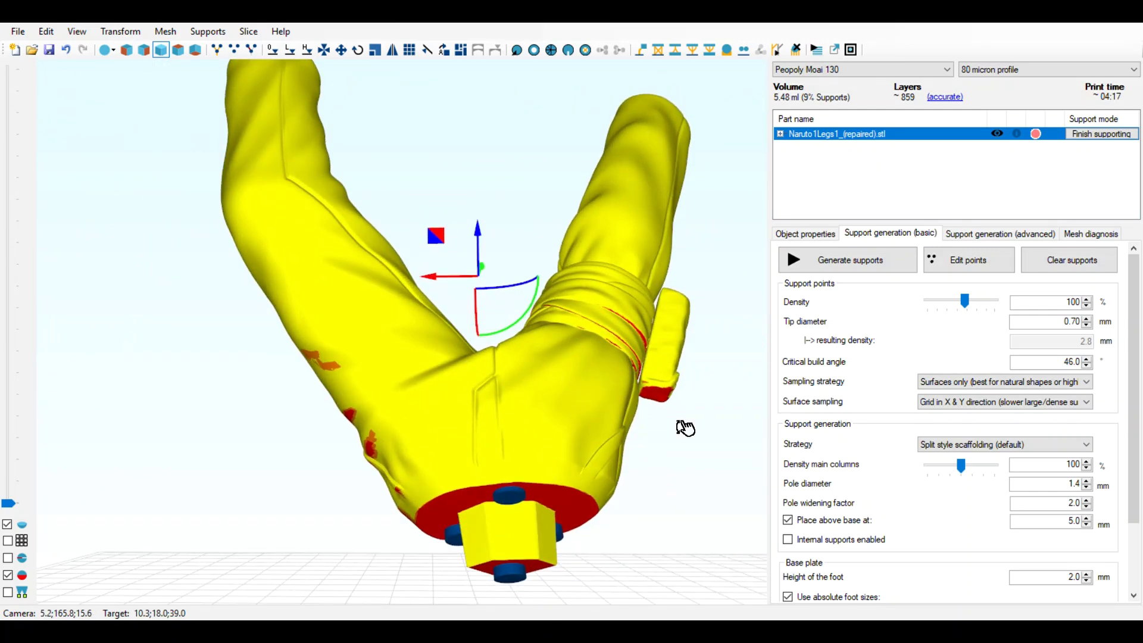
Step: Generate split style scaffolding supports for the upside-down legs model
drag(684, 426, 637, 395)
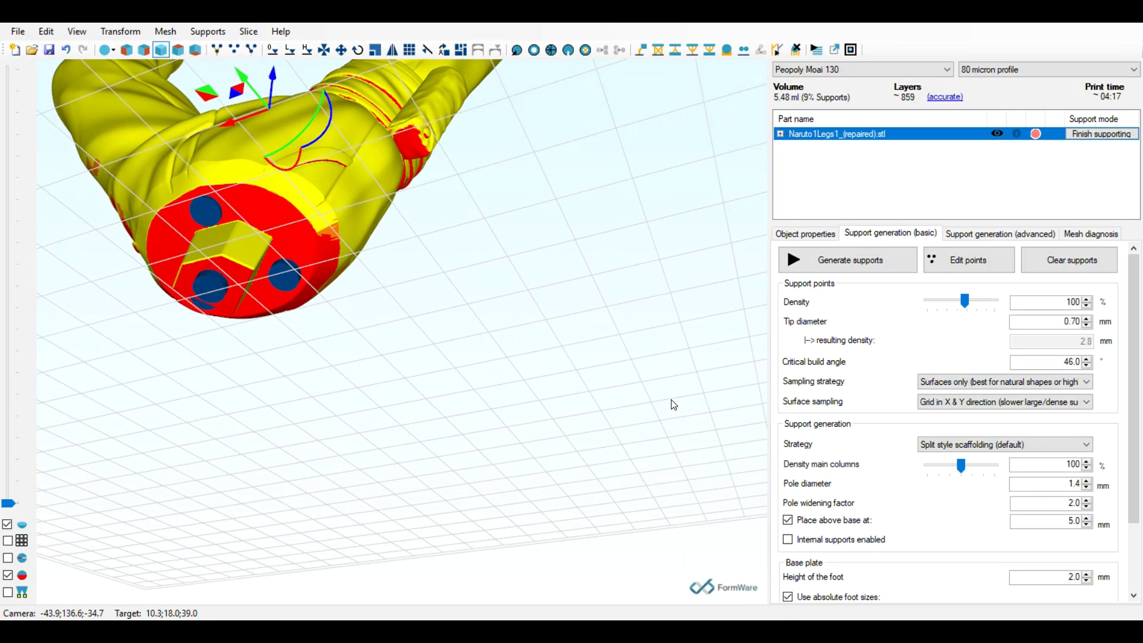
click(811, 262)
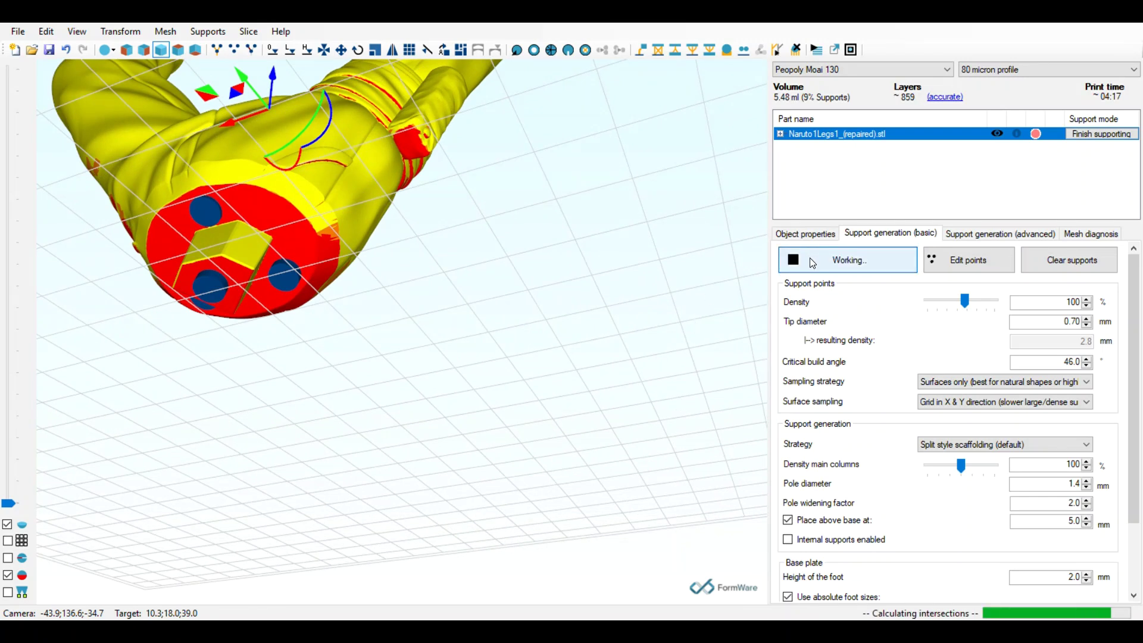
scroll(710, 320, up, 5)
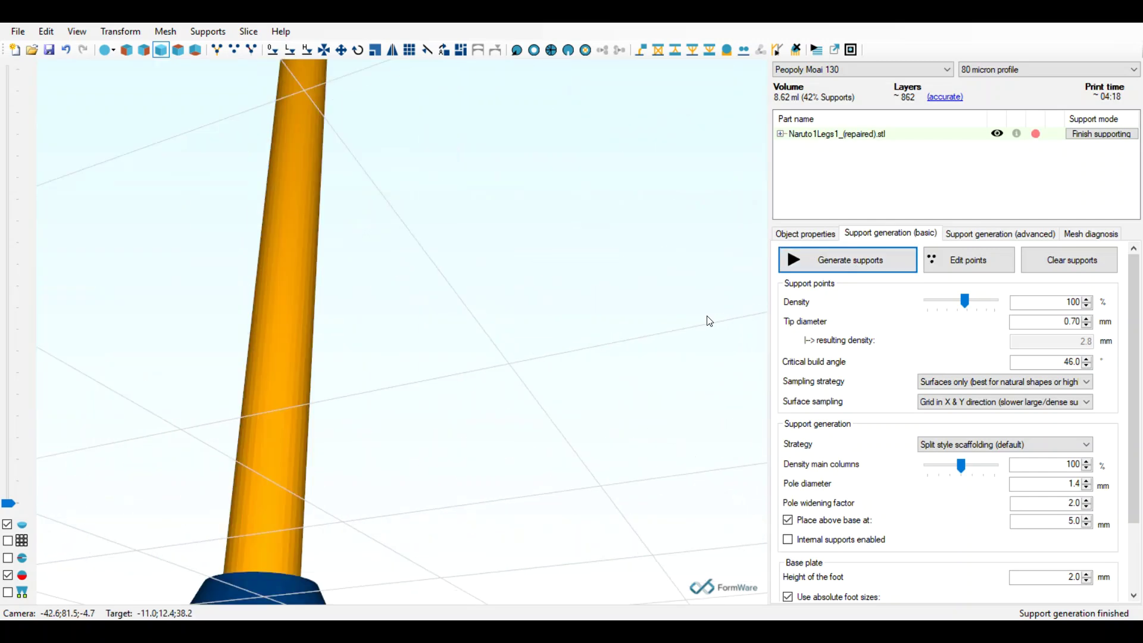
scroll(691, 327, down, 7)
middle_drag(672, 297, 605, 271)
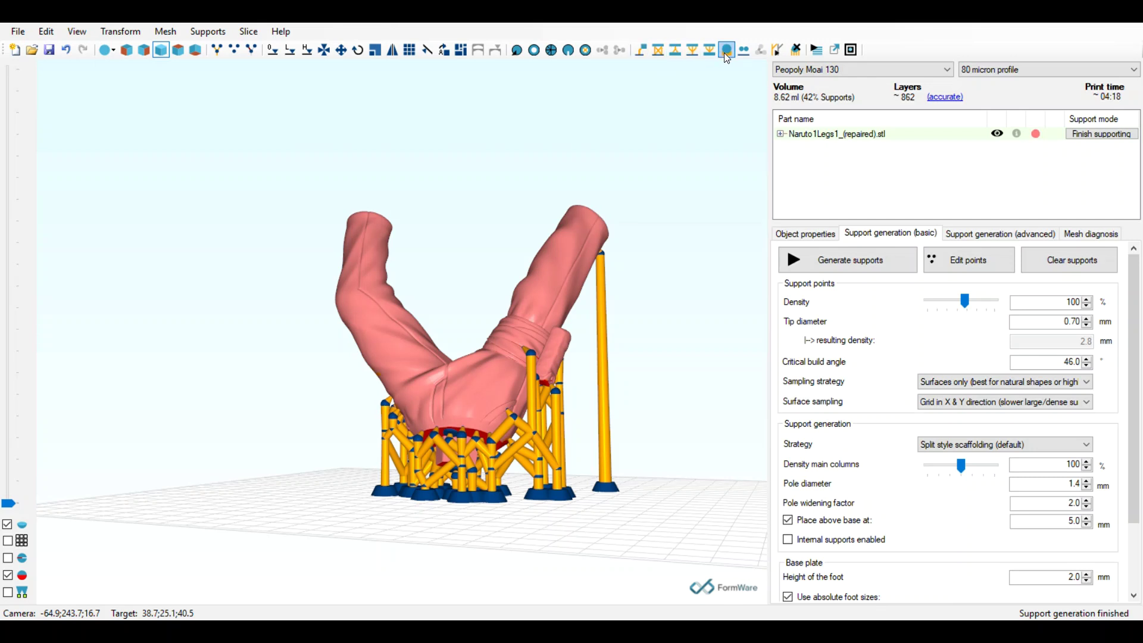
Step: Add a manual single support to the raised leg with the pouch, just below the tall support near its end
click(645, 56)
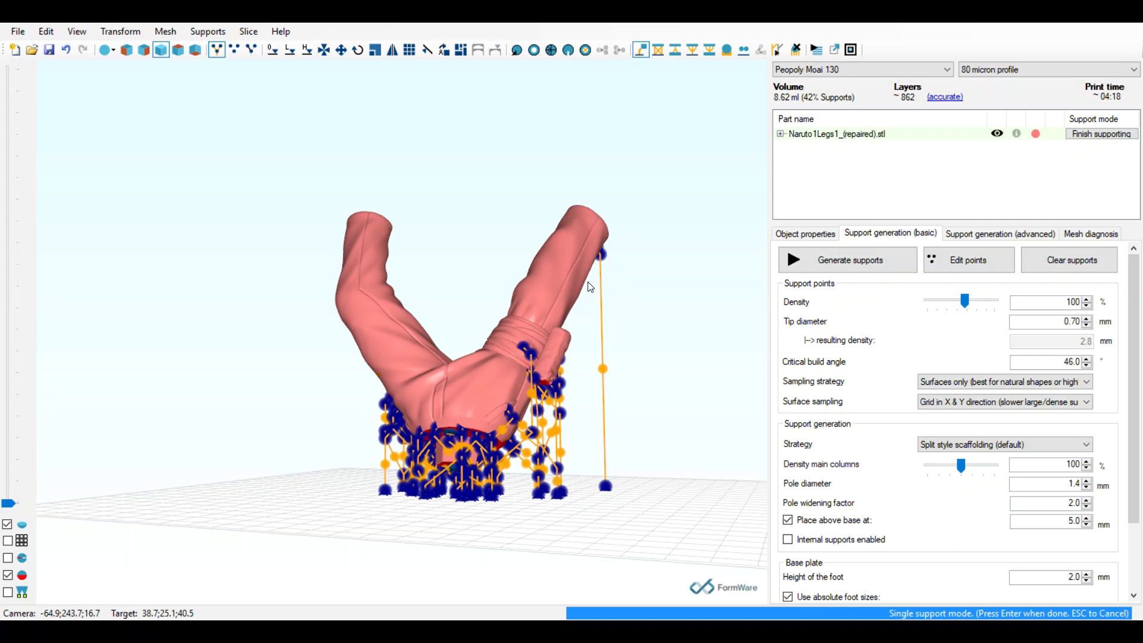
scroll(589, 286, up, 5)
click(576, 308)
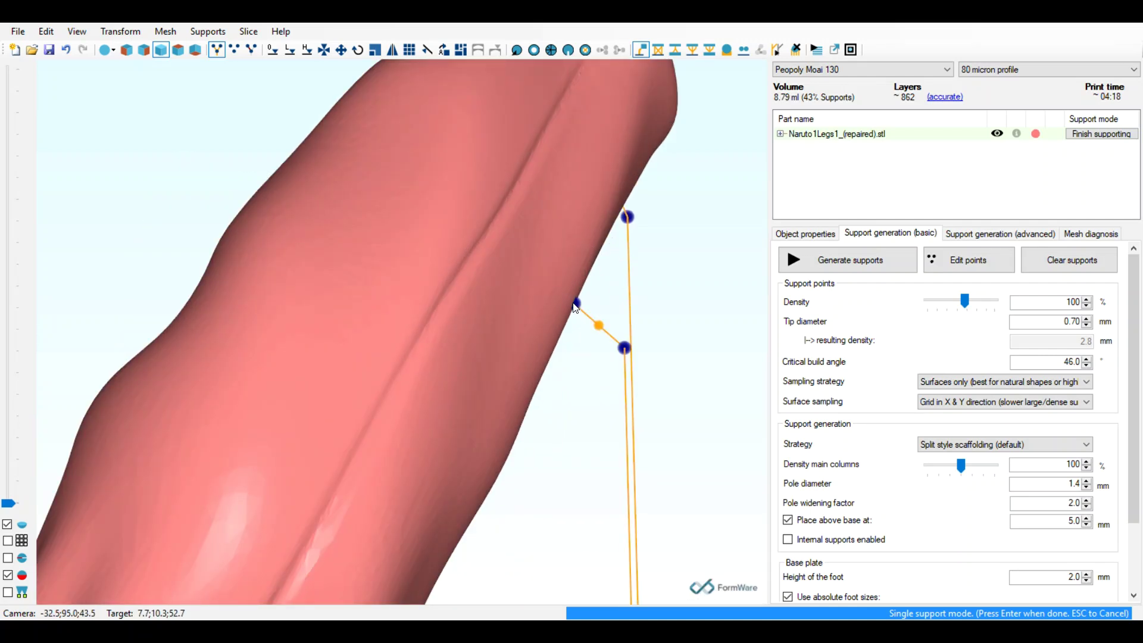
right_drag(680, 251, 661, 232)
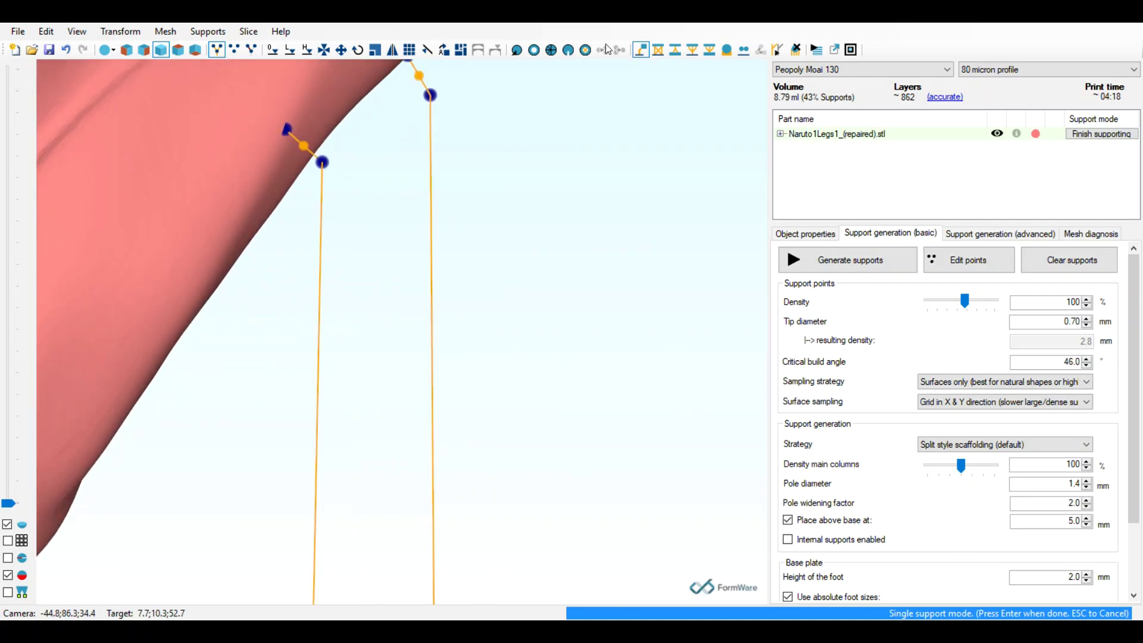
click(639, 52)
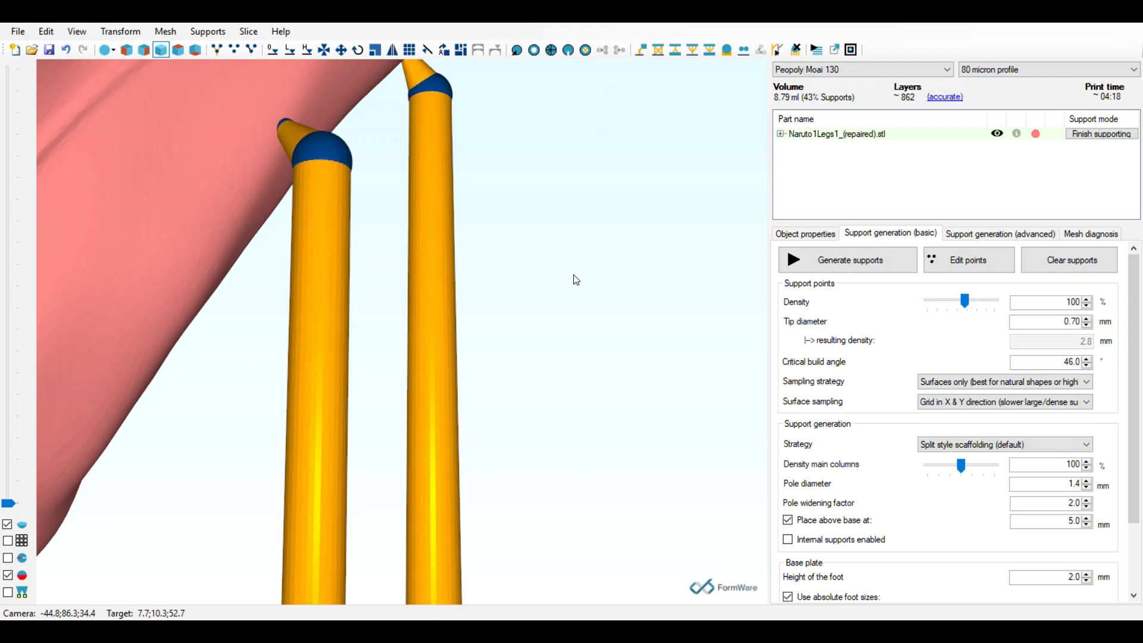
Step: Try to place a lattice support on the underside of the raised leg with the pouch
scroll(576, 274, down, 5)
scroll(625, 288, up, 3)
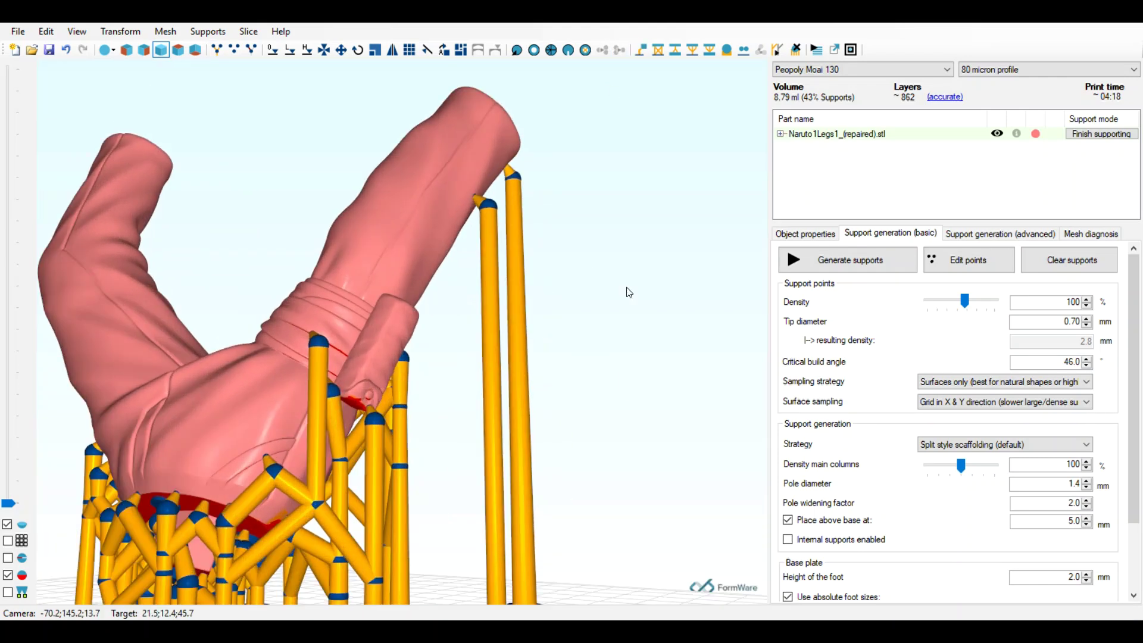
click(658, 51)
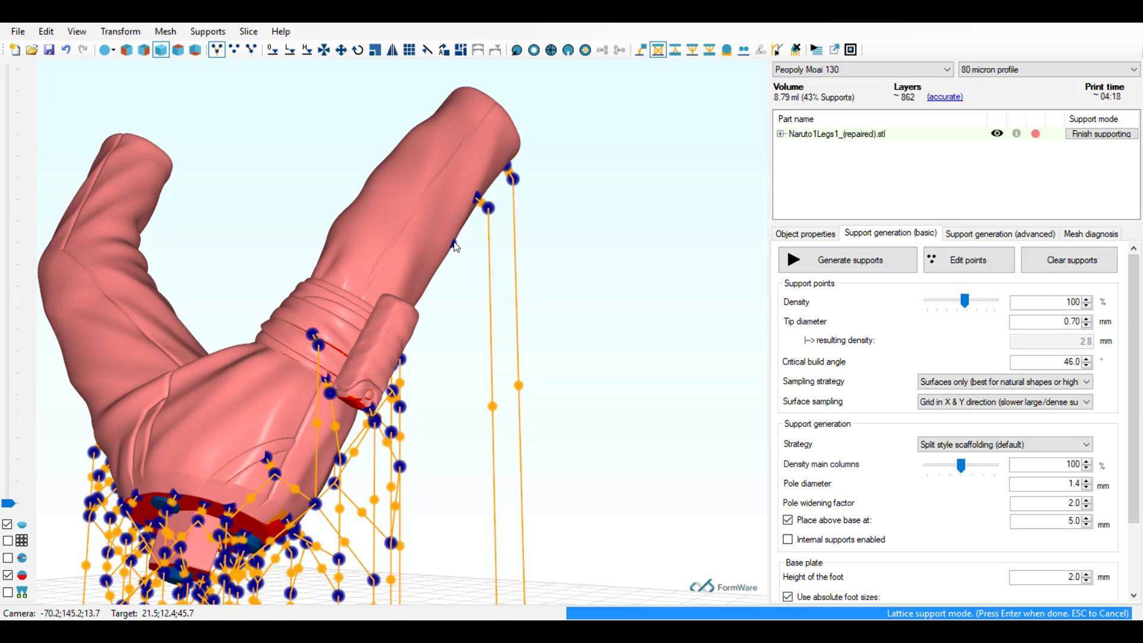
scroll(469, 283, down, 2)
scroll(469, 283, down, 1)
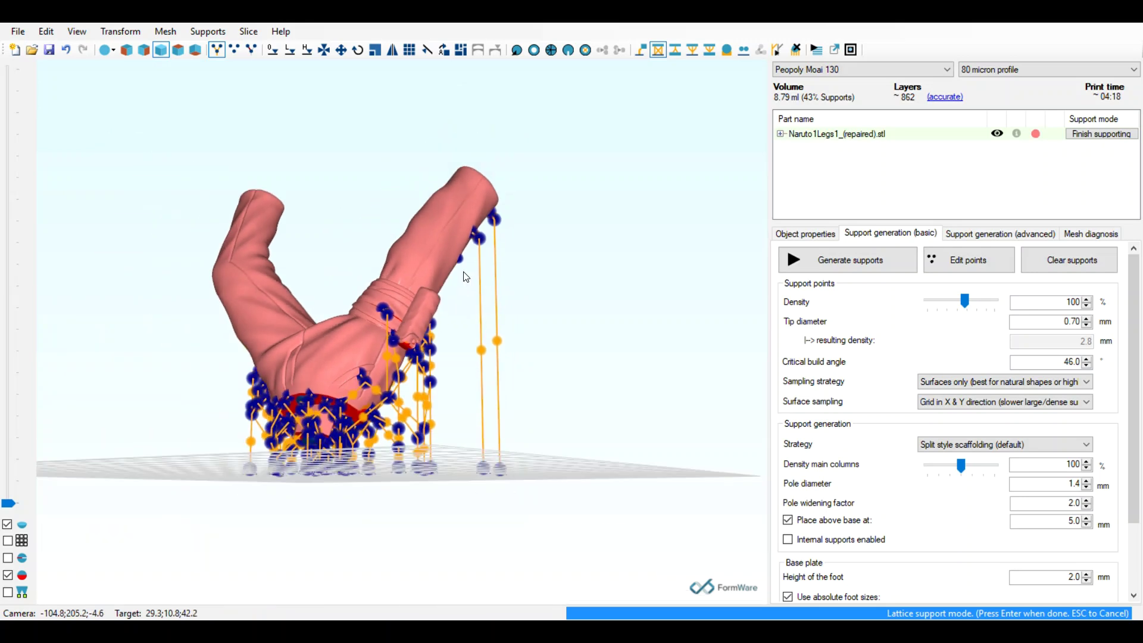
right_drag(459, 442, 485, 372)
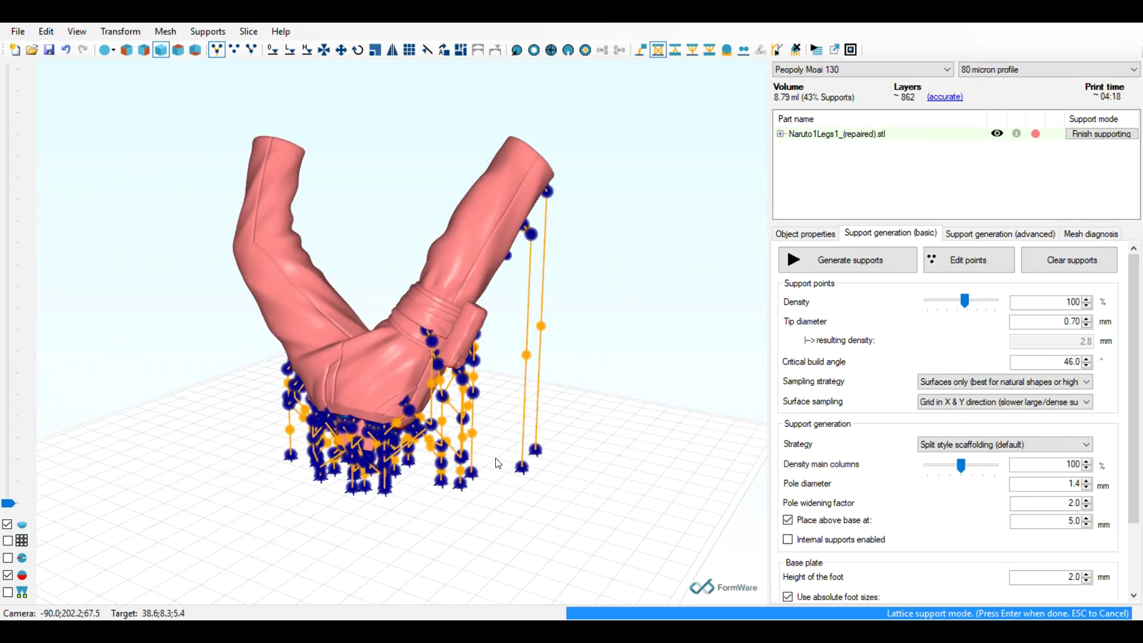
click(653, 50)
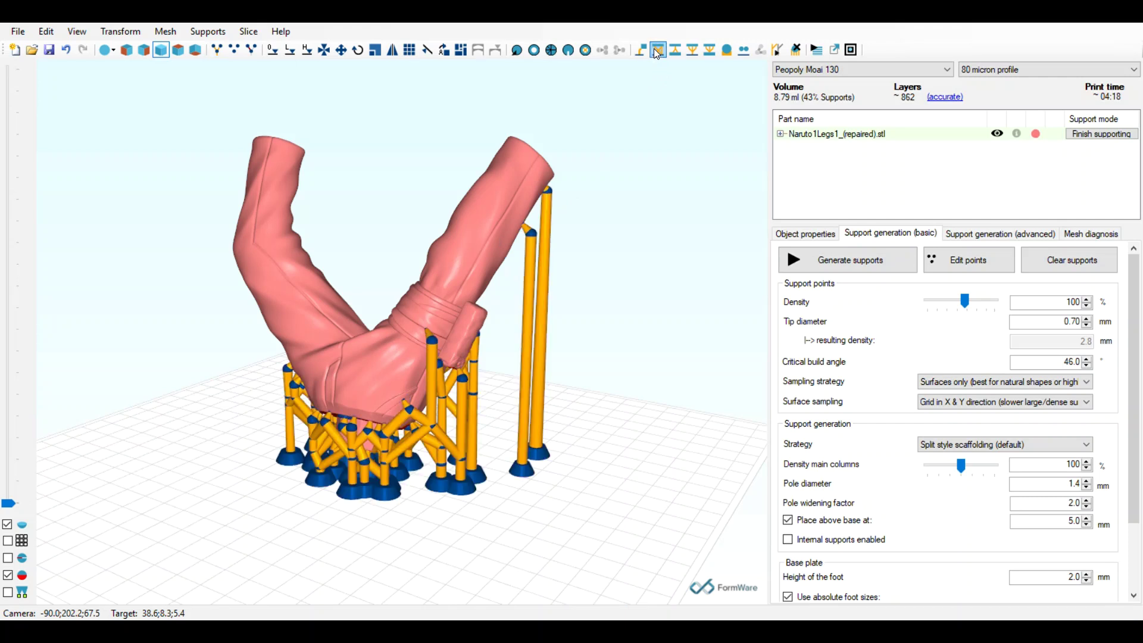
Step: Examine the support columns beside the raised leg with the pouch, down to their feet, in lattice support mode
click(656, 49)
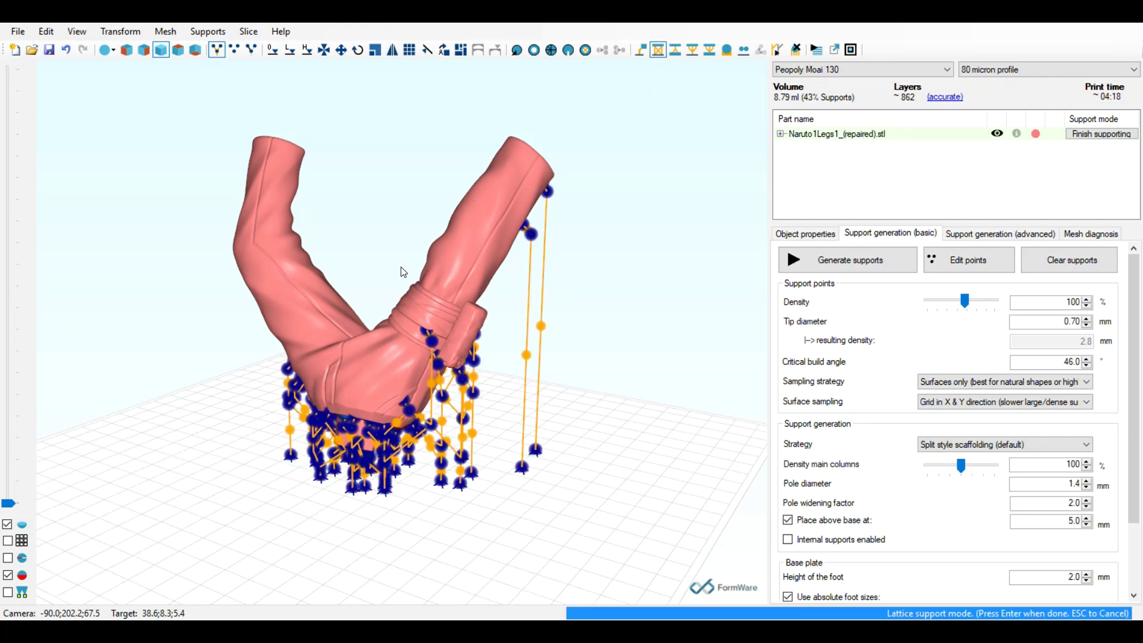
right_drag(500, 372, 452, 221)
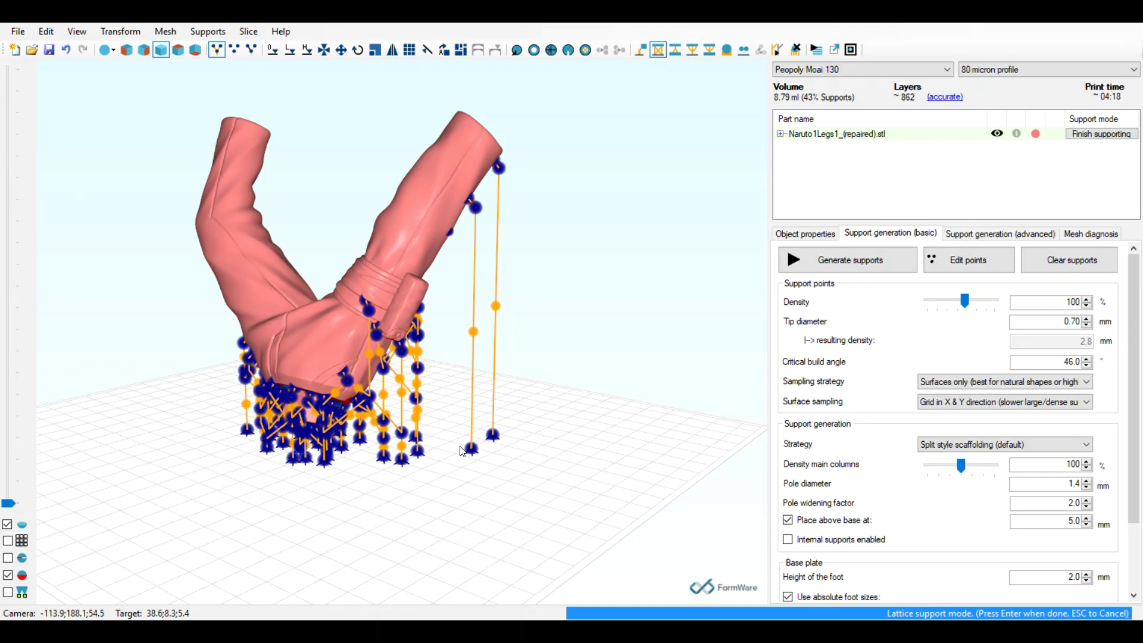
scroll(473, 455, up, 3)
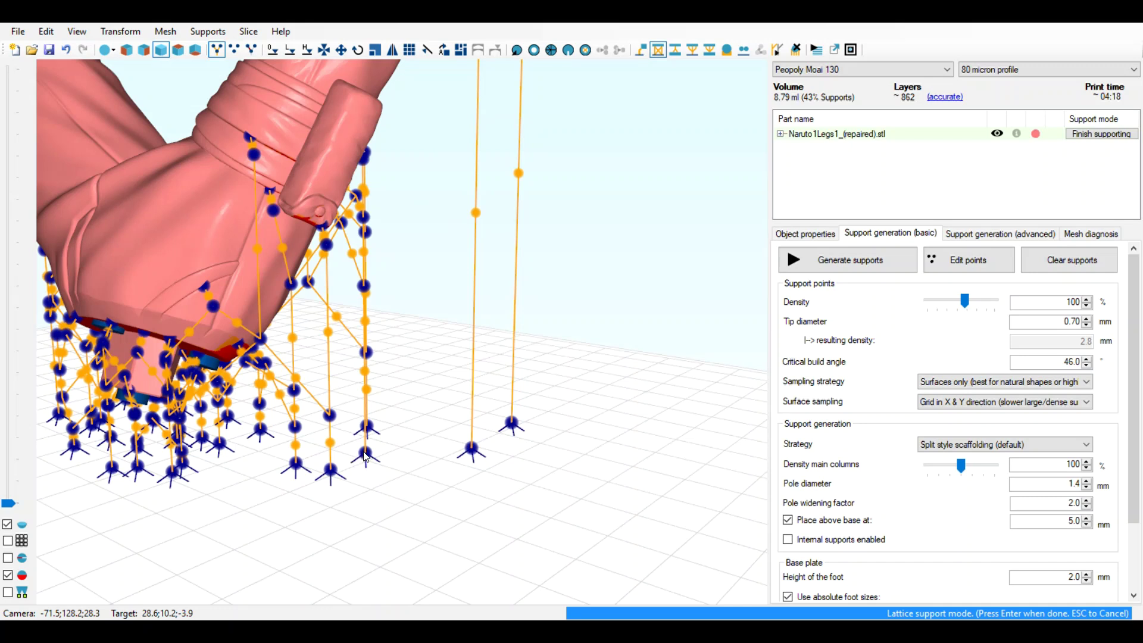
scroll(396, 143, up, 3)
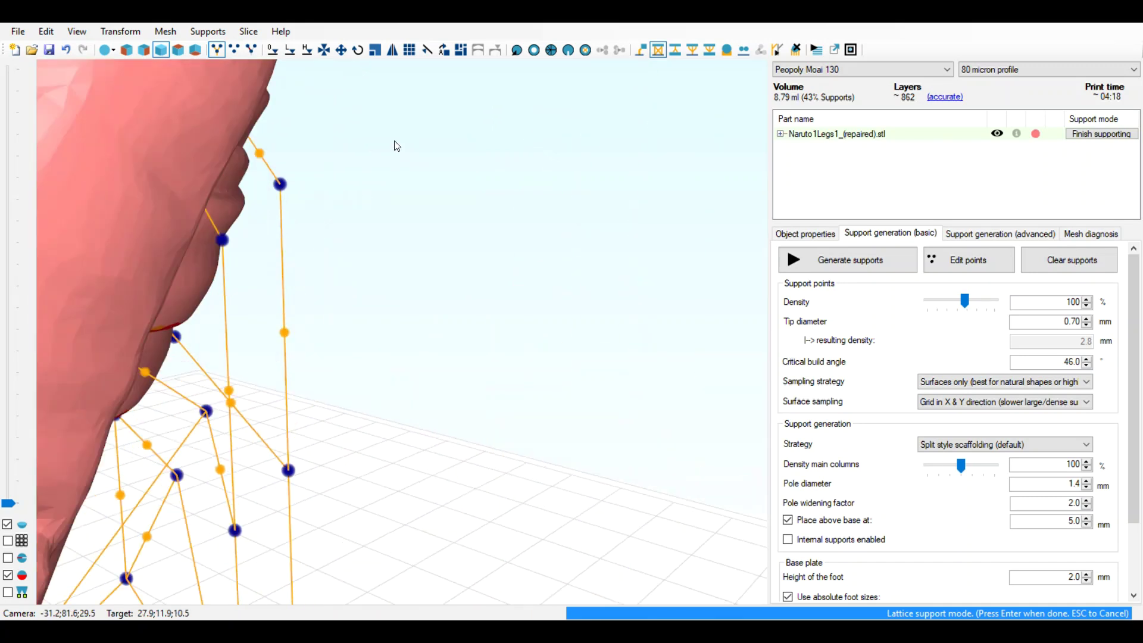
scroll(396, 145, down, 3)
scroll(450, 185, down, 2)
middle_drag(451, 186, 497, 305)
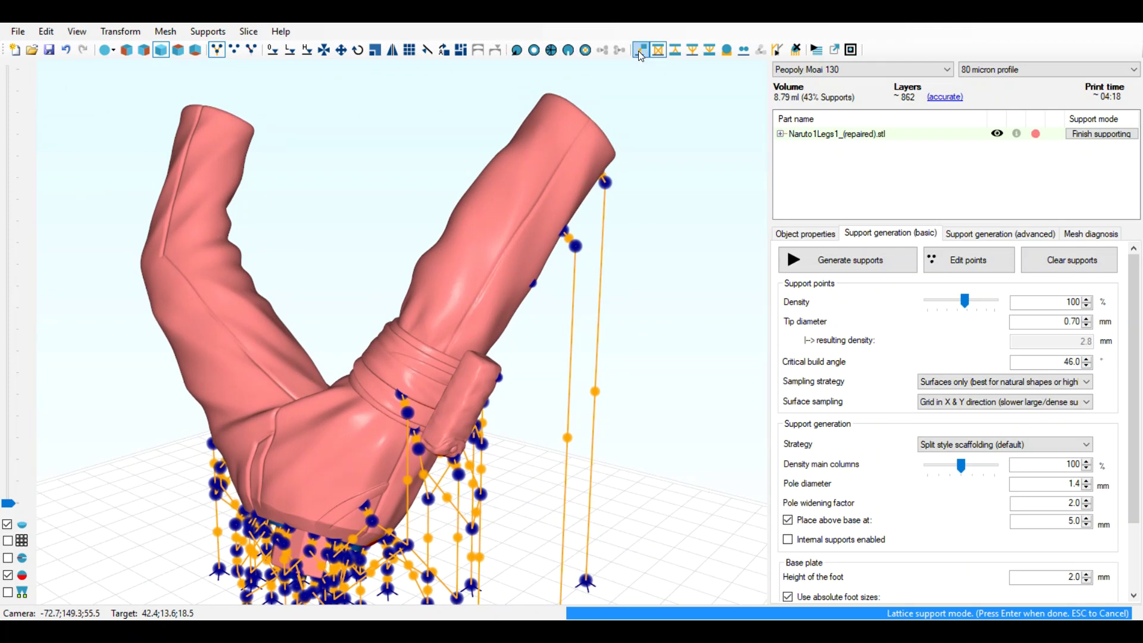
click(660, 51)
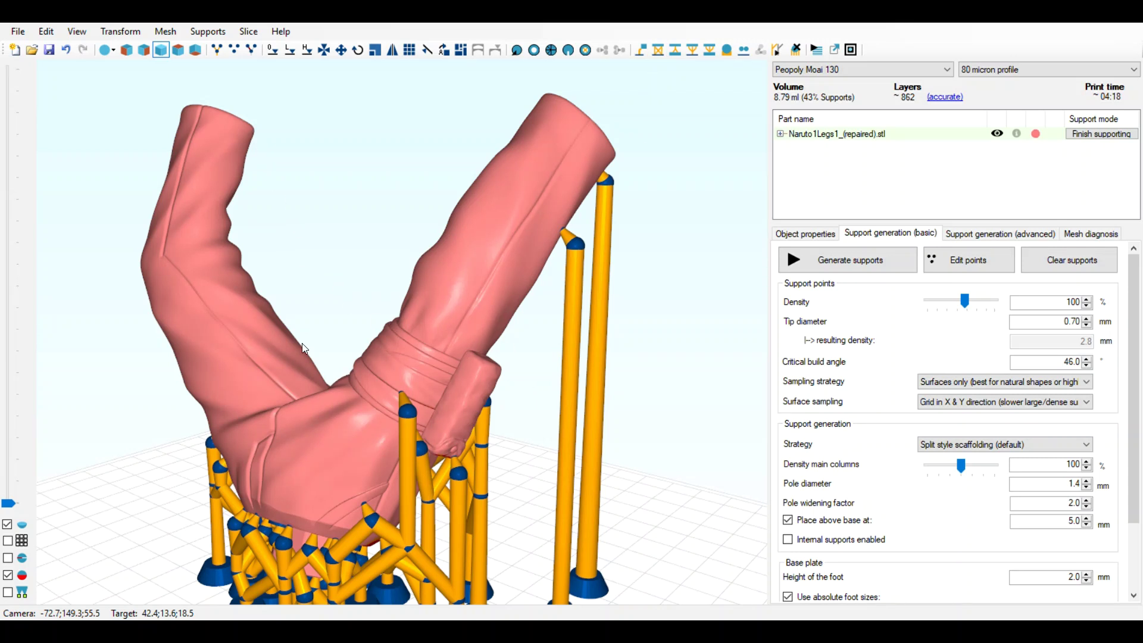
Step: Try to place lattice support points along the inner side of the leg without the pouch
click(657, 50)
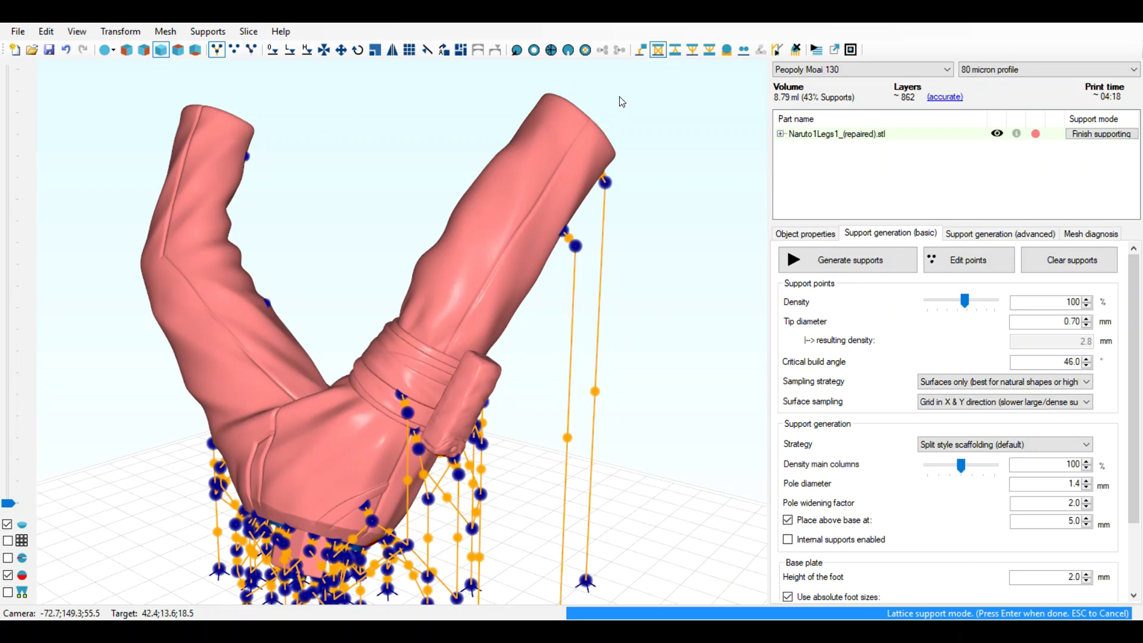
click(658, 52)
click(657, 52)
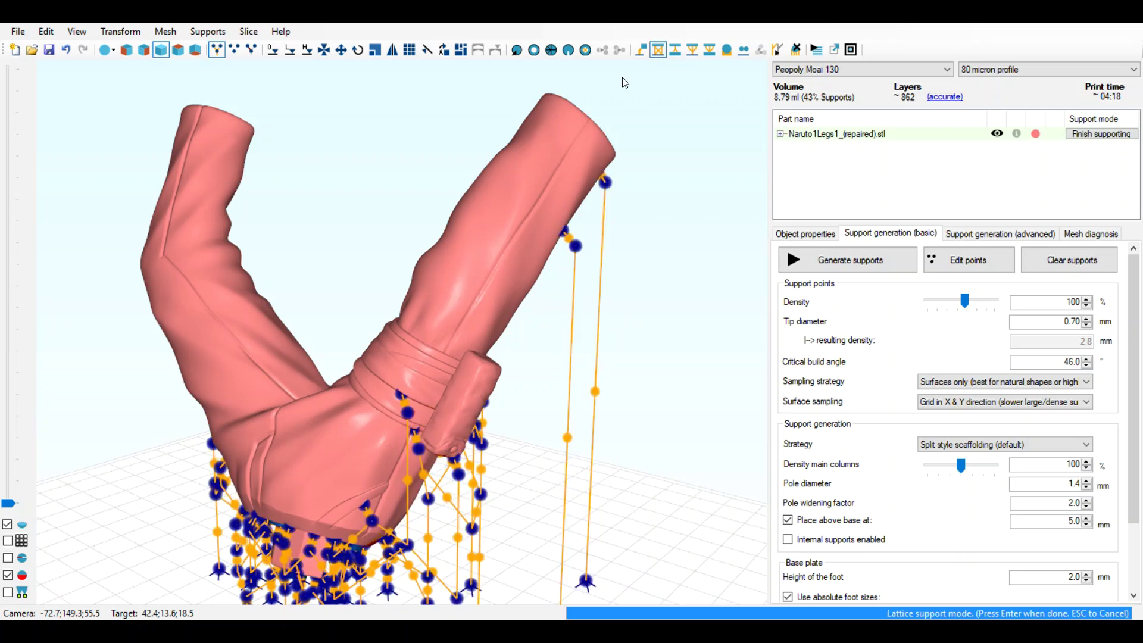
click(237, 187)
click(252, 279)
click(238, 248)
click(661, 53)
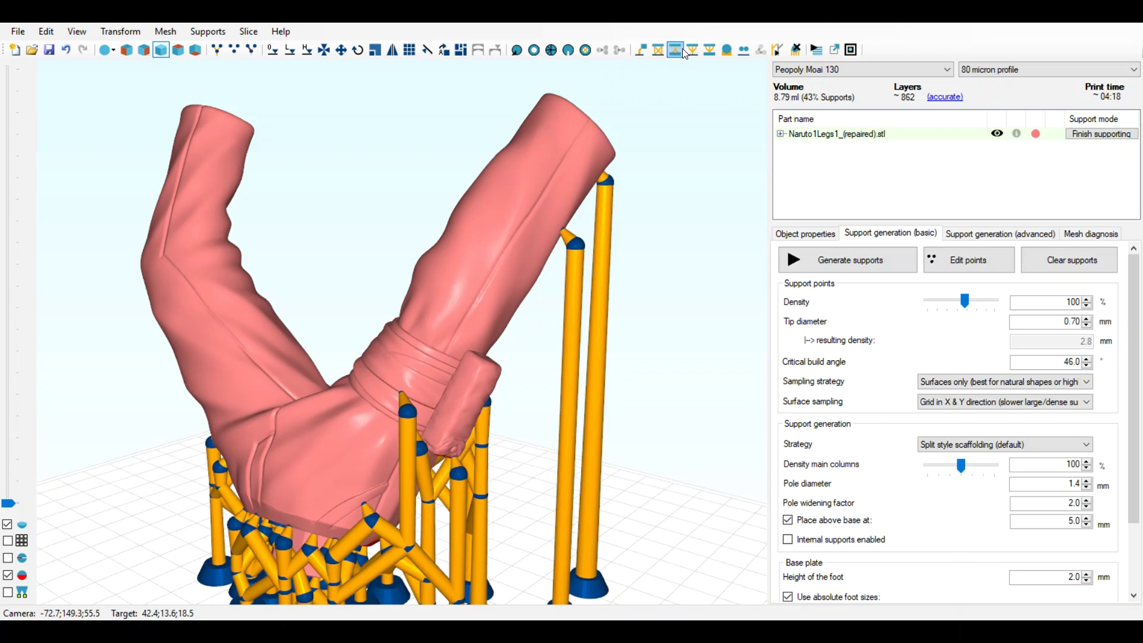
Step: Try to add an internal support near the end of the leg without the pouch
click(682, 48)
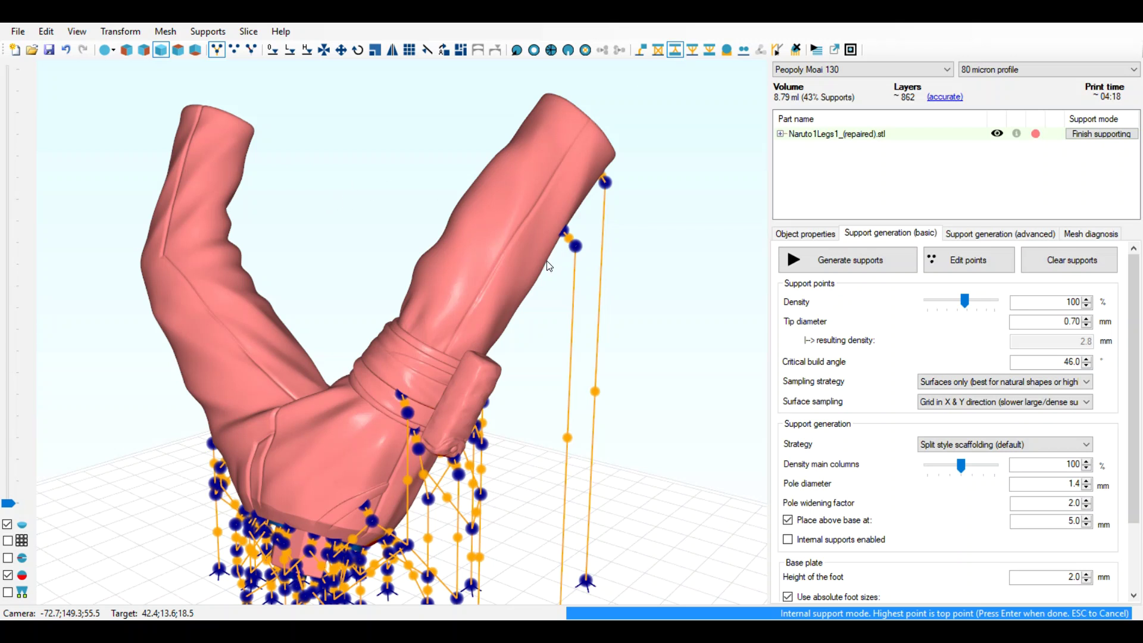
click(244, 171)
click(680, 51)
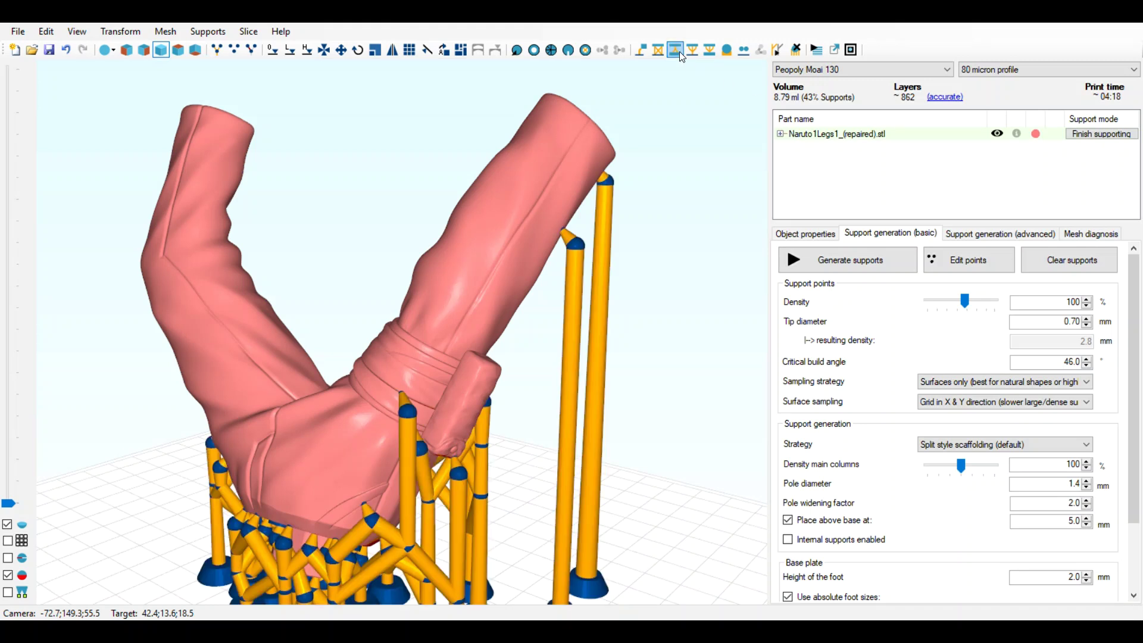
mouse_move(666, 198)
mouse_down()
mouse_move(681, 189)
mouse_move(669, 220)
mouse_move(682, 185)
mouse_up()
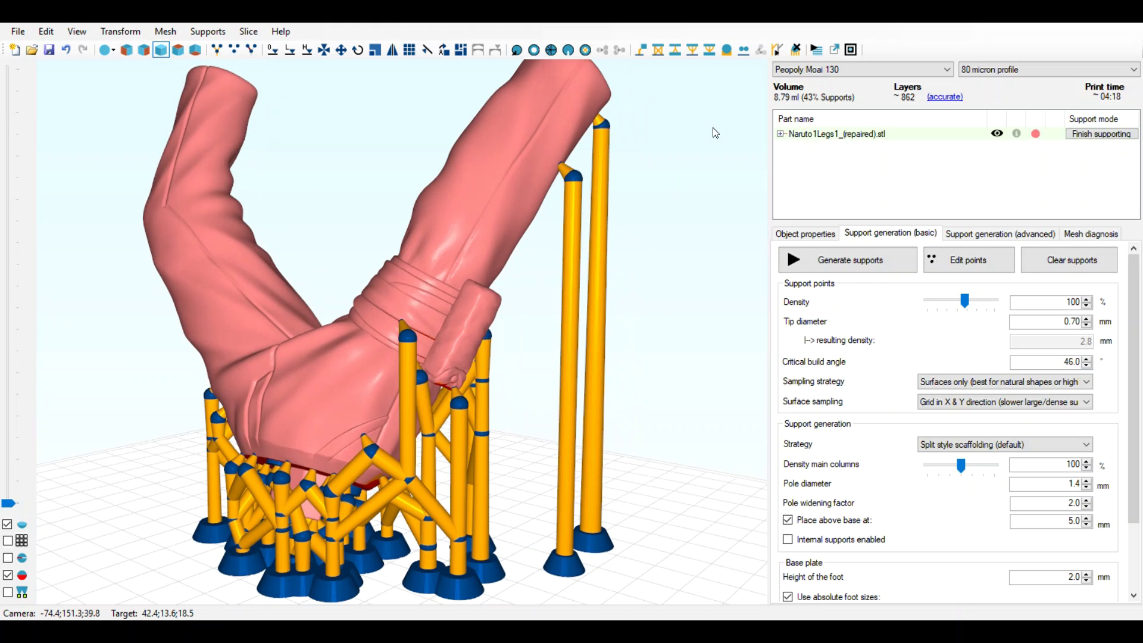
Step: Try the tree support and internal tree modes, picking a point on the upper part of the leg without the pouch
click(692, 50)
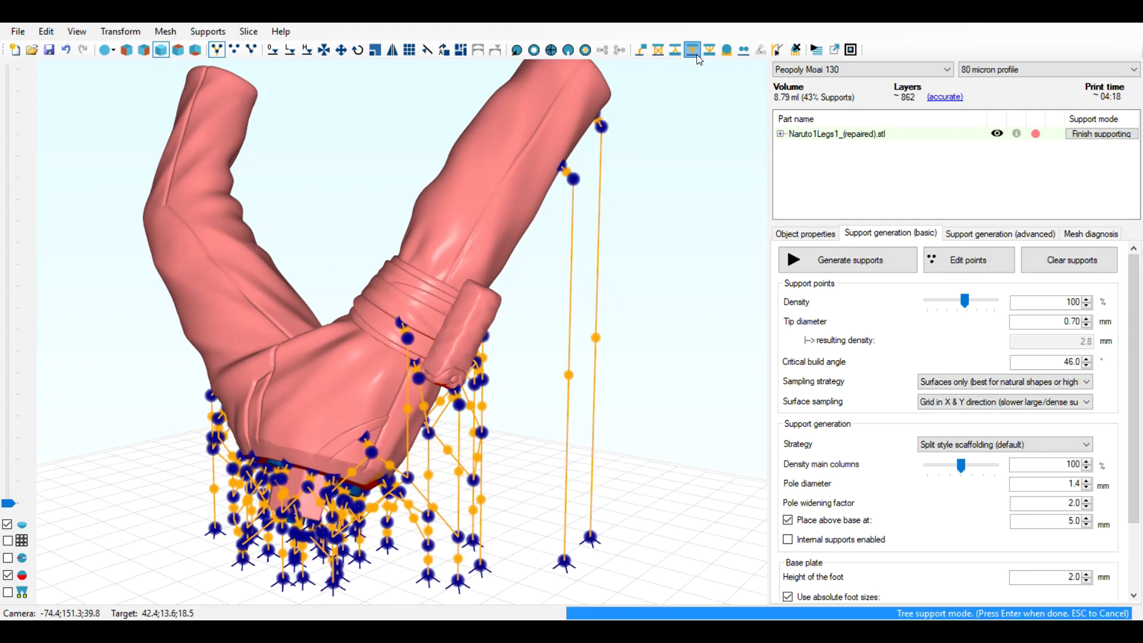
click(706, 51)
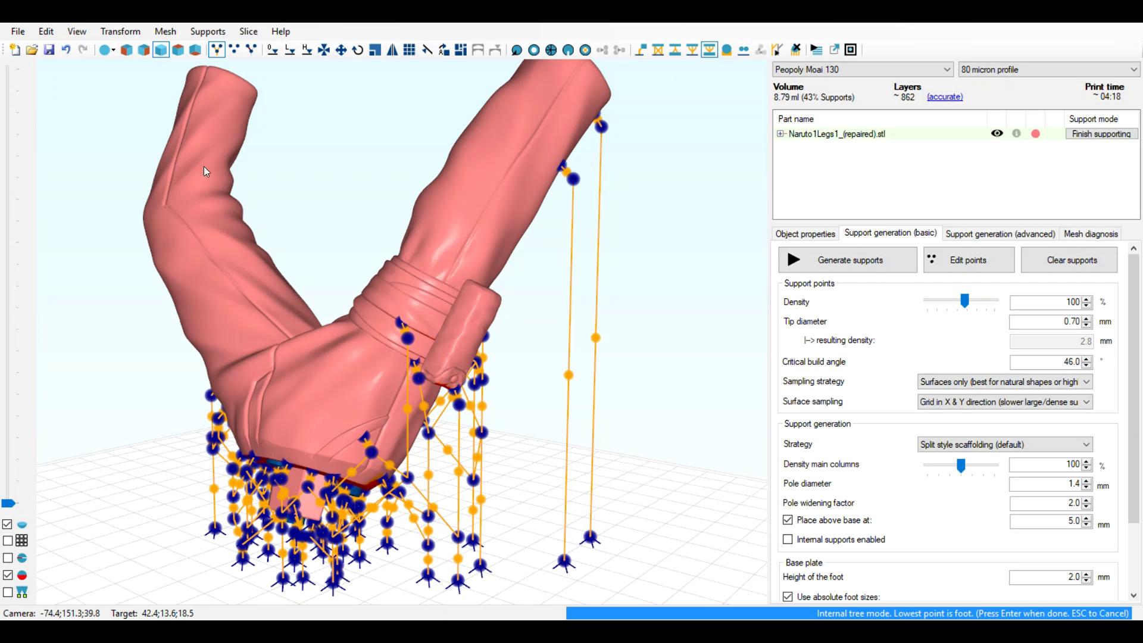
click(241, 148)
click(705, 56)
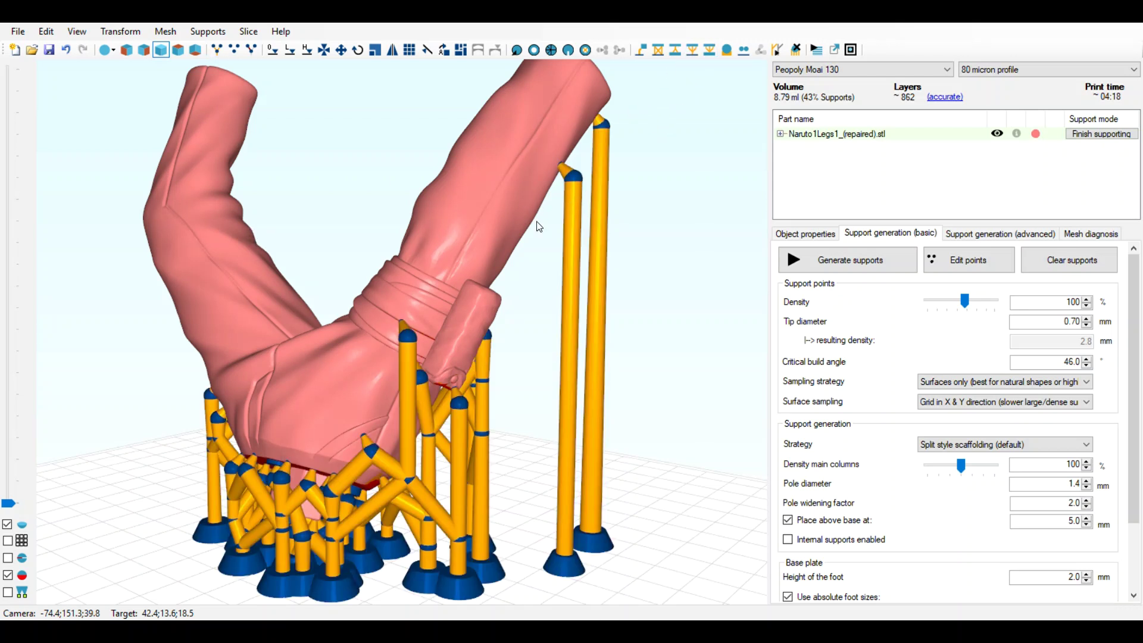
Step: Set the foot diameter to 3.0 mm at its top and 5.0 mm at its bottom, and regenerate the supports
drag(521, 342, 544, 337)
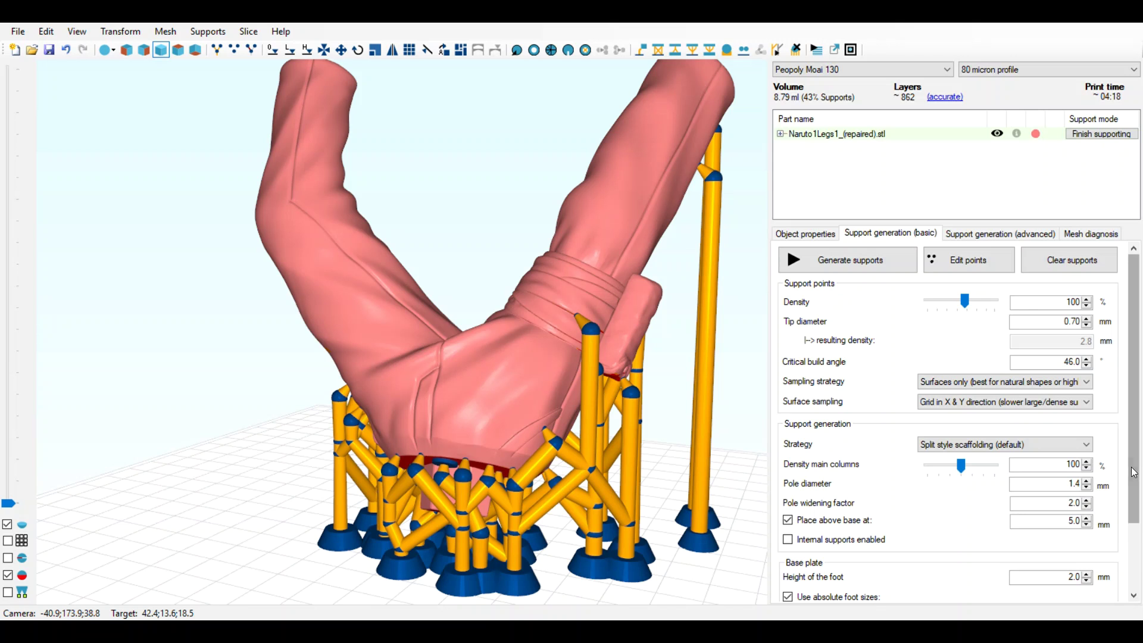
drag(1134, 468, 1140, 540)
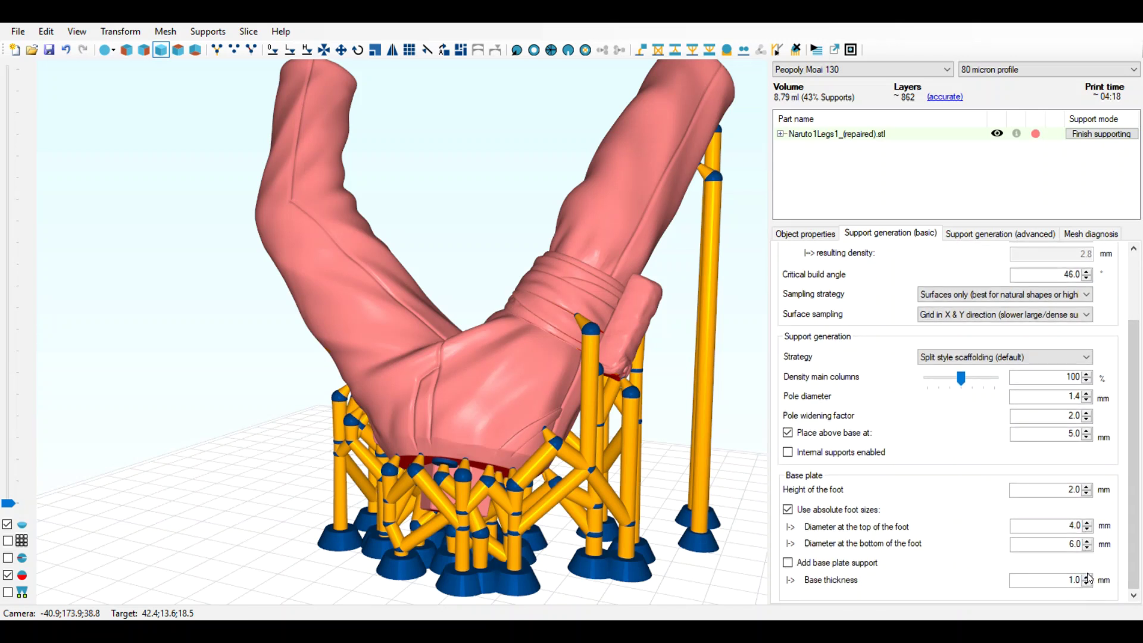
click(1087, 531)
click(1087, 530)
click(1087, 531)
click(1087, 531)
click(1088, 529)
click(1089, 548)
click(1088, 548)
click(1088, 548)
click(1088, 548)
click(1133, 286)
click(970, 260)
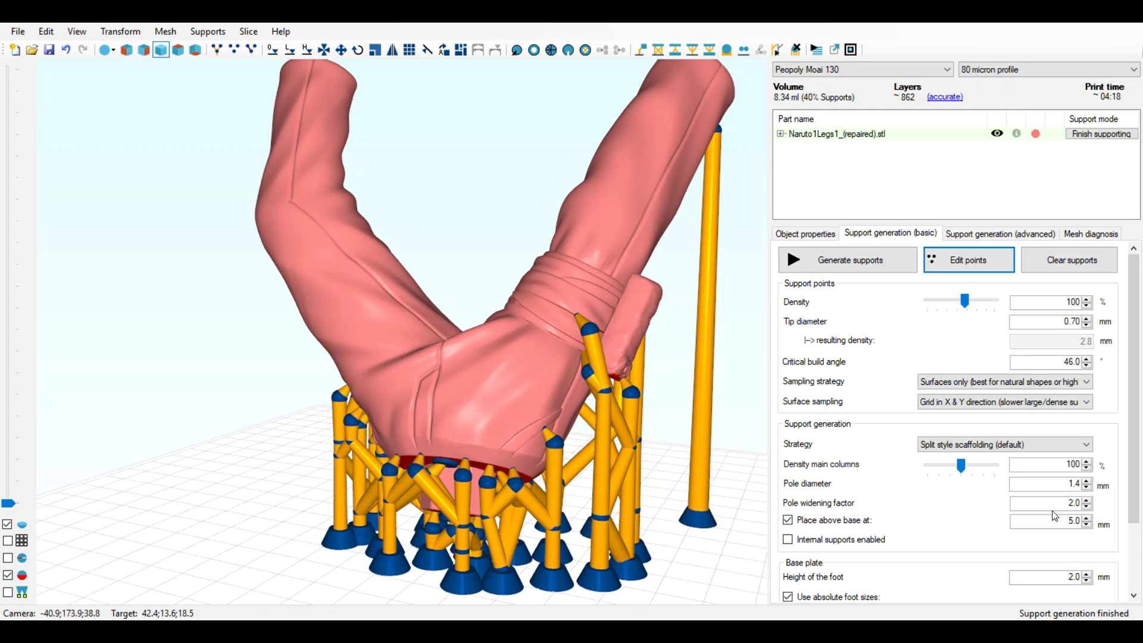
Step: Enable base plate support with a base thickness of 1.0 mm and regenerate the supports
drag(1133, 517, 1133, 522)
drag(1135, 528, 1134, 557)
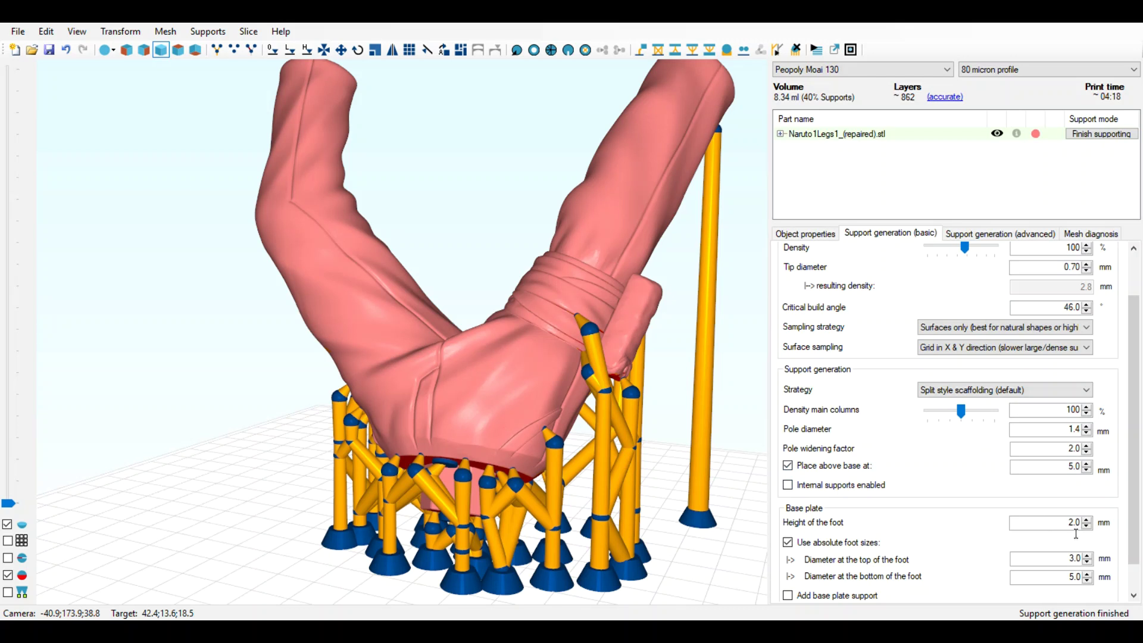
double_click(1074, 523)
drag(1134, 453, 1134, 477)
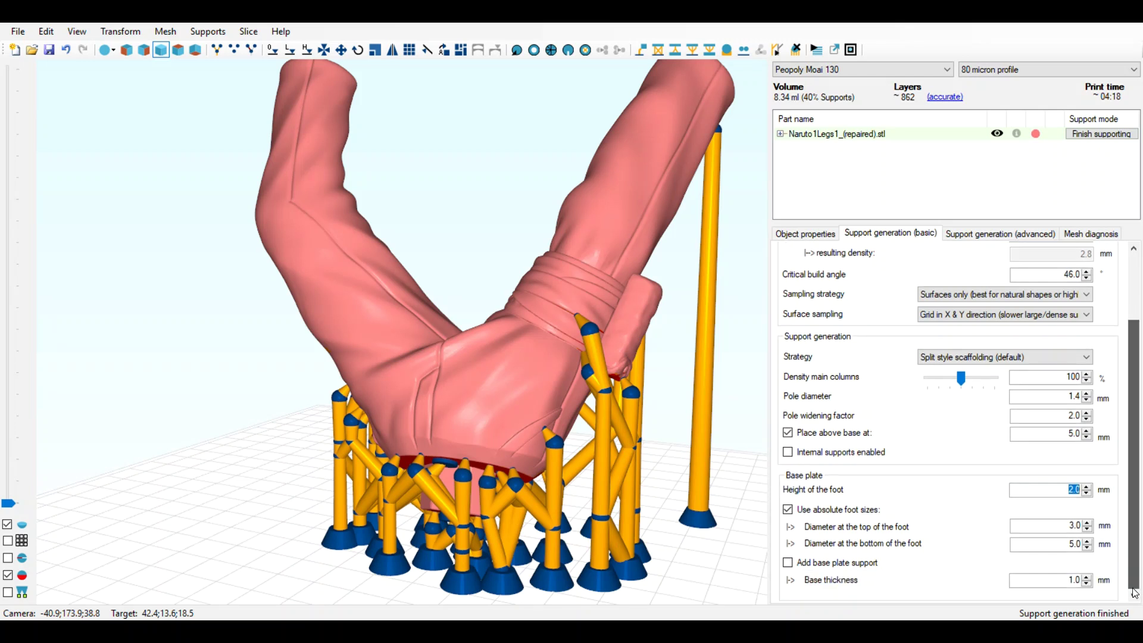
click(787, 562)
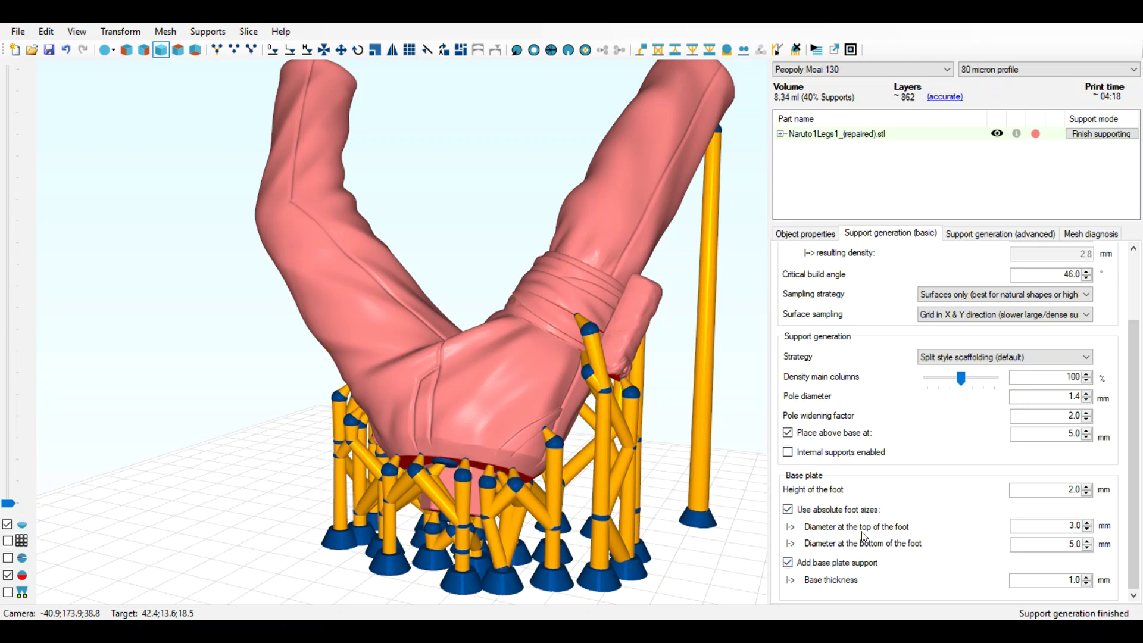
scroll(1132, 303, up, 3)
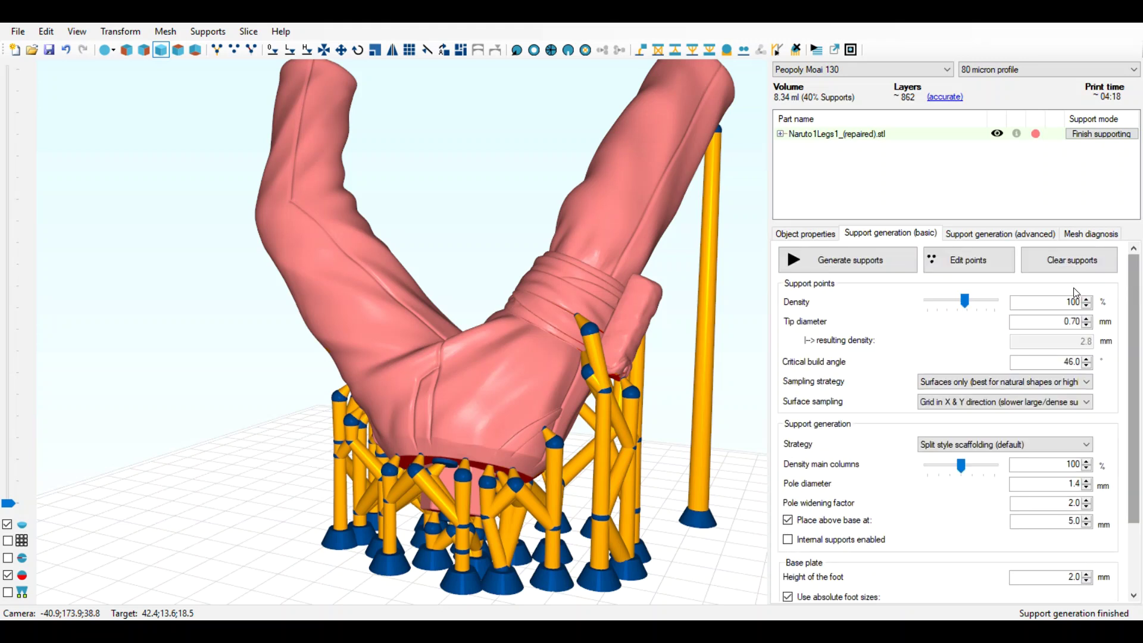
click(990, 268)
click(990, 265)
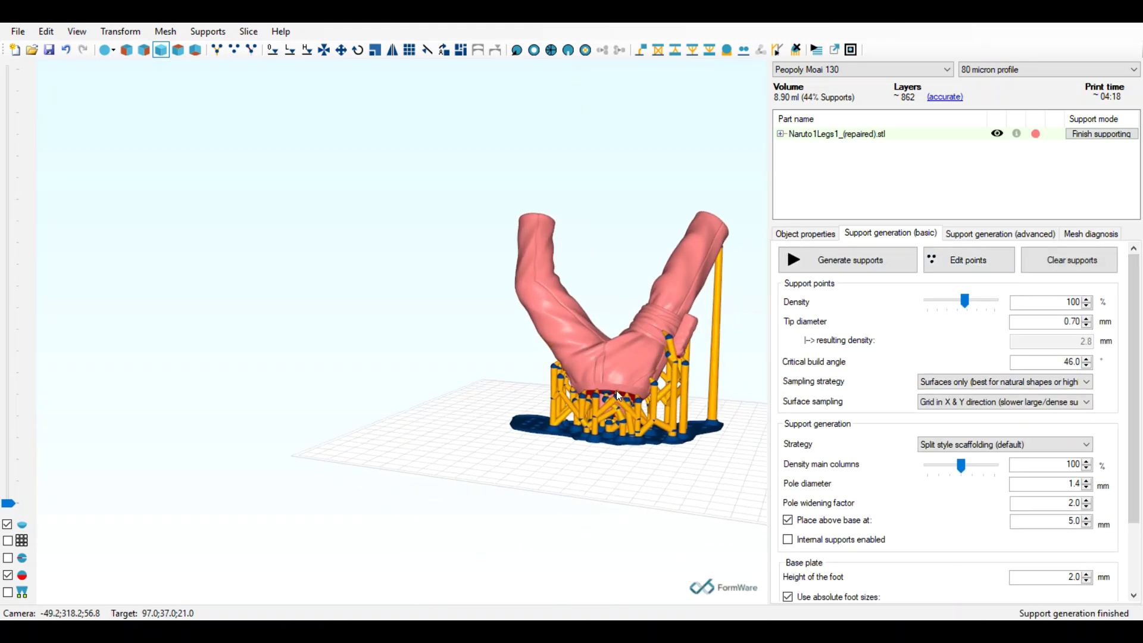
Step: Inspect the base plate under the supports from several angles, including its edges and its link to the tall outer column
scroll(636, 461, up, 8)
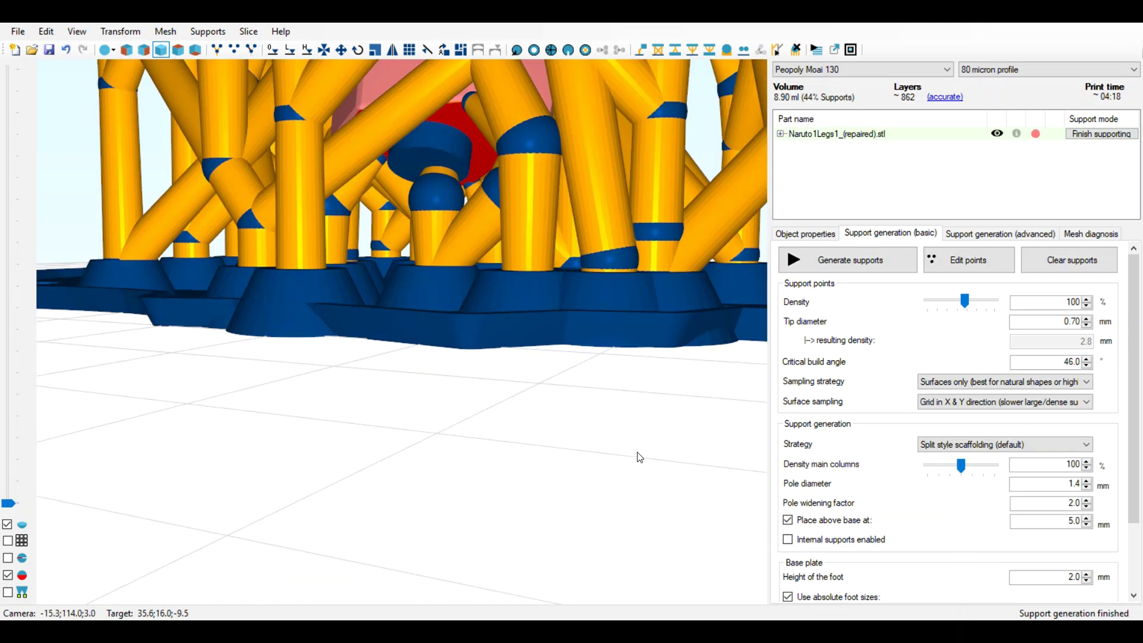
scroll(639, 457, up, 4)
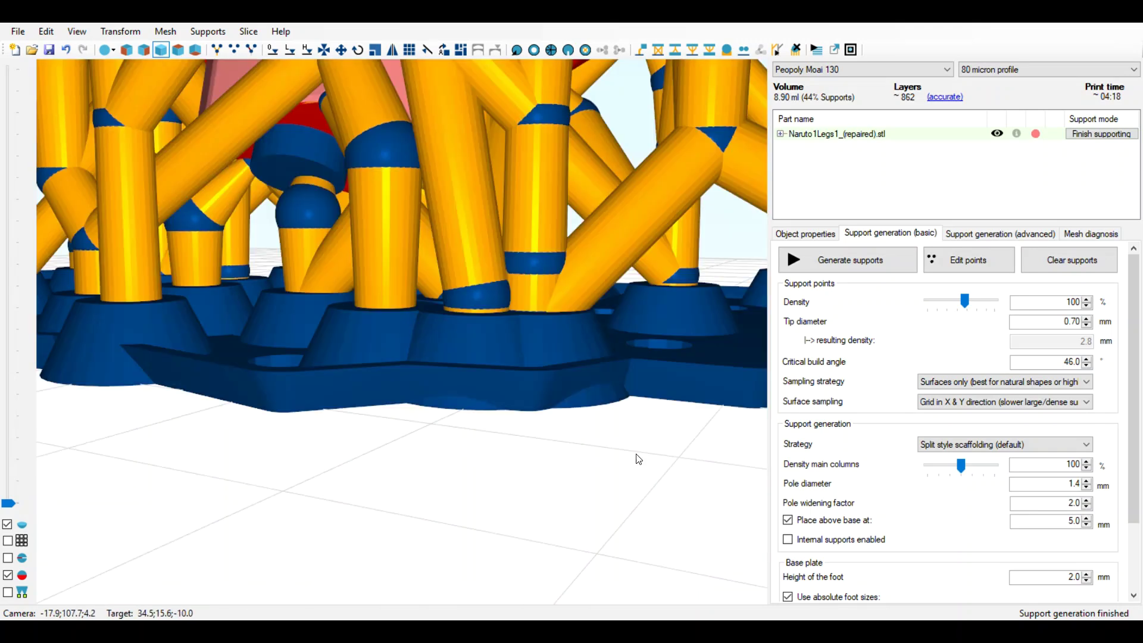
scroll(639, 459, down, 3)
drag(638, 459, 614, 469)
scroll(1123, 546, down, 3)
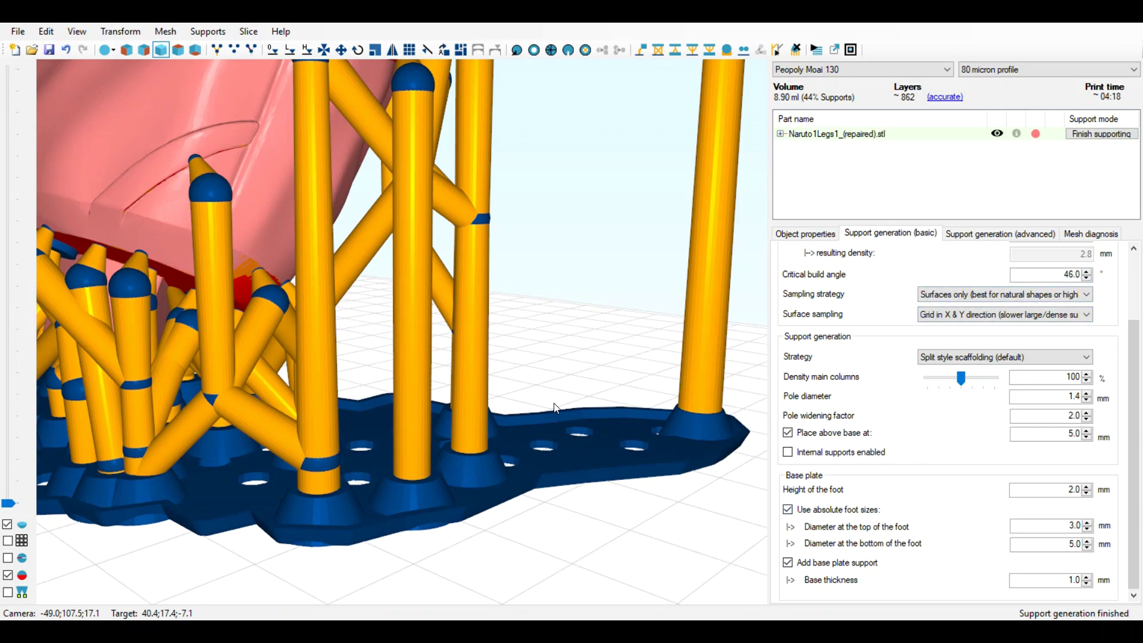
scroll(584, 449, up, 2)
scroll(584, 451, down, 5)
right_drag(584, 473, 620, 472)
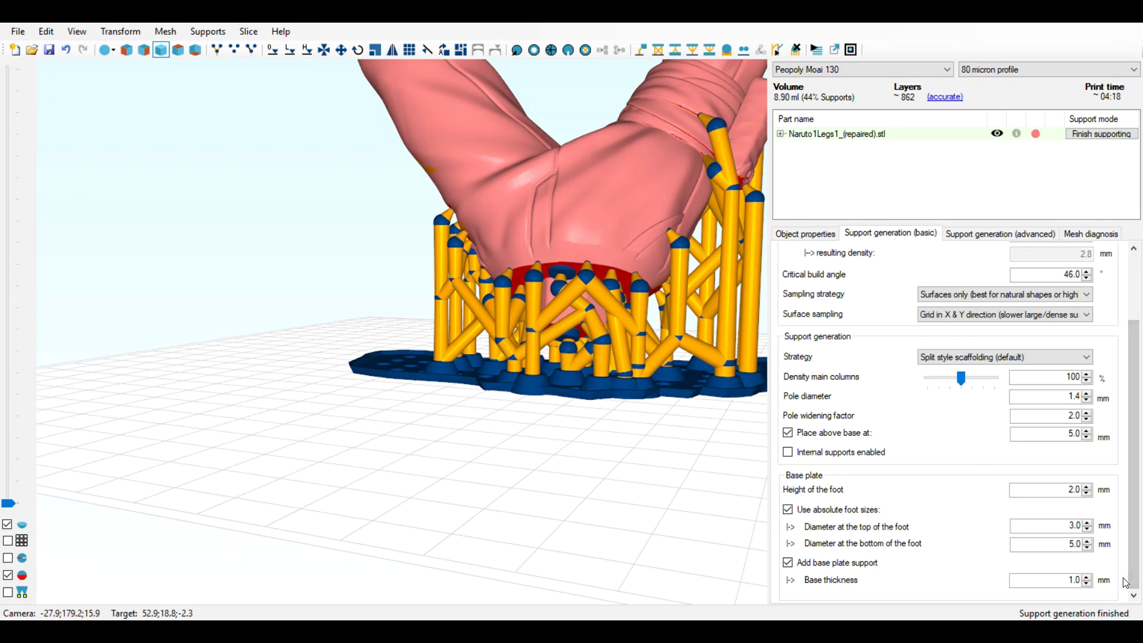
Step: Disable base plate support and regenerate the supports with separate feet
click(872, 564)
drag(1135, 407, 1135, 341)
click(992, 262)
click(992, 262)
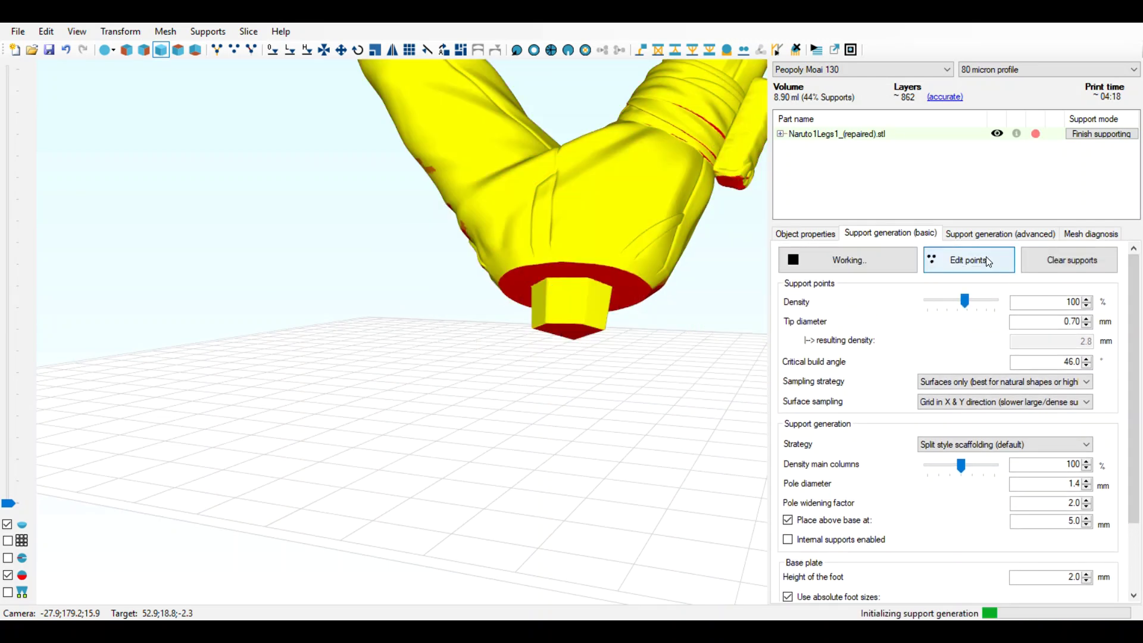
right_drag(724, 459, 668, 473)
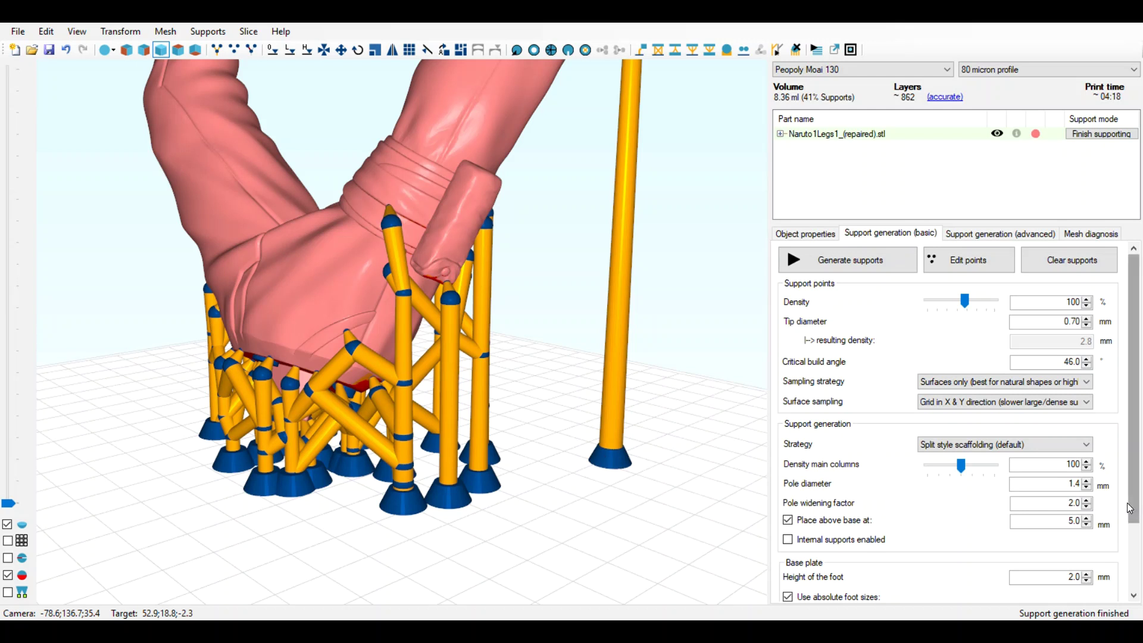
drag(1131, 510, 1140, 416)
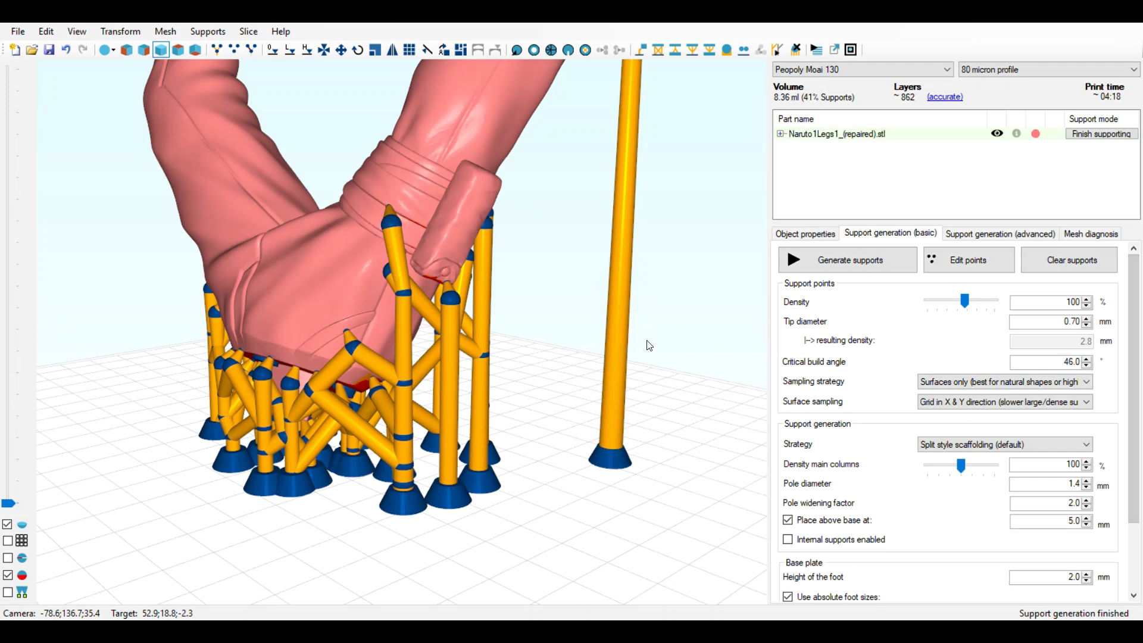
Step: Add a single support column under the raised leg, beside the existing tall outer column
scroll(653, 345, up, 5)
scroll(661, 346, down, 6)
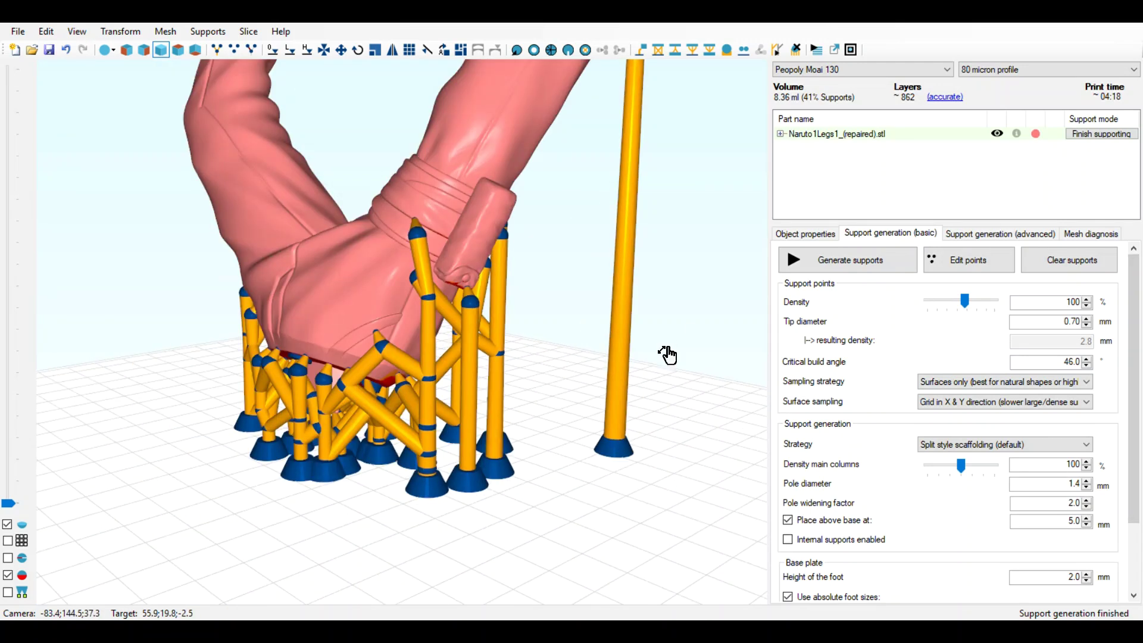
middle_drag(668, 354, 642, 433)
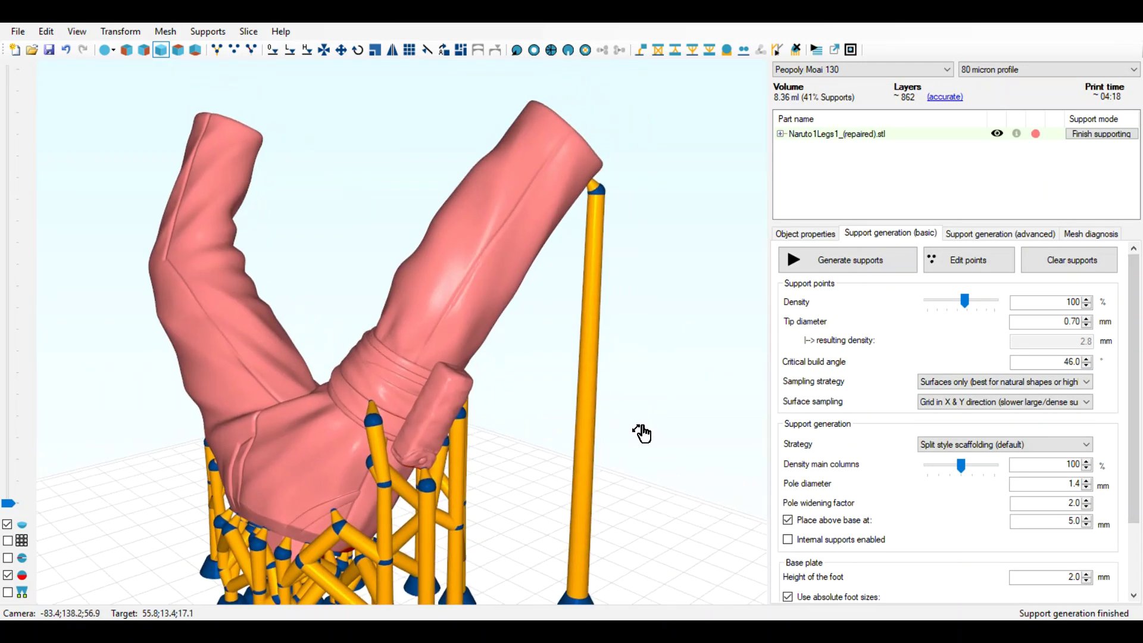
click(641, 49)
click(553, 234)
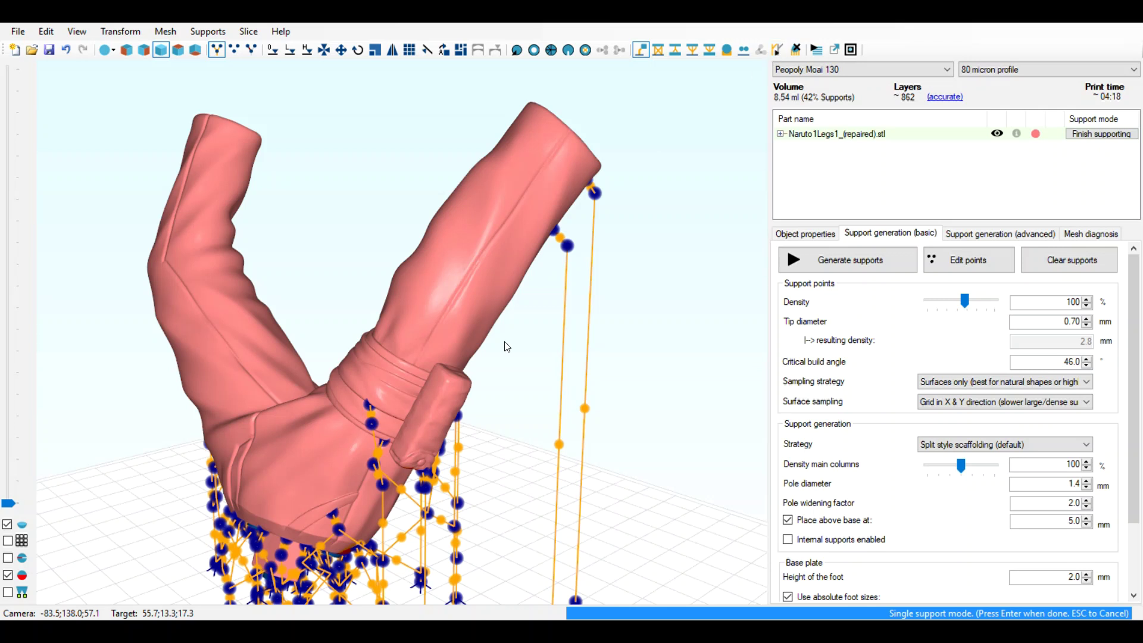
click(641, 50)
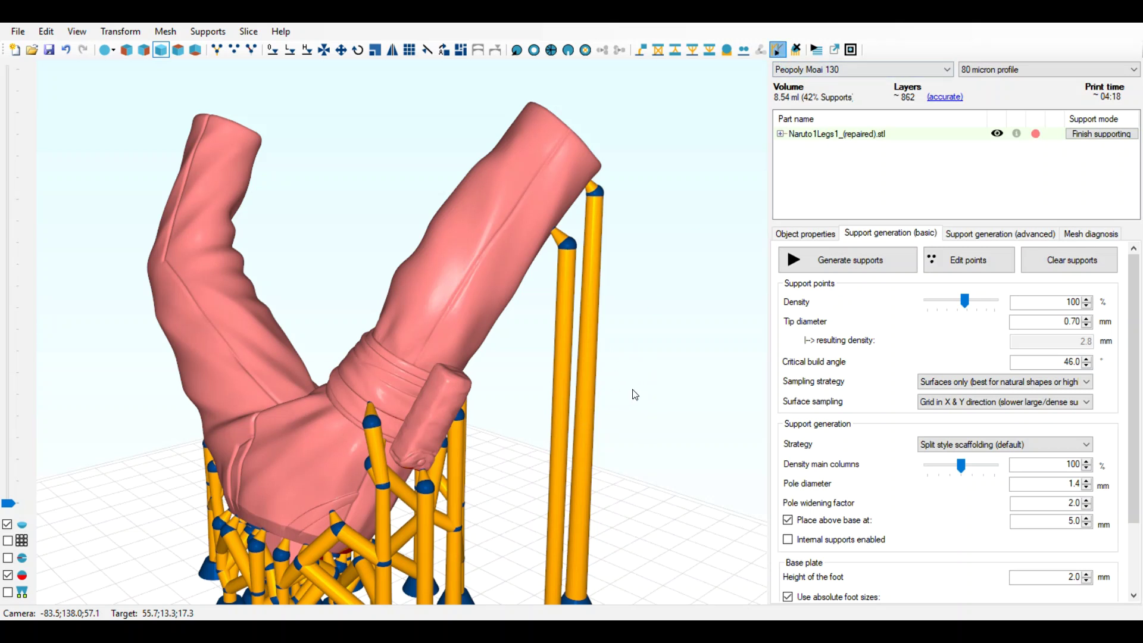
Step: Merge all the supports into one object, select it and inspect the fused columns and feet
scroll(576, 411, up, 3)
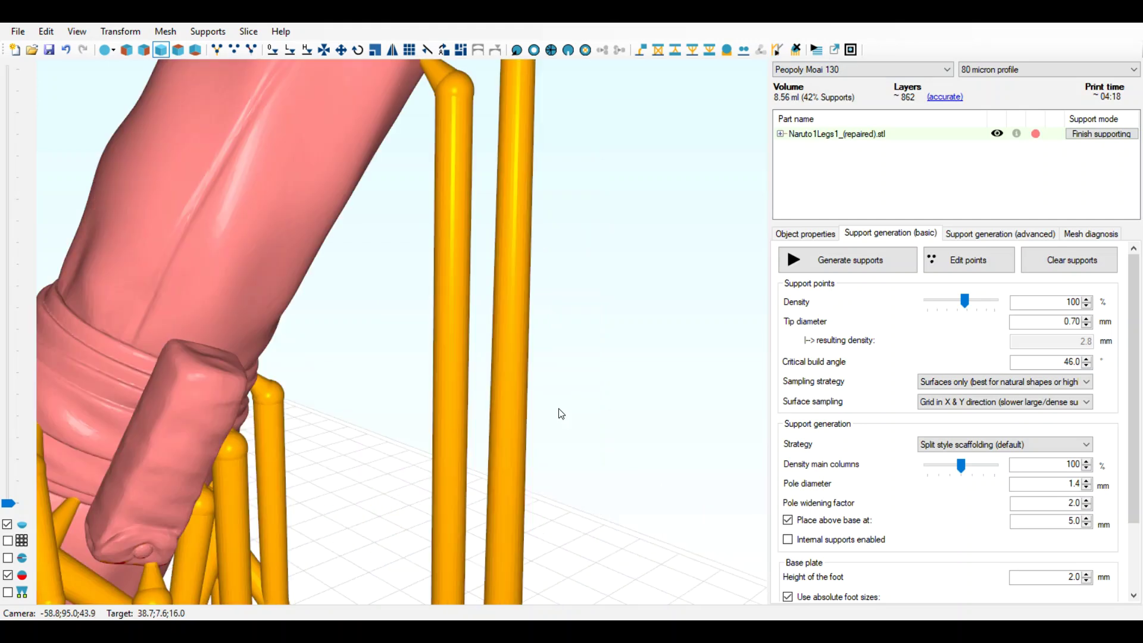
click(456, 420)
scroll(619, 412, up, 3)
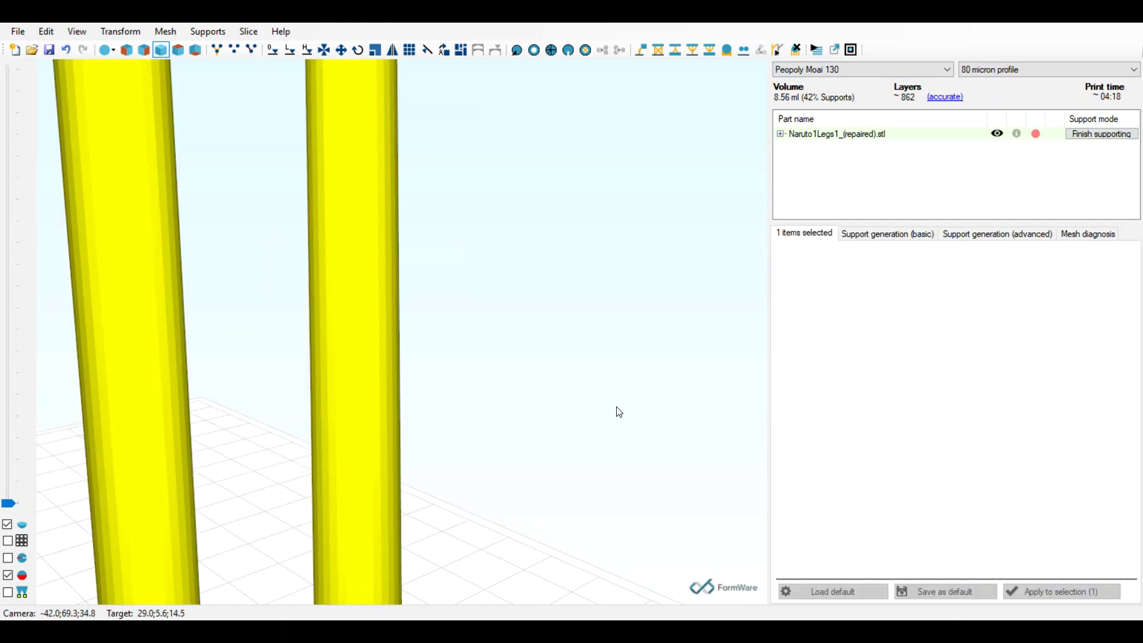
scroll(621, 412, down, 3)
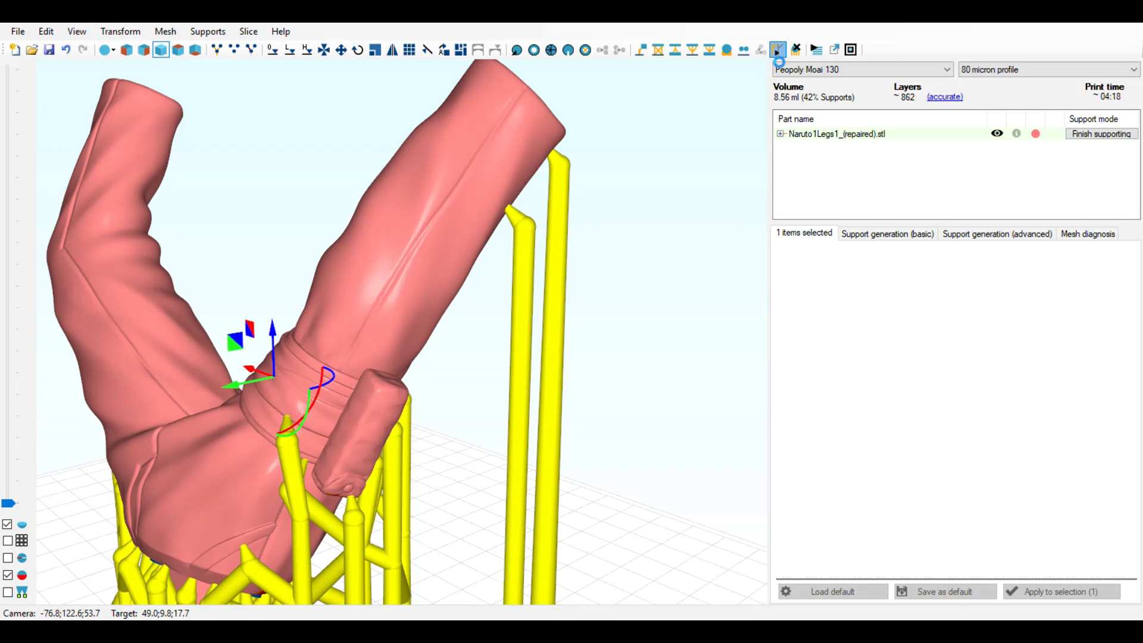
click(777, 50)
scroll(682, 303, up, 3)
scroll(683, 305, down, 5)
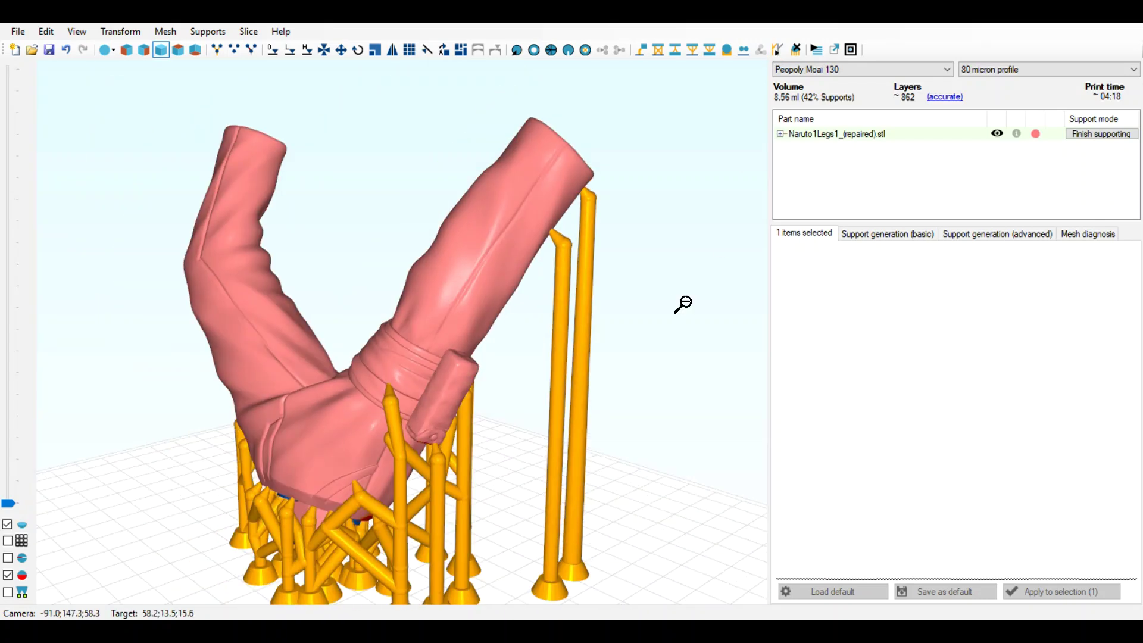
scroll(683, 305, down, 2)
right_drag(752, 285, 751, 279)
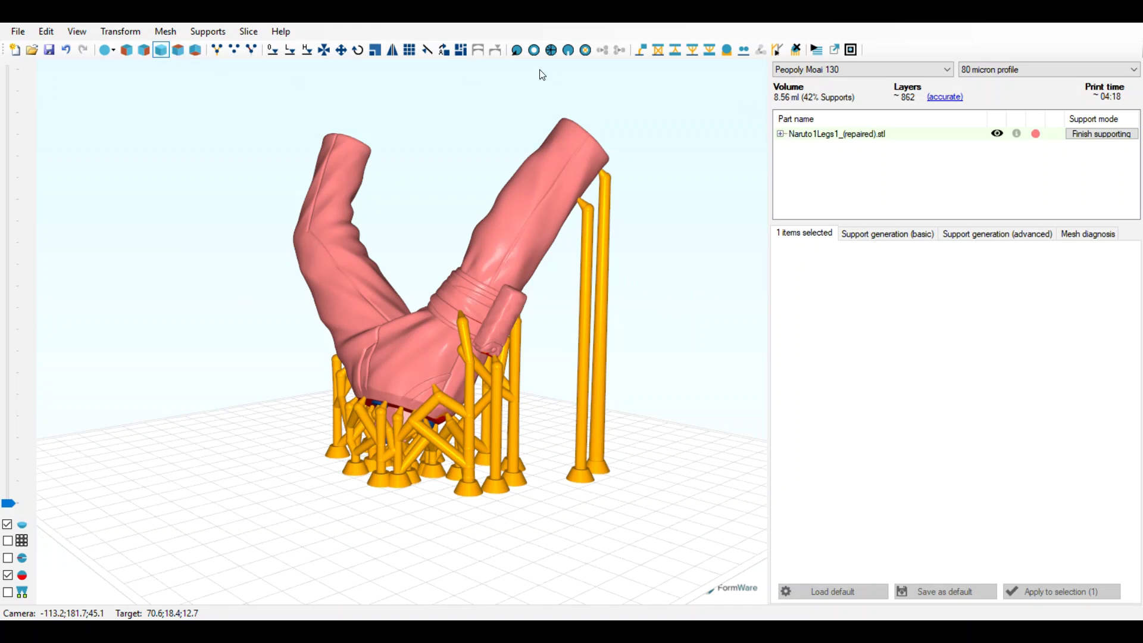
scroll(573, 247, up, 2)
scroll(443, 514, up, 2)
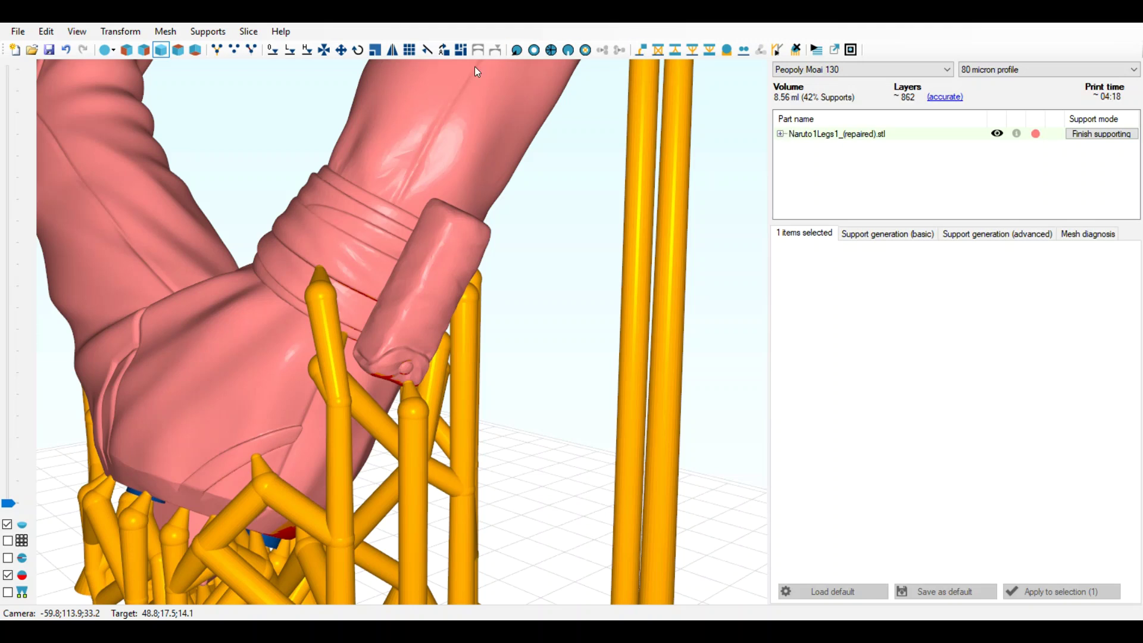
Step: Undo the support merge so the columns are separate, editable elements again
key(ctrl+z)
click(572, 167)
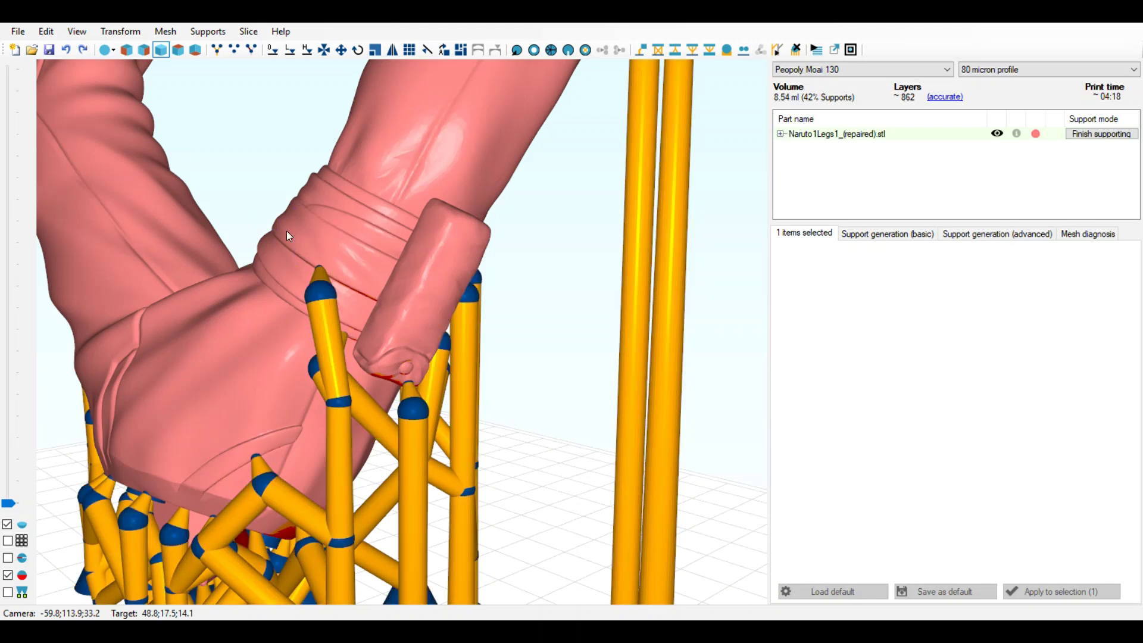
scroll(618, 280, up, 3)
scroll(634, 282, down, 5)
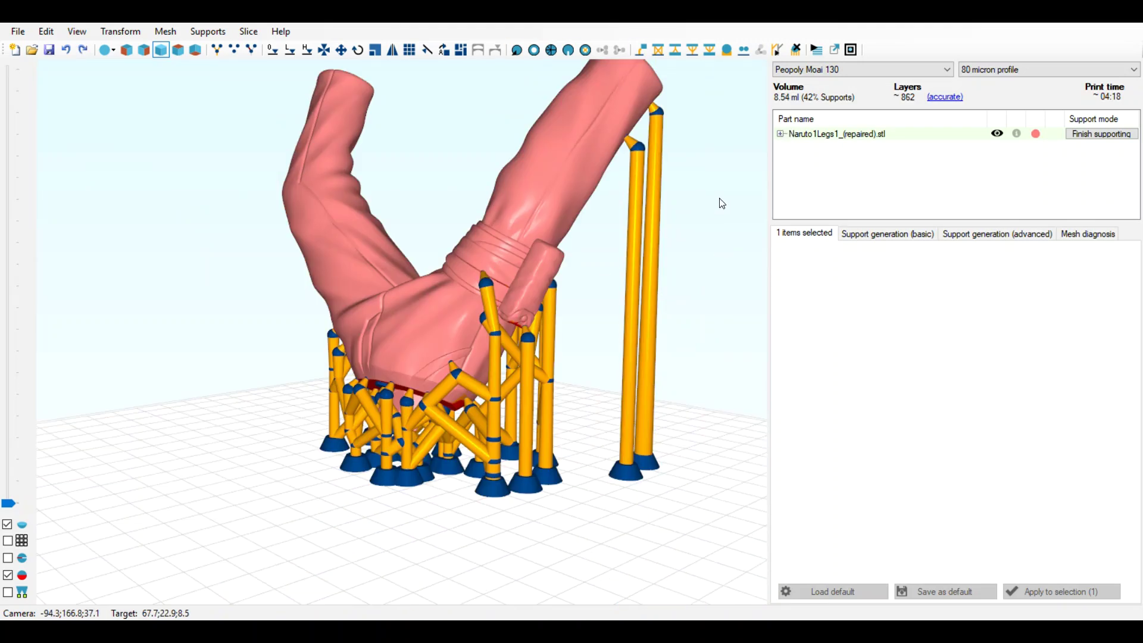
right_drag(720, 199, 720, 200)
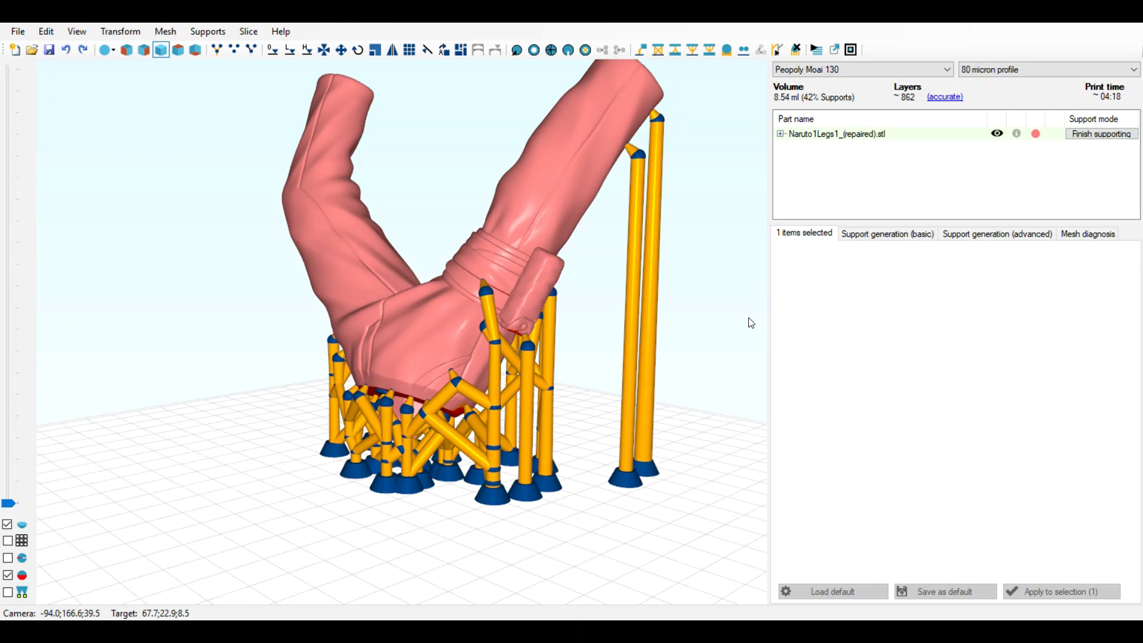
Step: Select the added single support column to review its diameters and foot dimensions, and clear the selection
drag(737, 339, 732, 339)
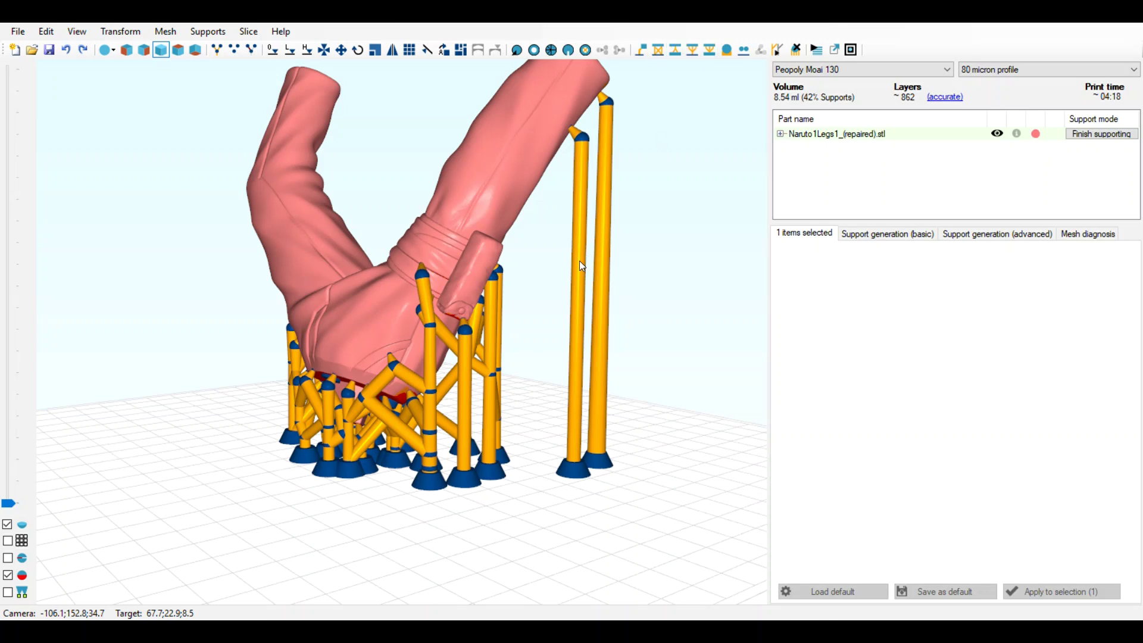
drag(665, 268, 619, 269)
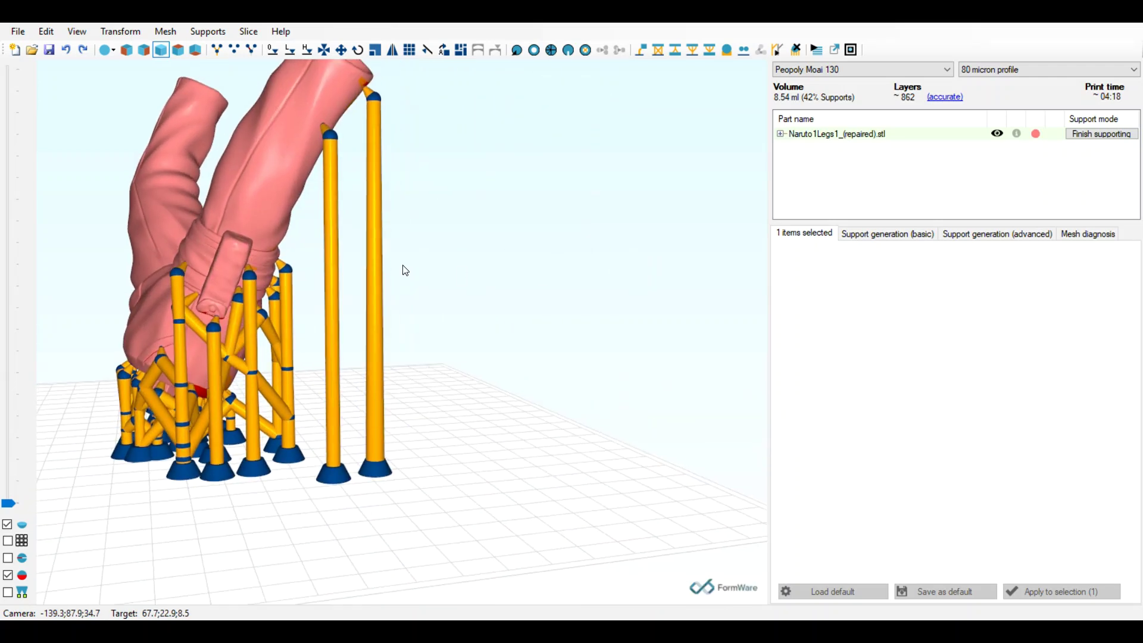
click(335, 262)
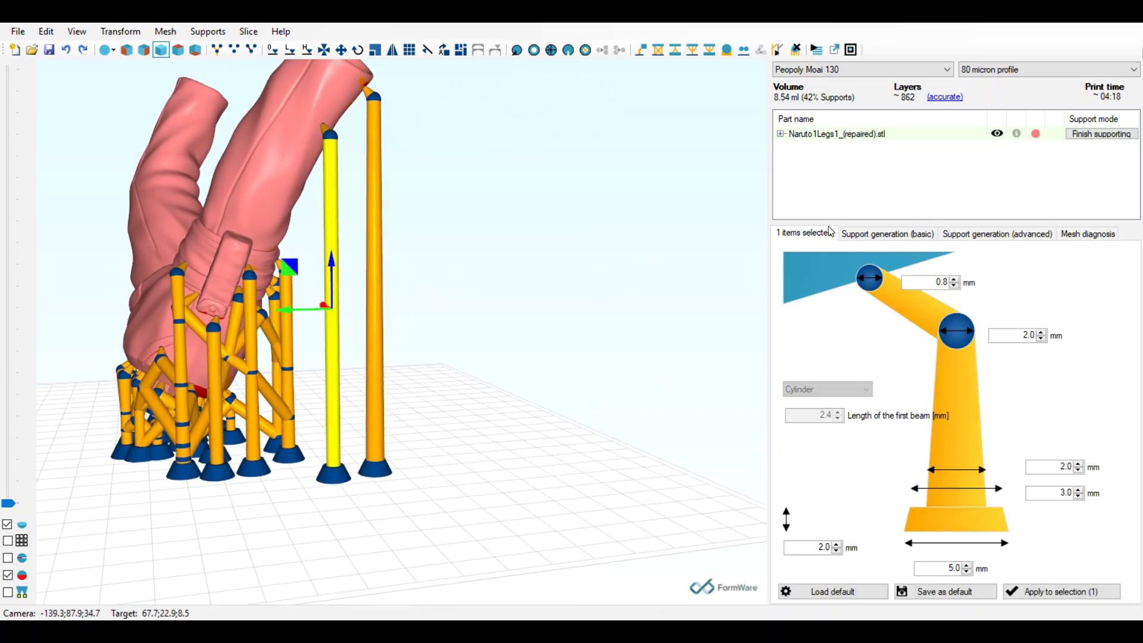
click(441, 235)
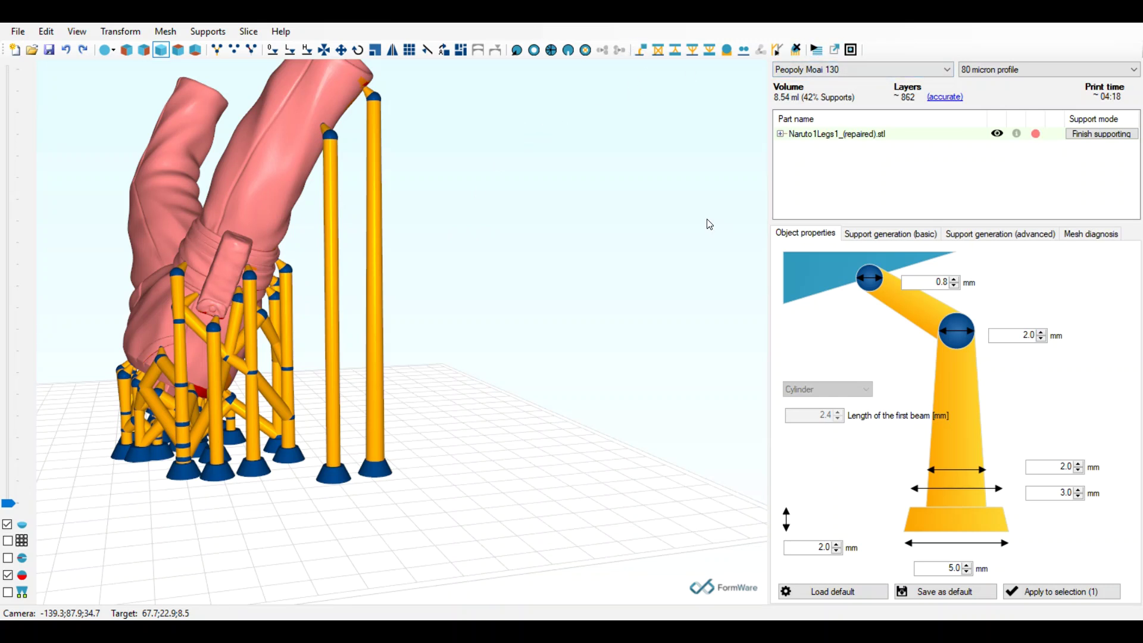
Step: Duplicate the legs model together with its supports
scroll(516, 296, up, 3)
scroll(479, 355, down, 2)
right_drag(479, 355, 536, 346)
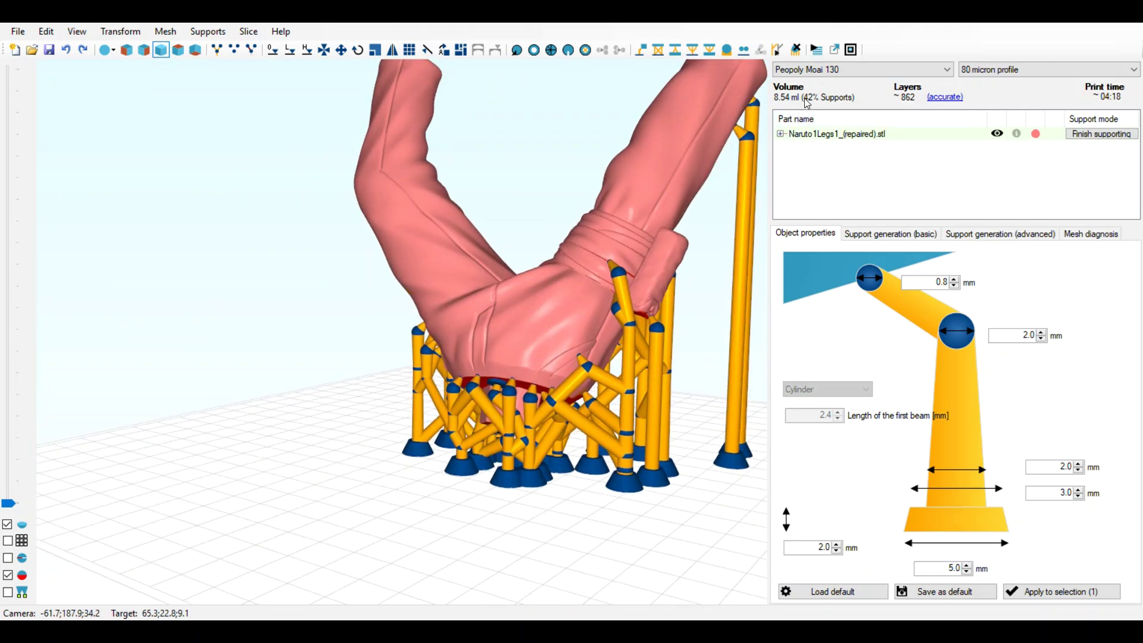
click(801, 134)
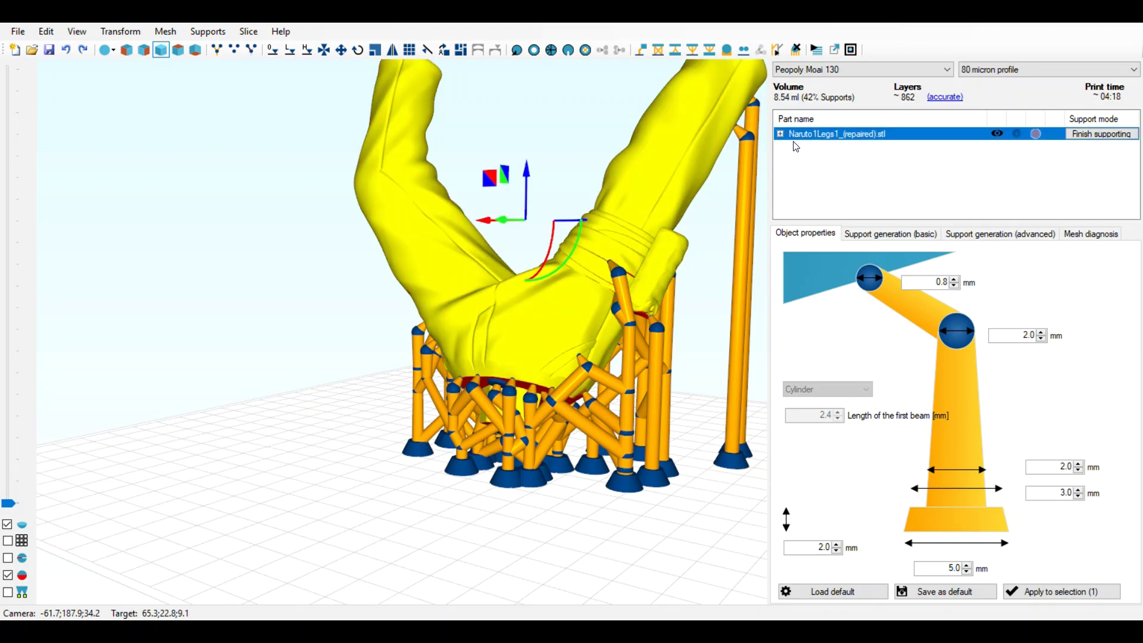
key(ctrl+v)
scroll(551, 359, up, 2)
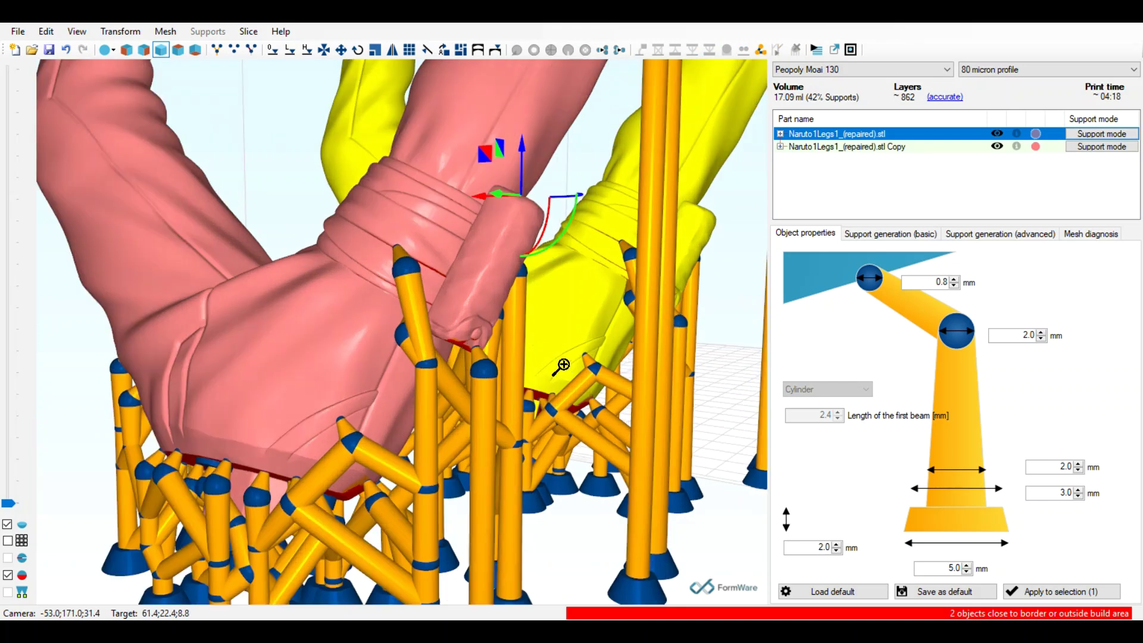
Step: Arrange the two supported legs models on the build plate and check the layout from above
scroll(552, 358, down, 5)
right_drag(653, 388, 618, 387)
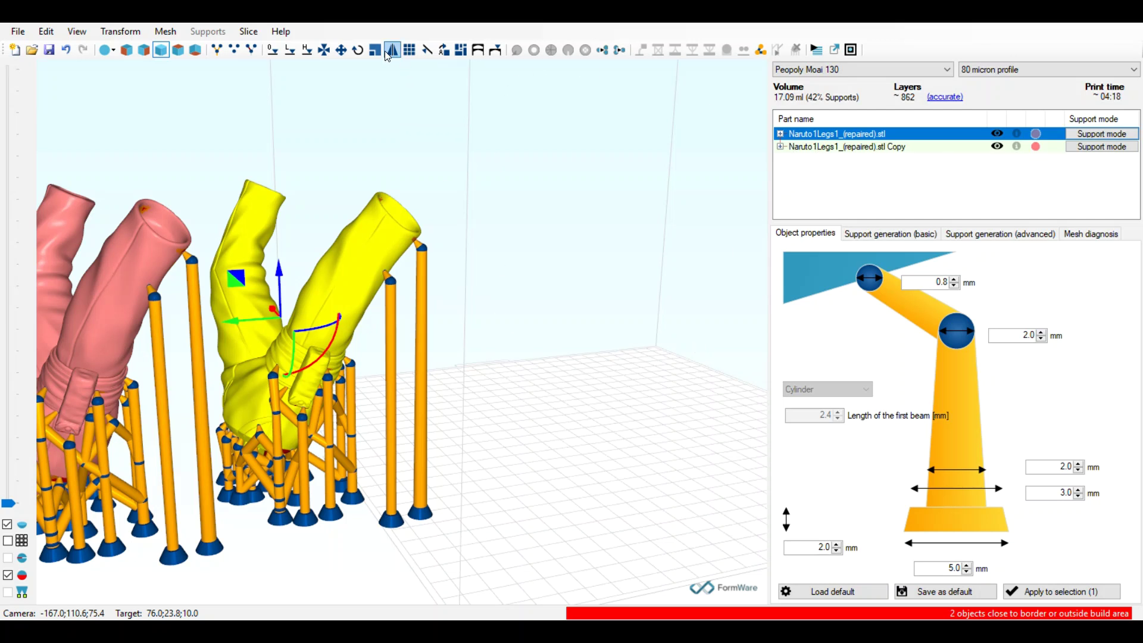
click(460, 50)
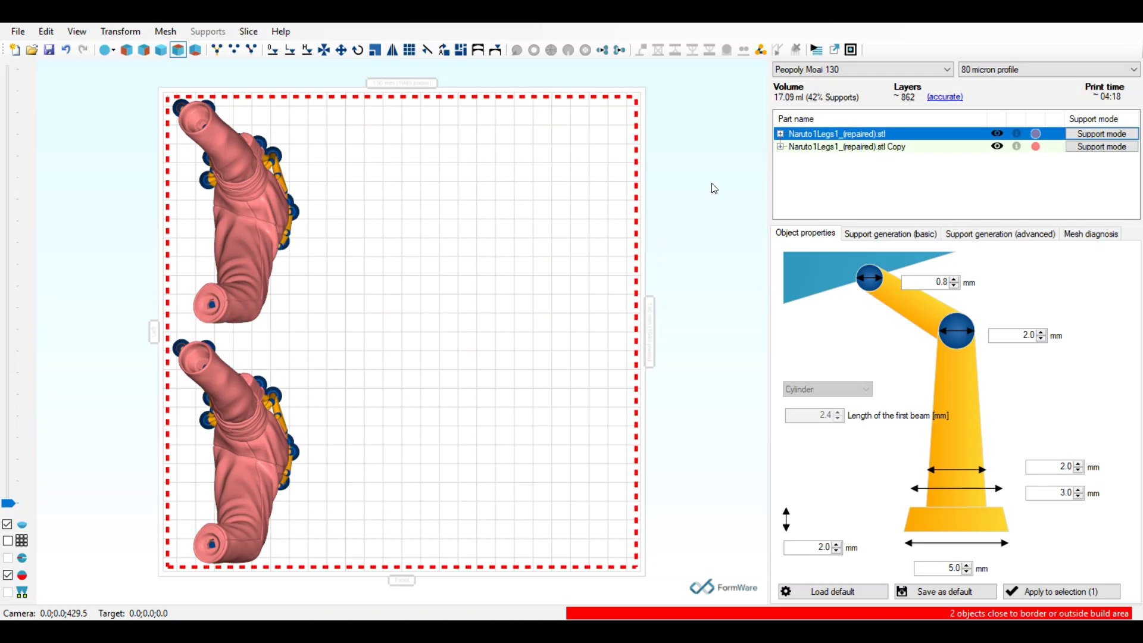
middle_drag(424, 374, 472, 371)
drag(471, 372, 522, 300)
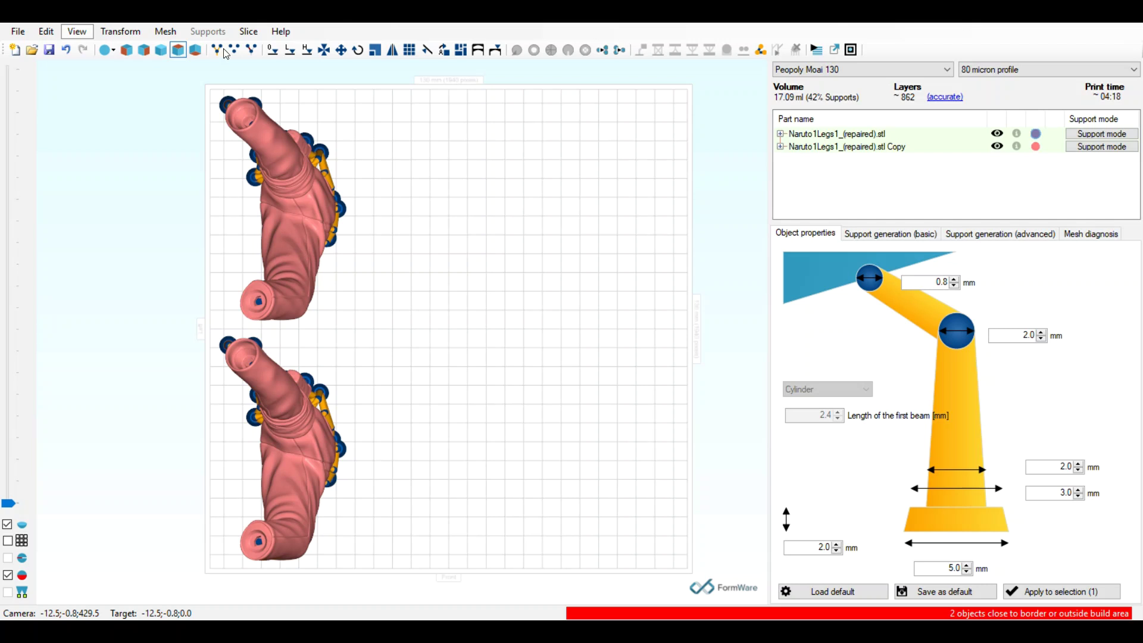
Step: View both supported models from the side and at an angle, and move the layer preview up to their tops
click(92, 49)
right_drag(282, 402, 485, 365)
scroll(485, 365, up, 3)
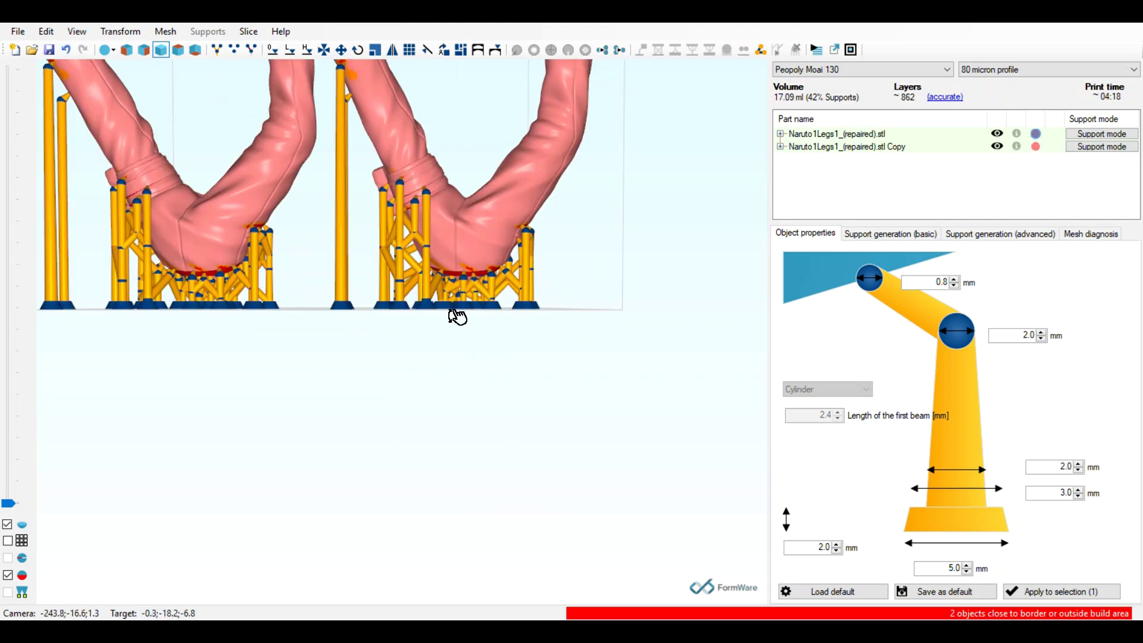
right_drag(458, 317, 285, 413)
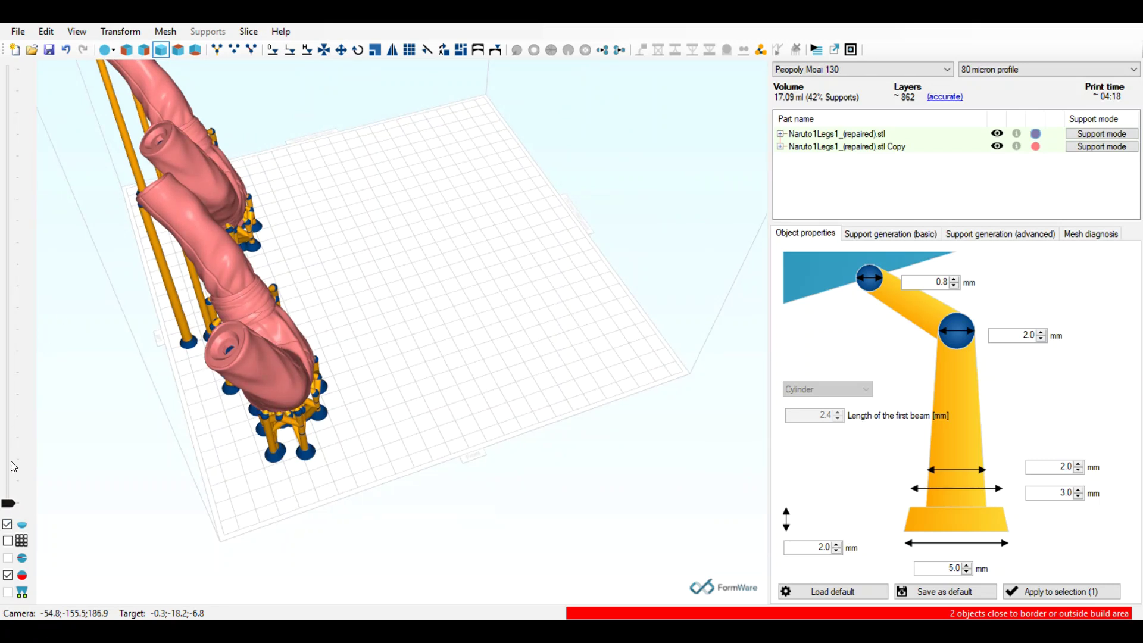
drag(13, 467, 34, 38)
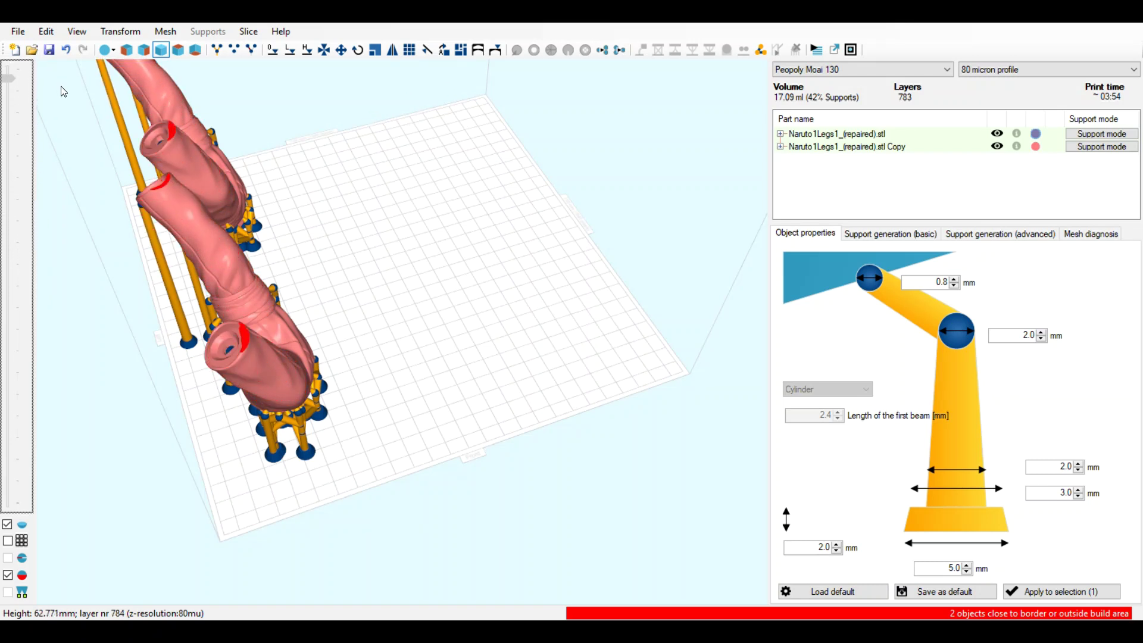
Step: Select the drainage hole inside the open leg end and a support column under the model to view their properties
drag(401, 227, 536, 245)
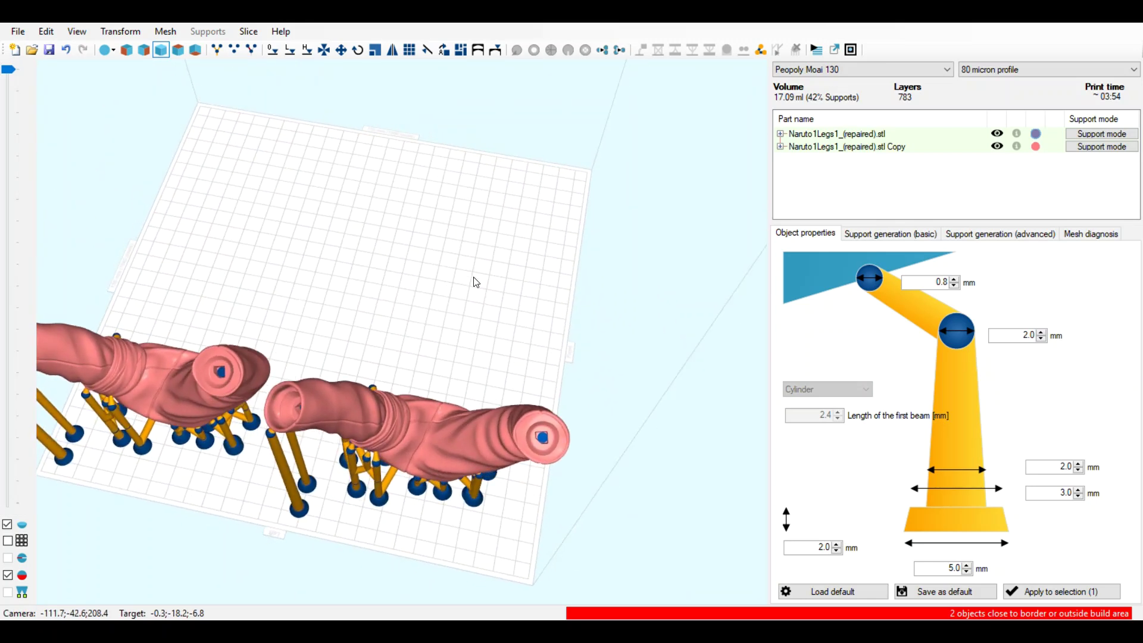
scroll(459, 360, up, 2)
scroll(477, 409, up, 2)
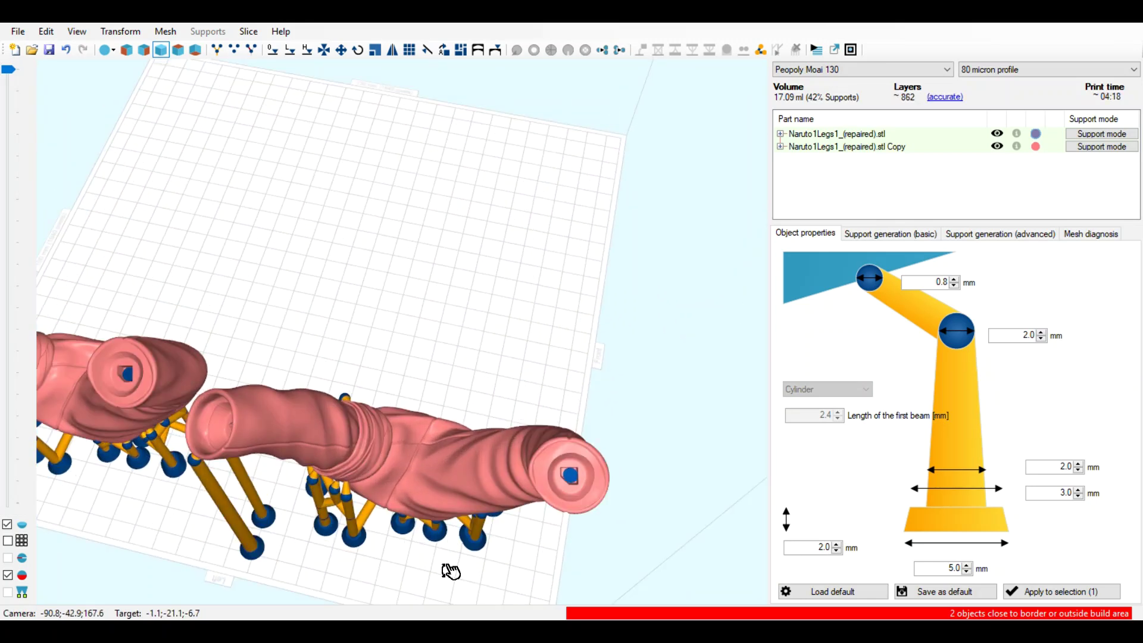
drag(451, 572, 548, 320)
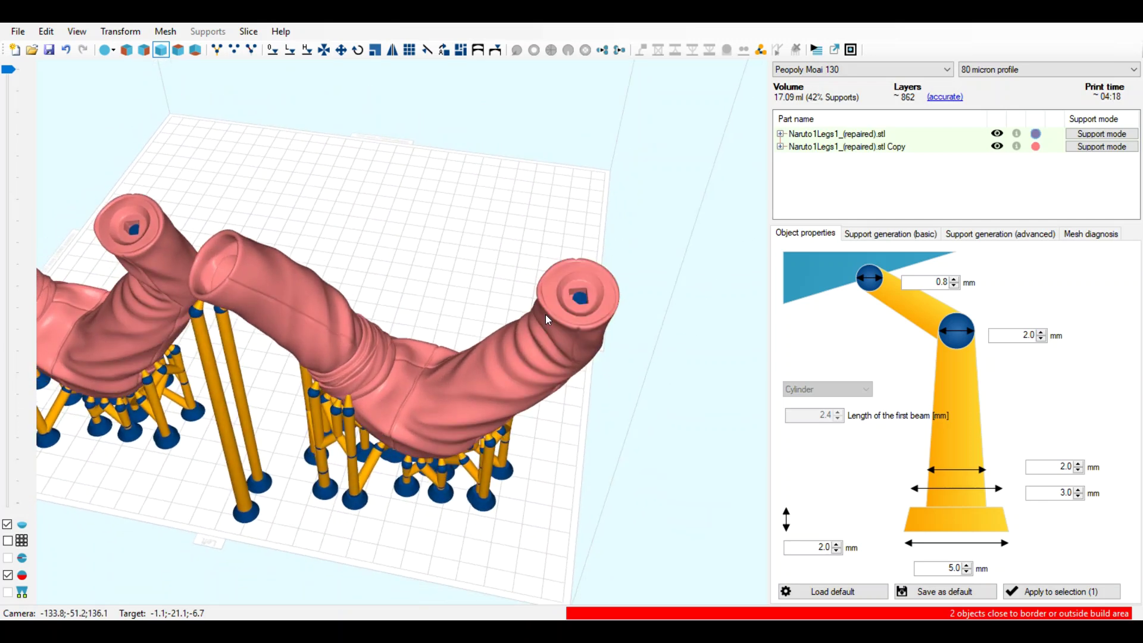
click(577, 296)
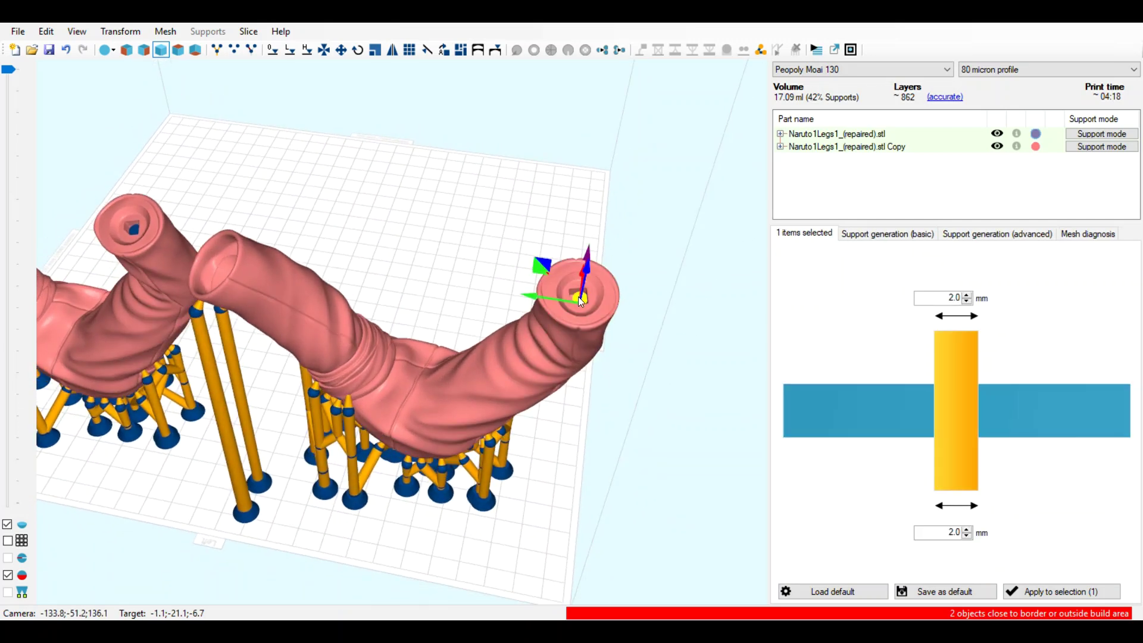
click(487, 471)
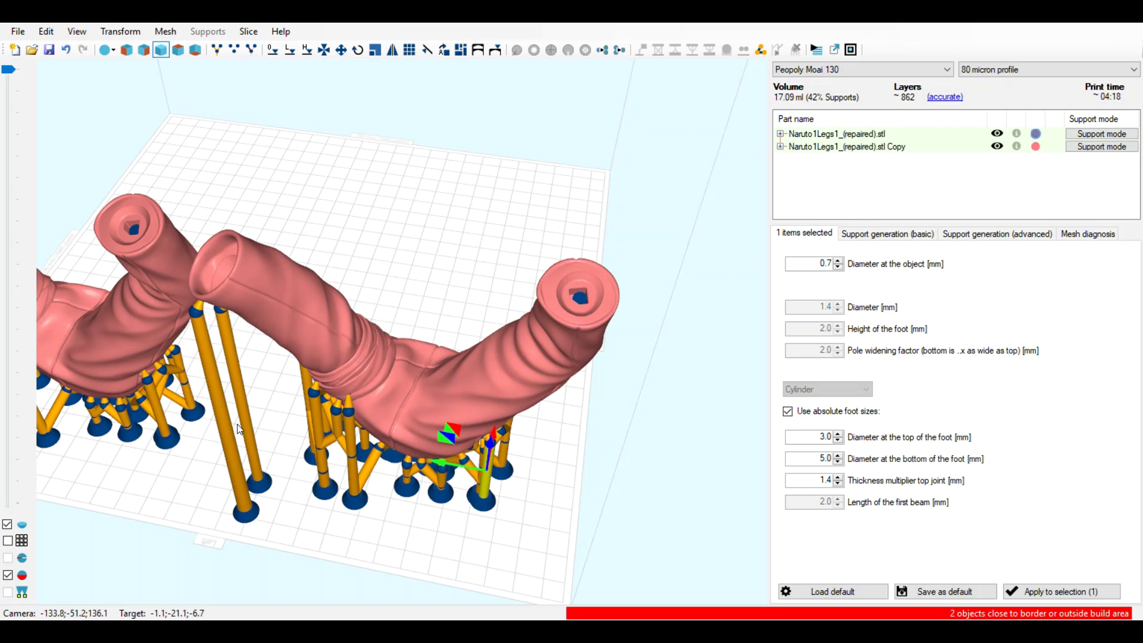
Step: List the original model's supports and highlight its auto-generated split lattice and its single support in turn
click(780, 133)
click(780, 133)
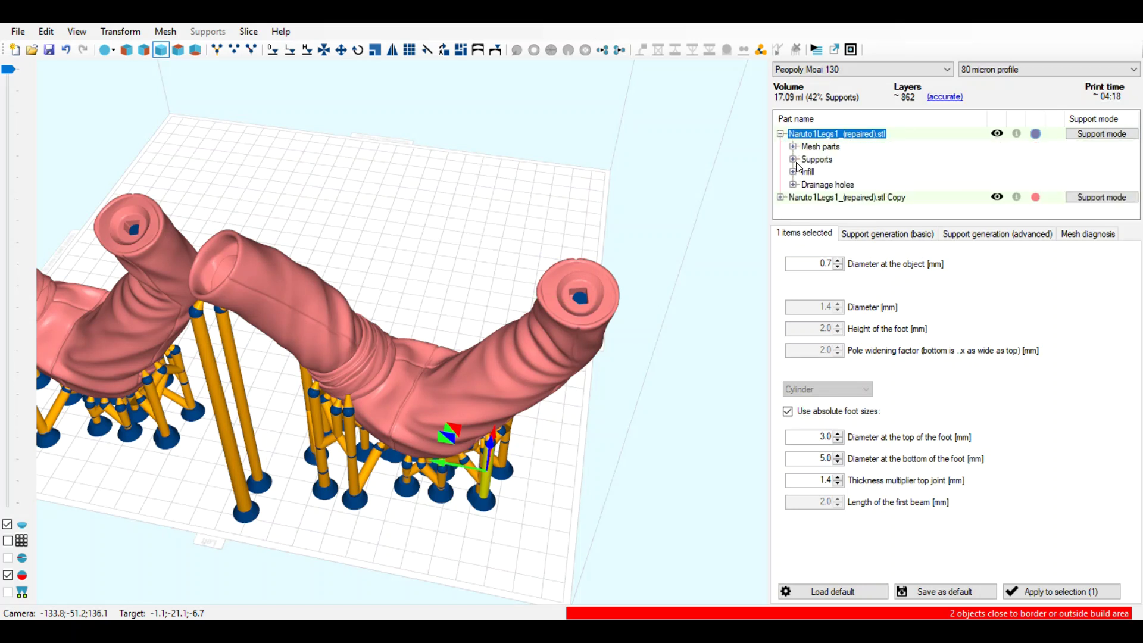
click(794, 160)
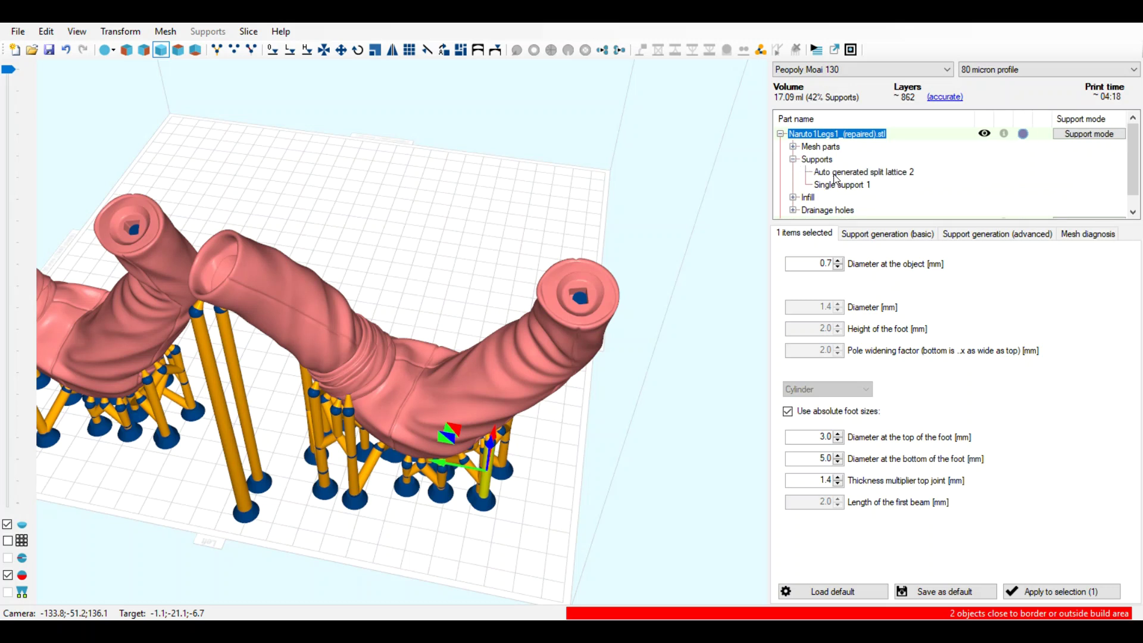
click(835, 173)
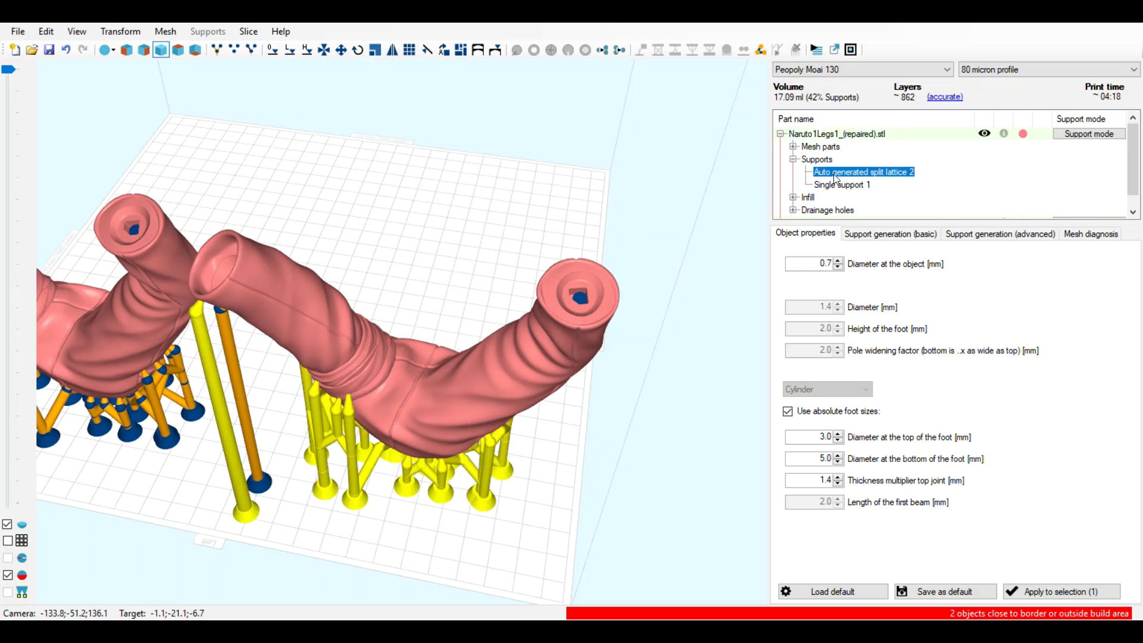
click(829, 184)
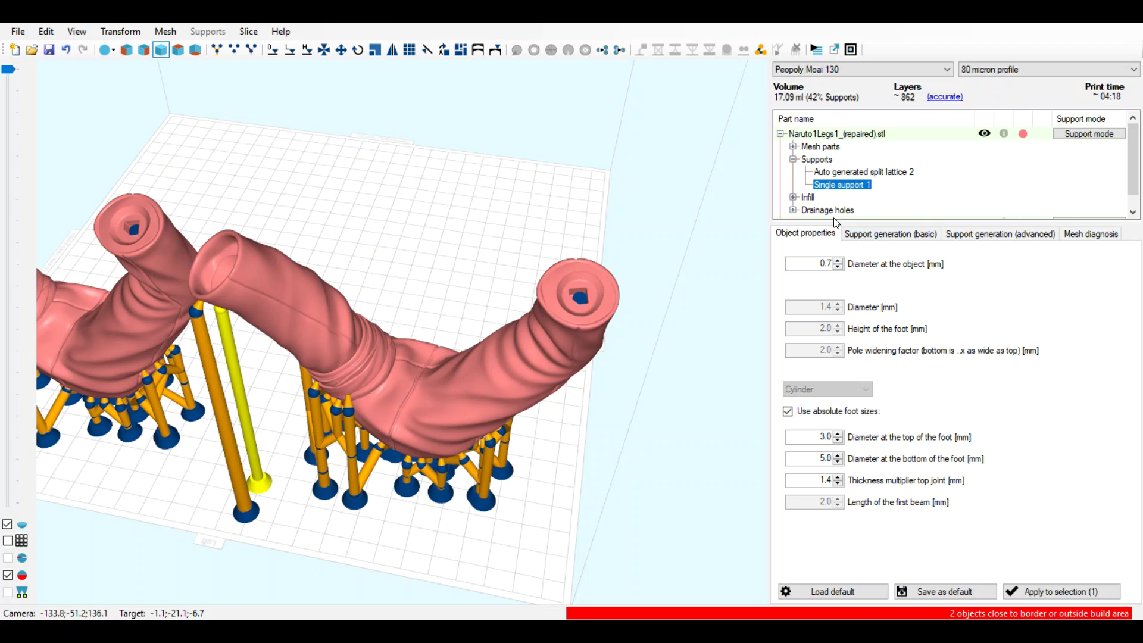
Step: List the original model's drainage holes and its infill, and select the Infill flattened 1 entry
click(793, 210)
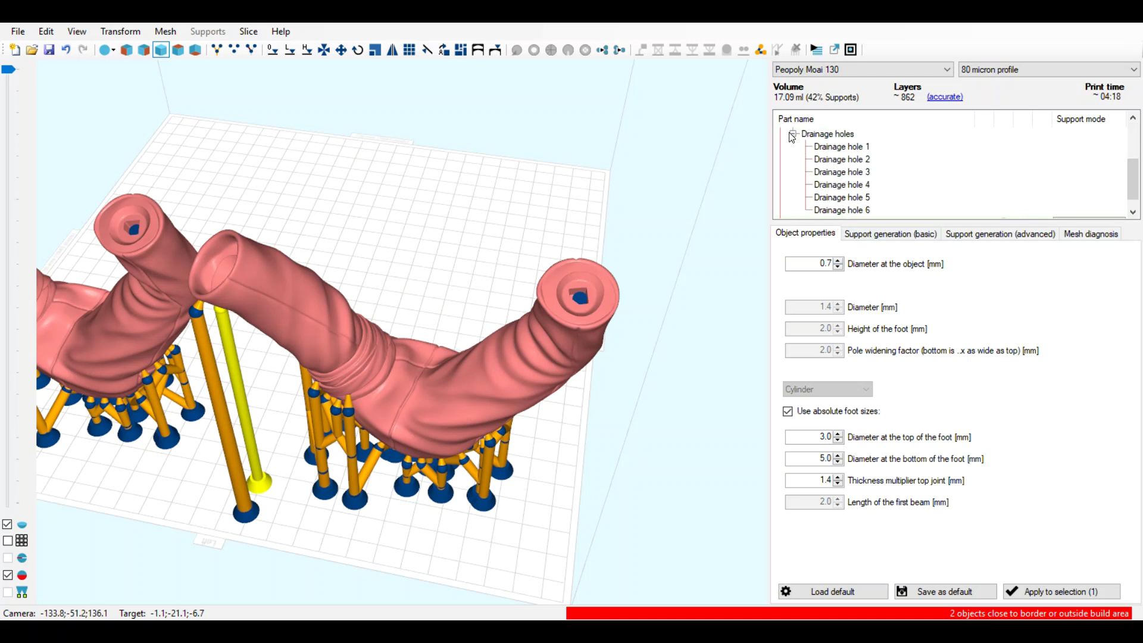
click(793, 134)
click(793, 184)
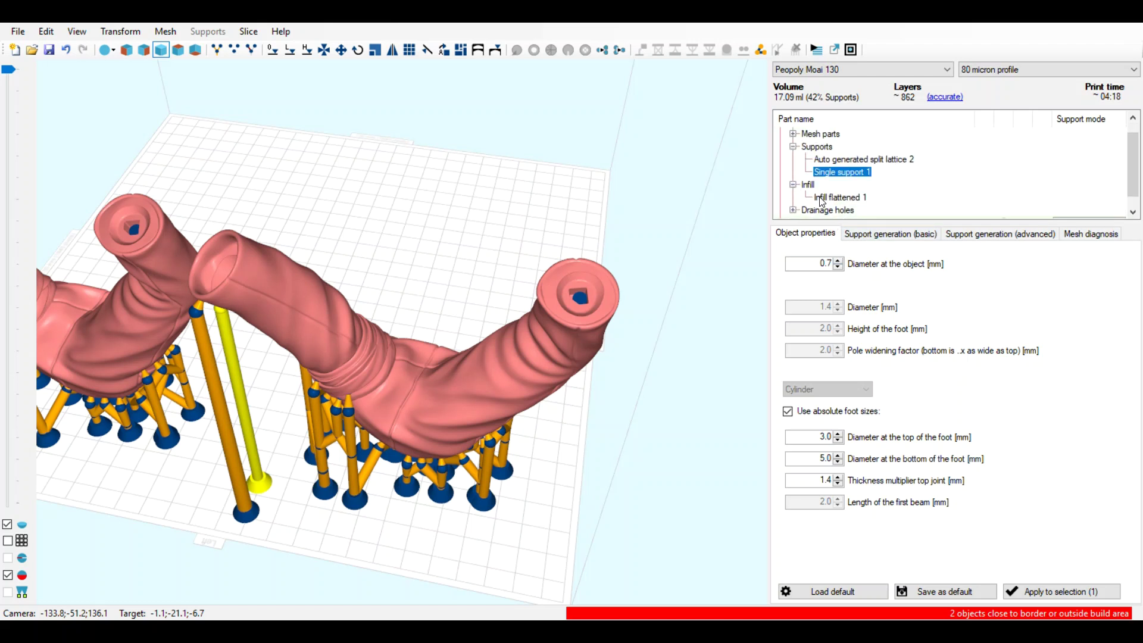
click(822, 199)
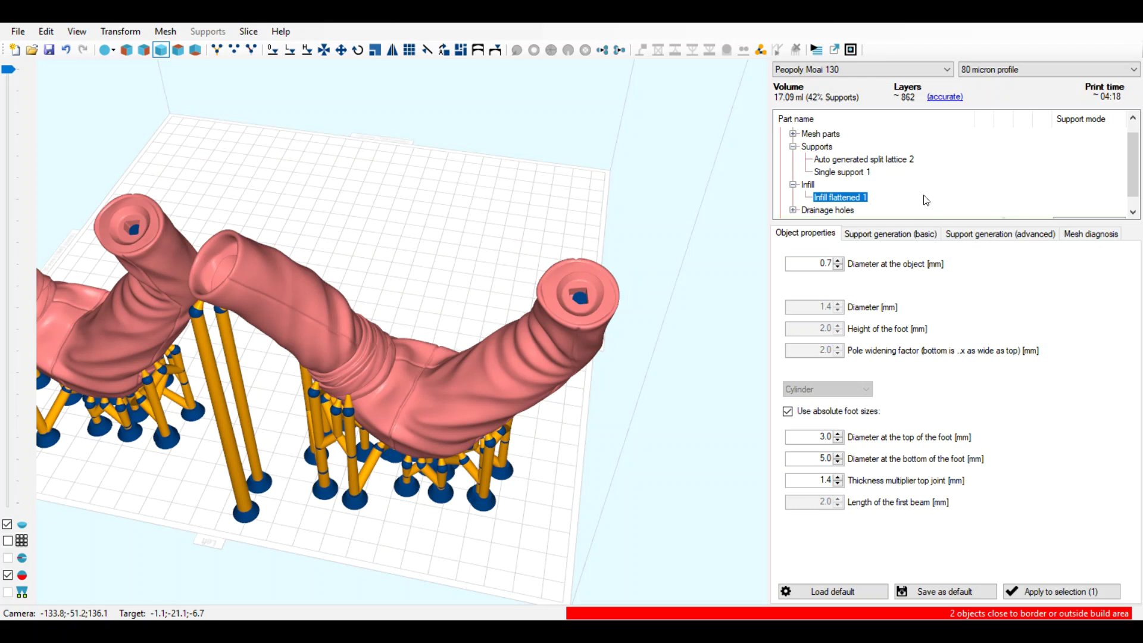
Step: Check the basic support generation settings, return to the object properties, and collapse the original model's part list
click(901, 233)
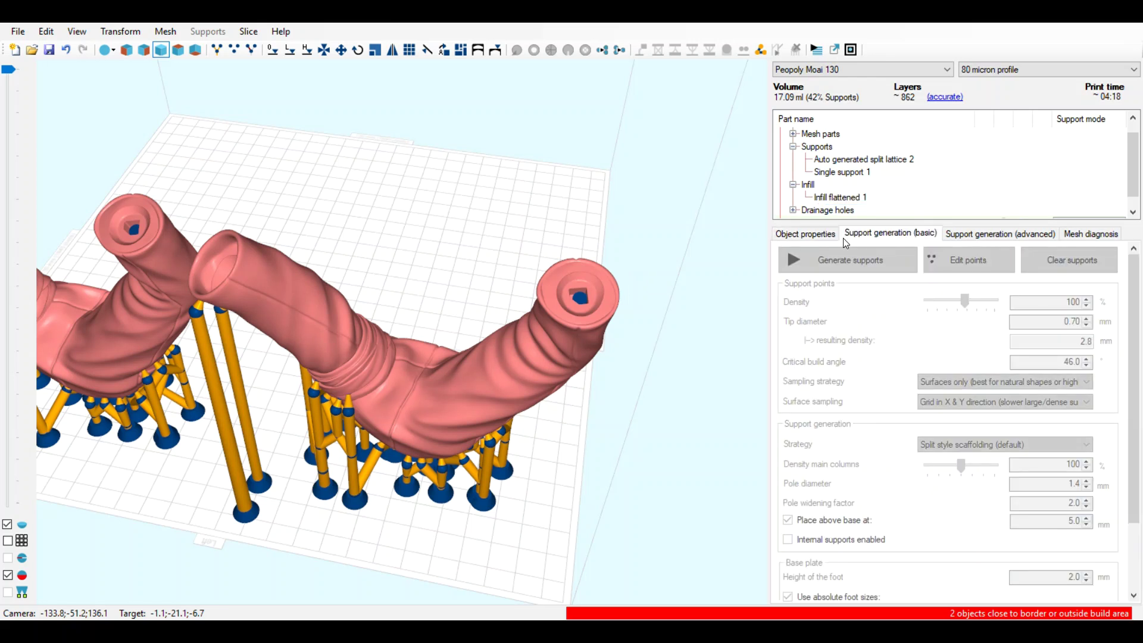
click(826, 235)
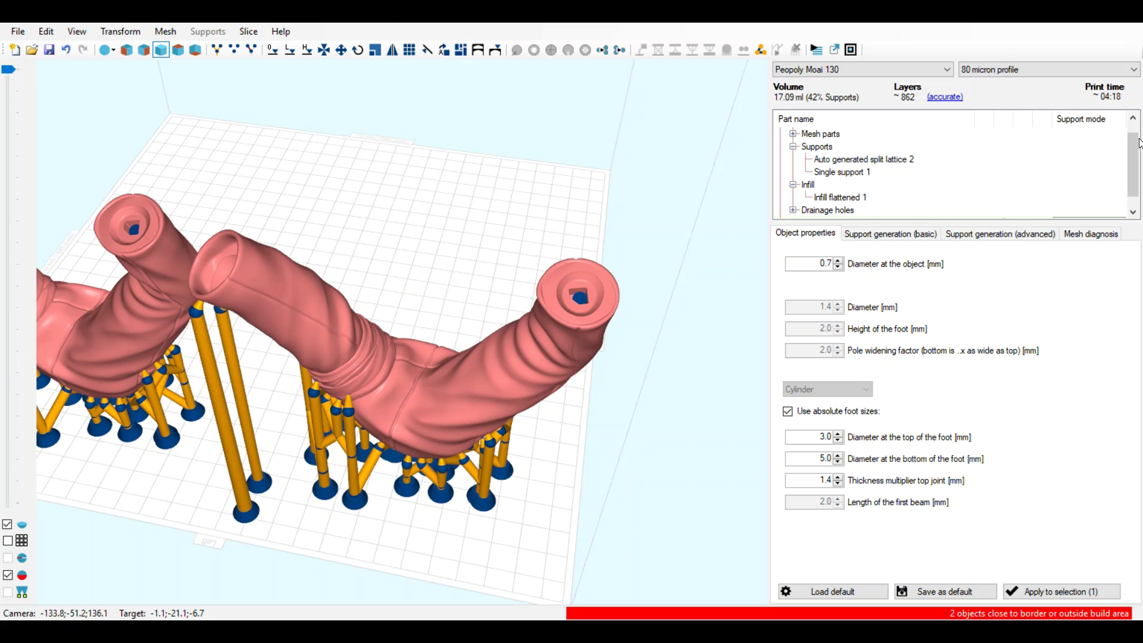
click(793, 146)
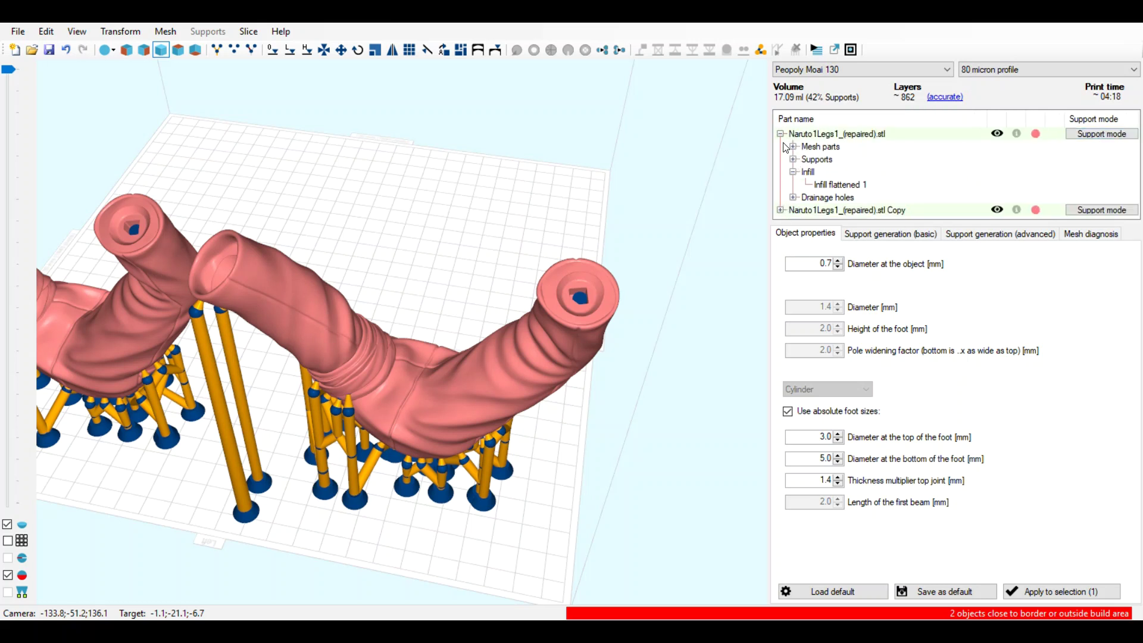
click(780, 134)
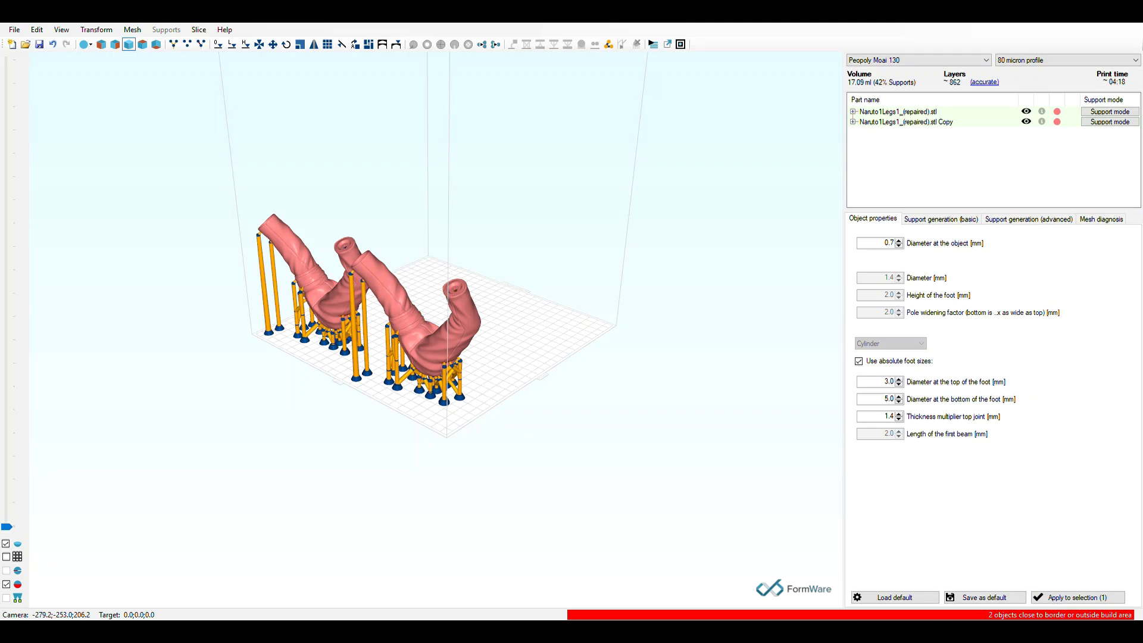
Step: View both supported legs models together from low and raised side angles to check their overall orientation and support coverage
right_drag(503, 456, 604, 446)
scroll(600, 431, up, 5)
middle_drag(600, 431, 562, 344)
right_drag(562, 344, 628, 453)
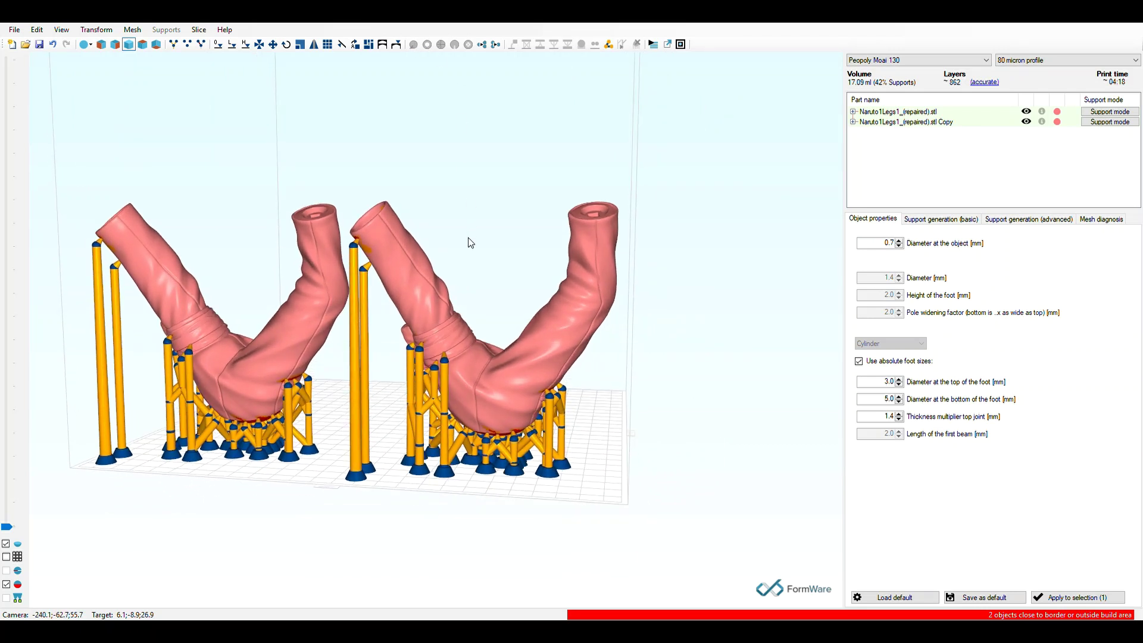
right_drag(691, 374, 673, 398)
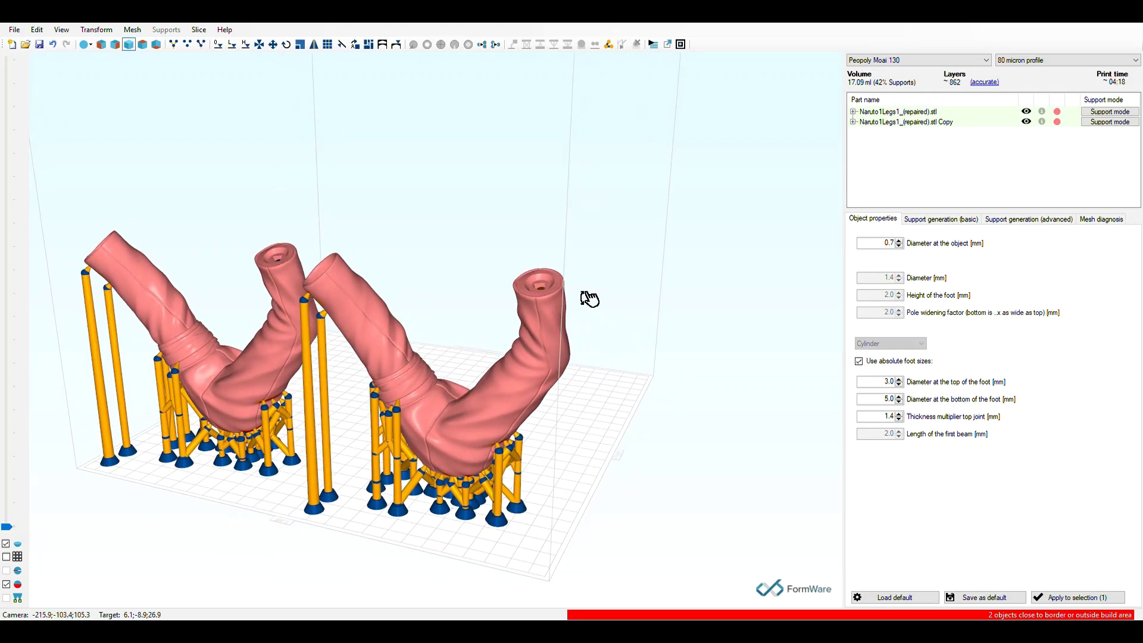
right_drag(589, 299, 603, 272)
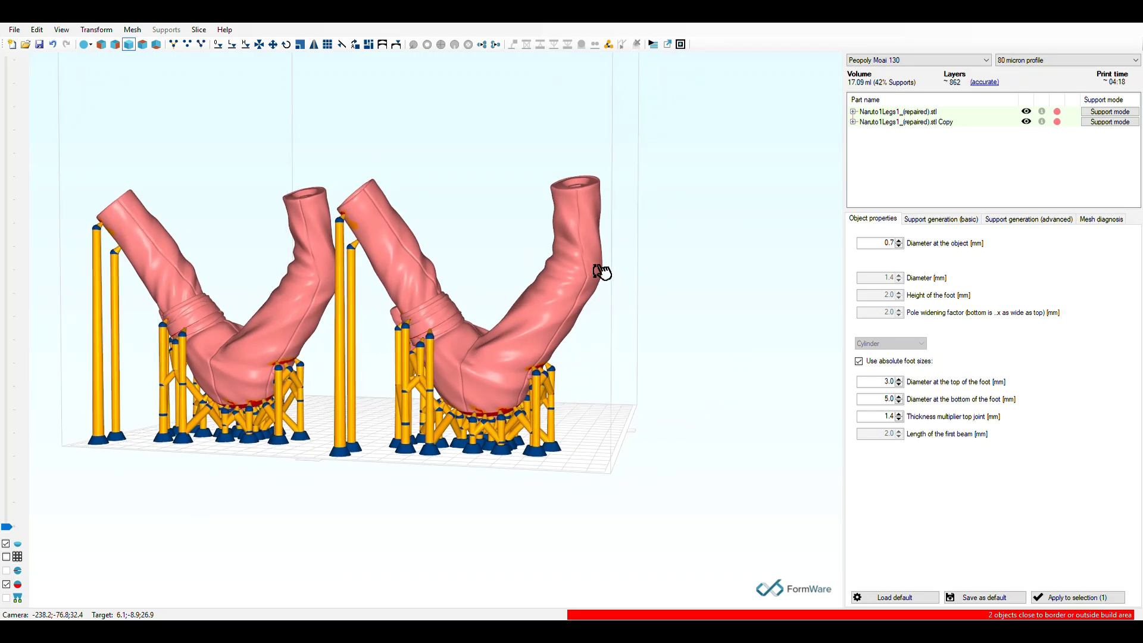
right_drag(603, 333, 576, 337)
Step: Examine up close the support columns under the models' lowest area and the tips touching the wrapped leg band
scroll(511, 354, up, 5)
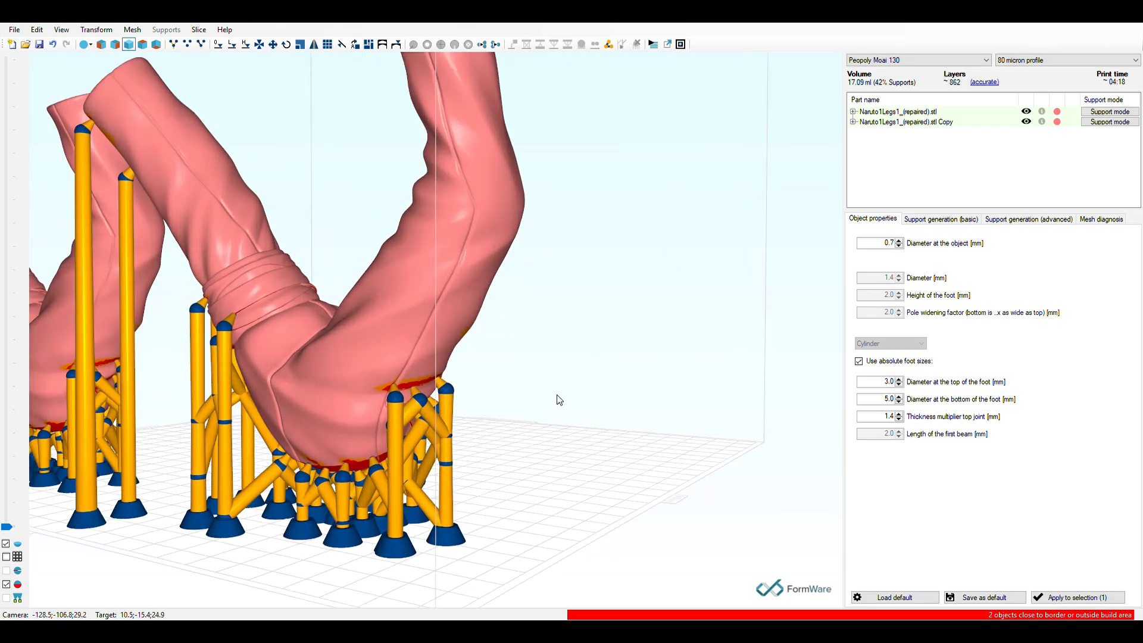
right_drag(560, 387, 665, 360)
right_drag(327, 314, 348, 332)
middle_drag(348, 333, 393, 267)
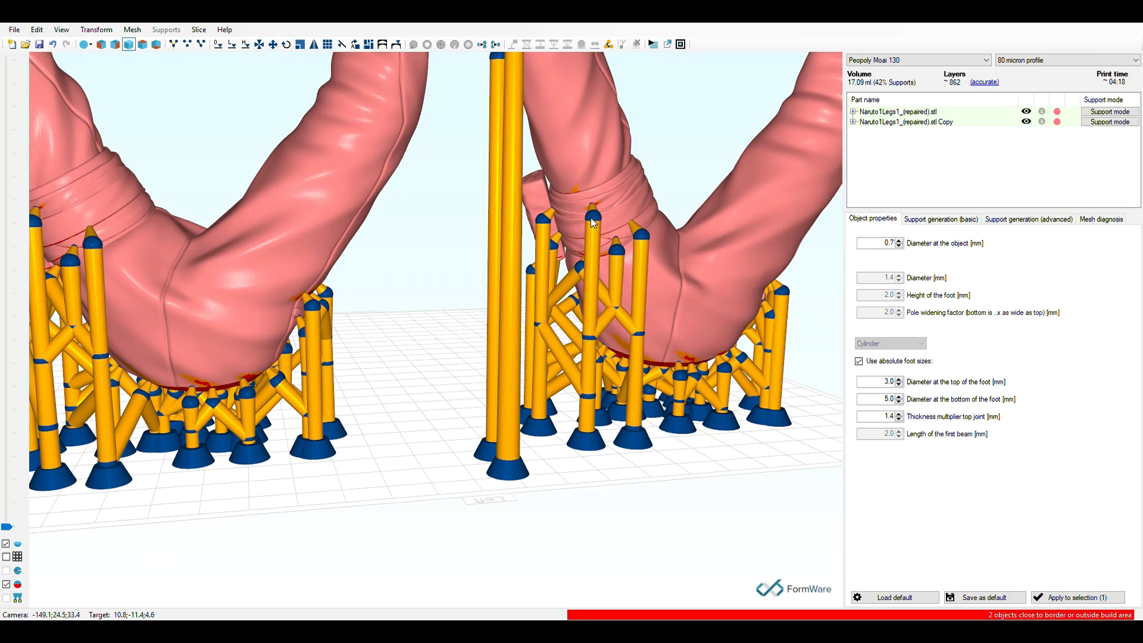
scroll(614, 254, up, 3)
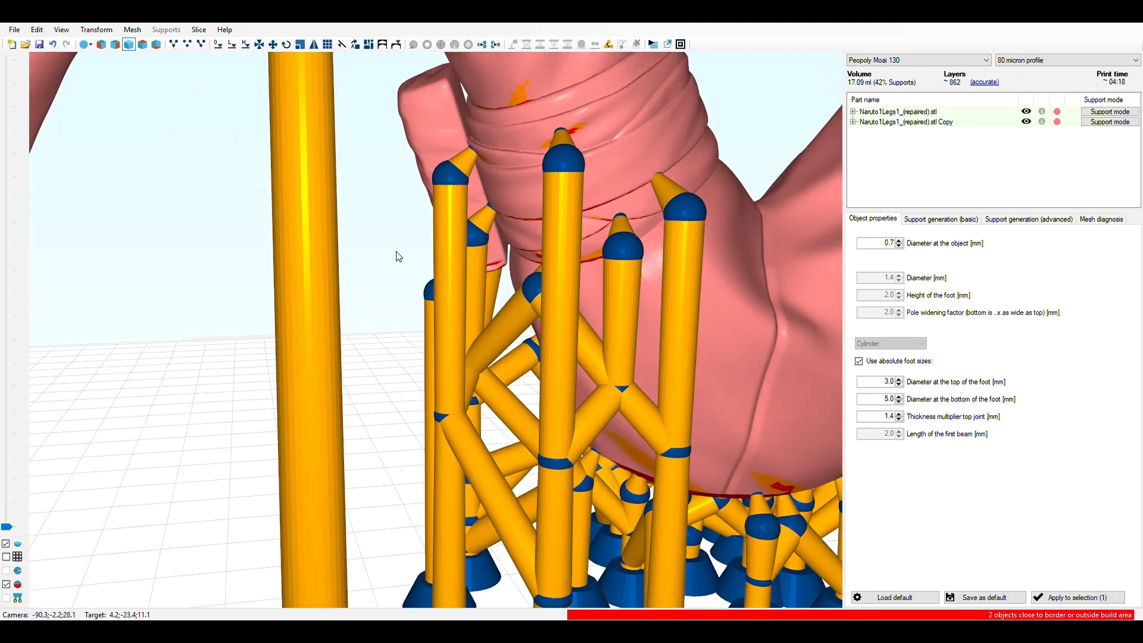
right_drag(396, 251, 358, 265)
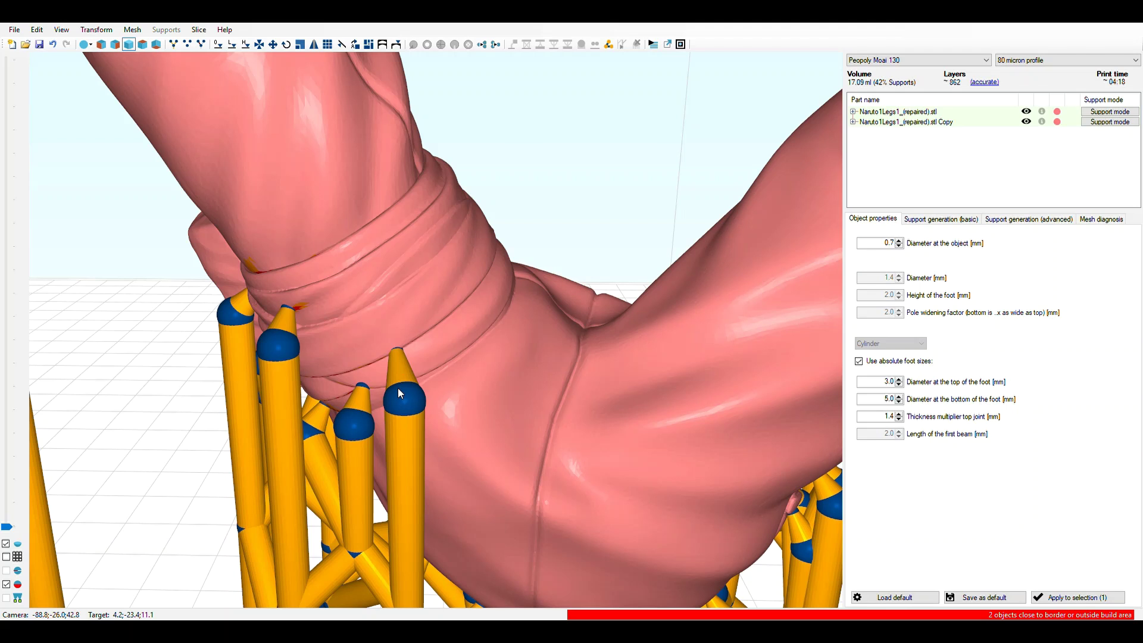
Step: Examine how the support tips meet the legs' wrapped band and curved underside from above and from plate level
scroll(231, 373, up, 3)
scroll(238, 378, down, 5)
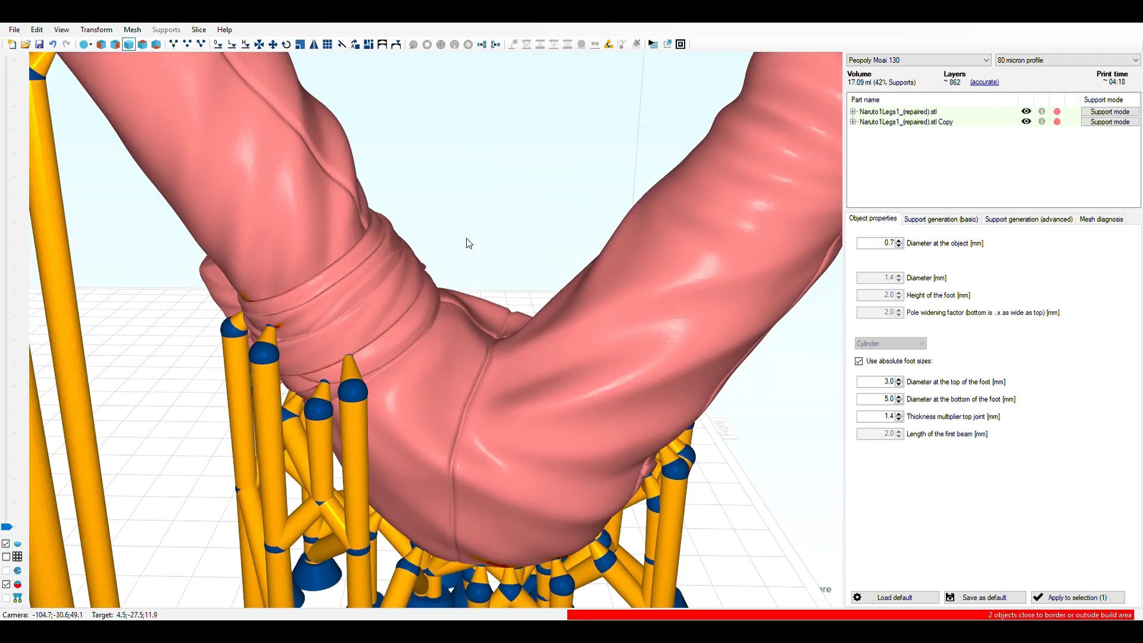
right_drag(518, 163, 533, 137)
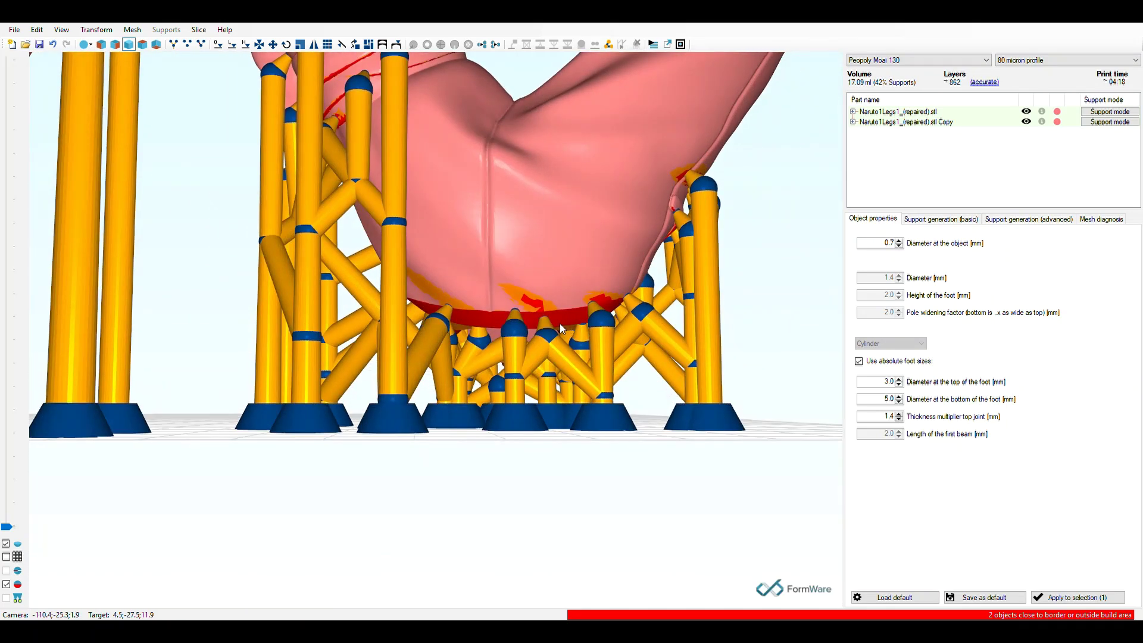
middle_drag(560, 324, 801, 236)
right_drag(801, 236, 748, 249)
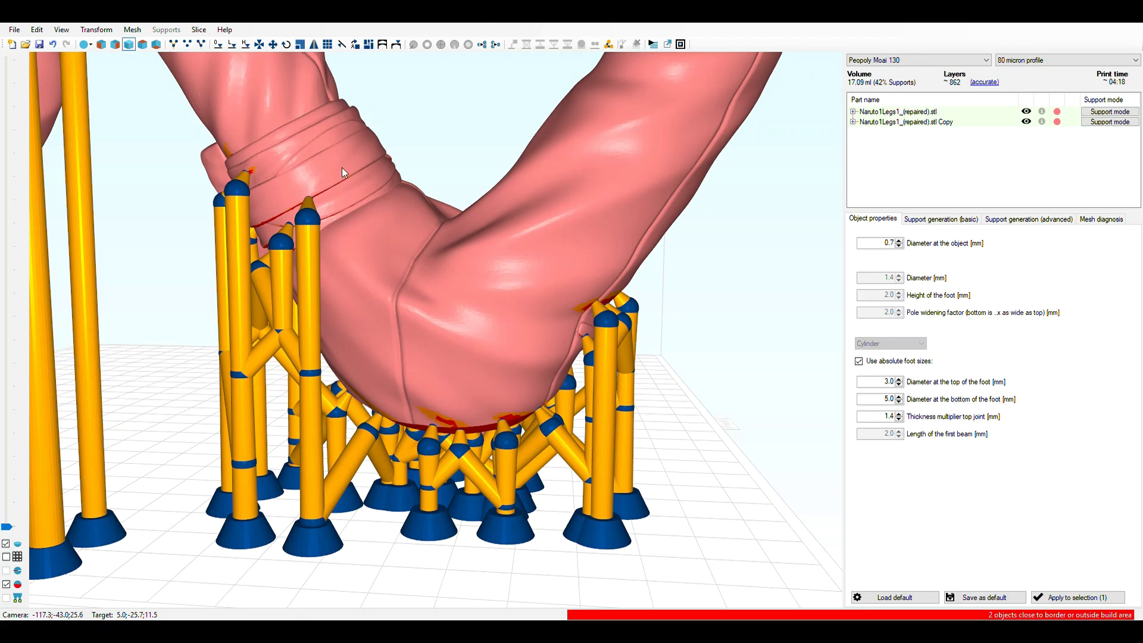
Step: Select a support column beside the wrapped band, open the original legs model in support mode, and switch its supports to all-orange shapes
click(313, 247)
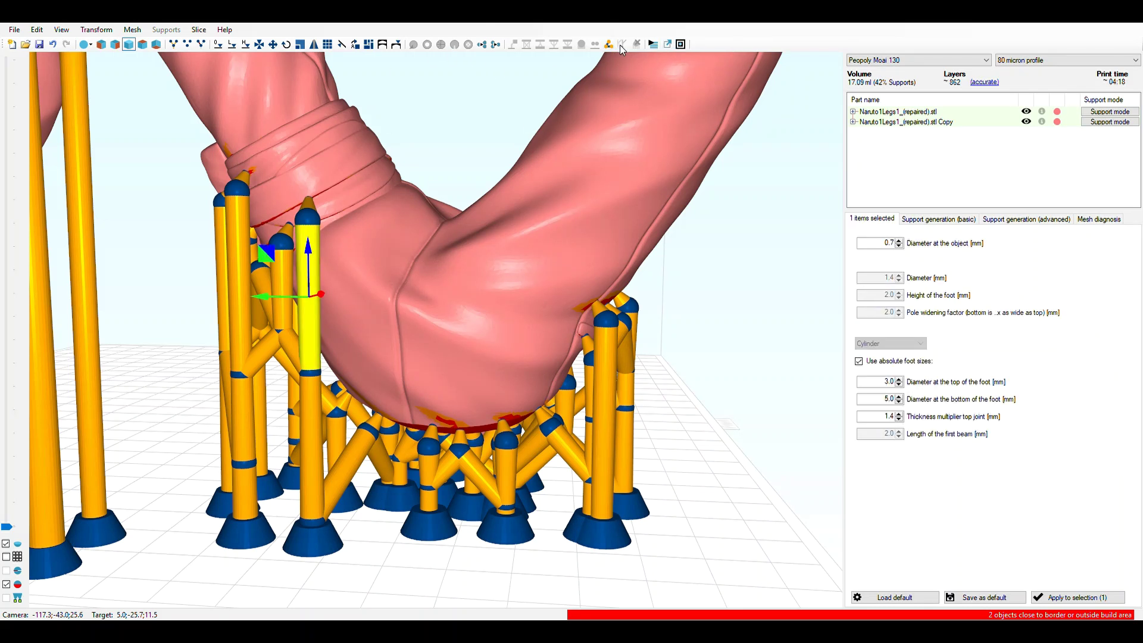
click(1134, 121)
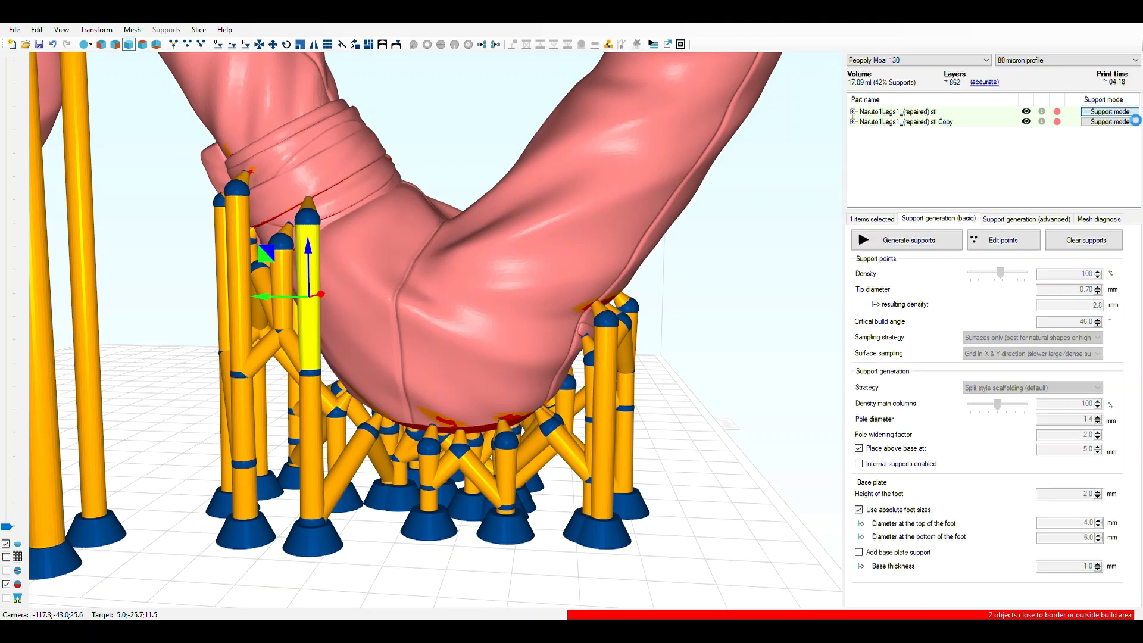
scroll(569, 358, up, 5)
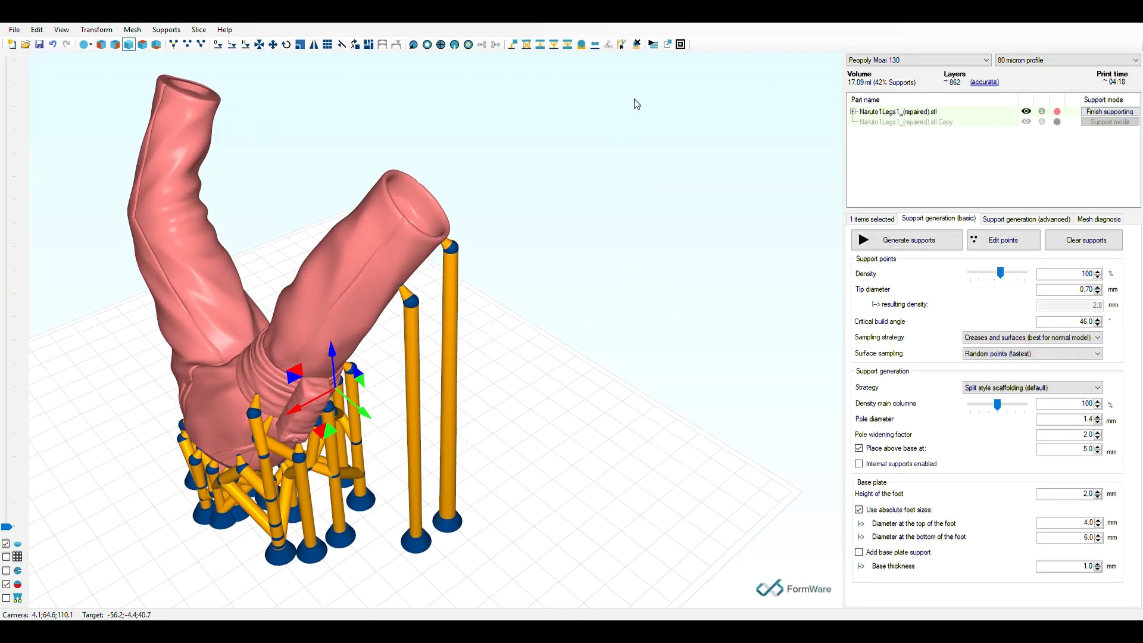
click(624, 48)
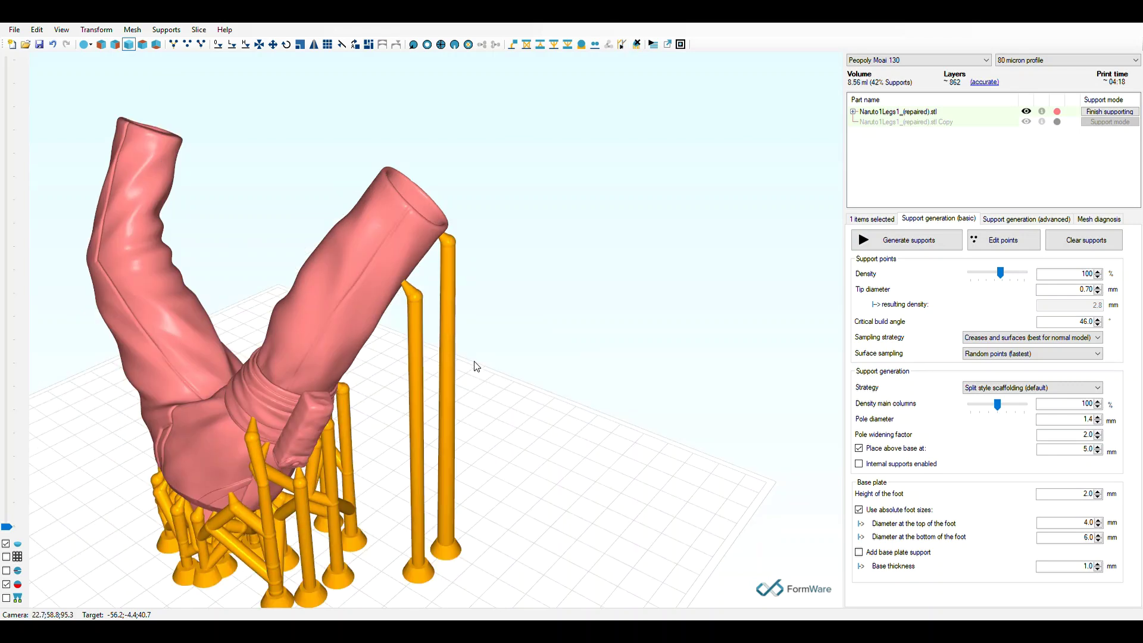
Step: Inspect the slanted support tips and connecting beams around the wrapped band and pouch of the original legs model
scroll(463, 379, up, 5)
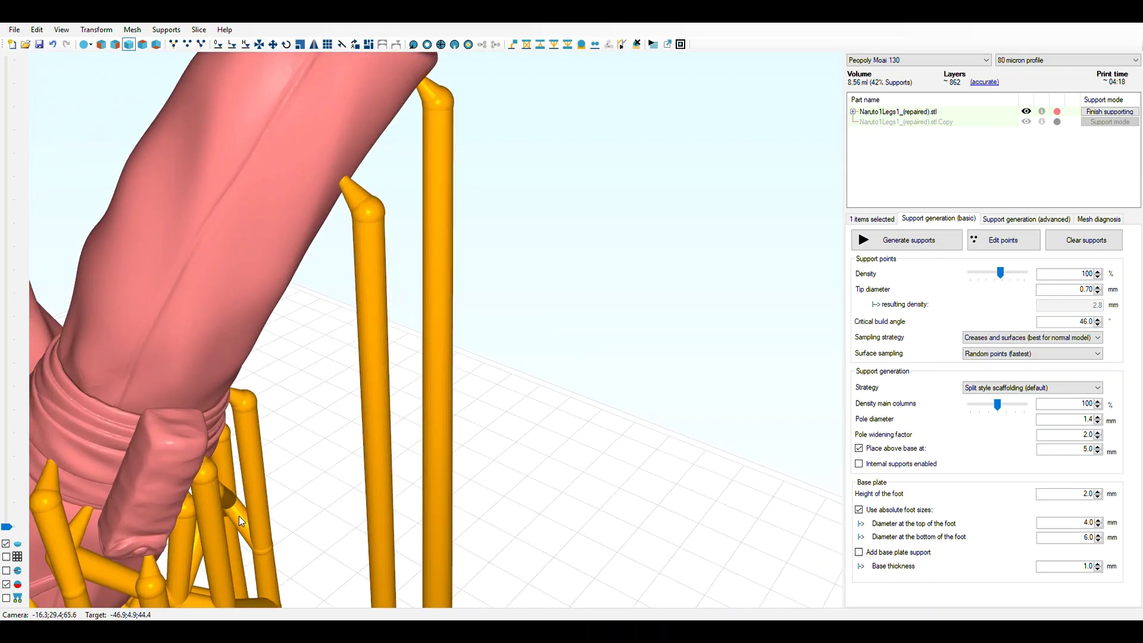
right_drag(283, 486, 326, 477)
middle_drag(326, 476, 700, 283)
right_drag(548, 432, 540, 476)
middle_drag(540, 474, 573, 351)
right_drag(573, 351, 485, 258)
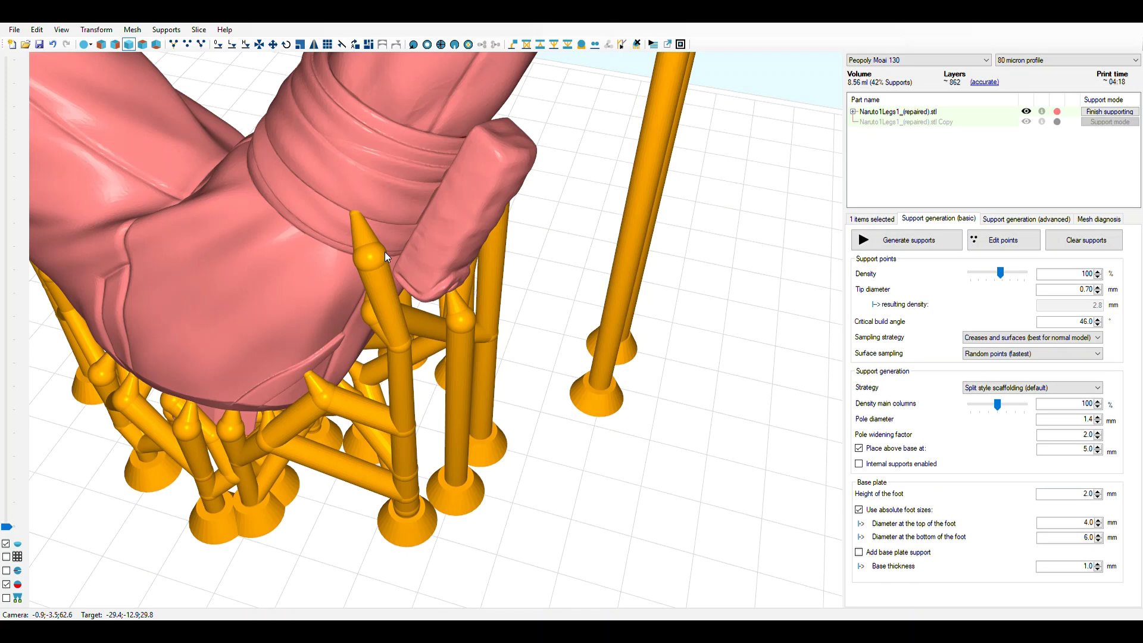
right_drag(518, 516, 544, 487)
scroll(542, 486, up, 2)
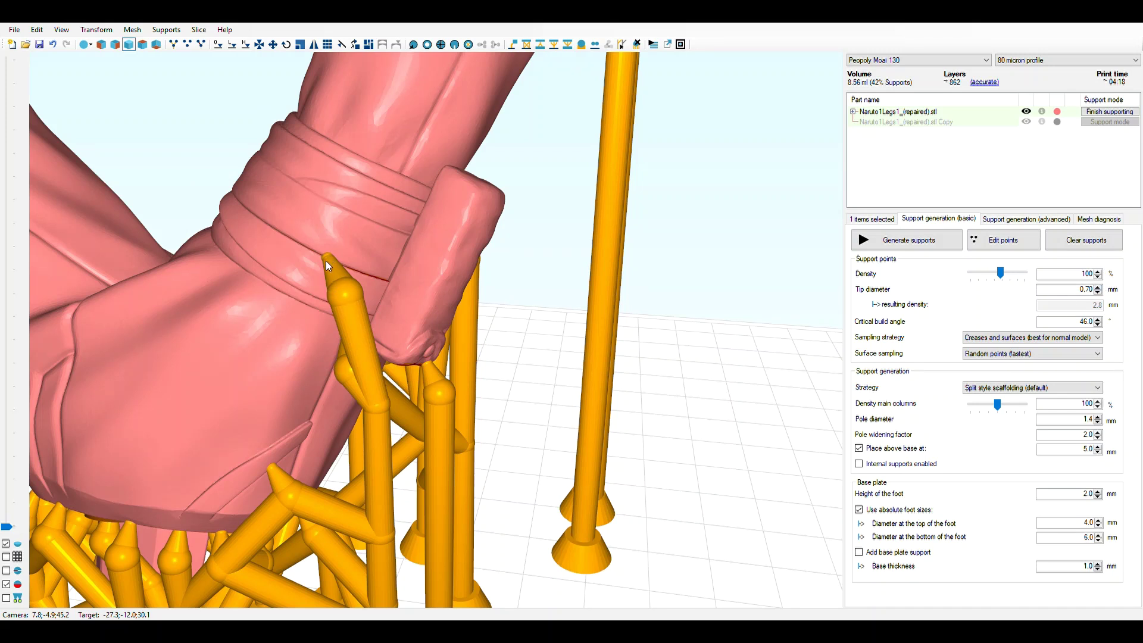
scroll(375, 434, down, 2)
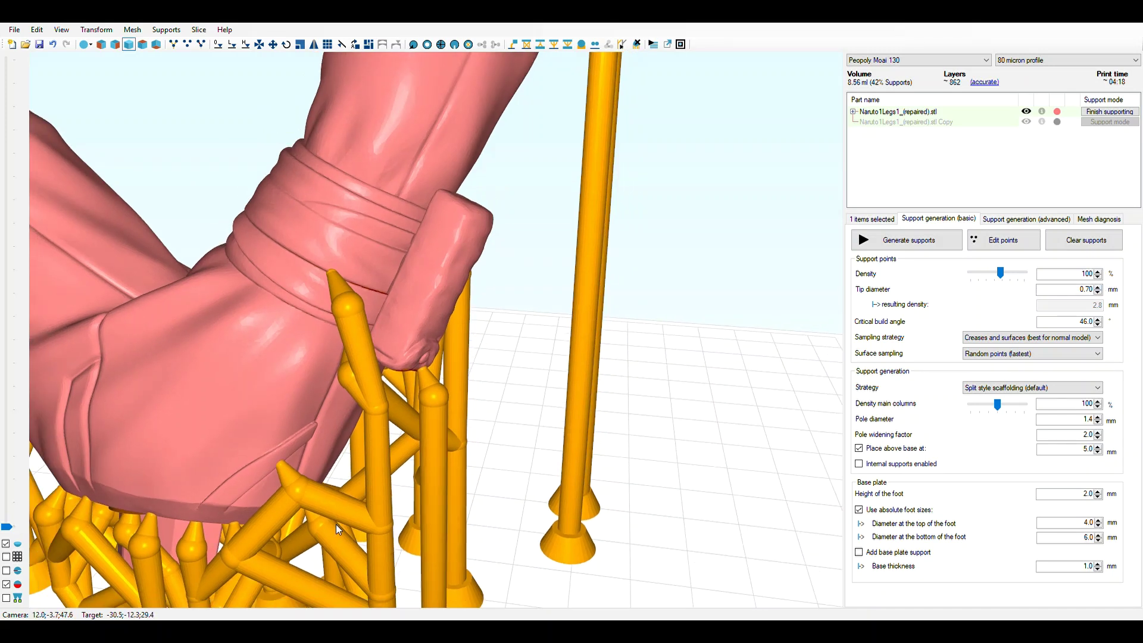
right_drag(337, 530, 452, 447)
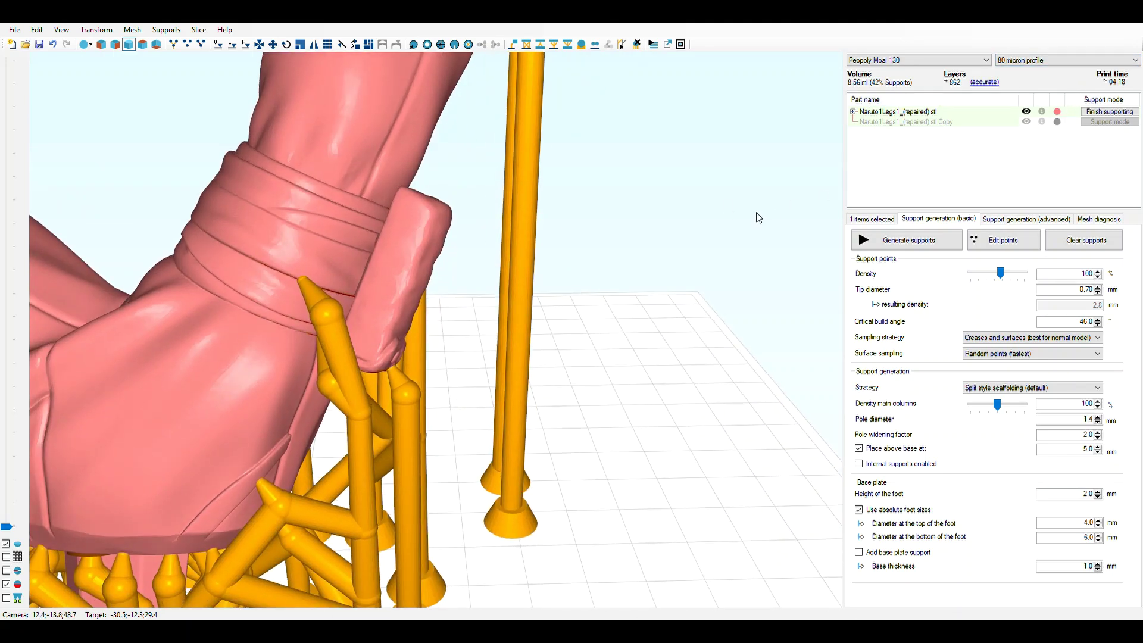
Step: Review the original model's complete support structure from the front, underside level, above and the open leg end
scroll(642, 263, down, 5)
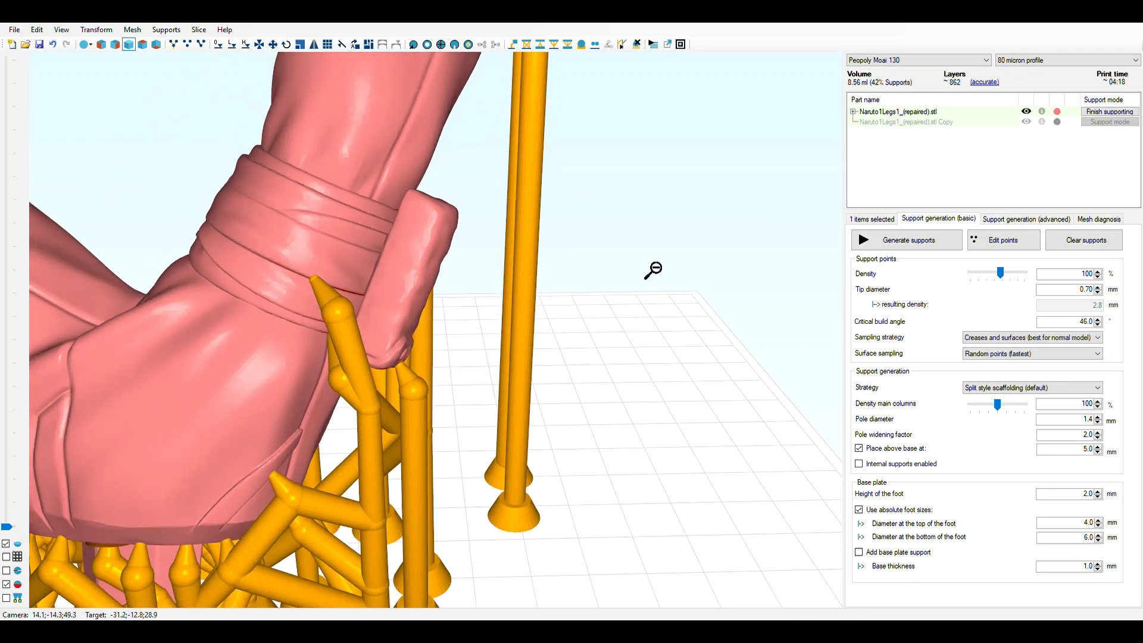
scroll(654, 270, down, 8)
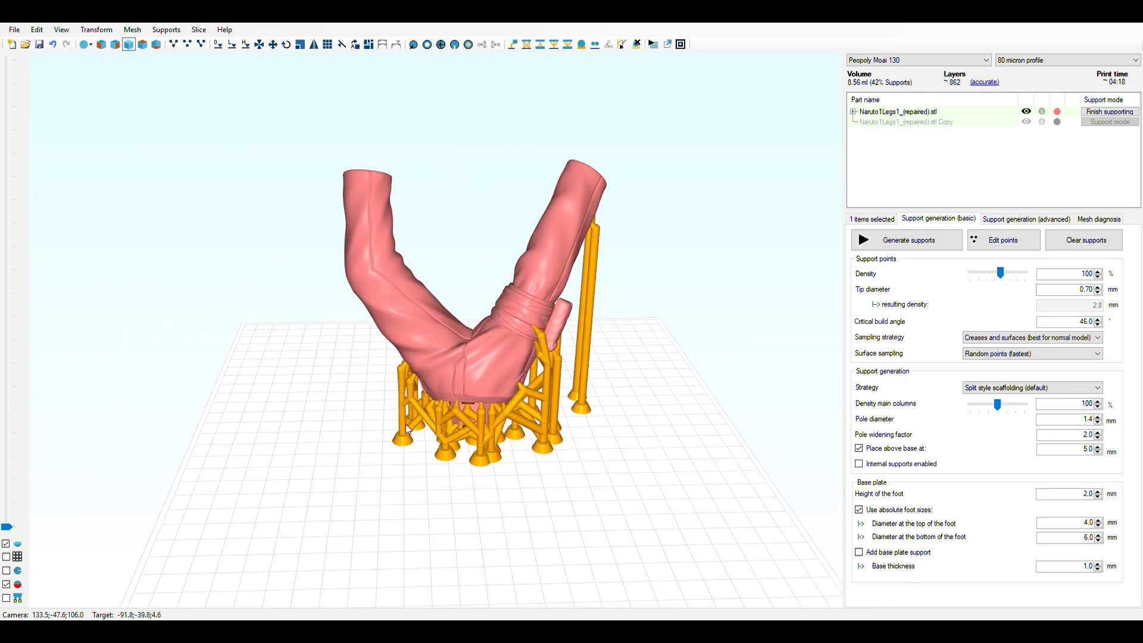
drag(392, 467, 383, 457)
right_drag(365, 434, 345, 419)
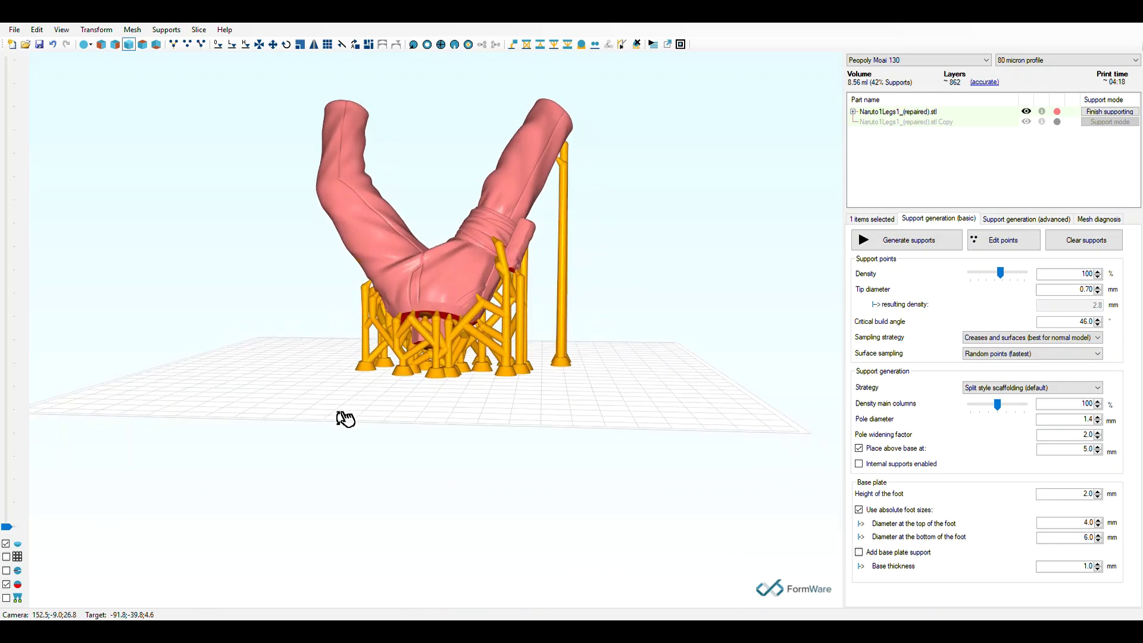
scroll(370, 408, up, 5)
right_drag(419, 416, 560, 391)
scroll(578, 333, up, 5)
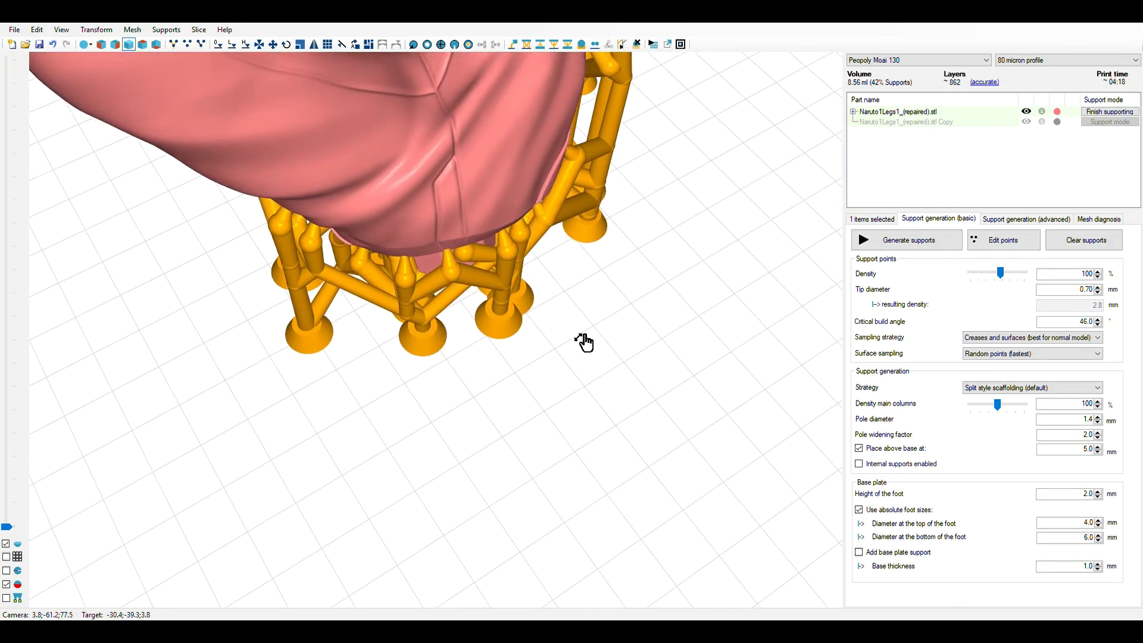
scroll(600, 458, down, 5)
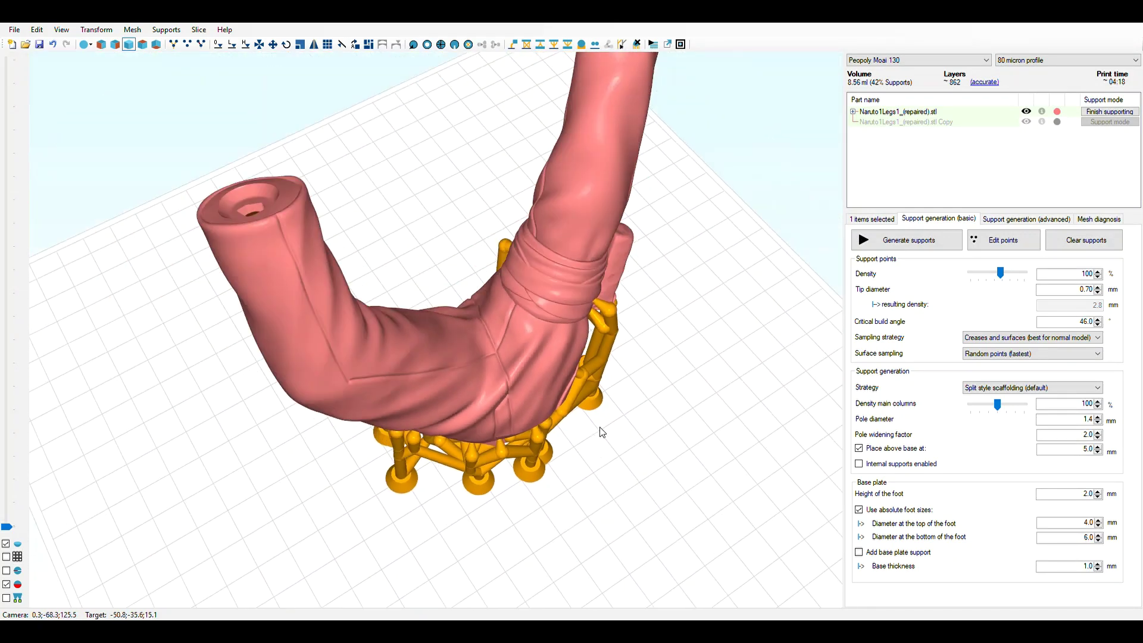
scroll(638, 409, down, 3)
right_drag(667, 373, 370, 351)
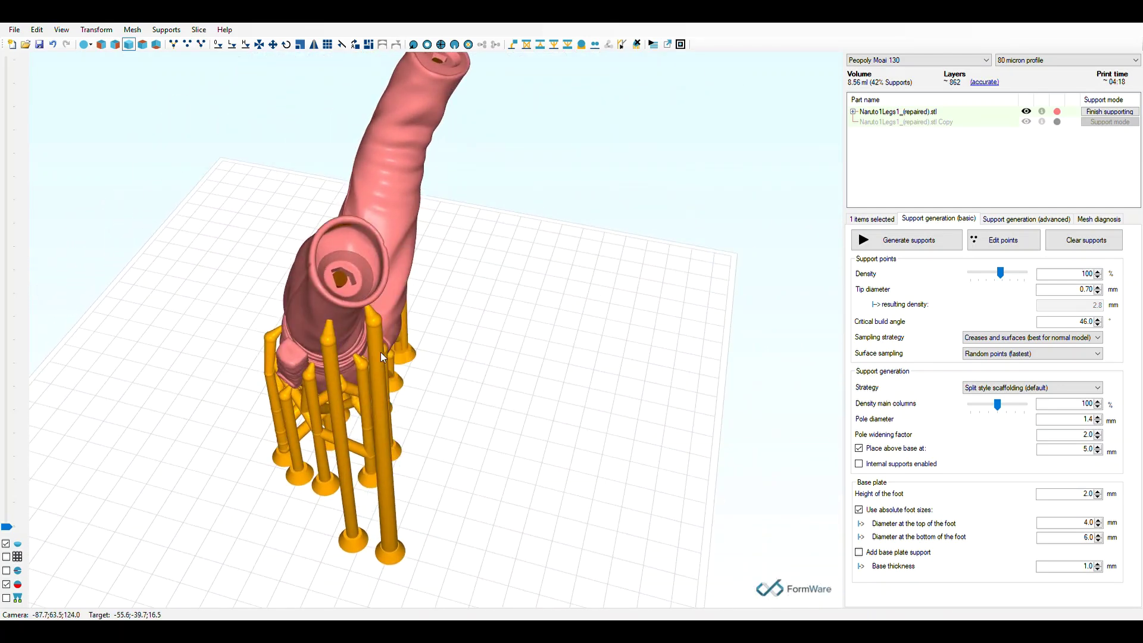